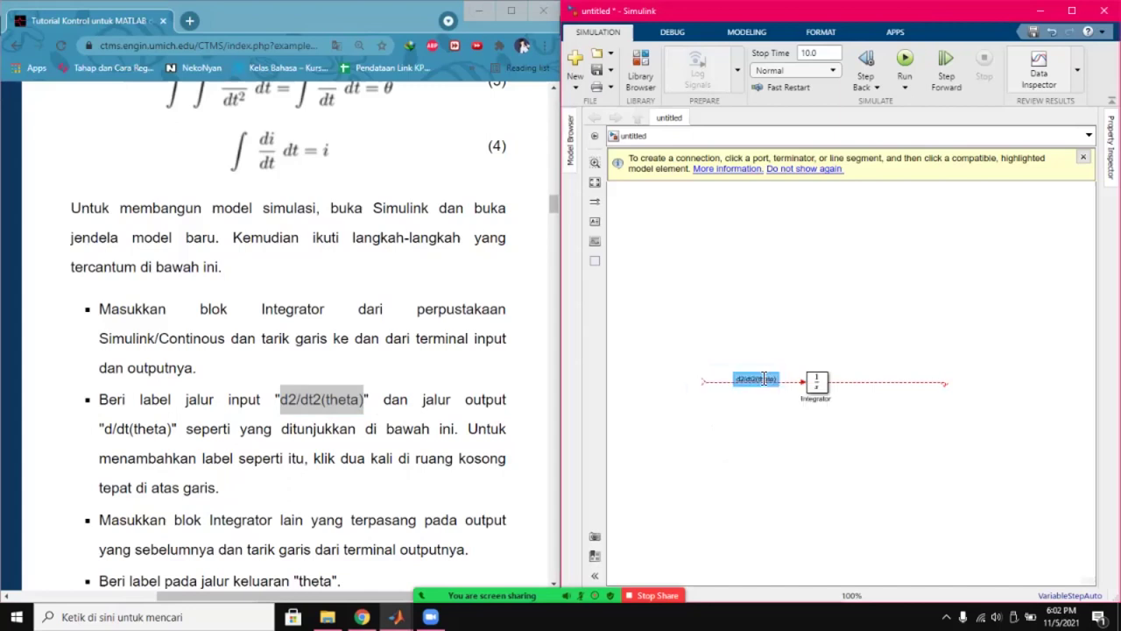
Label the Integrator's output line "d/dt(theta)", copying the text from the tutorial page.
left_click(751, 443)
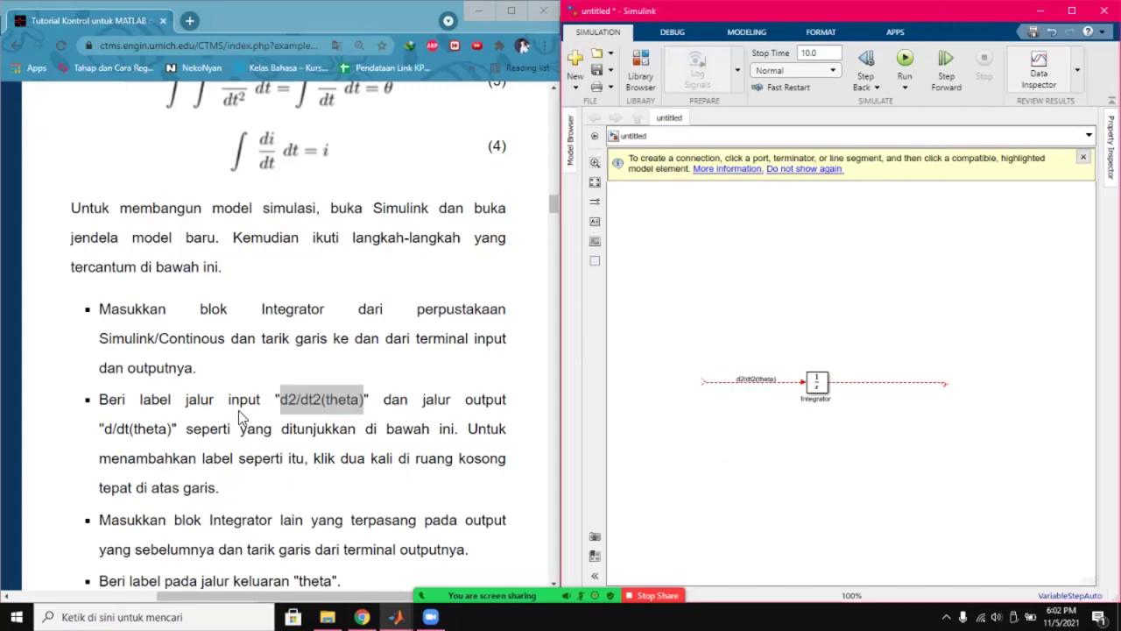
left_click_drag(106, 431, 172, 445)
key("ctrl+c")
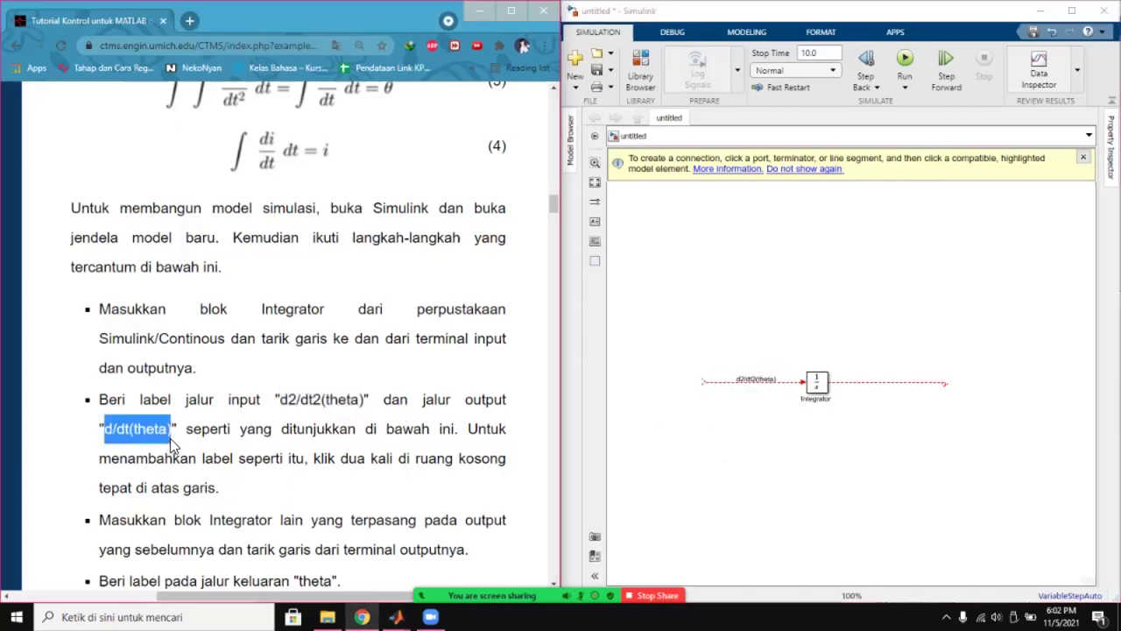
double_click(875, 377)
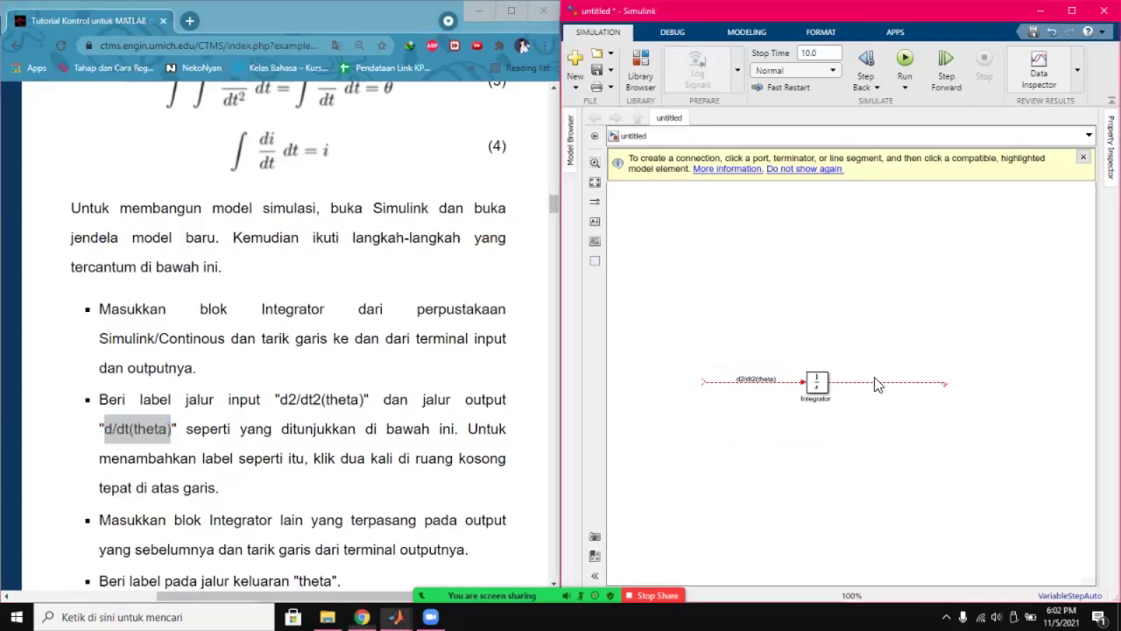
key("ctrl+v")
key("Return")
Shorten the d/dt(theta) output line so it ends closer to the Integrator block.
left_click(883, 401)
left_click(893, 383)
left_click_drag(946, 384, 913, 383)
left_click(883, 411)
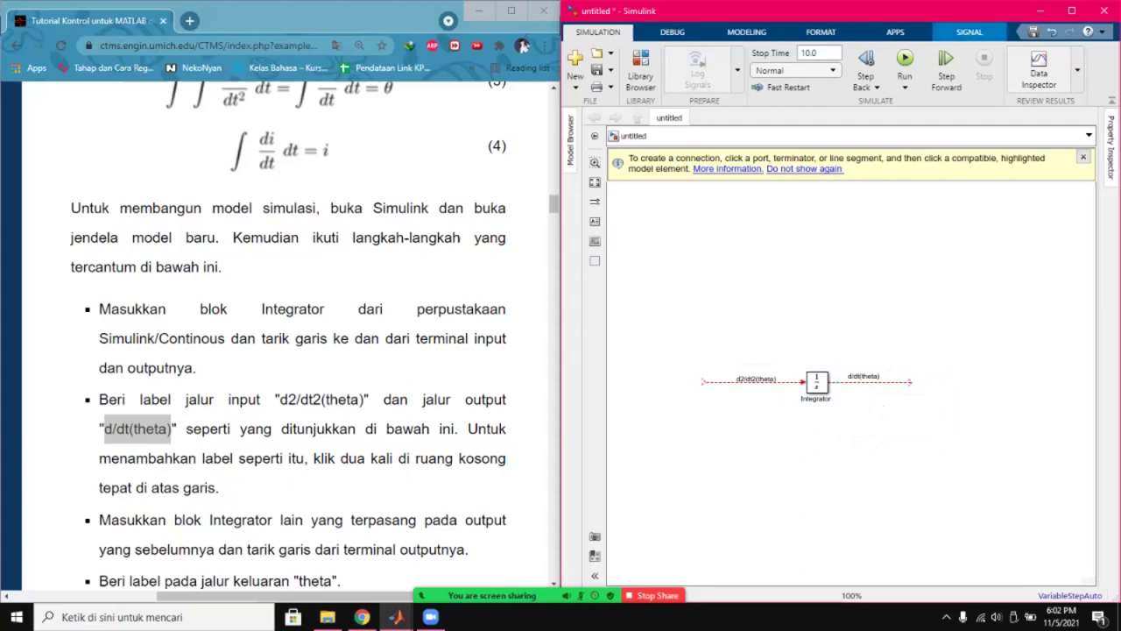
Read the tutorial's instruction on attaching another Integrator block to the previous output.
scroll(333, 442, "down", 1)
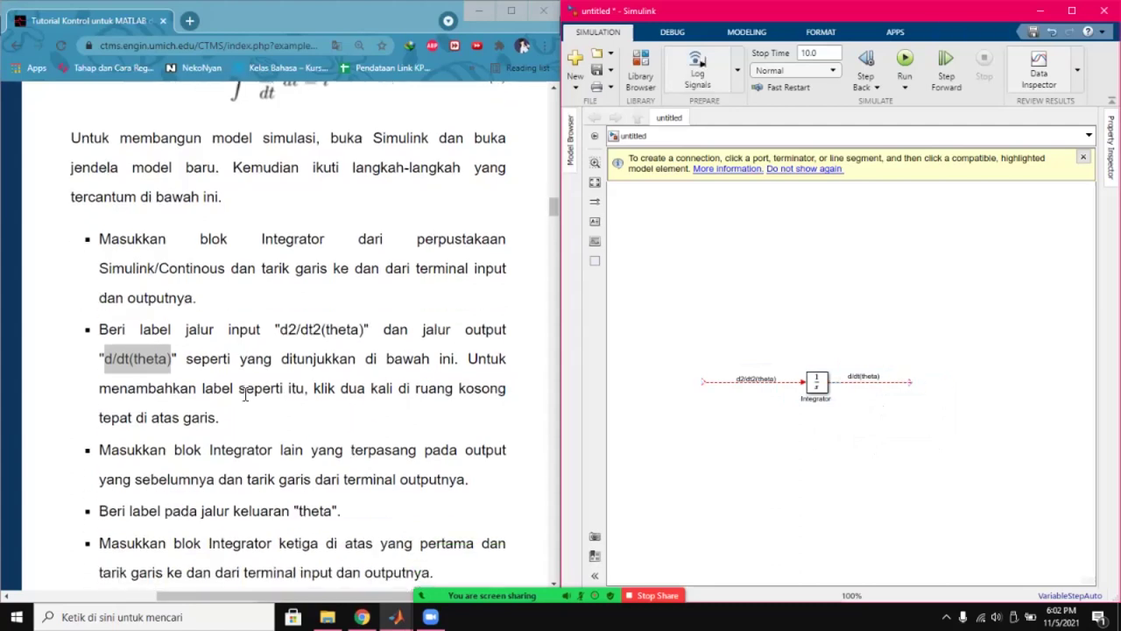
left_click_drag(102, 452, 488, 477)
left_click(616, 347)
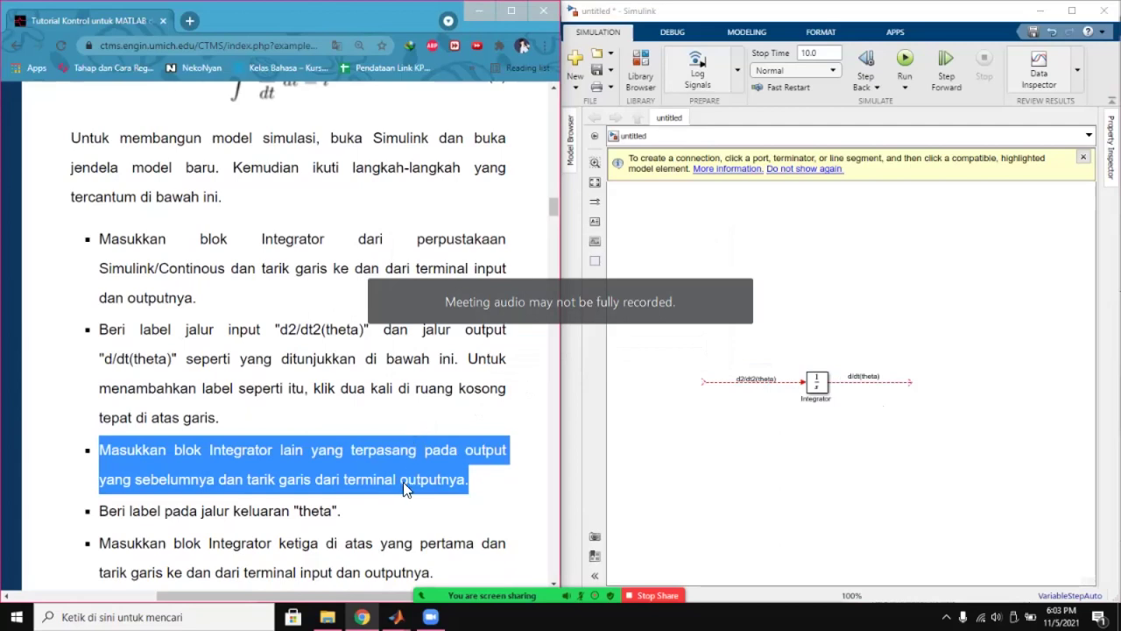
left_click(445, 480)
left_click_drag(466, 482, 394, 480)
left_click_drag(269, 475, 103, 455)
left_click(294, 478)
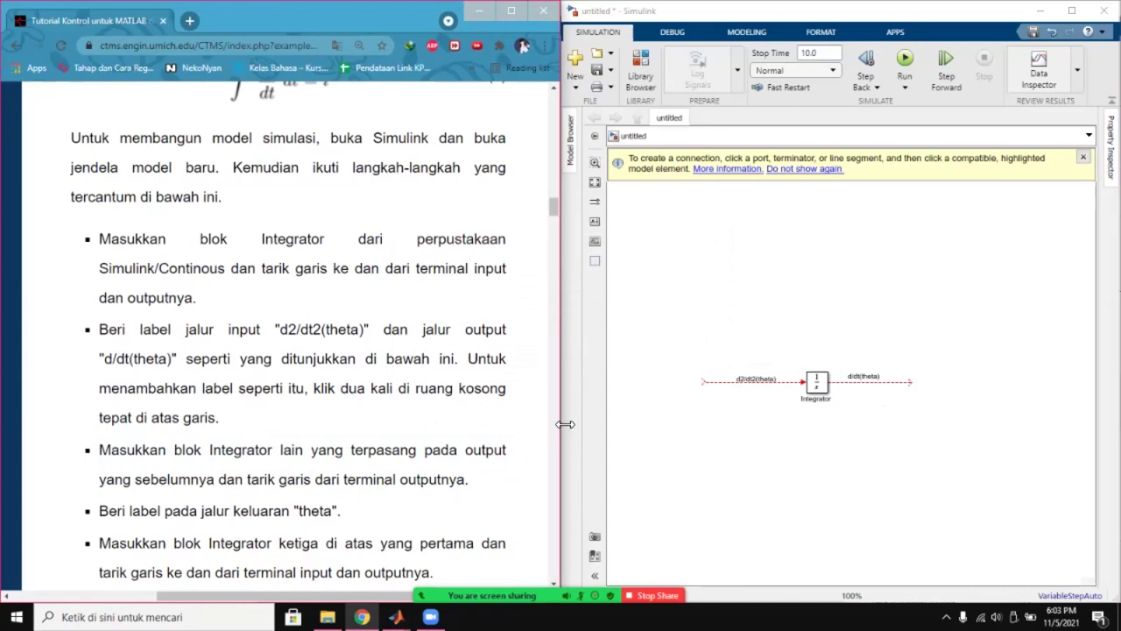
Add another Integrator block above the first one and draw lines to its input and from its output.
left_click(655, 65)
mouse_move(1097, 395)
left_mouse_down()
mouse_move(749, 314)
mouse_move(808, 333)
mouse_move(812, 313)
mouse_move(946, 312)
mouse_move(932, 312)
left_mouse_up()
left_click_drag(794, 312, 724, 315)
Add the number 1 to the end of the upper Integrator block's name.
left_click(816, 329)
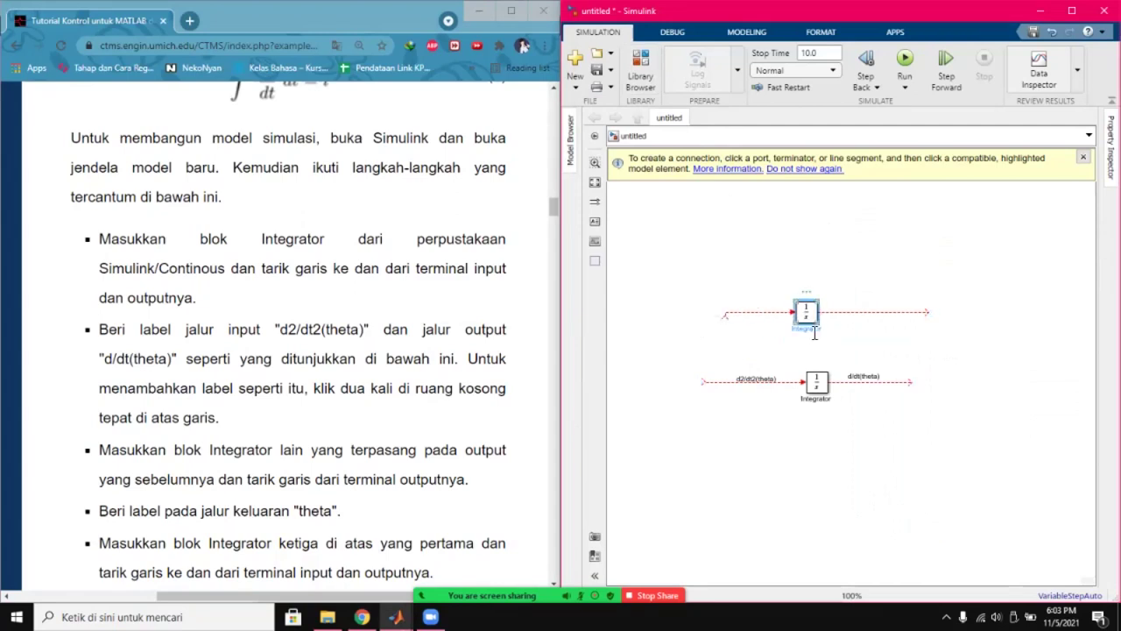
type("1")
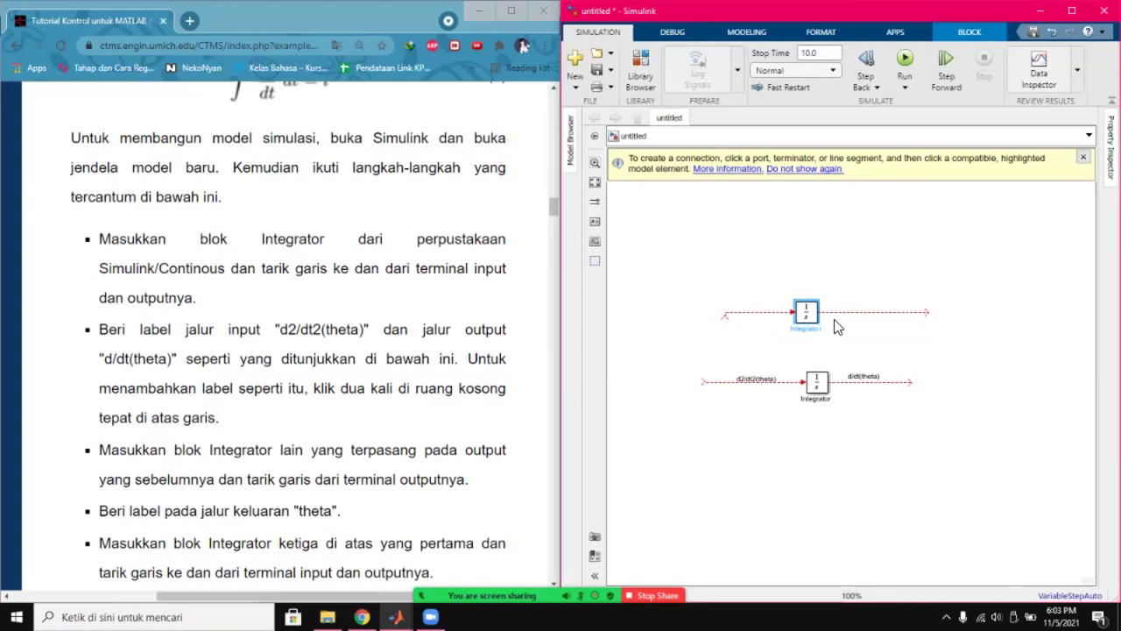
type("d")
key("BackSpace")
left_click(865, 346)
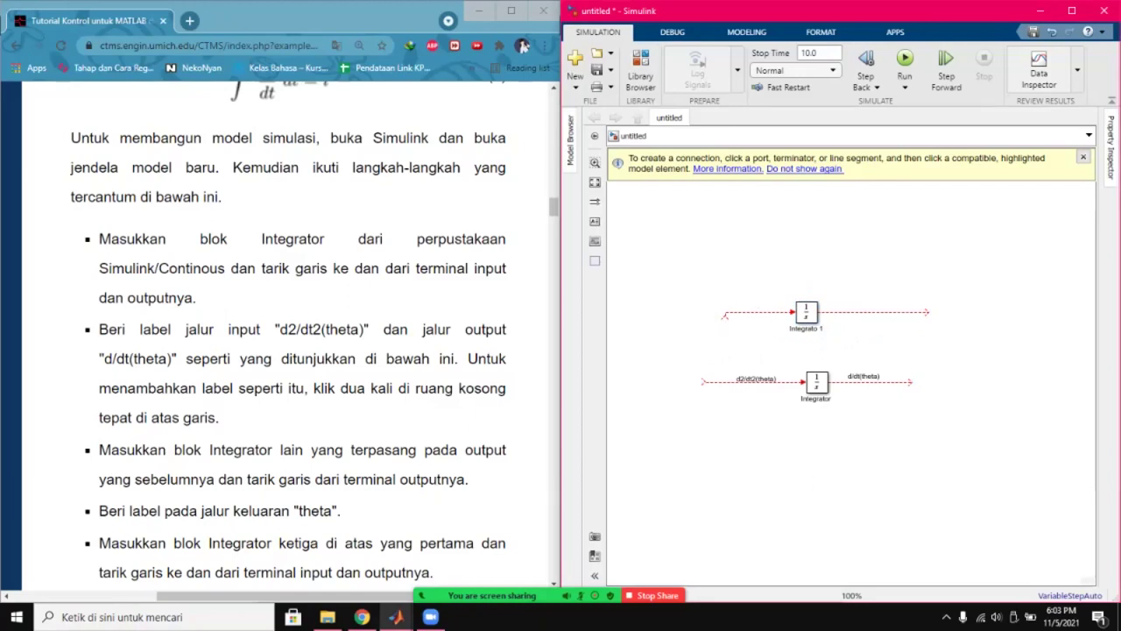
Delete the upper Integrator block together with its input and output lines.
scroll(289, 456, "down", 2)
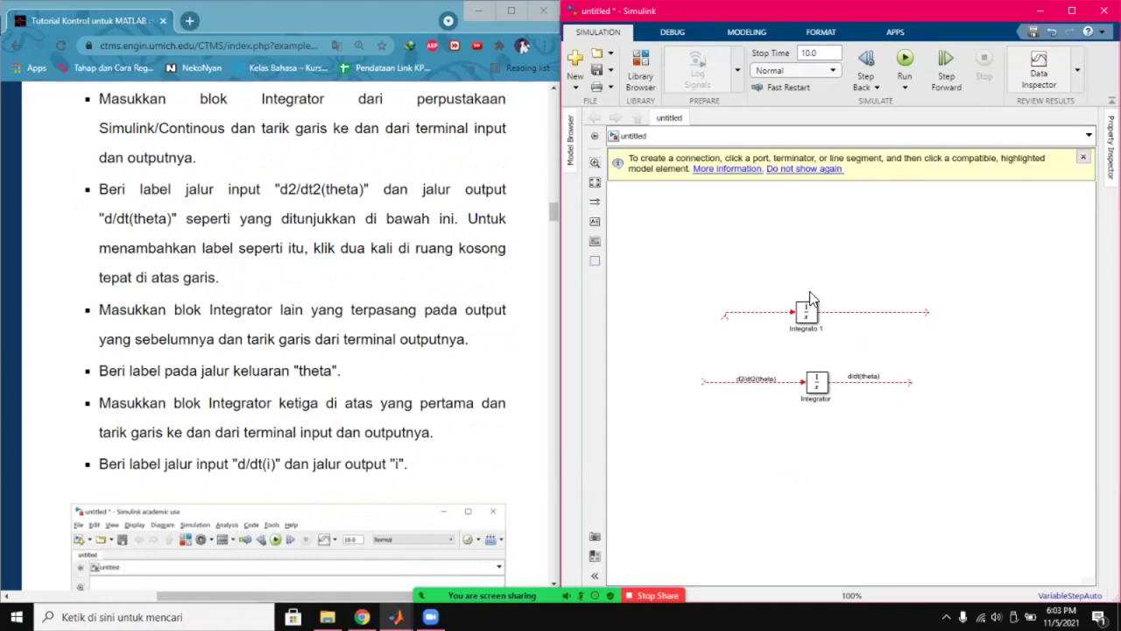
left_click(815, 317)
key("Delete")
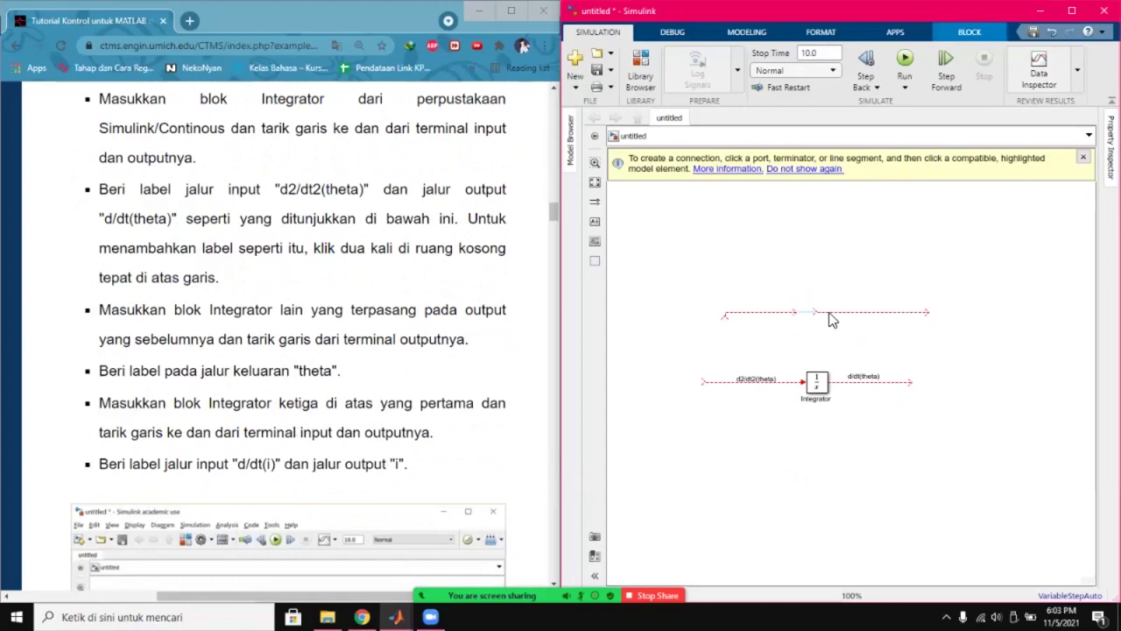
left_click(833, 315)
key("Delete")
left_click(773, 312)
key("Delete")
Attach a second Integrator named "Integrator 1" to the end of the d/dt(theta) line and draw its output line.
left_click(653, 63)
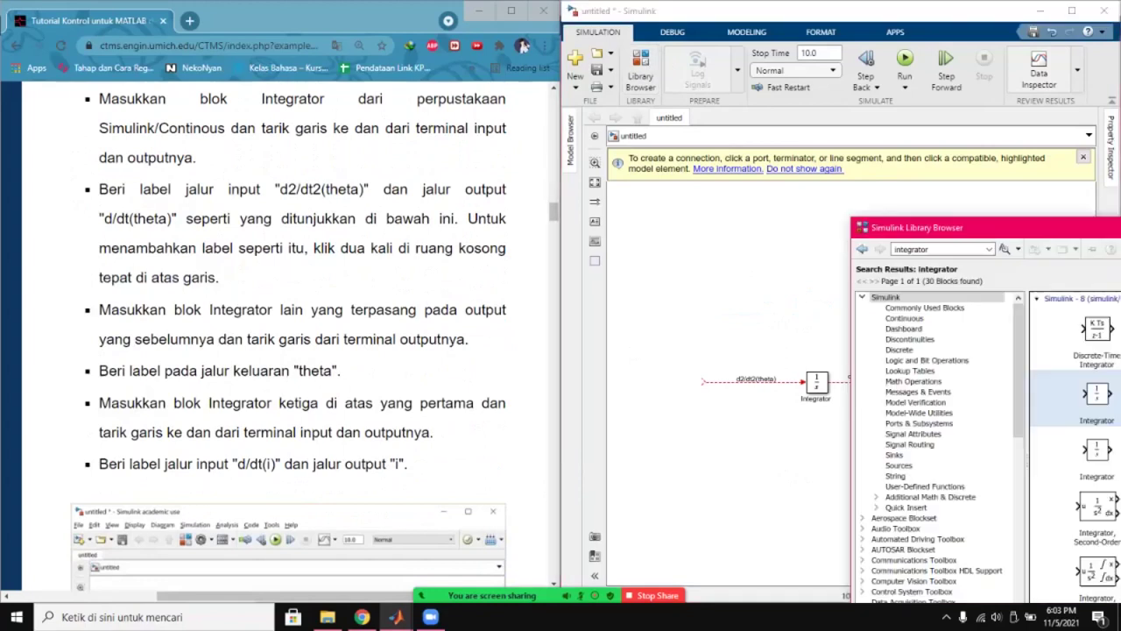
left_click_drag(820, 448, 930, 390)
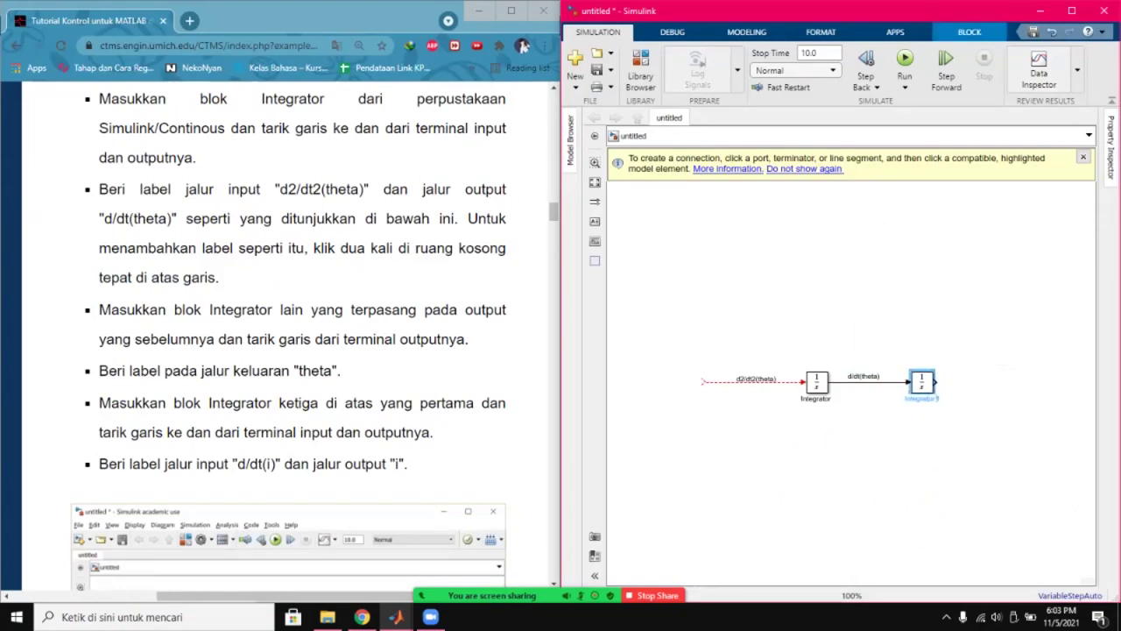
left_click(923, 438)
left_click_drag(937, 382, 1009, 382)
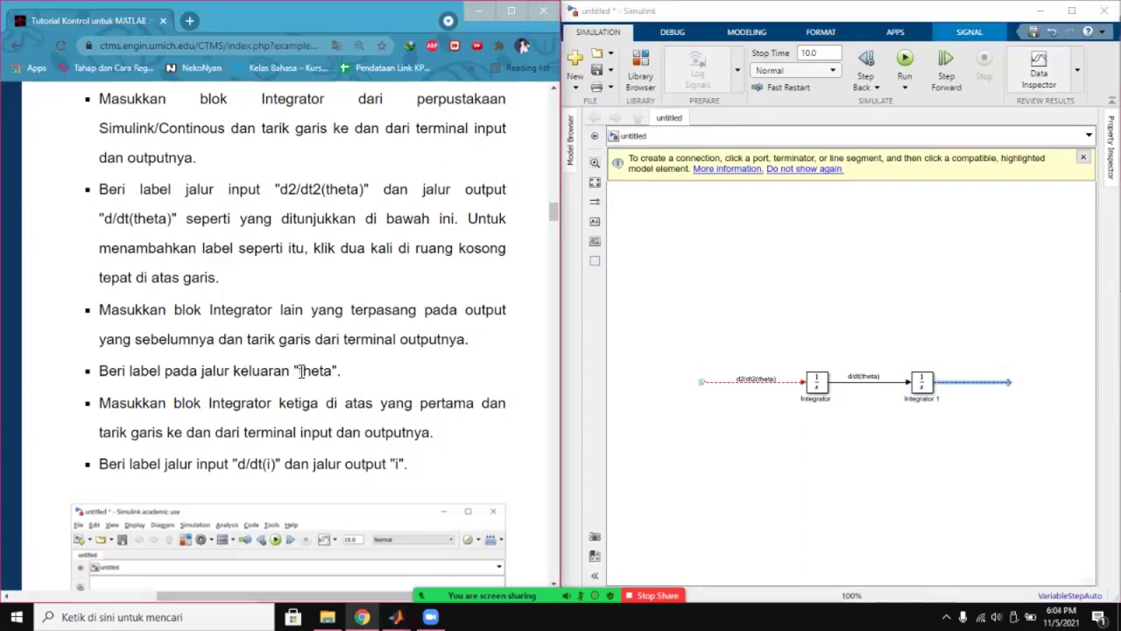
Label the second Integrator's output line "theta", copying the text from the tutorial page.
left_click_drag(302, 375, 334, 375)
key("ctrl+c")
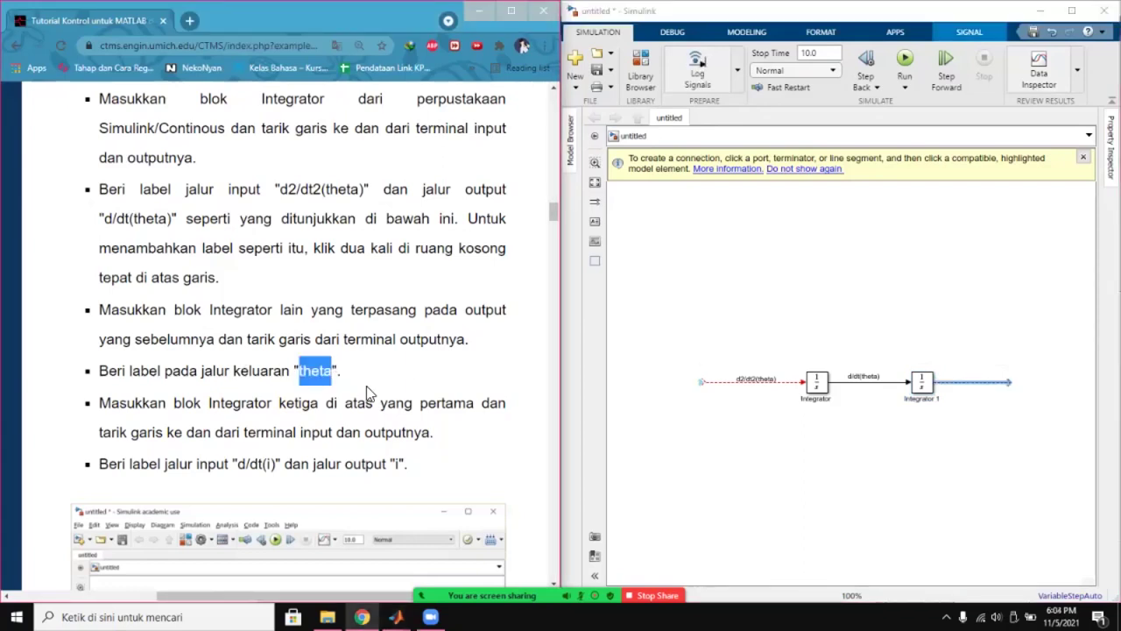
double_click(937, 367)
key("ctrl+v")
Place a third Integrator block above the first one, vertically aligned with it, as the tutorial instructs.
left_click_drag(99, 401, 440, 418)
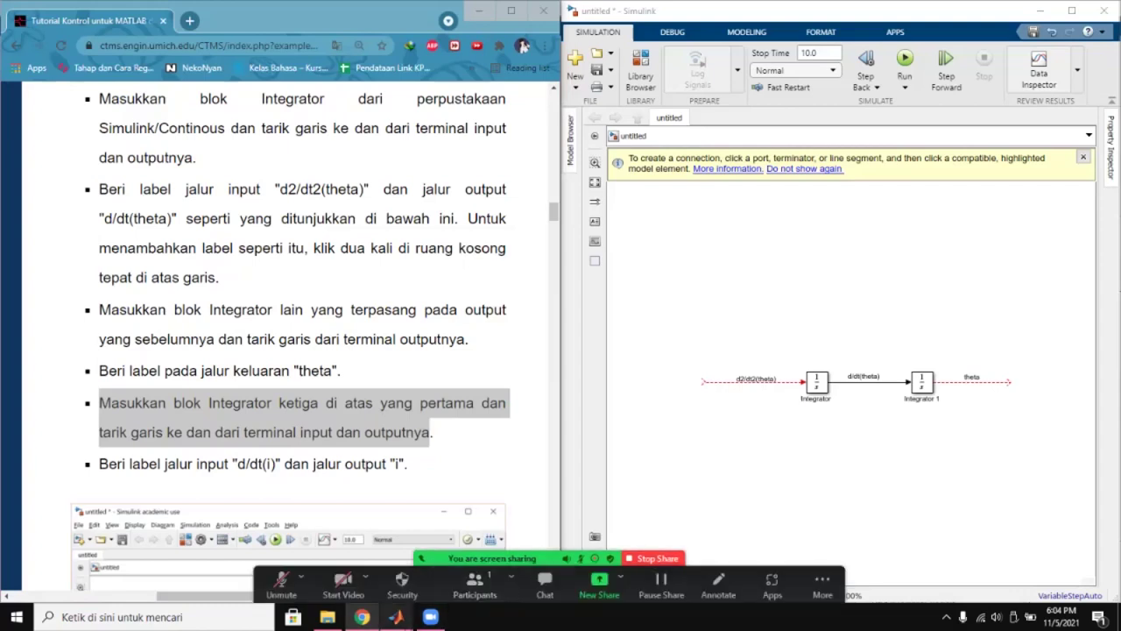
key("alt+Tab")
left_click_drag(1096, 394, 813, 317)
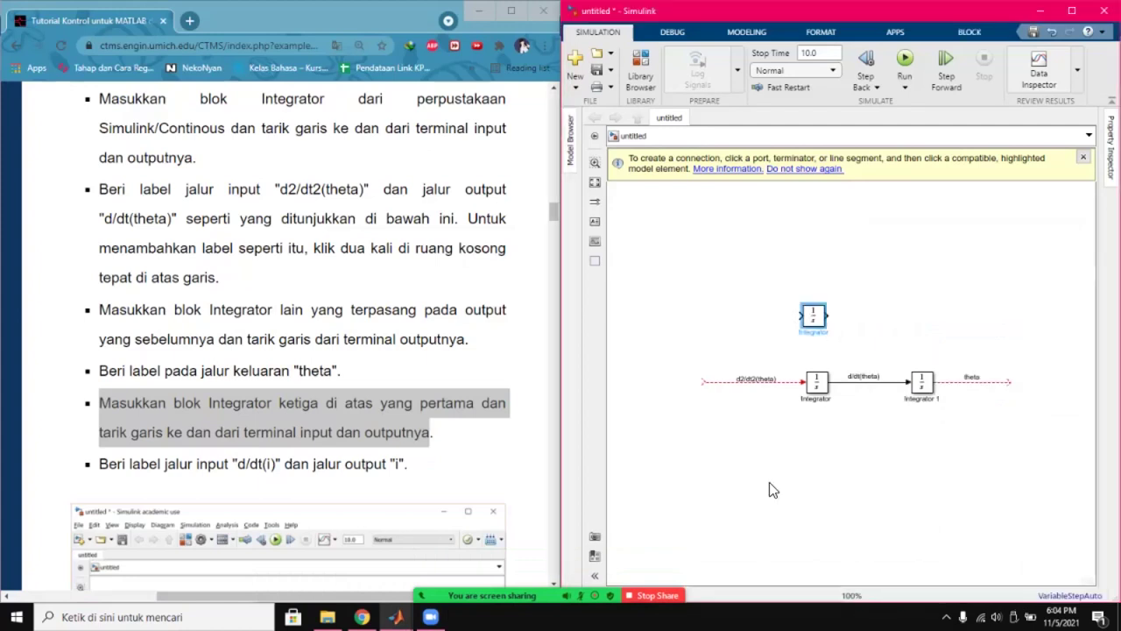
left_click_drag(819, 321, 820, 312)
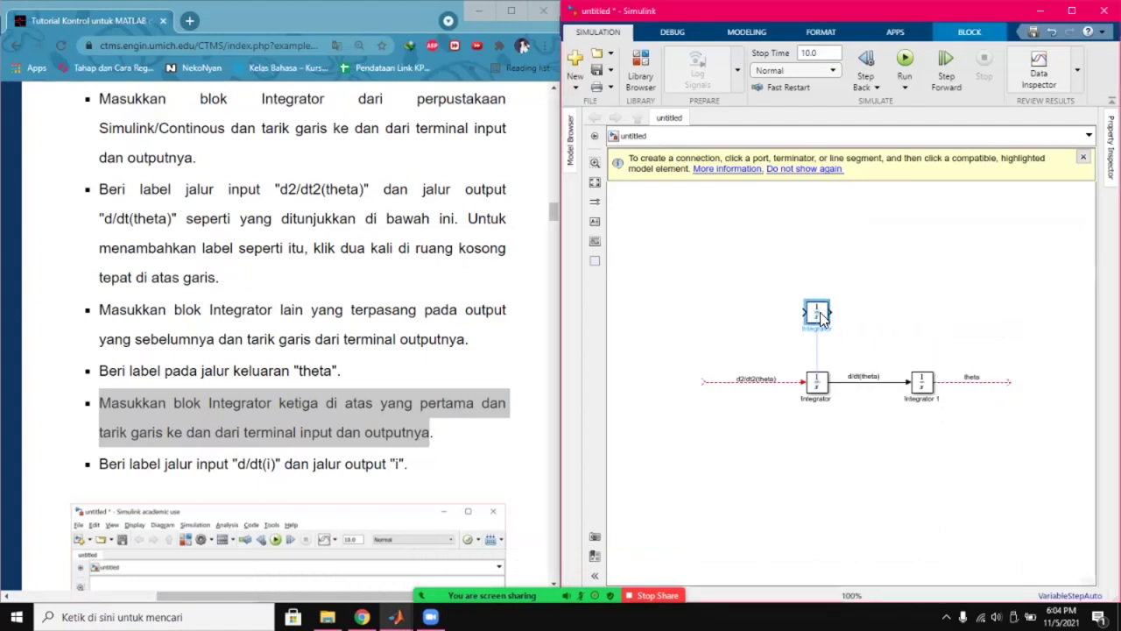
Rename the second Integrator in the chain to "Integrator1" and the upper block to "Integrator2".
left_click(921, 382)
left_click(876, 350)
left_click(921, 381)
left_click(820, 335)
left_click_drag(817, 314, 815, 317)
Draw an output line and an input line on the Integrator2 block.
left_click_drag(831, 312, 886, 311)
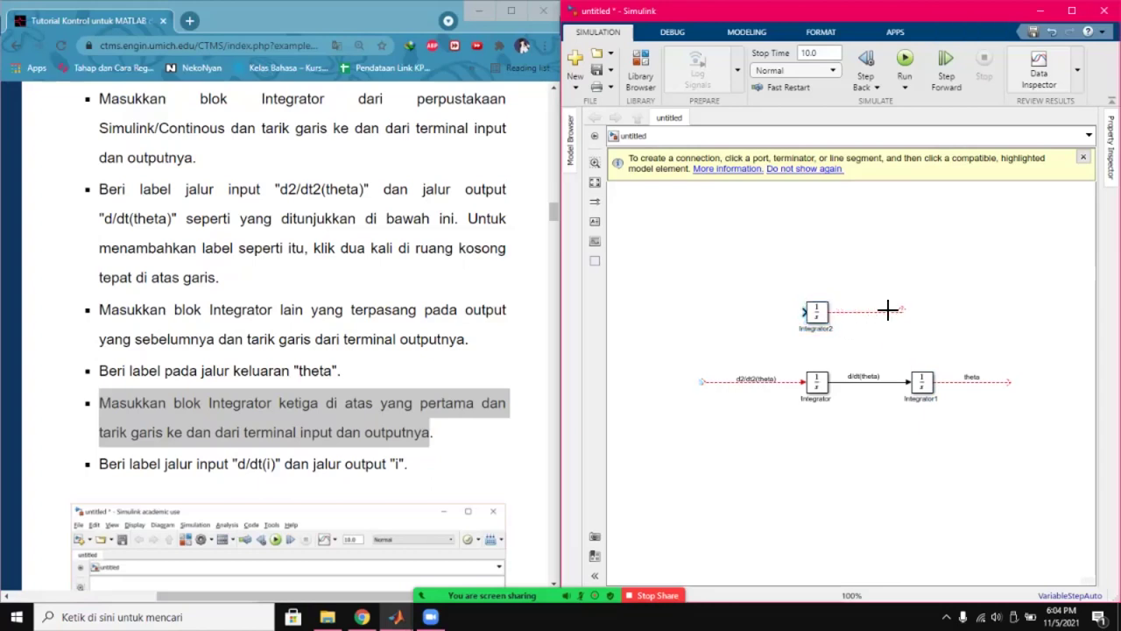
left_click_drag(809, 312, 741, 312)
left_click(346, 462)
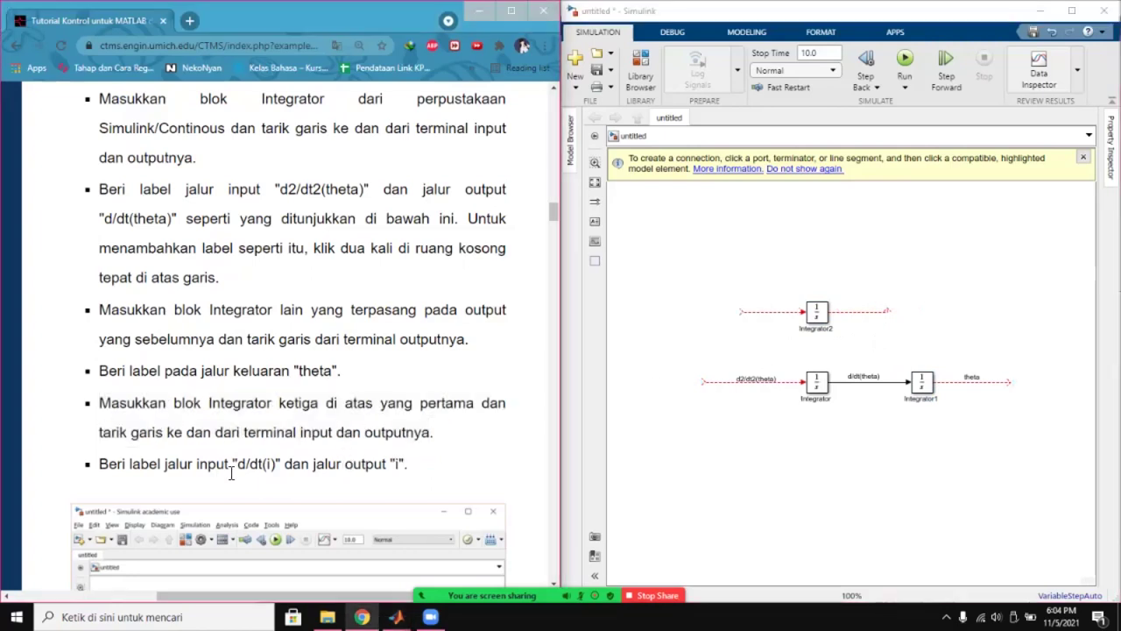
Label Integrator2's input line "d/dt(i)", copying the text from the tutorial page.
left_click_drag(99, 464, 409, 469)
left_click(430, 476)
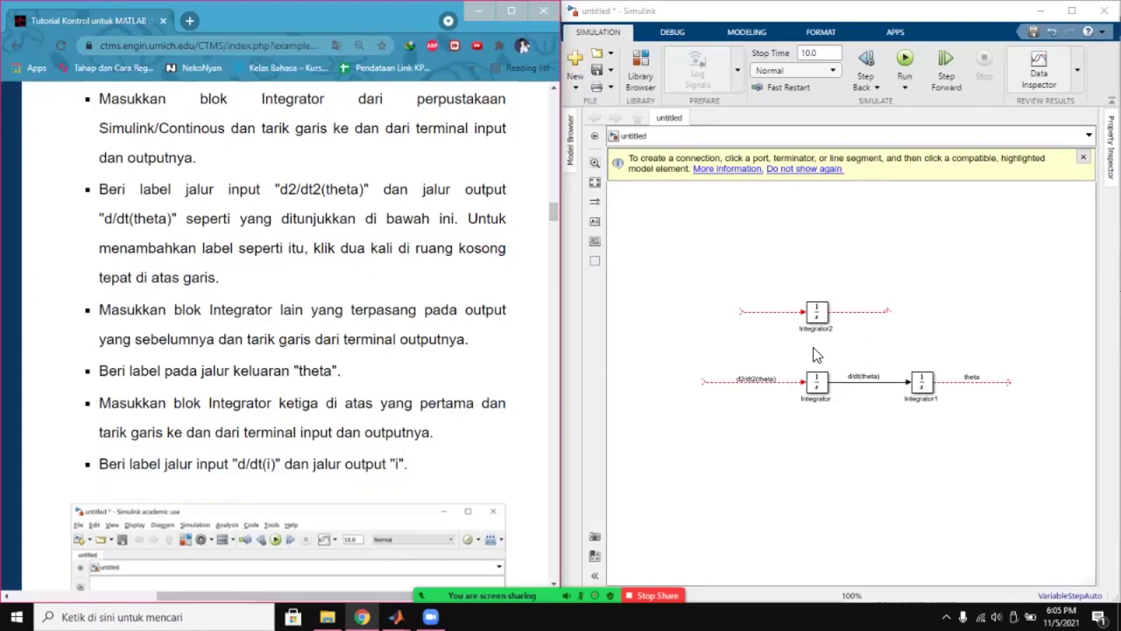
double_click(775, 308)
left_click_drag(238, 464, 278, 469)
key("ctrl+c")
left_click(782, 303)
key("ctrl+v")
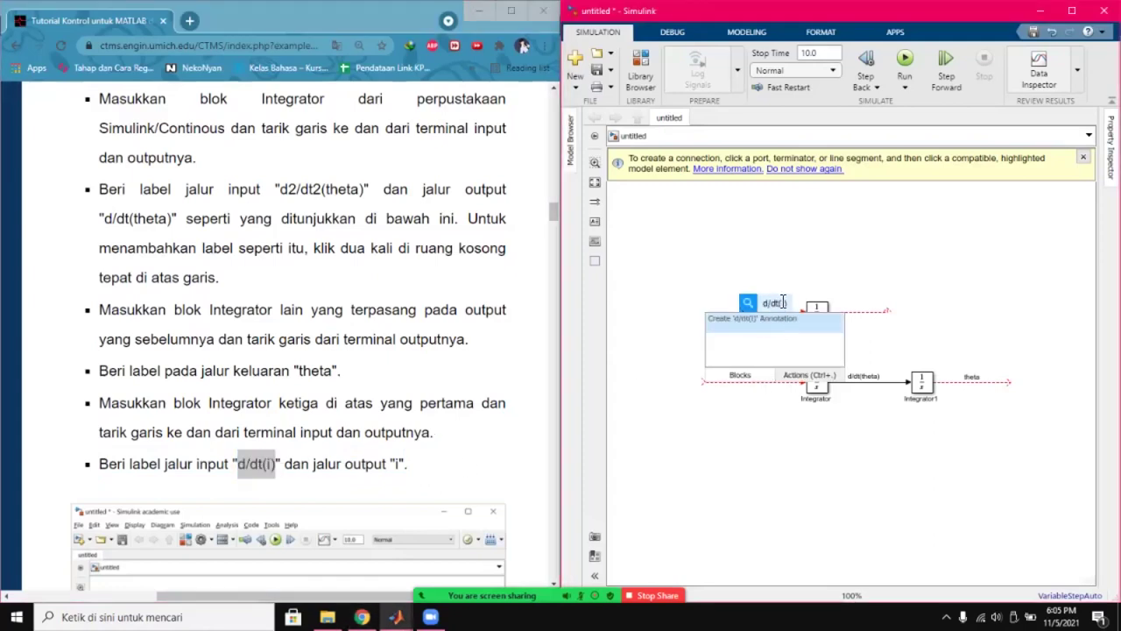
key("Return")
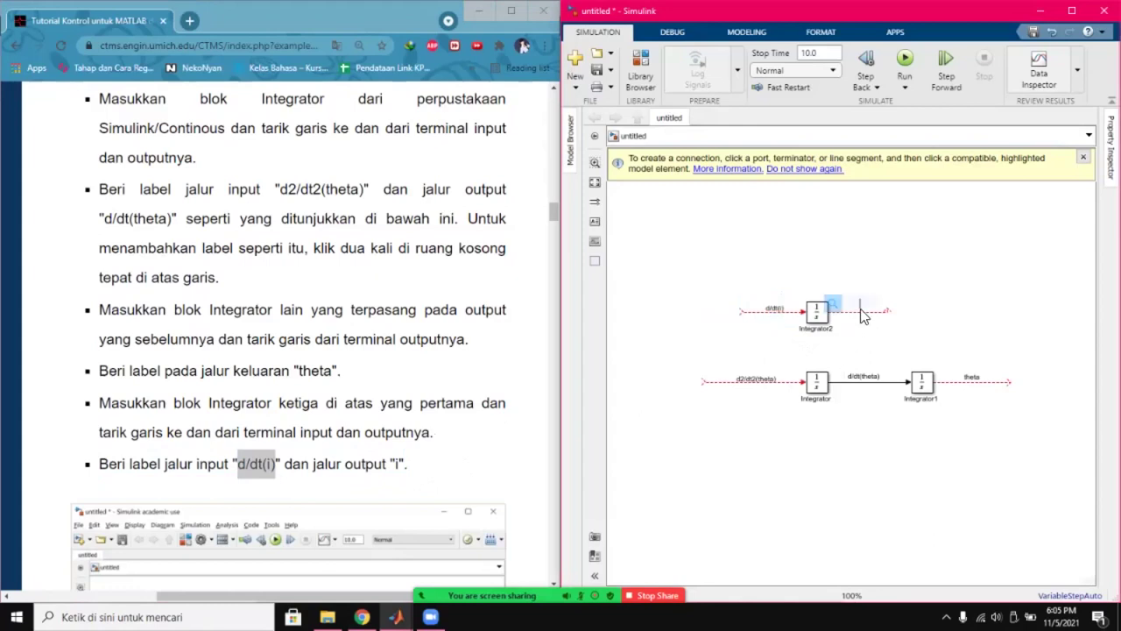
Label Integrator2's output line "i".
double_click(876, 308)
type("i")
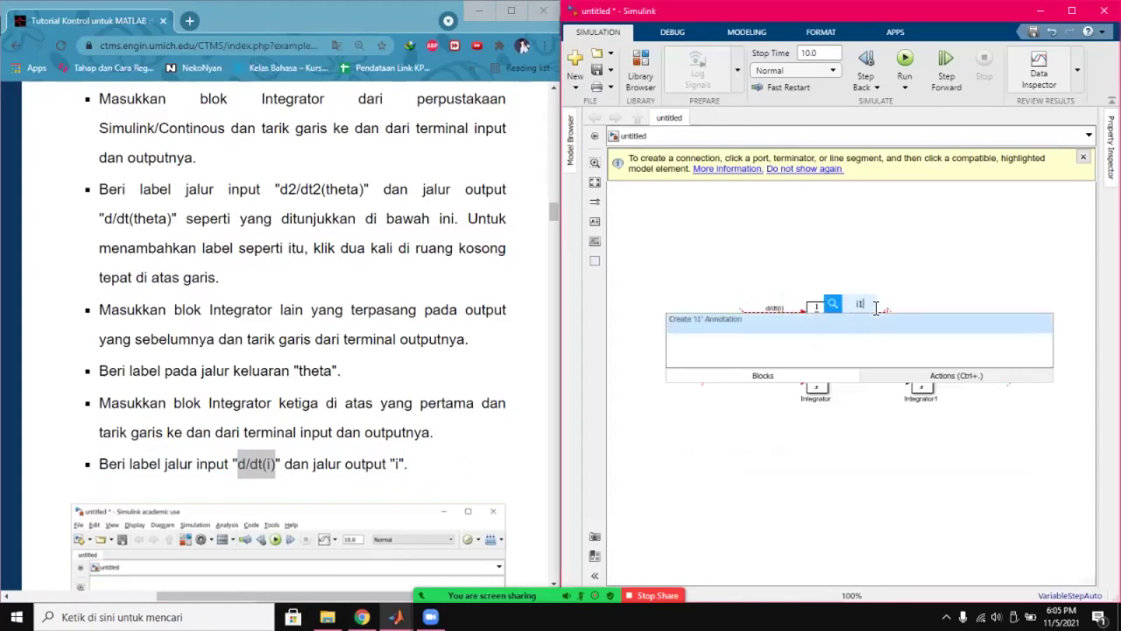
key("Return")
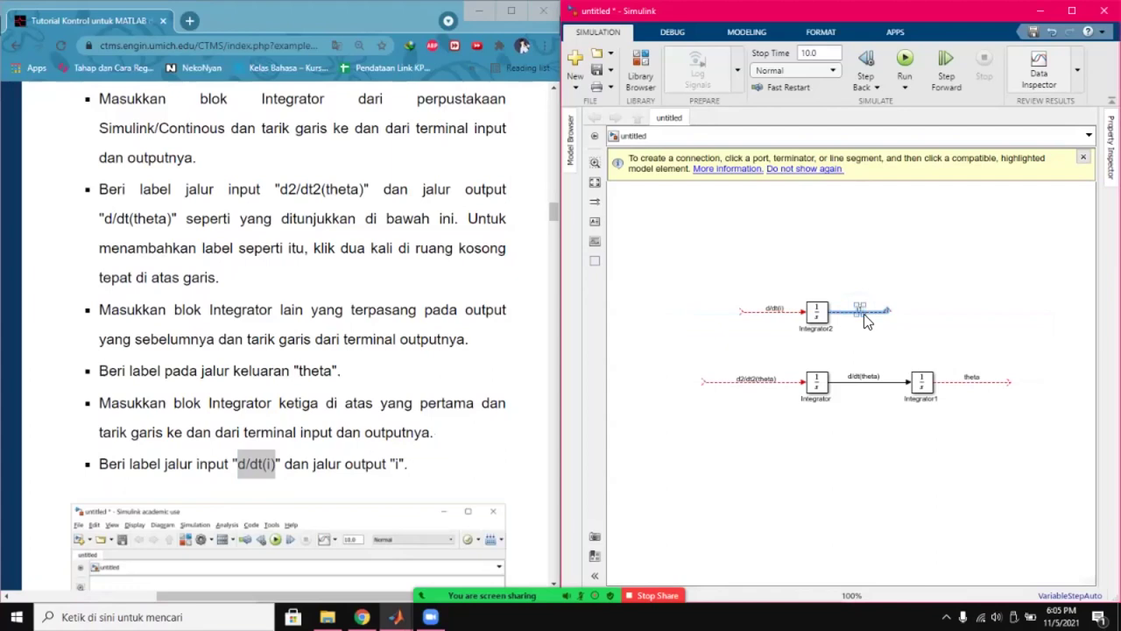
left_click(860, 310)
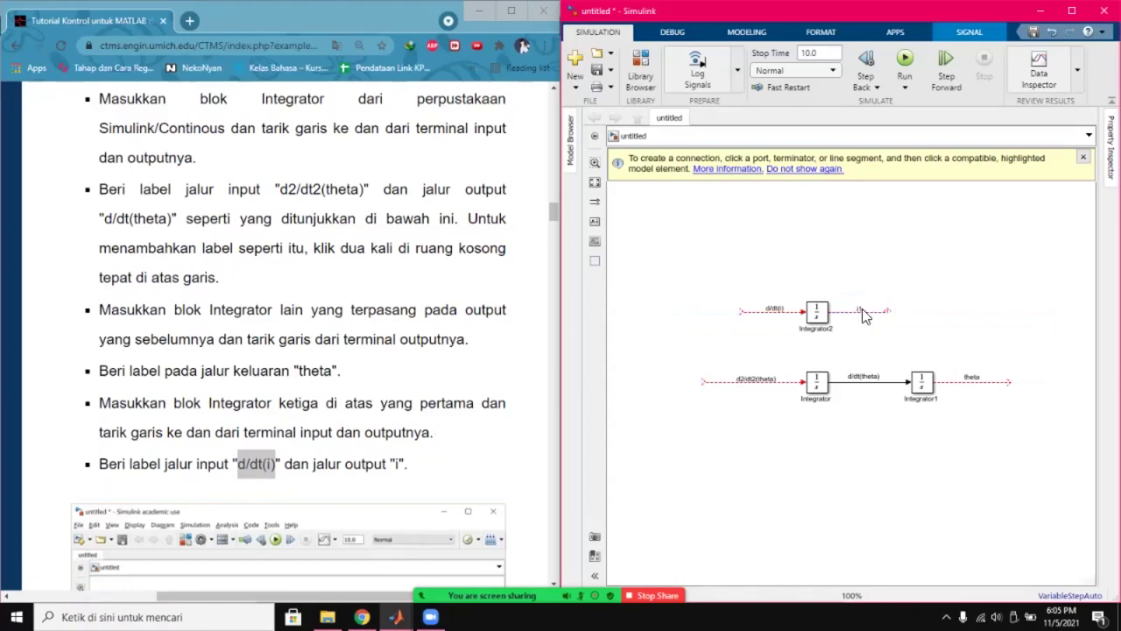
left_click(862, 310)
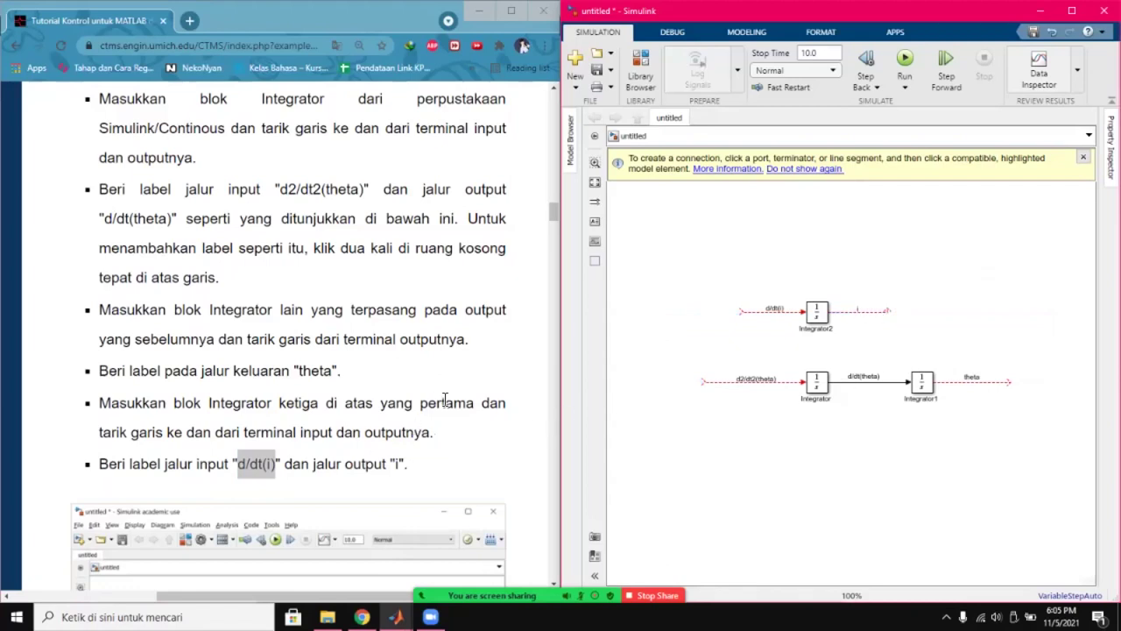
Examine the tutorial's reference diagram, the Newton and Kirchhoff equations, and the instructions for adding the Gain blocks.
scroll(445, 400, "down", 4)
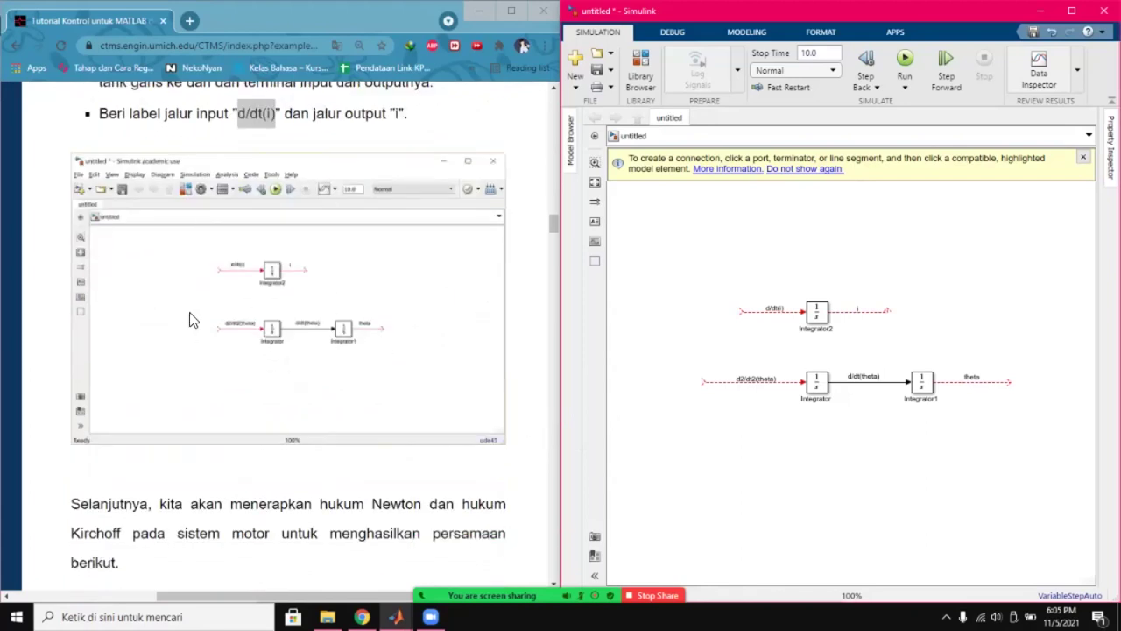
scroll(147, 299, "down", 3)
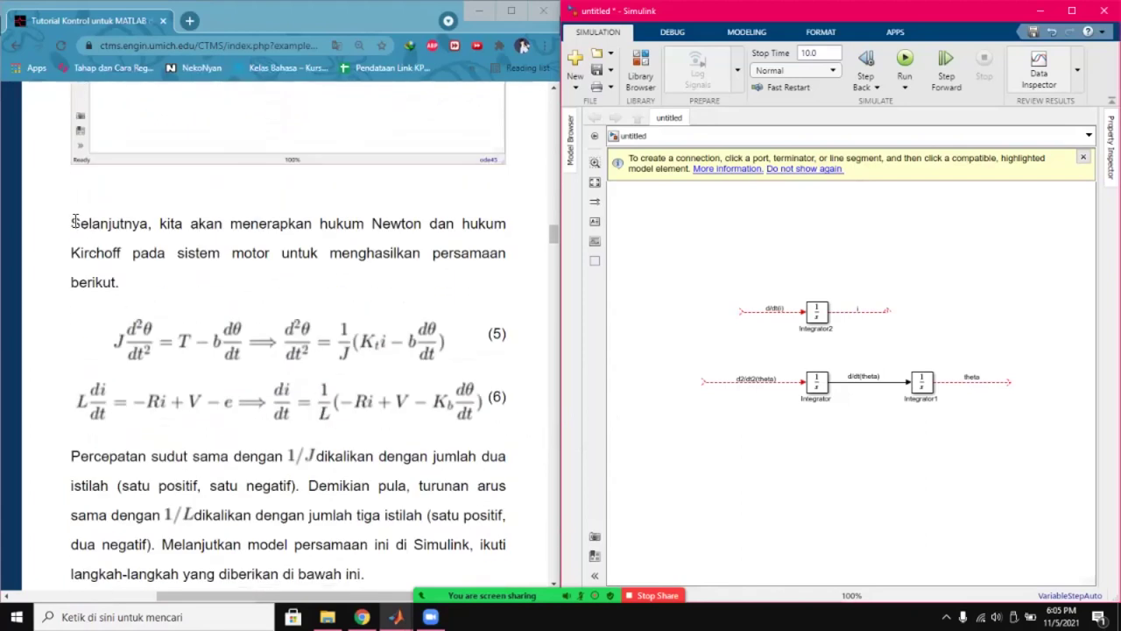
left_click_drag(74, 223, 162, 282)
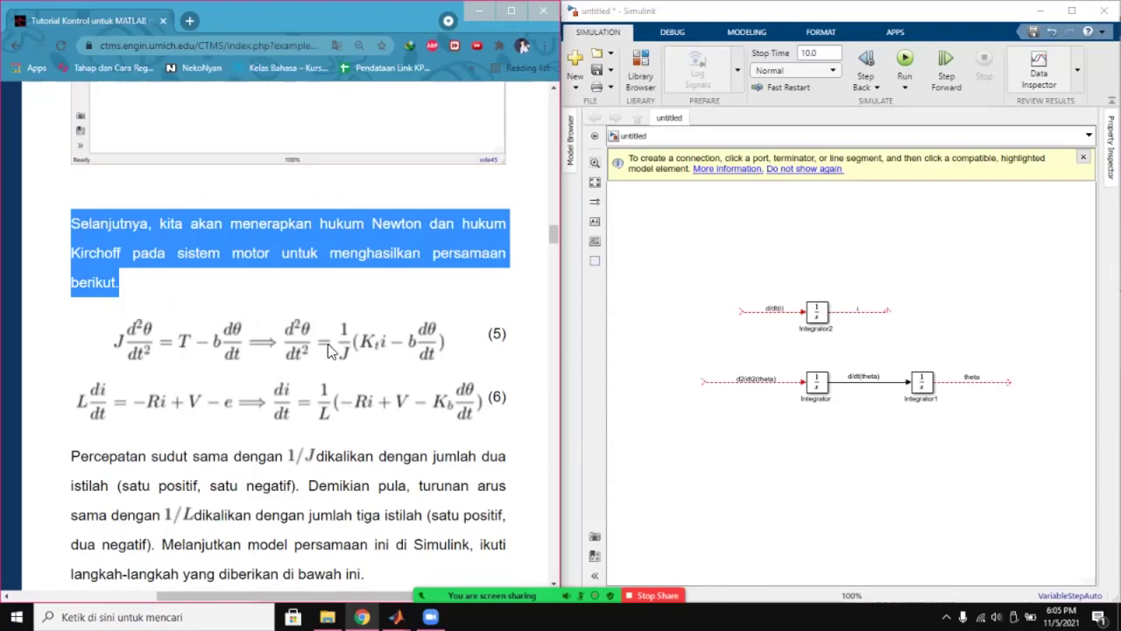
scroll(383, 400, "down", 3)
left_click_drag(72, 246, 381, 368)
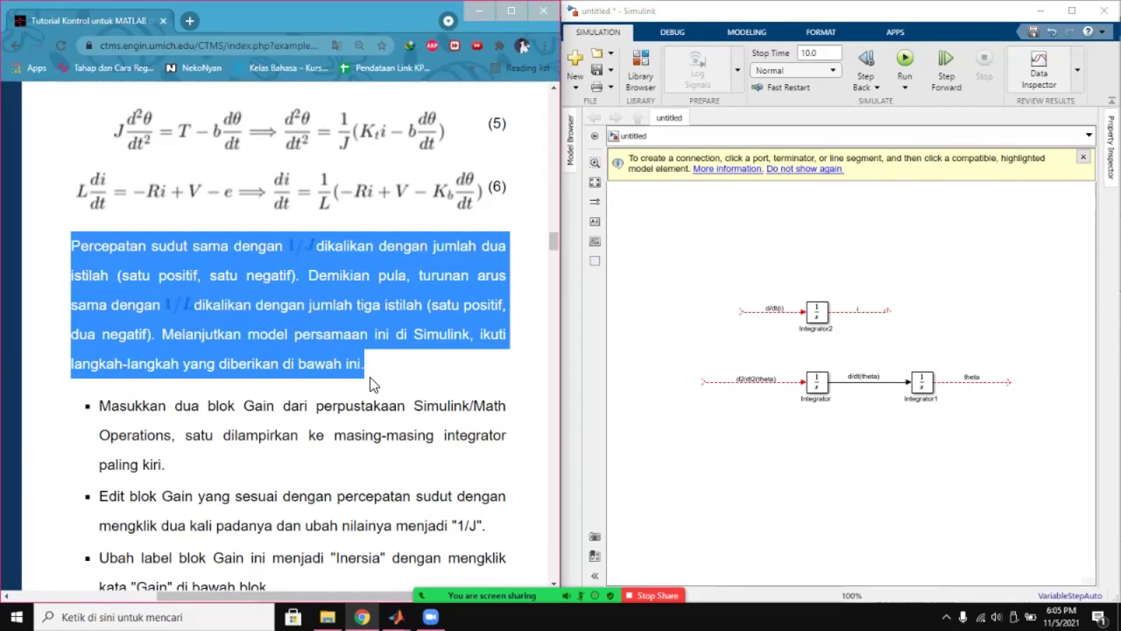
left_click(370, 377)
scroll(368, 412, "down", 3)
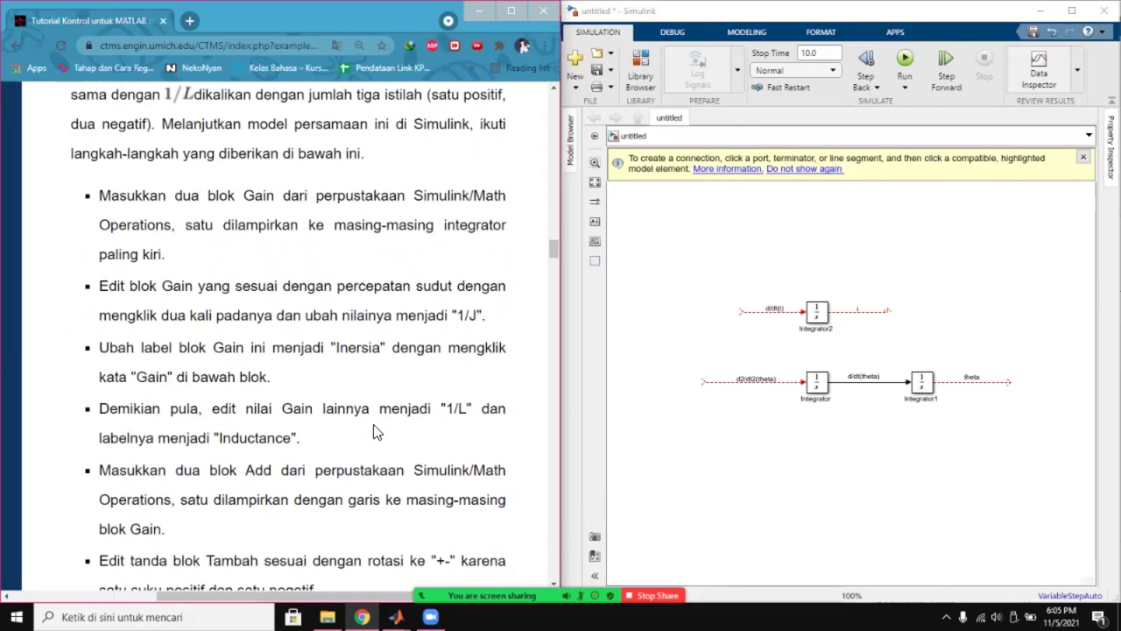
scroll(368, 412, "up", 2)
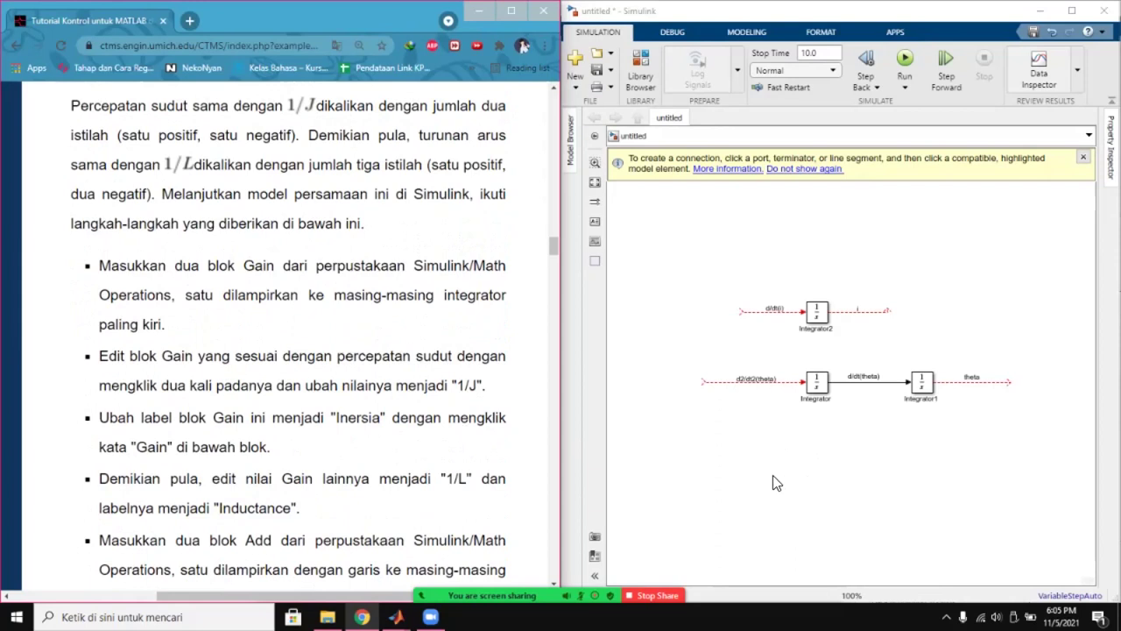
Search the block library for "gain" and add a Gain block above the d/dt(i) line.
left_click(641, 70)
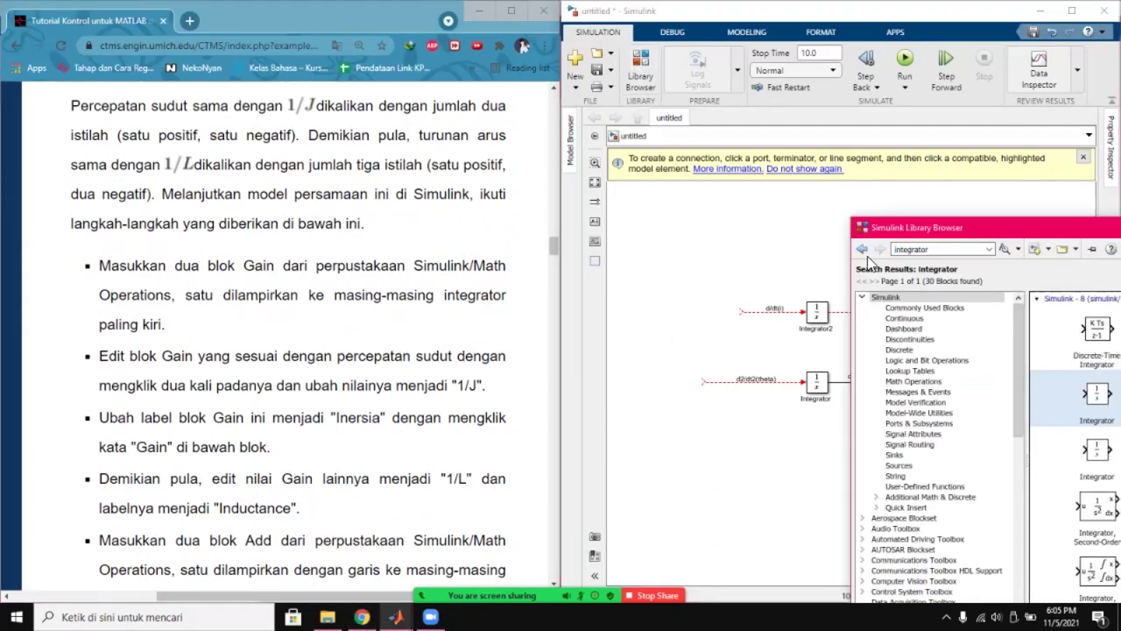
key("ctrl+a")
type("ga")
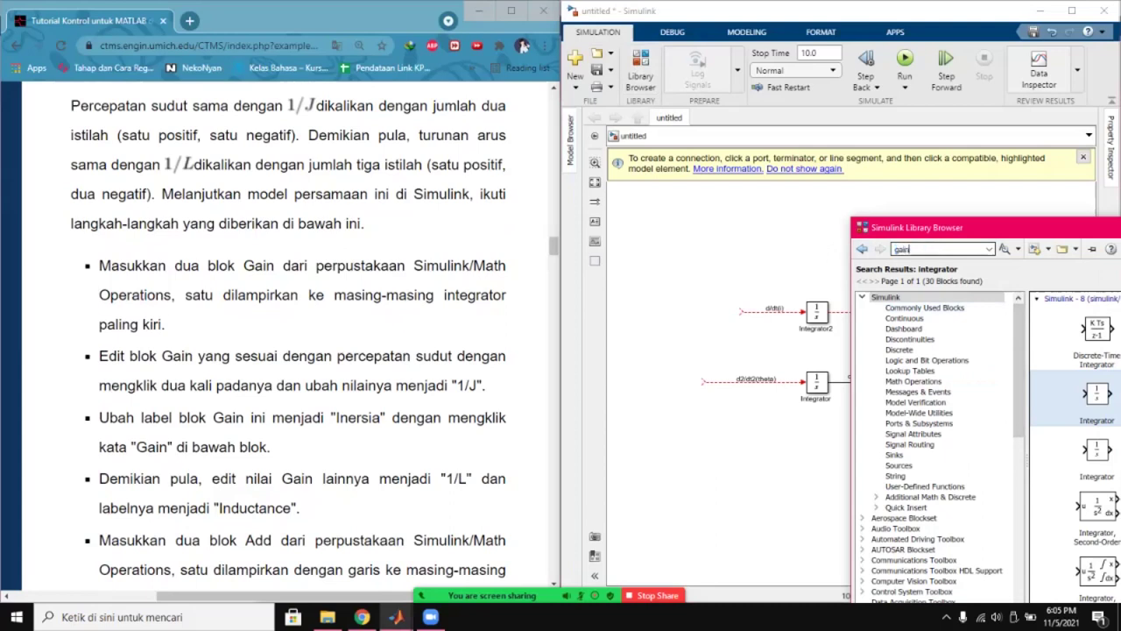
type("in")
key("Return")
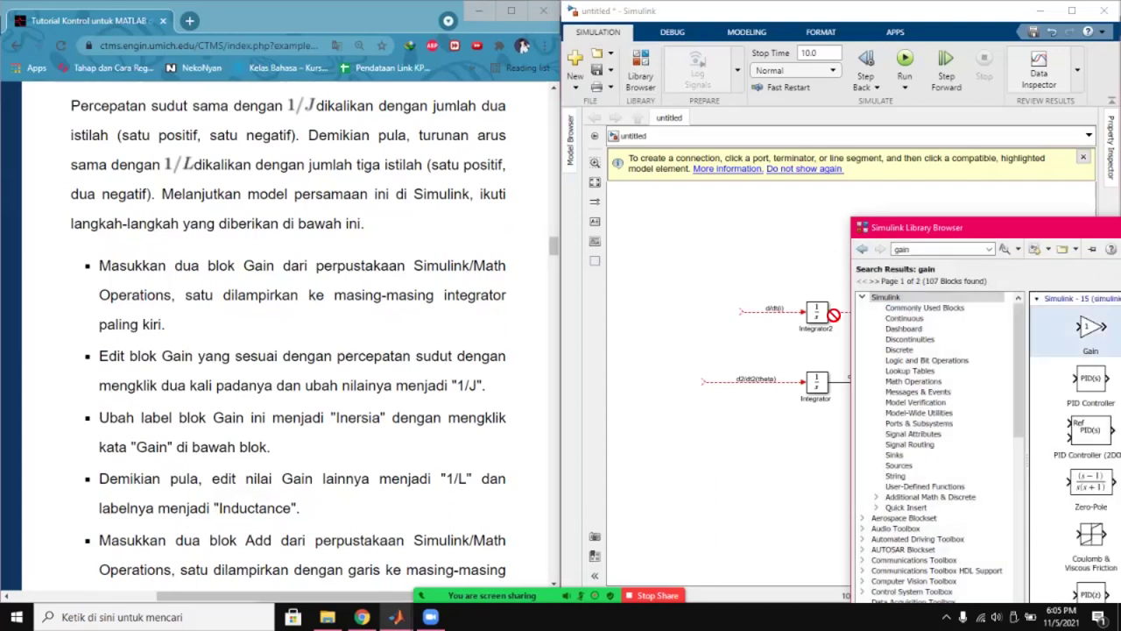
left_click_drag(834, 315, 729, 280)
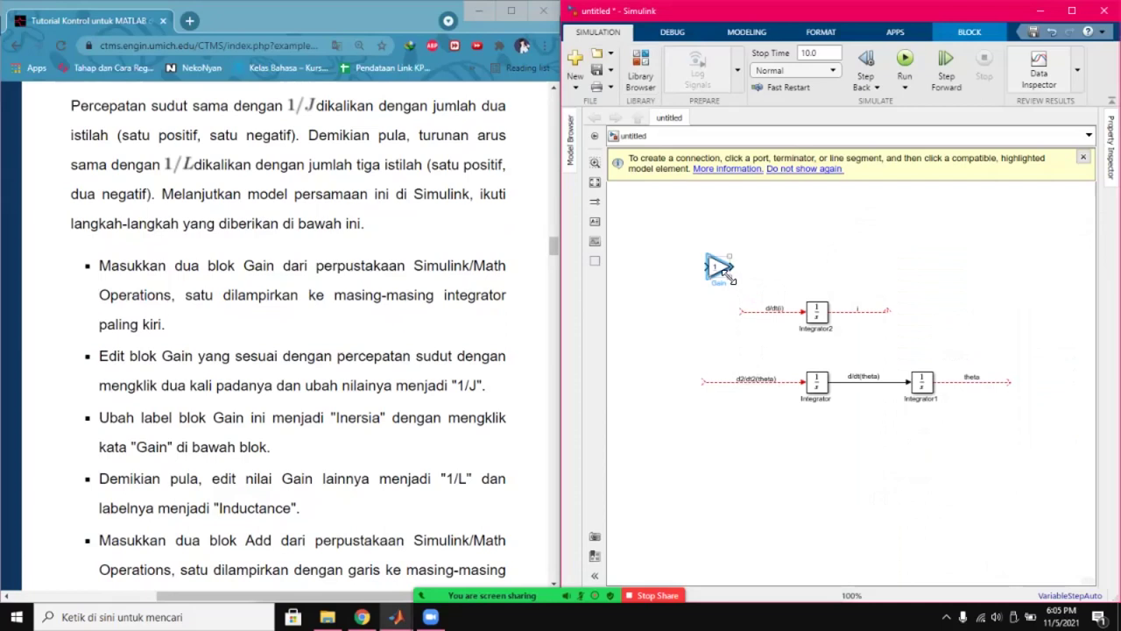
Attach the Gain block to Integrator2's d/dt(i) input line, straighten the line and bring its label close to it.
left_click_drag(711, 279, 790, 324)
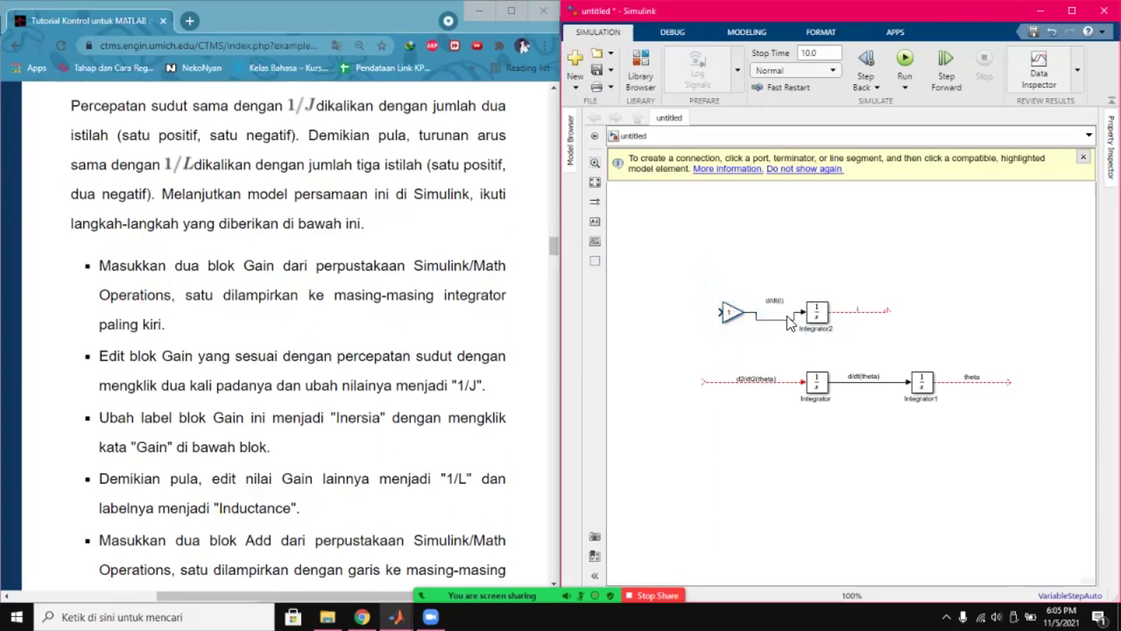
left_click(762, 317)
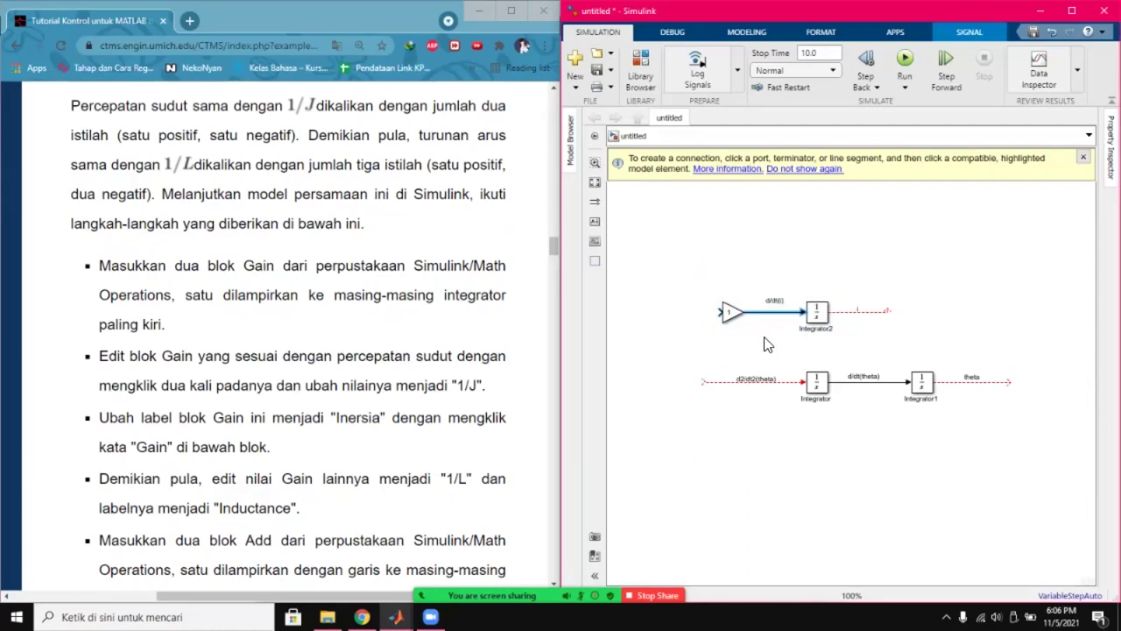
double_click(774, 305)
left_click(847, 283)
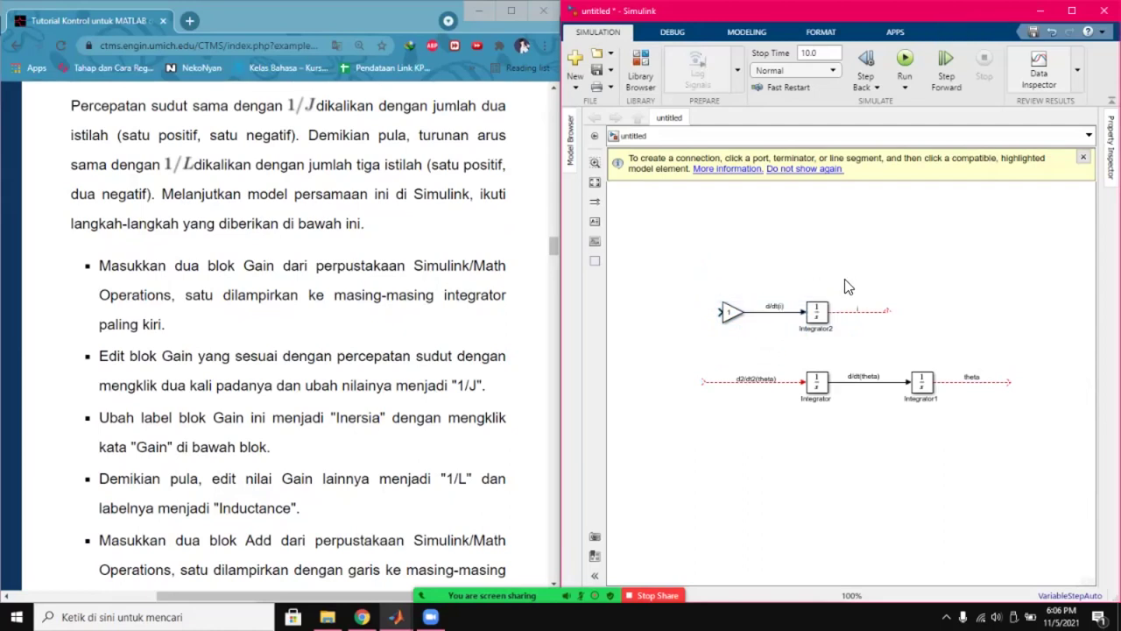
Move the d2/dt2(theta) label above its line and attach a copy of the Gain block to that Integrator input line.
double_click(748, 377)
left_click(716, 387)
left_click(734, 320)
key("ctrl+c")
key("ctrl+v")
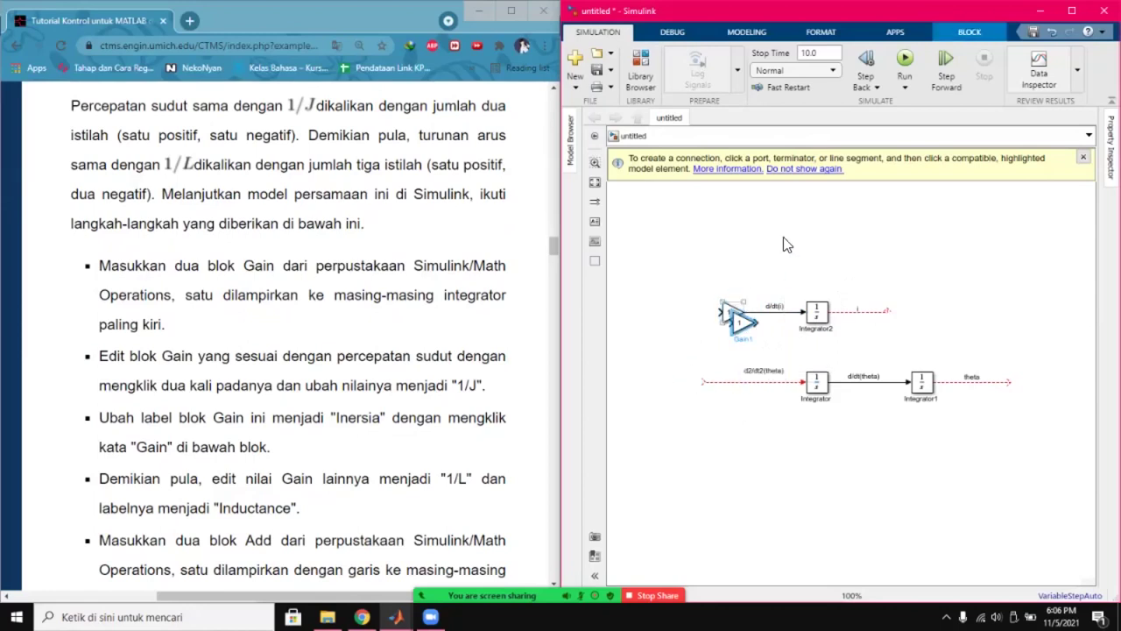
left_click_drag(754, 326, 698, 390)
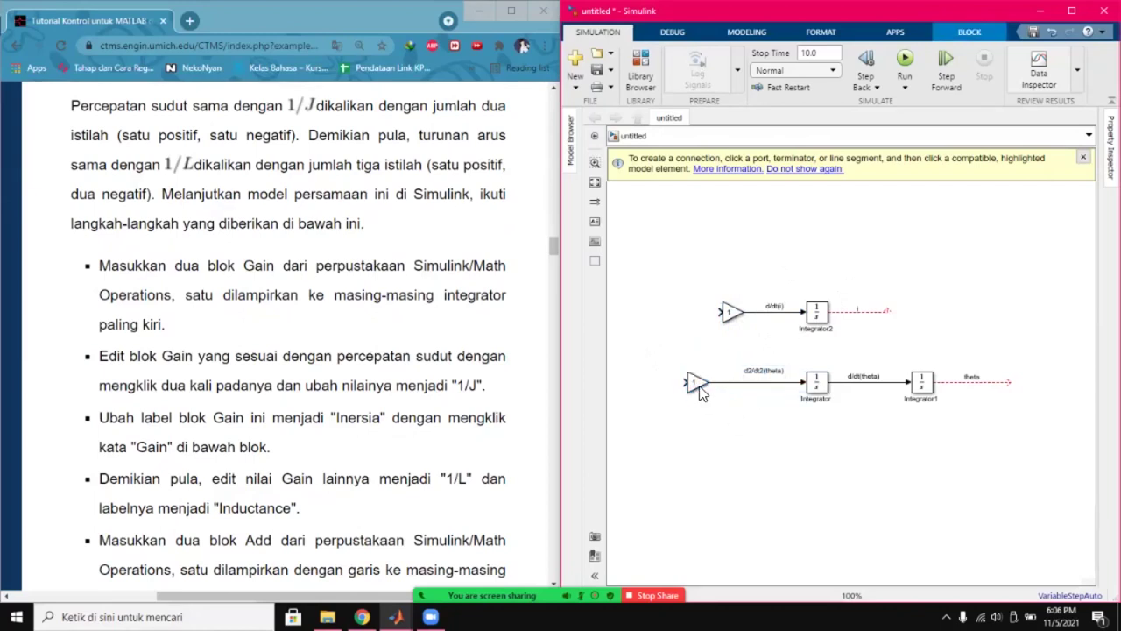
left_click(773, 308)
left_click(744, 262)
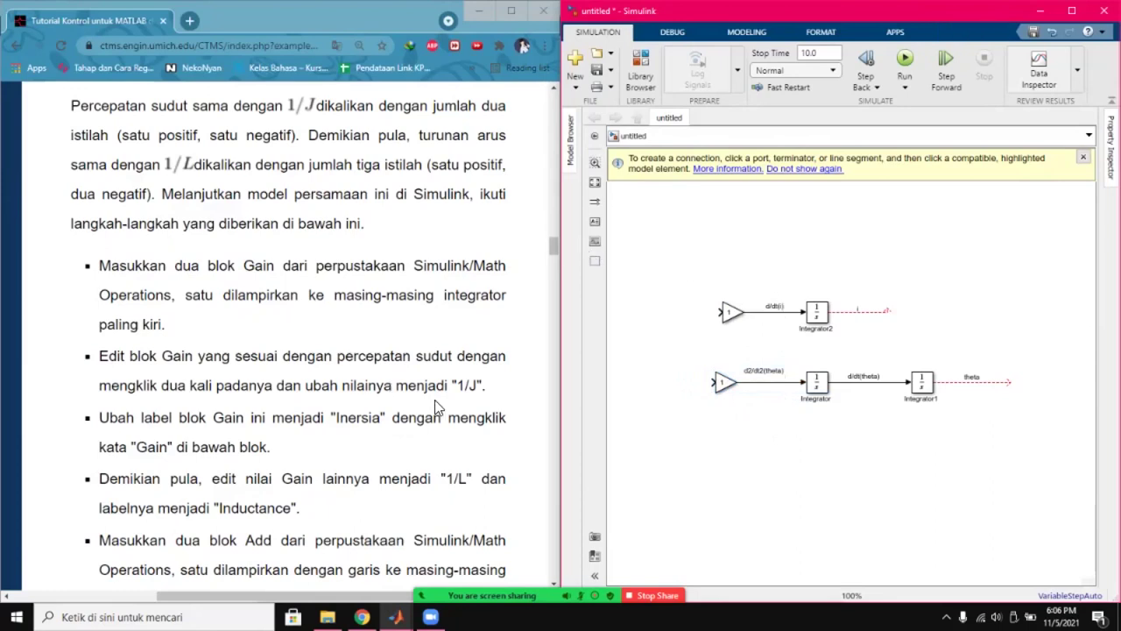
Examine the tutorial's instructions for editing the Gain blocks and compare the model with the reference diagram.
left_click_drag(487, 384, 107, 365)
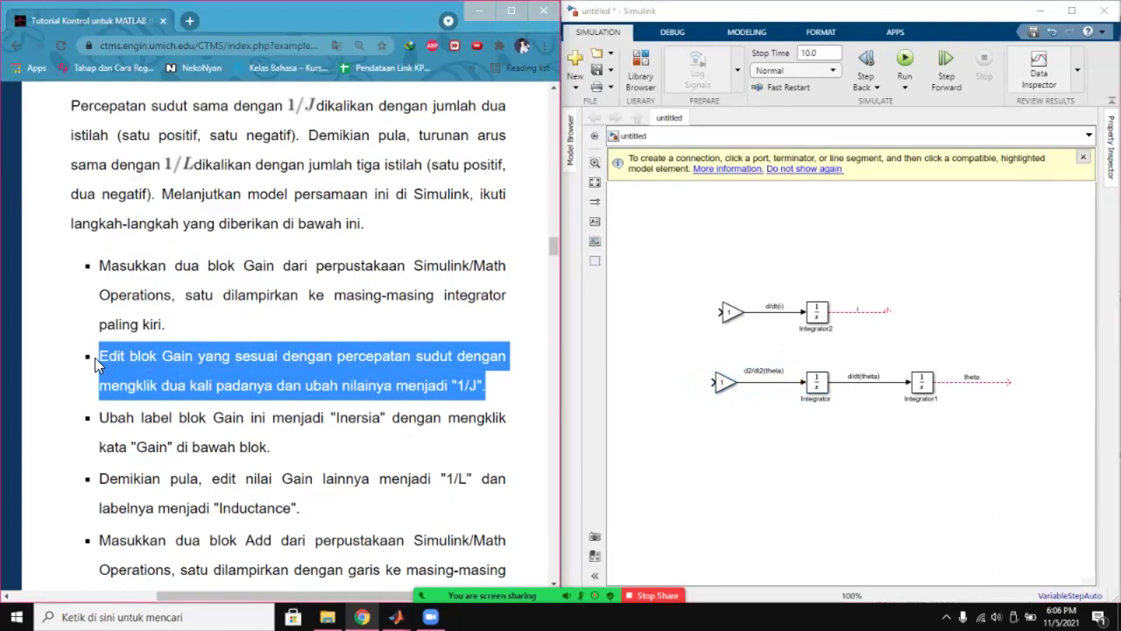
left_click(331, 370)
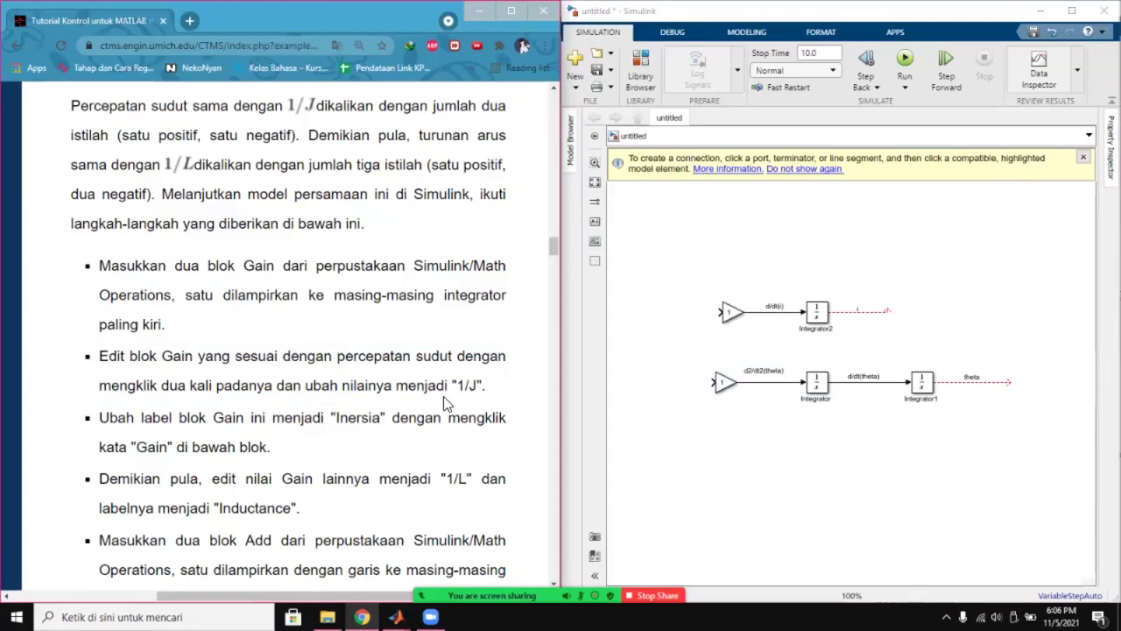
scroll(443, 396, "down", 5)
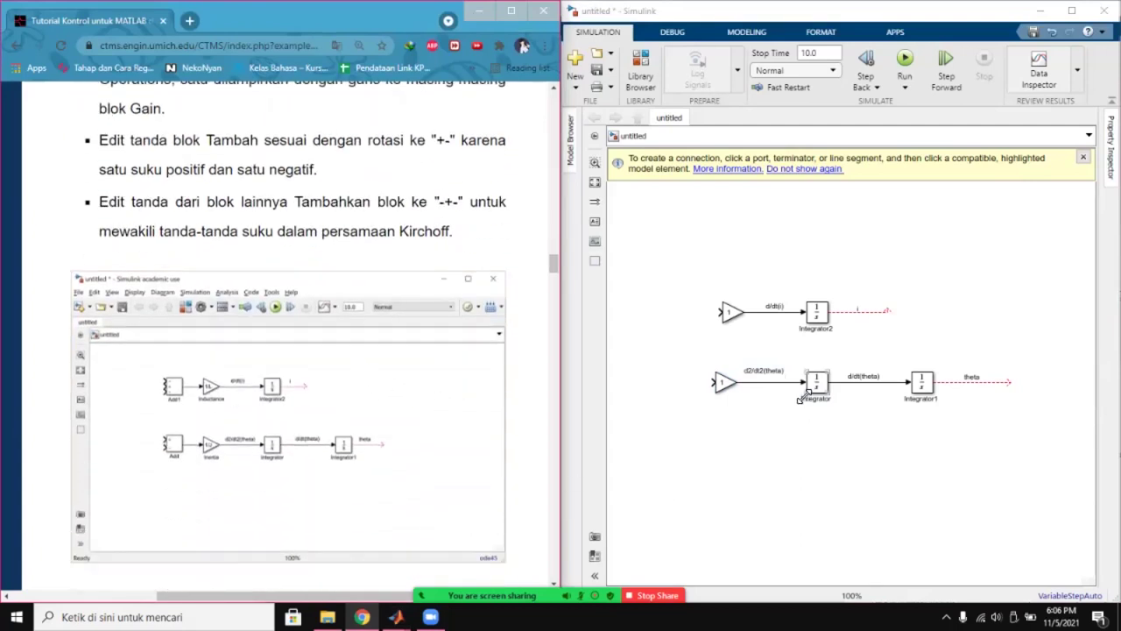
scroll(676, 379, "up", 2)
scroll(270, 377, "up", 5)
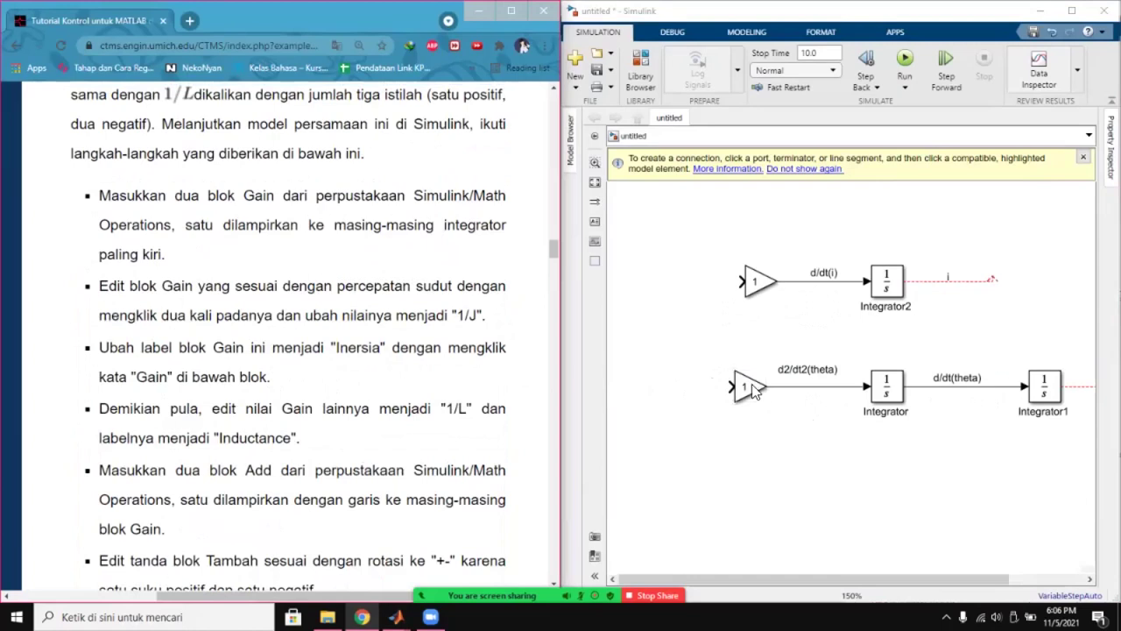
scroll(747, 385, "down", 2)
scroll(393, 388, "down", 4)
scroll(393, 382, "up", 4)
scroll(358, 394, "down", 4)
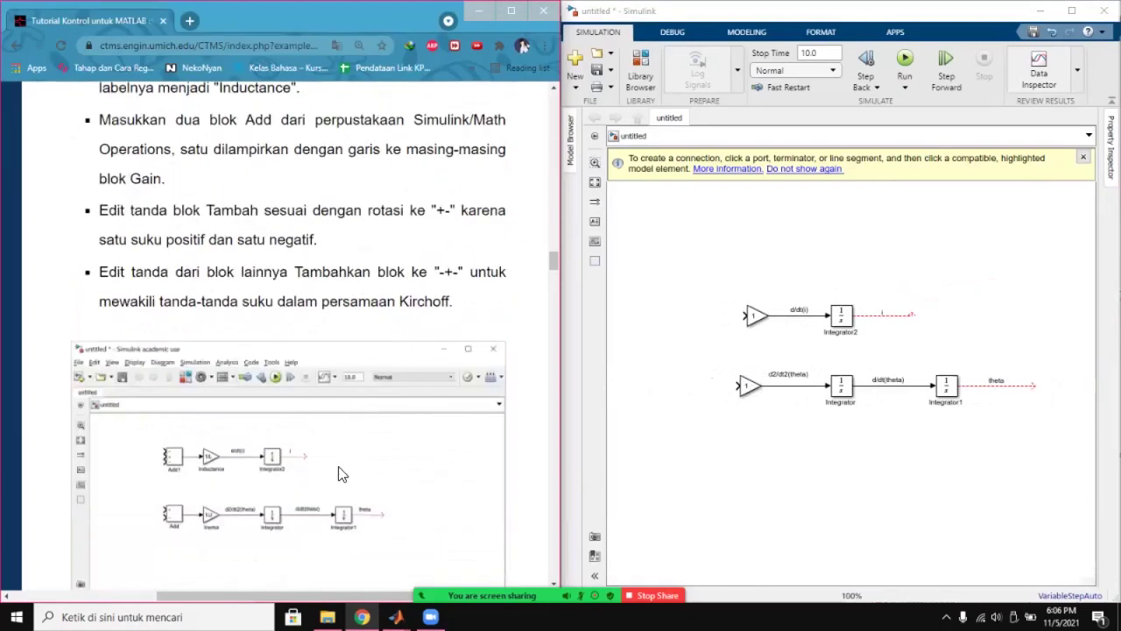
scroll(341, 474, "up", 5)
Set the gain of the block feeding the d2/dt2(theta) line to 1/J.
left_click(751, 391)
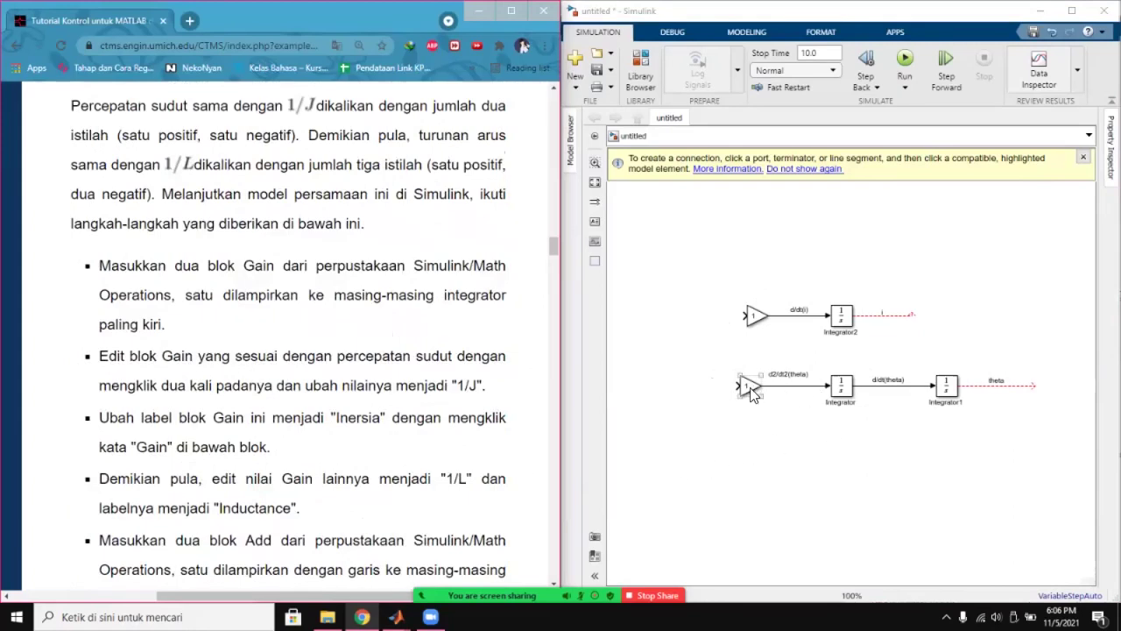
double_click(751, 391)
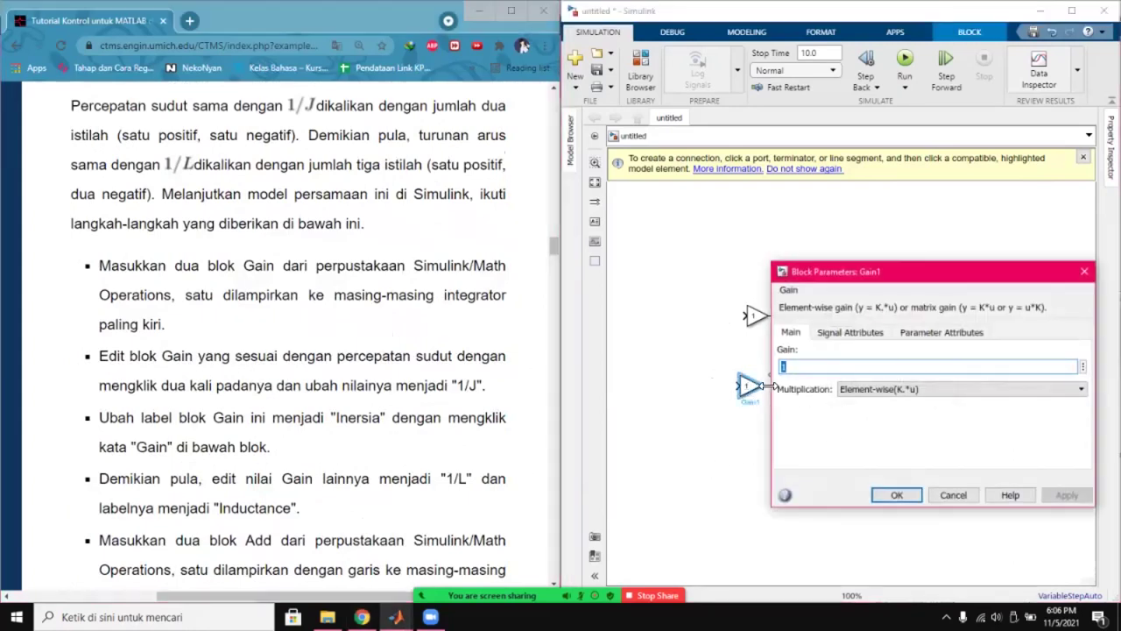
type("1/")
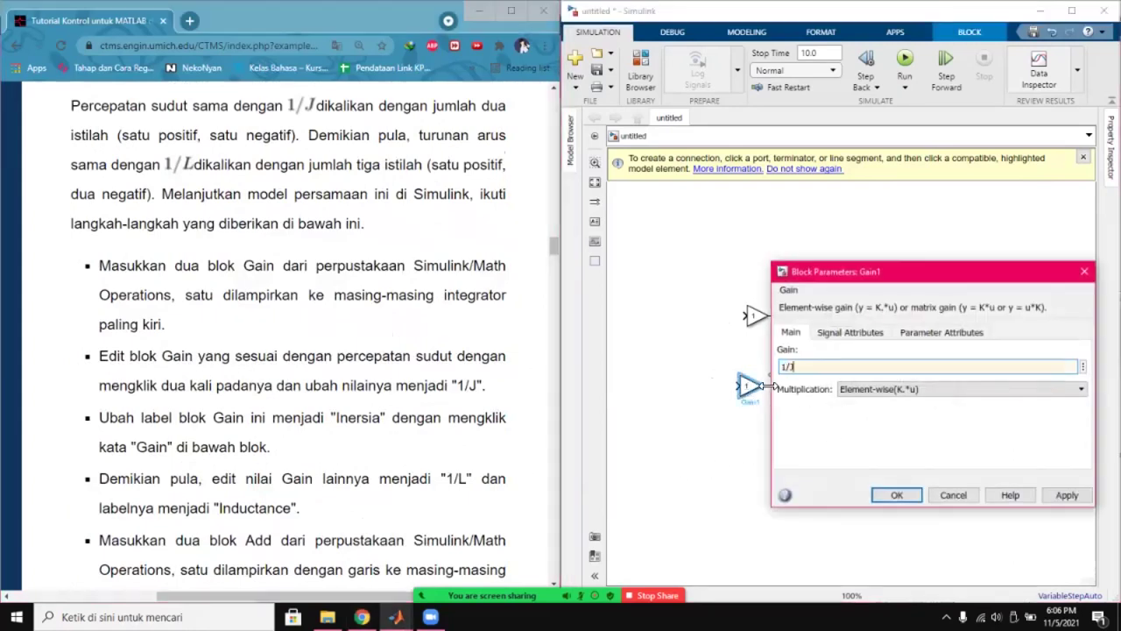
type("J")
key("Escape")
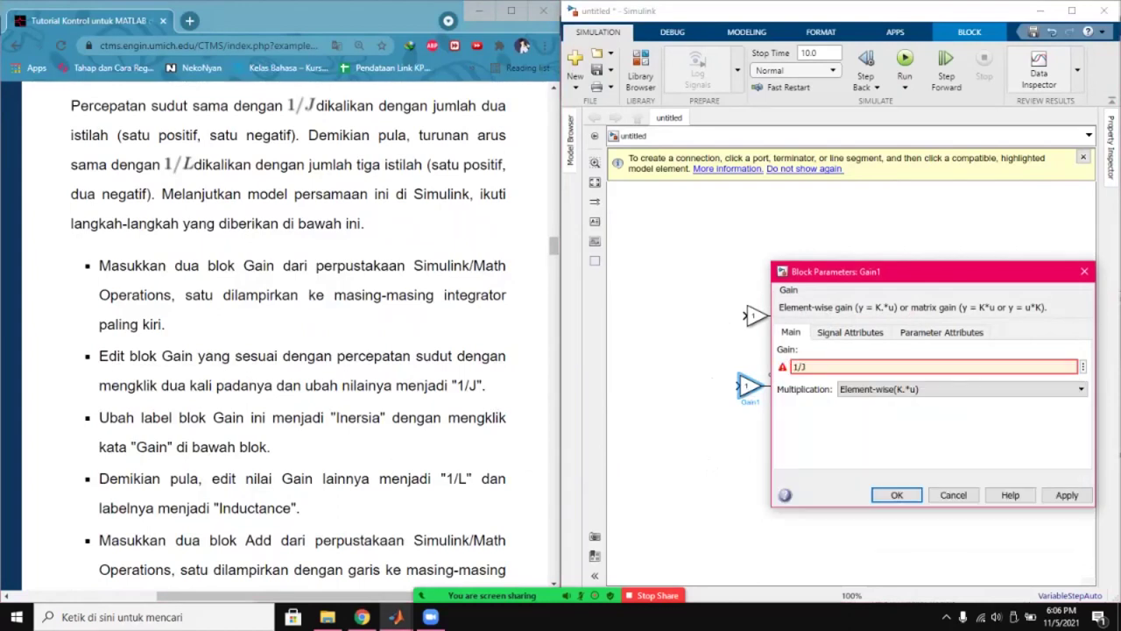
triple_click(874, 368)
left_click(1067, 495)
left_click(895, 495)
left_click(831, 482)
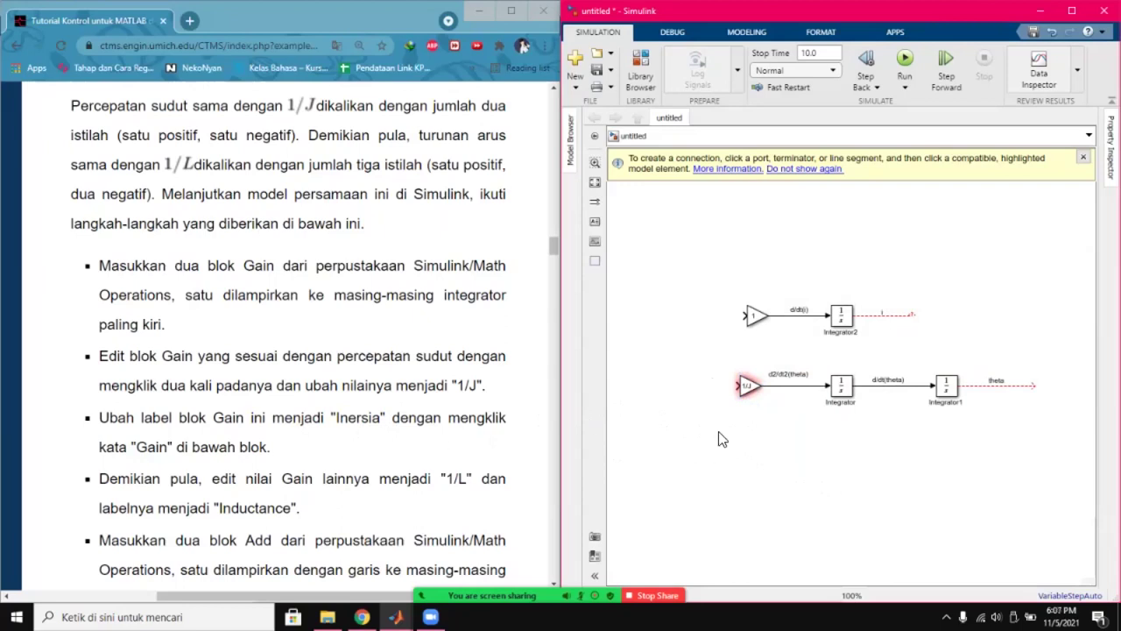
Rename the 1/J Gain block "Inertia", checking the label in the tutorial's reference diagram.
scroll(408, 426, "down", 5)
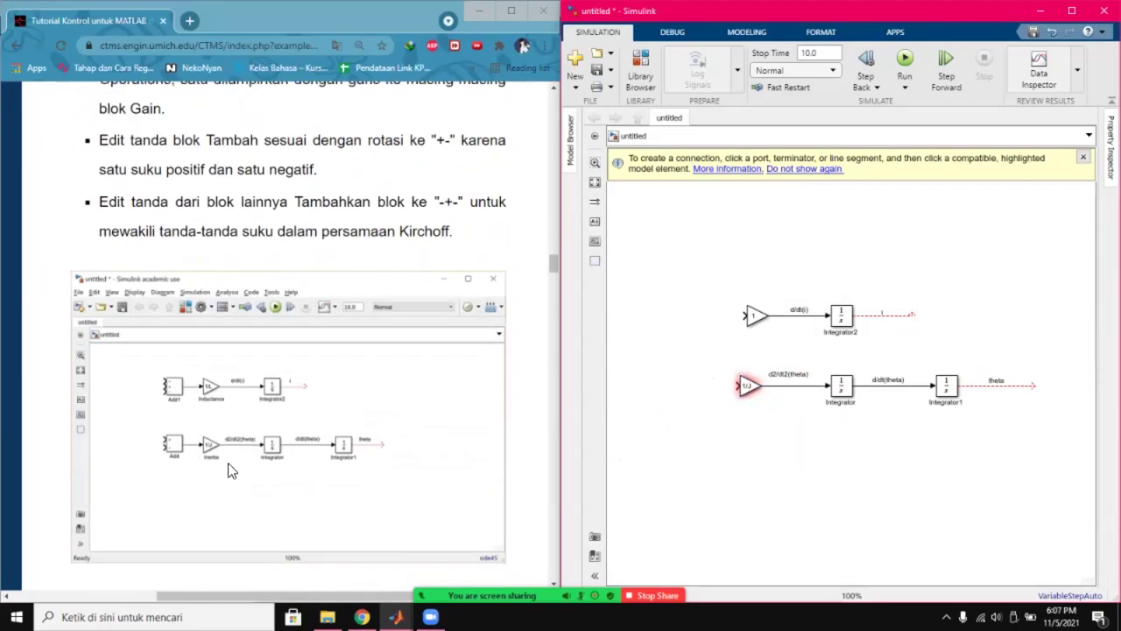
scroll(438, 386, "up", 5)
scroll(333, 387, "down", 1)
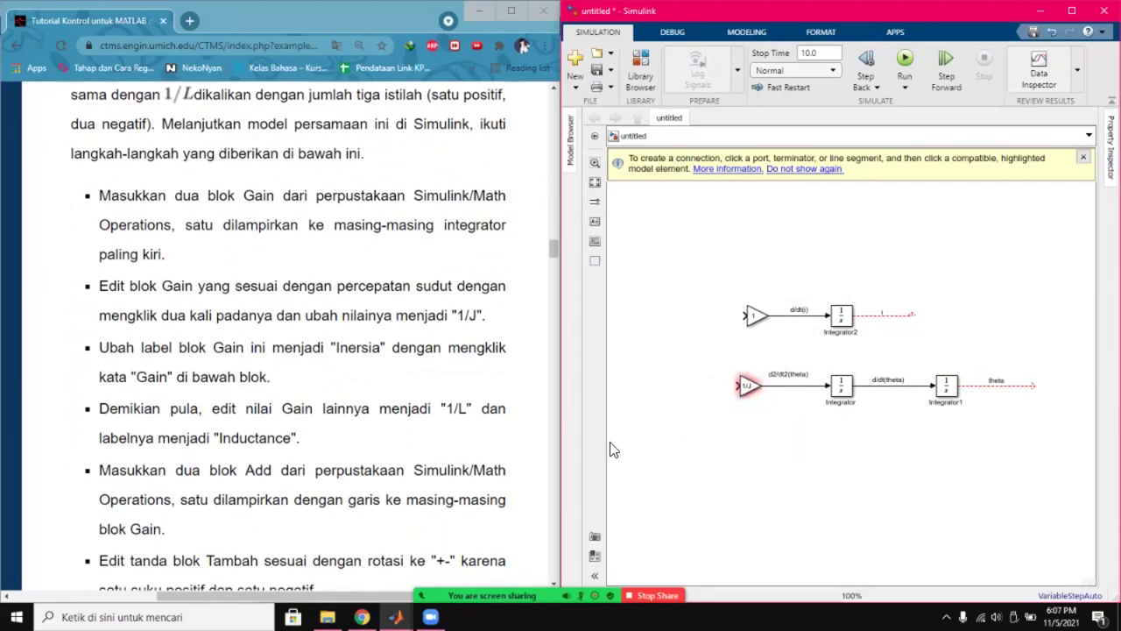
double_click(751, 391)
key("Return")
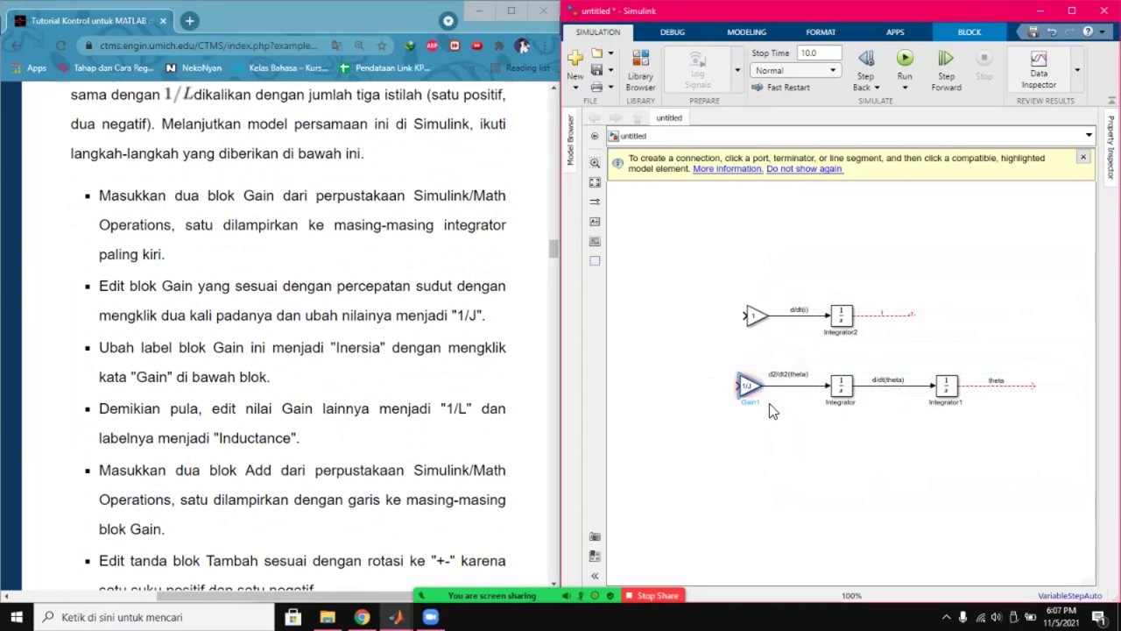
double_click(765, 405)
type("Inertia")
left_click(767, 408)
Set the gain of the block feeding the d/dt(i) line to 1/L and rename that block "Inductance".
left_click(758, 320)
double_click(759, 317)
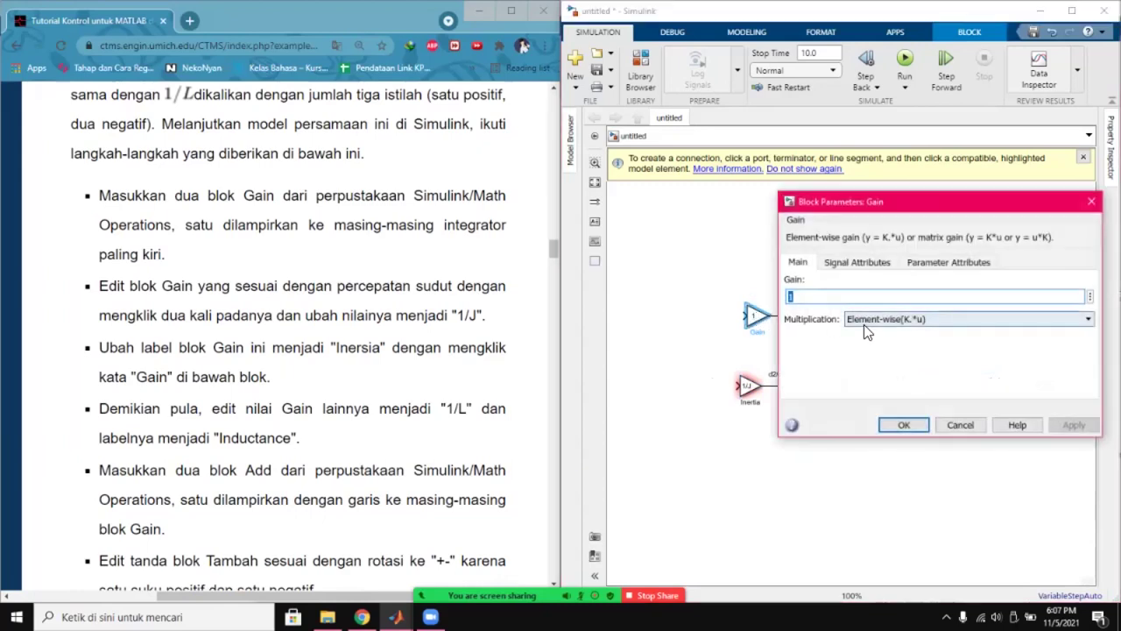
type("/length")
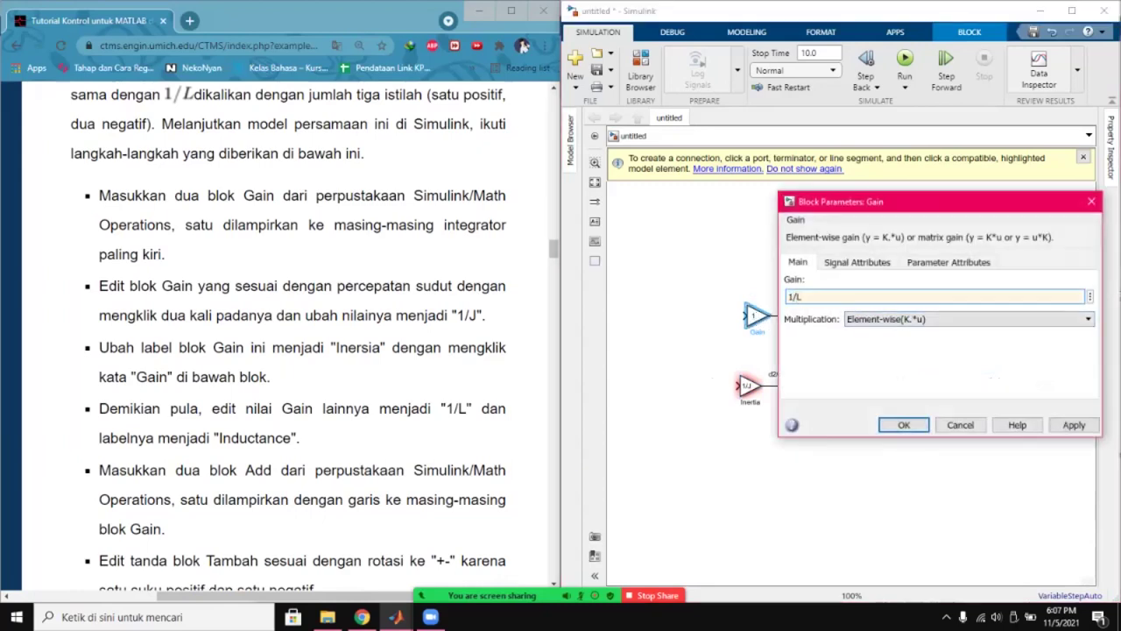
key("alt+a")
triple_click(860, 295)
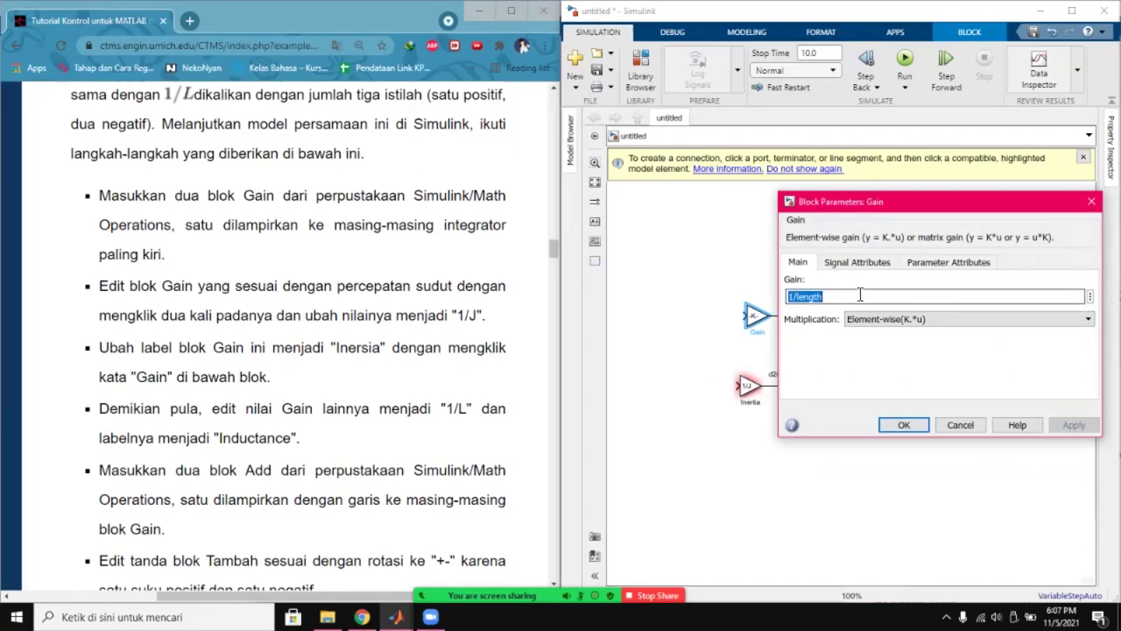
type("1/L")
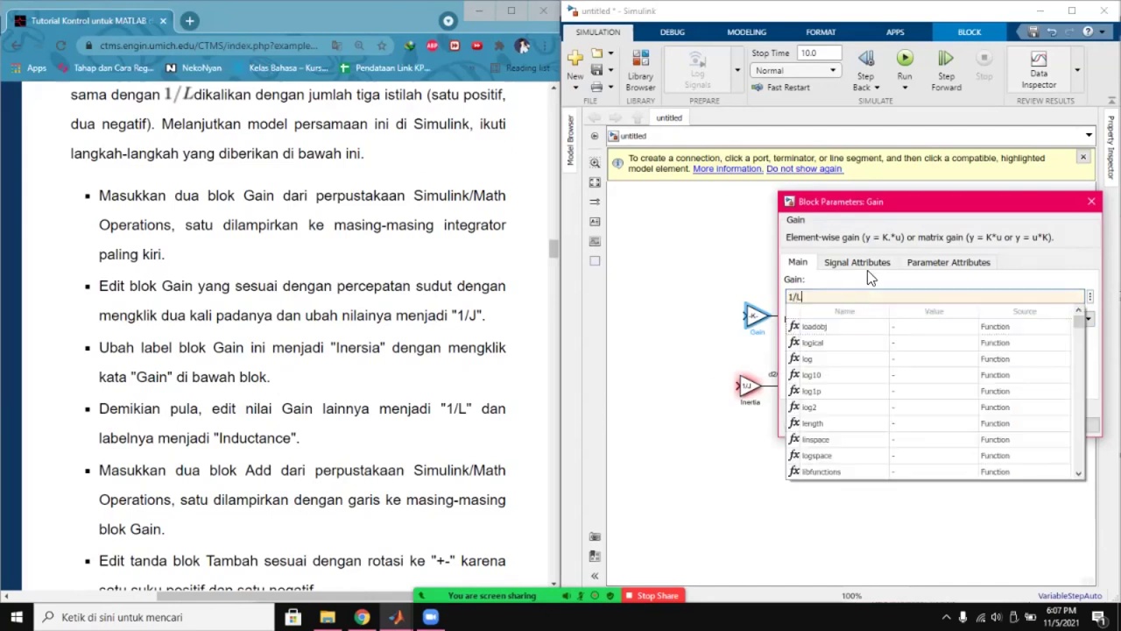
left_click(862, 266)
left_click(798, 262)
key("alt+a")
key("Return")
double_click(757, 332)
key("BackSpace")
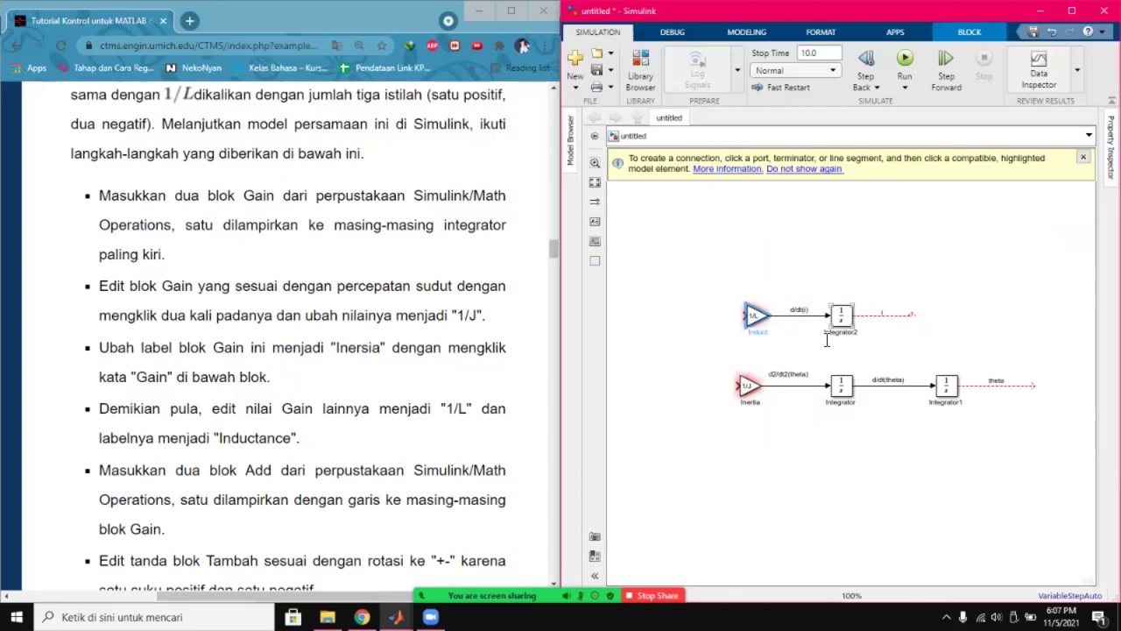
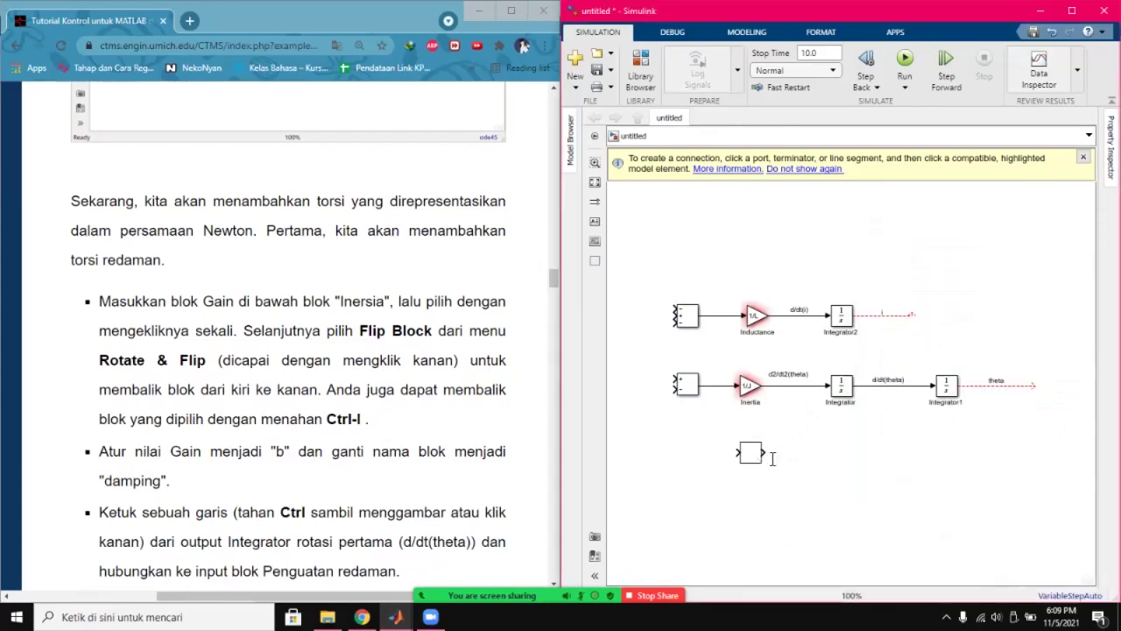
Flip the new Gain block below Inertia horizontally, following the tutorial's damping torque instructions.
right_click(750, 454)
left_click(645, 473)
left_click_drag(99, 301, 370, 425)
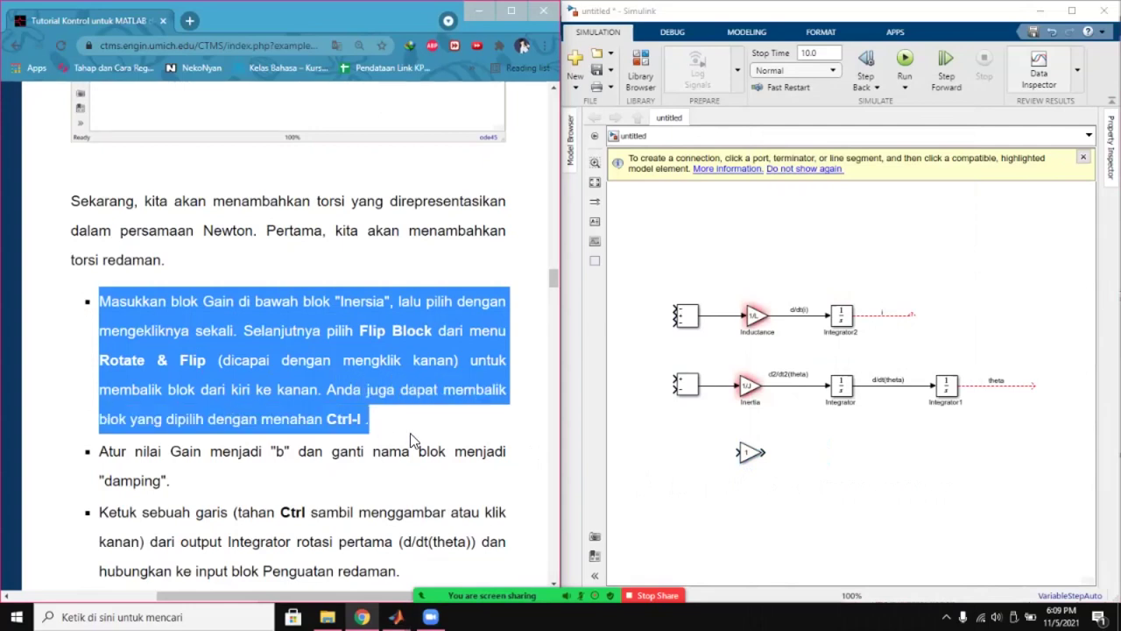
left_click(386, 396)
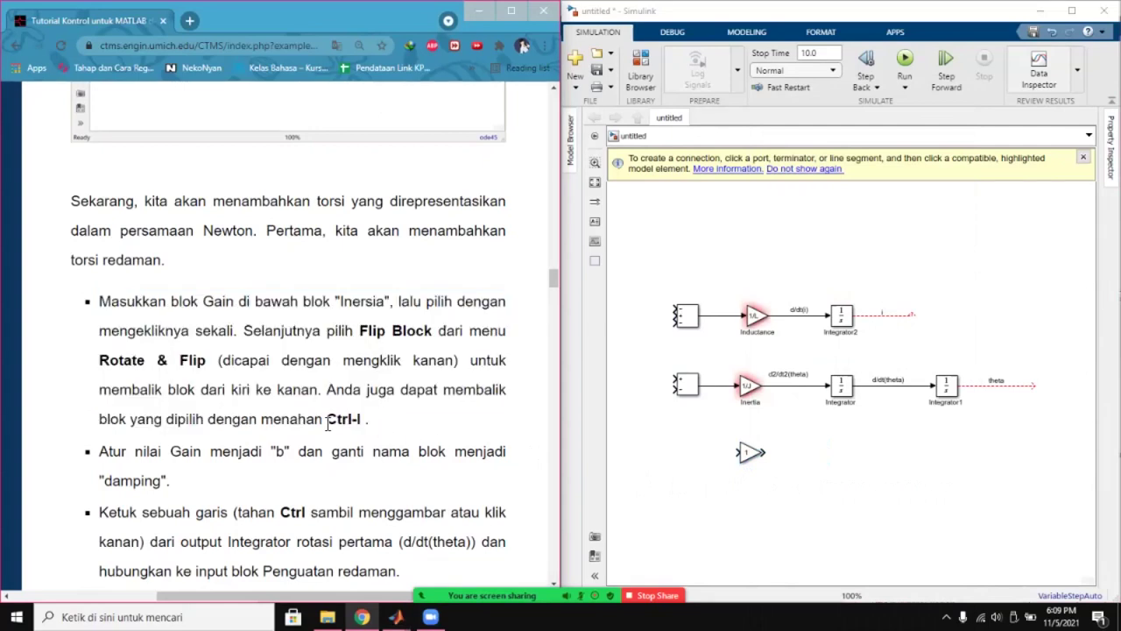
left_click(751, 454)
key("ctrl+i")
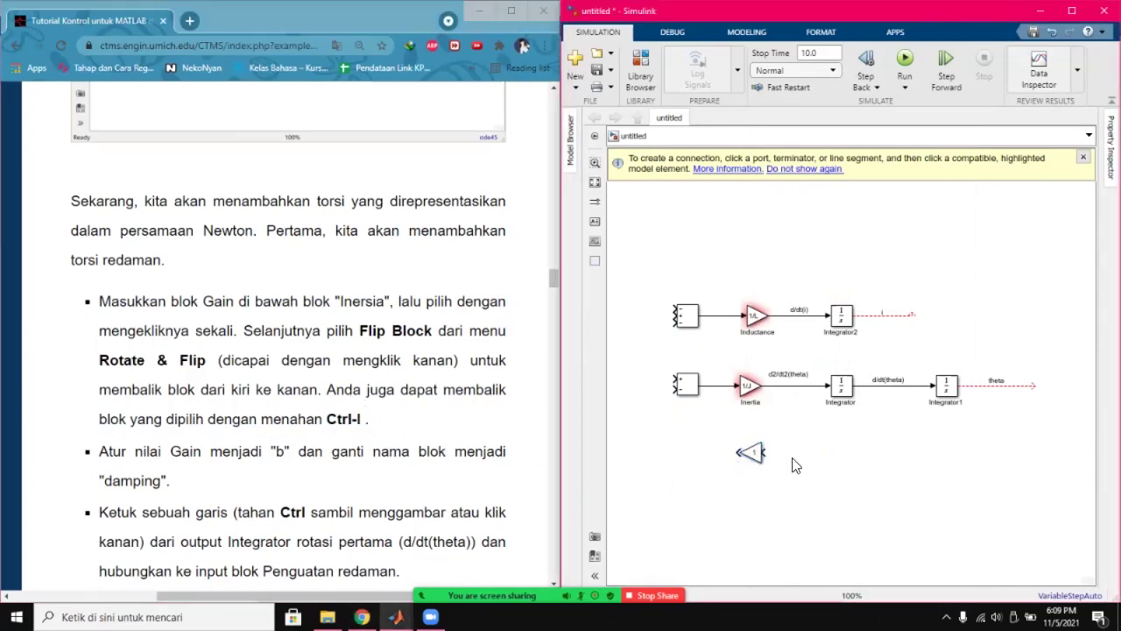
Set the flipped Gain block's value to b.
left_click(751, 452)
double_click(769, 451)
type("b")
key("Return")
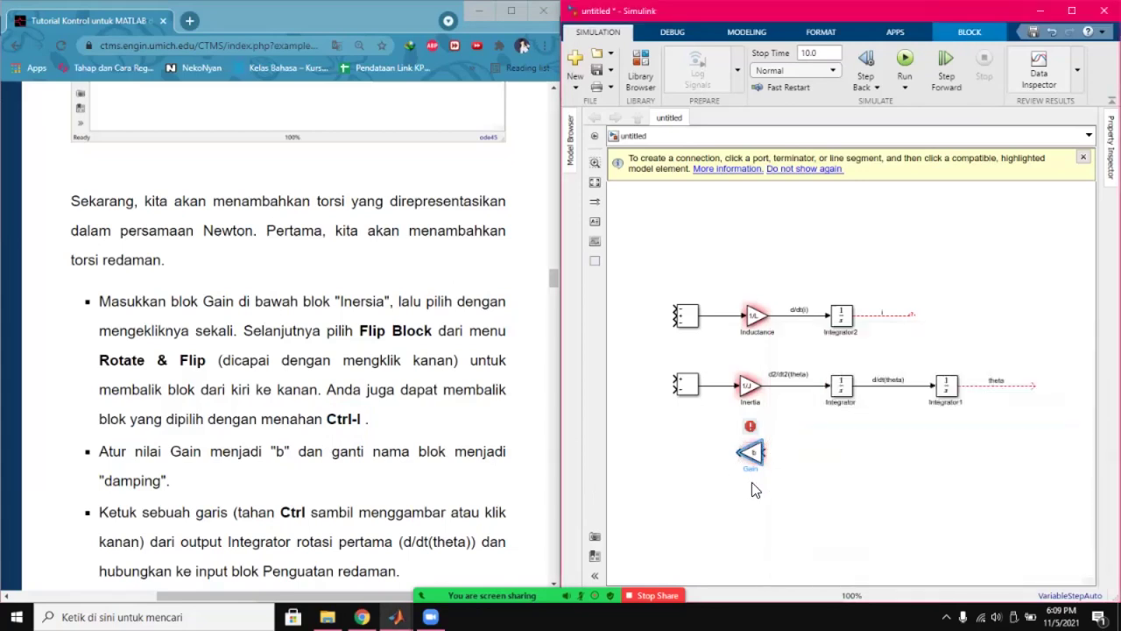
Rename the flipped Gain block "Damping".
double_click(753, 471)
type("Damping")
scroll(480, 424, "down", 2)
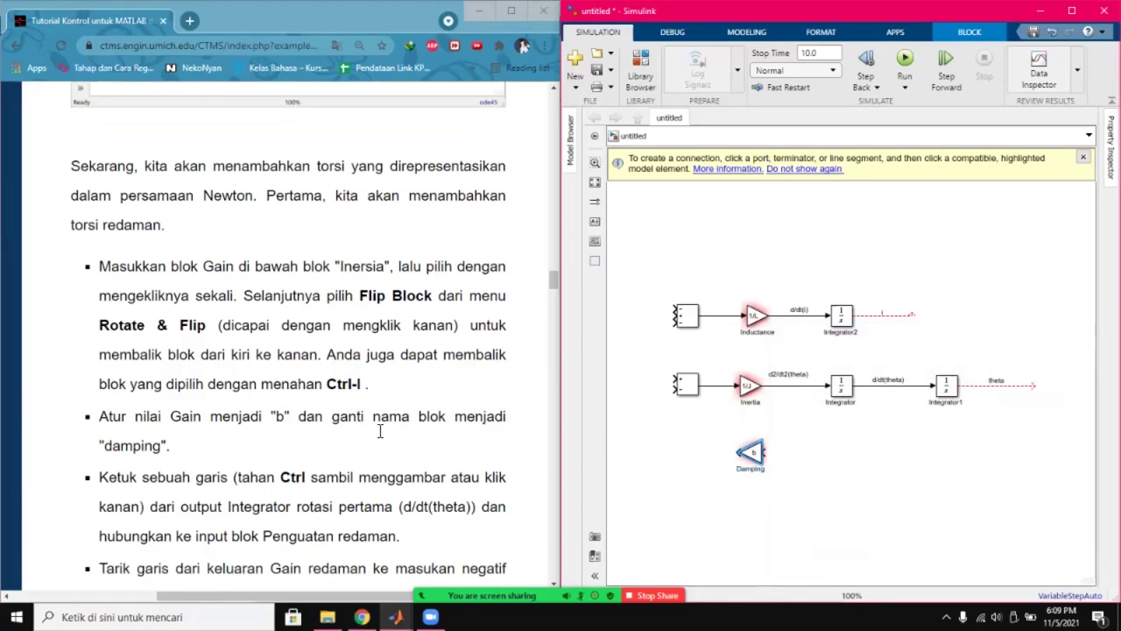
left_click(751, 465)
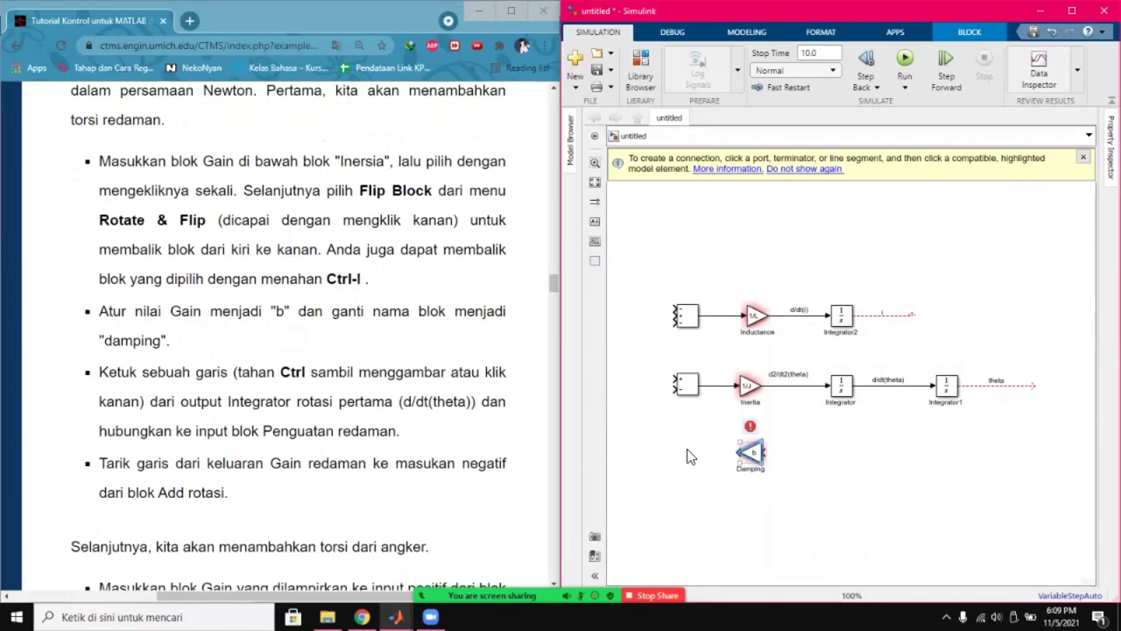
Connect the Damping block's output to the negative input of the rotational Add block, following the tutorial diagram.
scroll(443, 482, "down", 8)
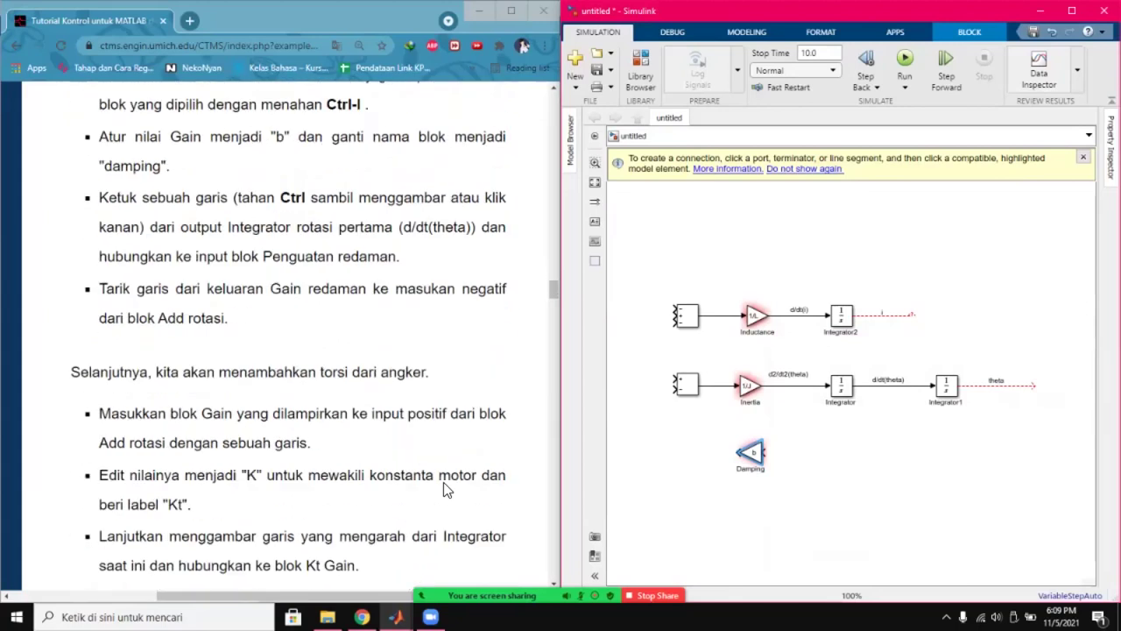
scroll(443, 489, "up", 5)
scroll(443, 488, "down", 7)
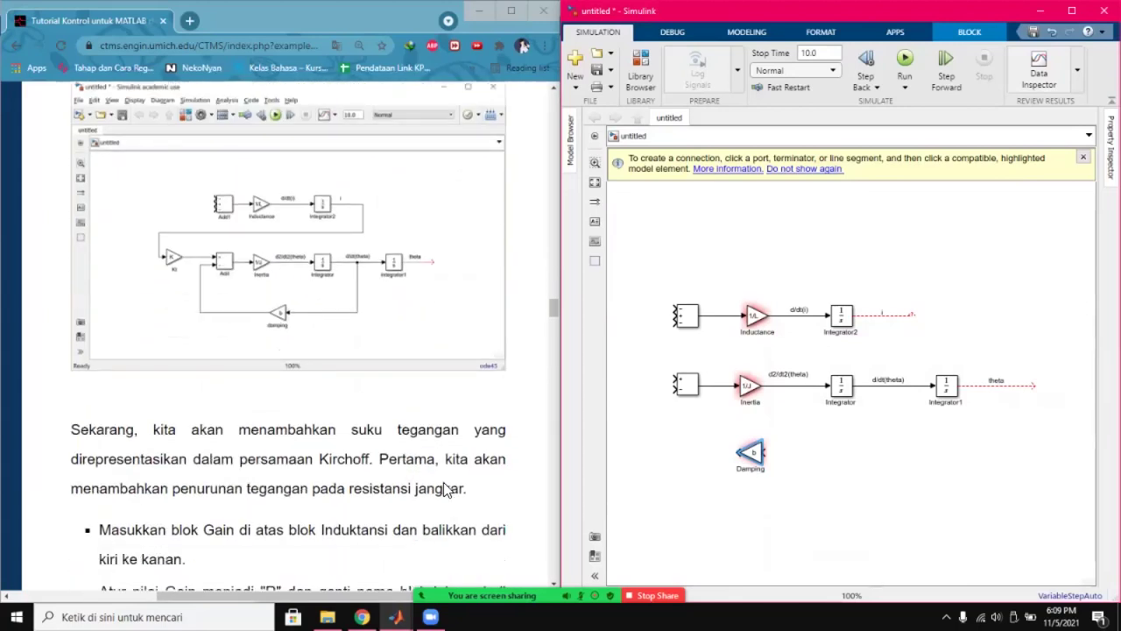
scroll(444, 488, "up", 10)
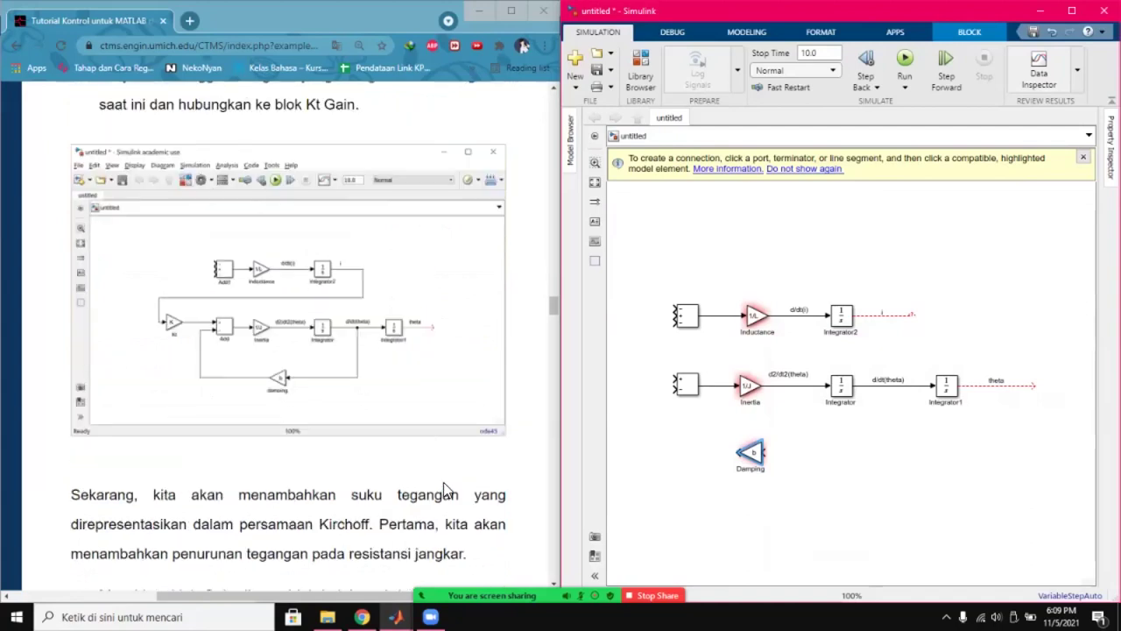
scroll(443, 488, "up", 2)
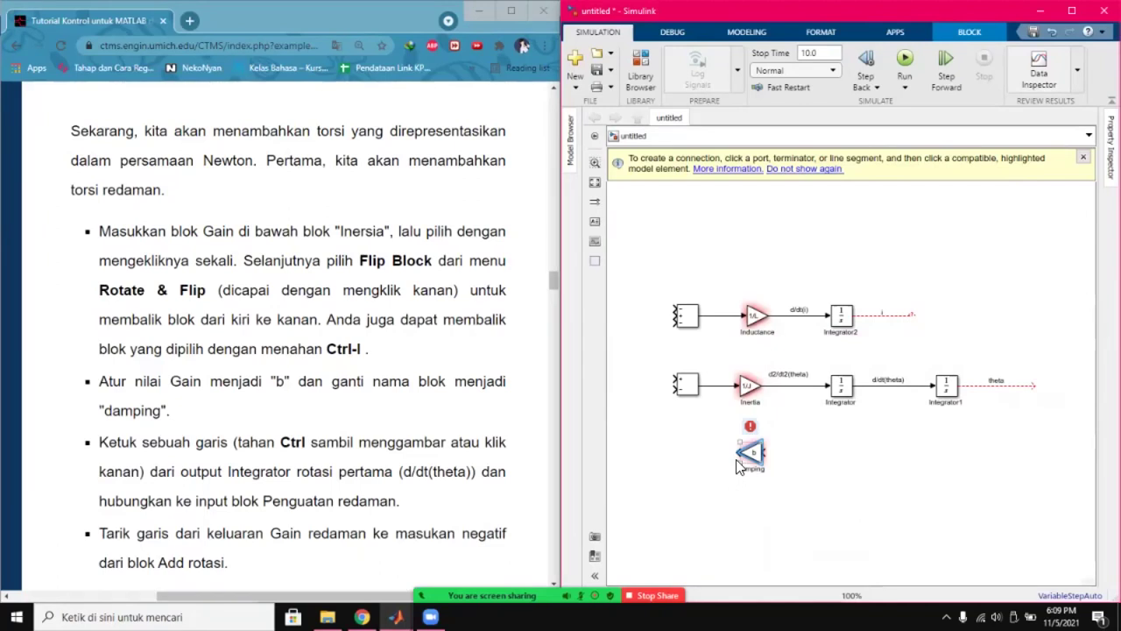
left_click_drag(740, 452, 699, 423)
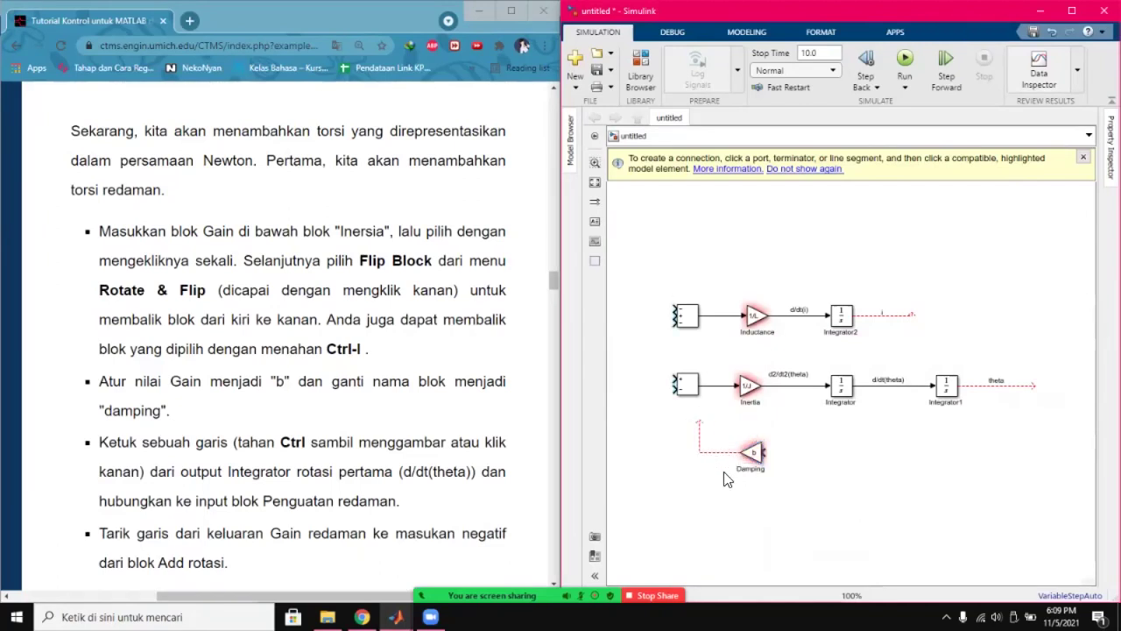
key("ctrl+z")
left_click_drag(738, 453, 679, 393)
left_click(666, 422)
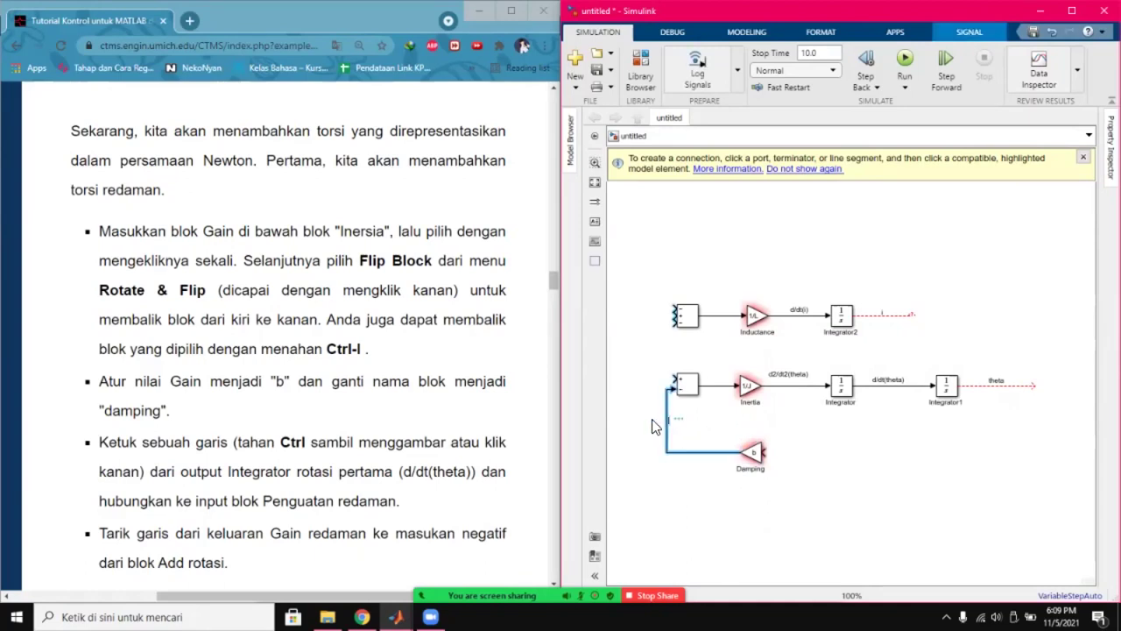
Branch the d/dt(theta) line from the first rotational Integrator to the input of the Damping block.
left_click(874, 387)
mouse_move(874, 387)
left_mouse_down()
mouse_move(885, 430)
mouse_move(768, 456)
left_mouse_up()
left_click(815, 489)
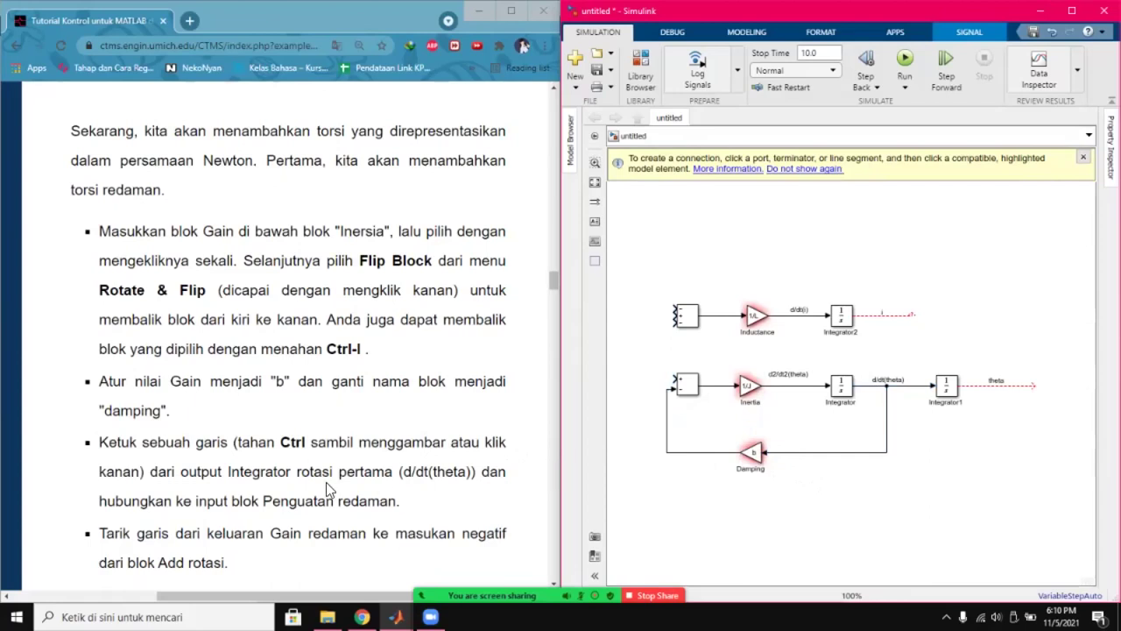
Insert a Gain block from the Simulink library ahead of the rotational Add block, as the tutorial's armature torque section shows.
scroll(382, 484, "down", 3)
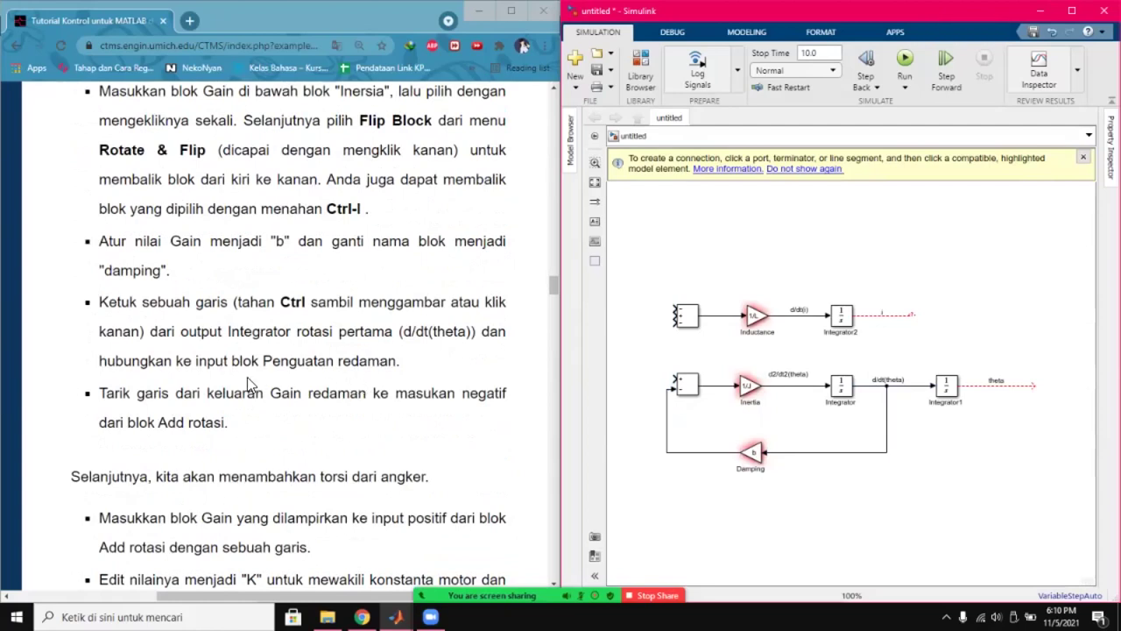
scroll(290, 429, "down", 5)
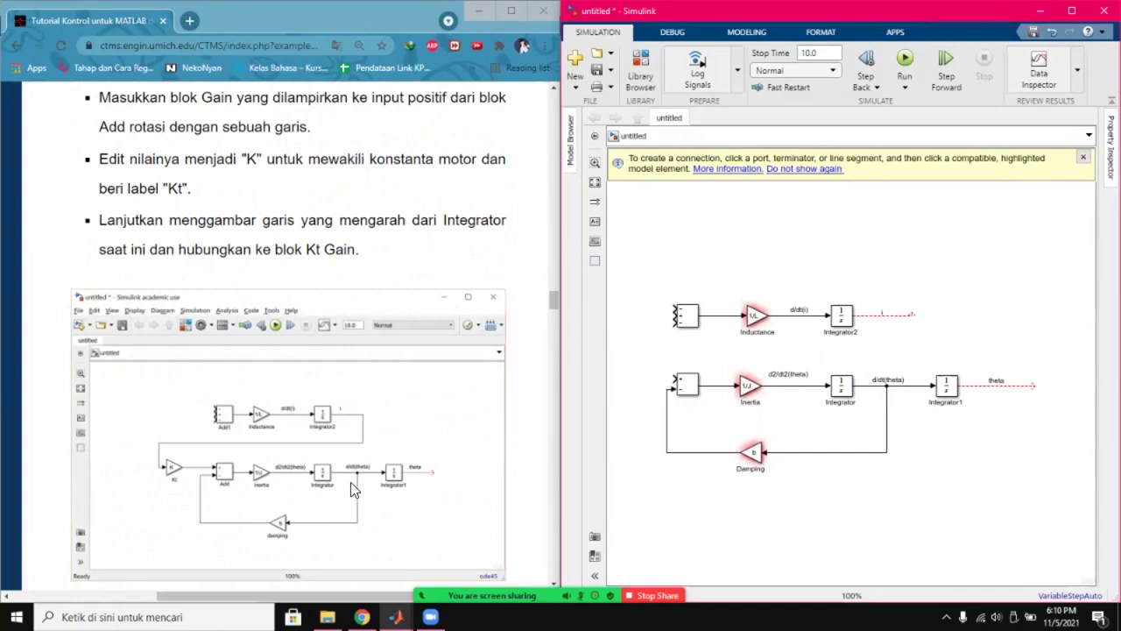
scroll(350, 482, "up", 3)
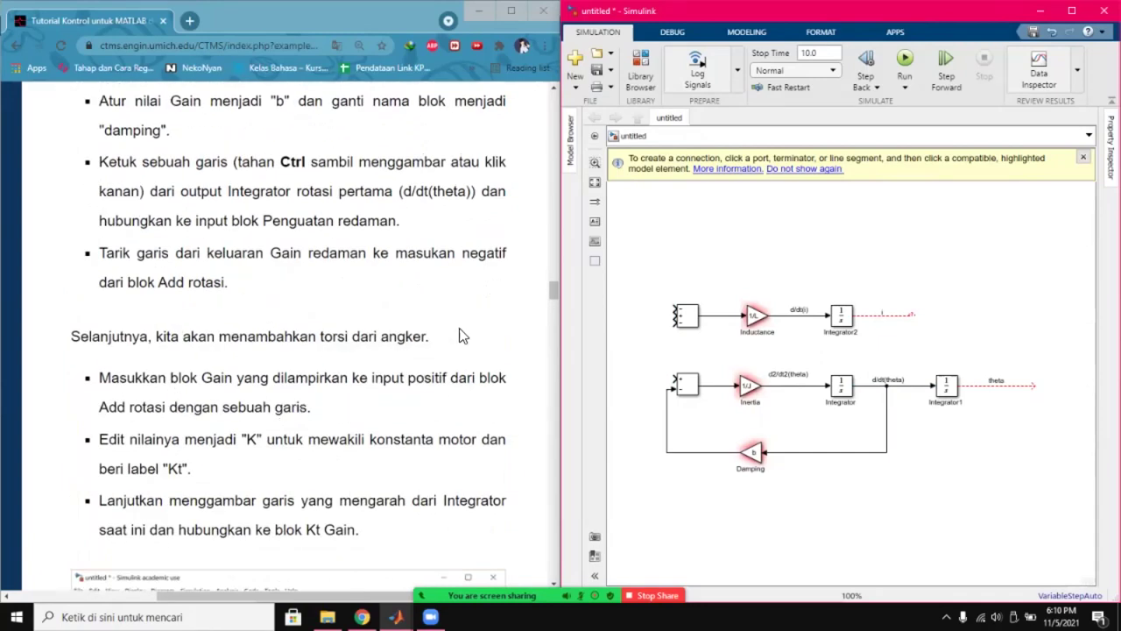
mouse_move(396, 617)
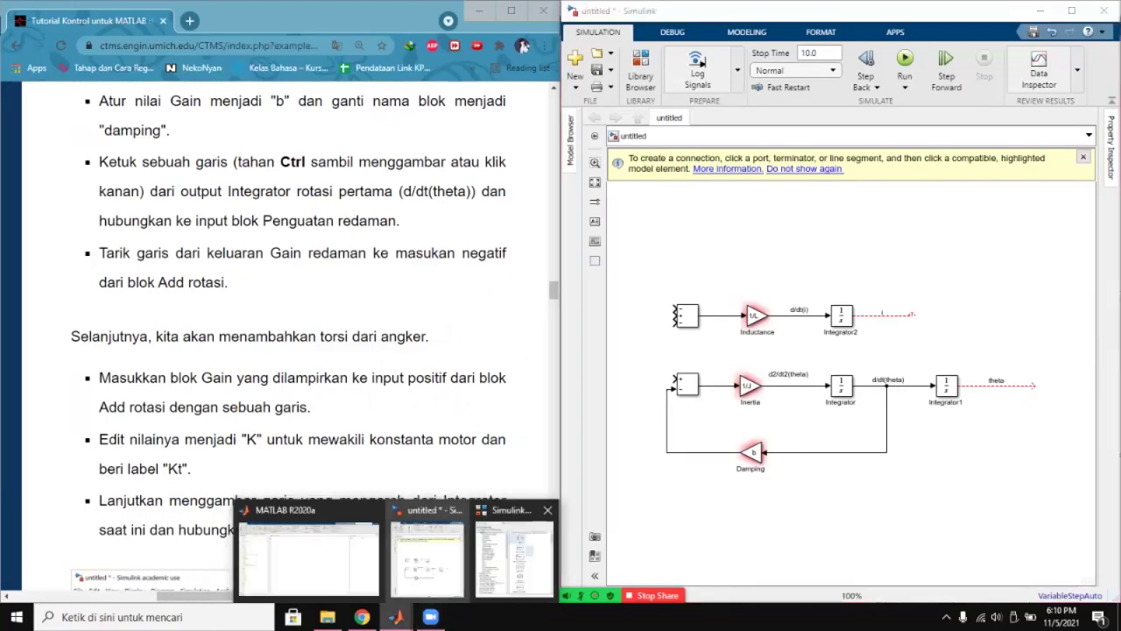
left_click(523, 552)
left_click_drag(1091, 331, 622, 384)
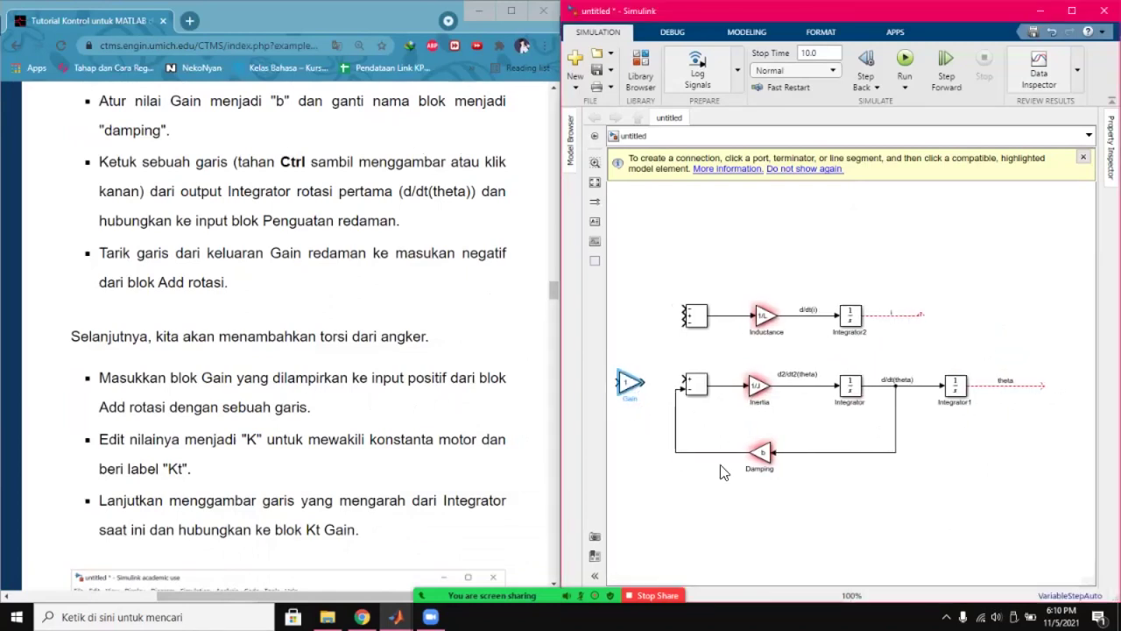
scroll(433, 414, "down", 4)
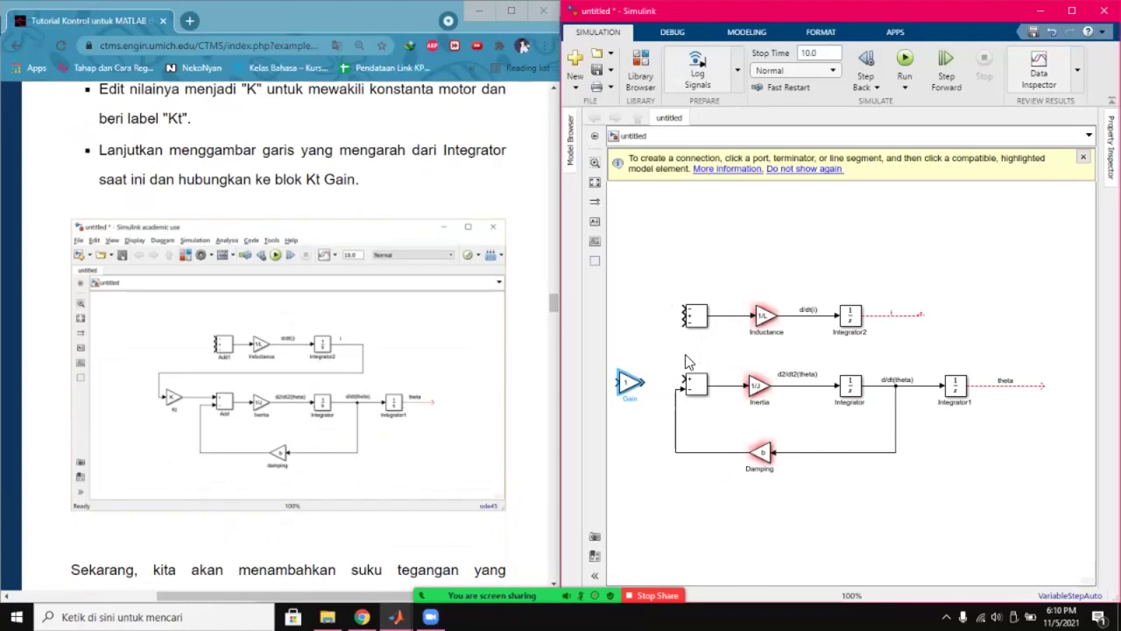
left_click(699, 391)
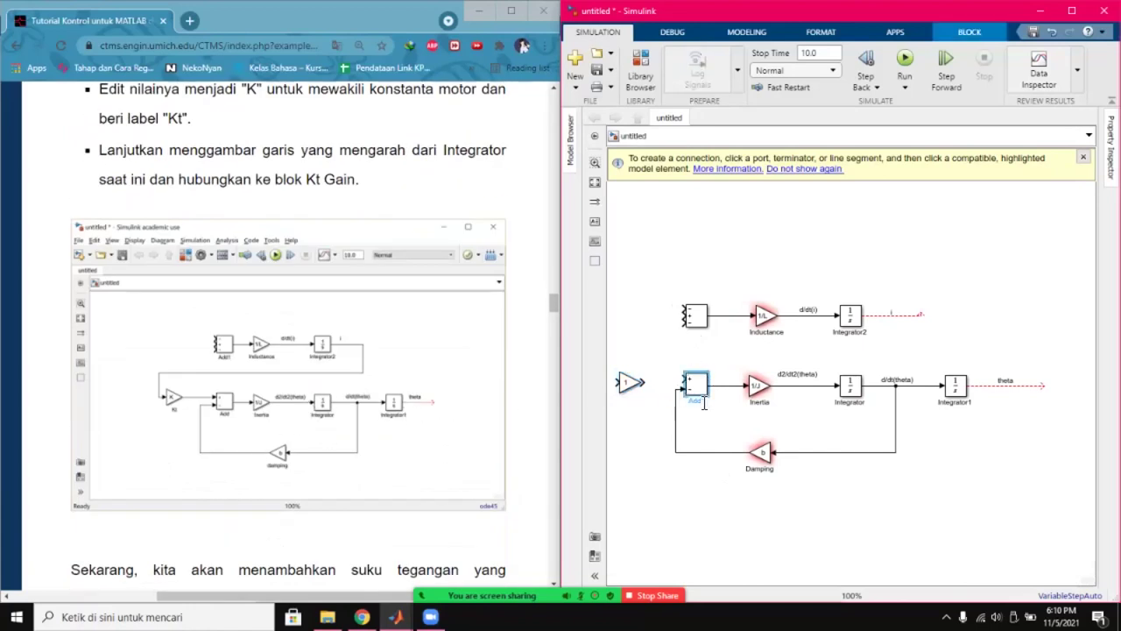
left_click(629, 381)
Set the gain of the new block beside the rotational Add block to K and rename that block "Kt".
scroll(289, 350, "up", 3)
left_click_drag(100, 238, 325, 266)
left_click(359, 273)
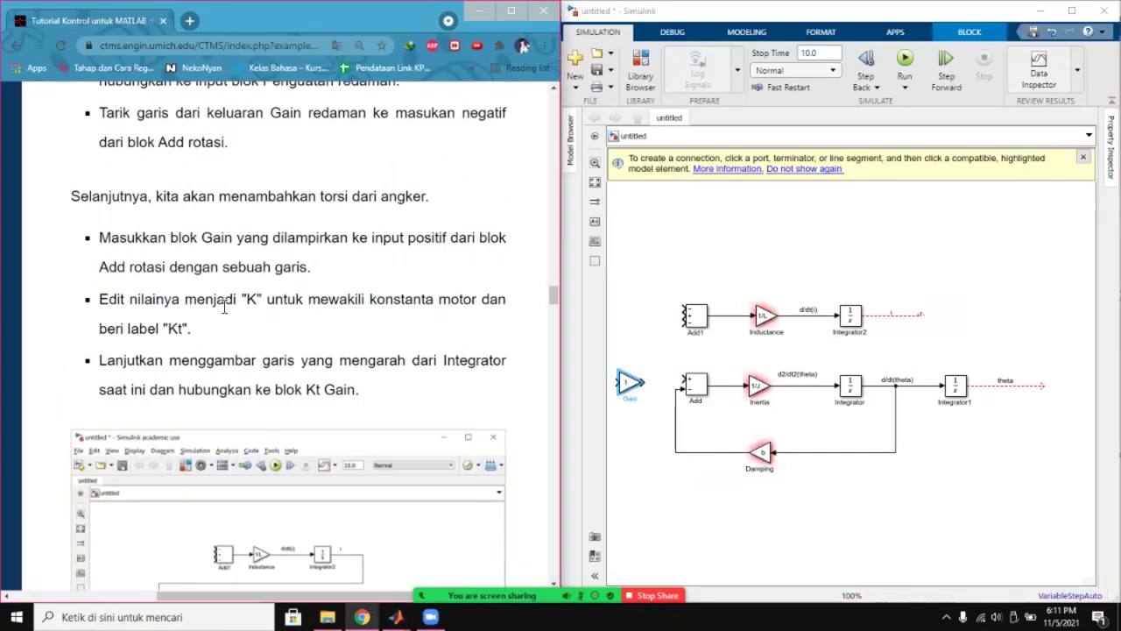
left_click_drag(184, 323, 97, 300)
left_click(464, 366)
double_click(628, 383)
type("K")
key("Return")
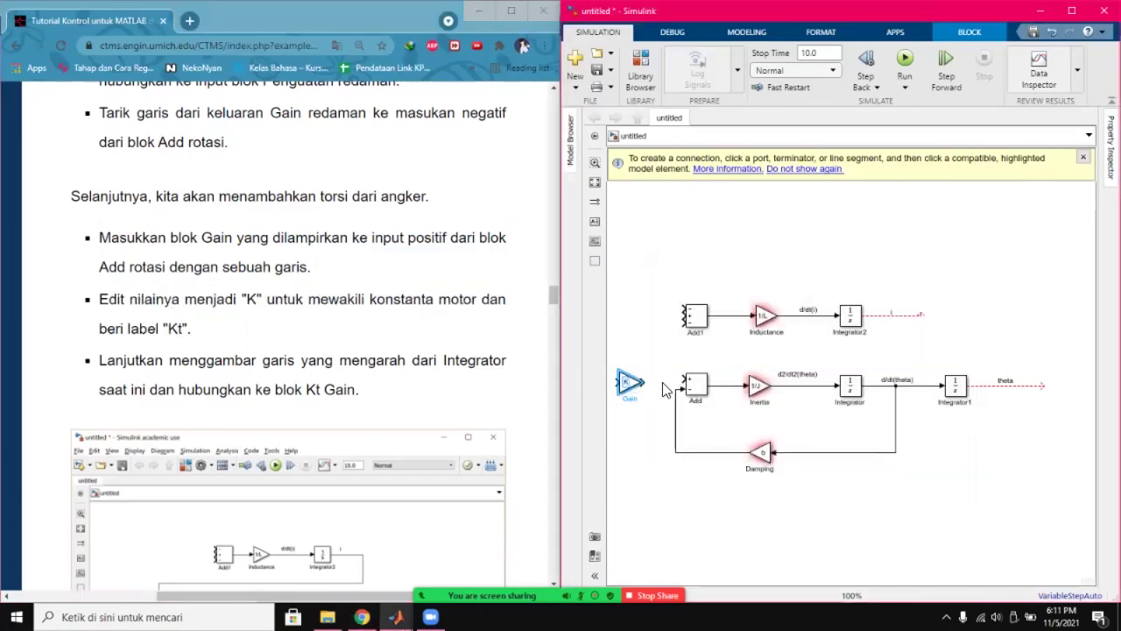
left_click(646, 423)
left_click(629, 385)
type("Kt")
Connect the Kt block's output to the positive input of the rotational Add block and align Kt so the line runs straight.
scroll(445, 408, "down", 3)
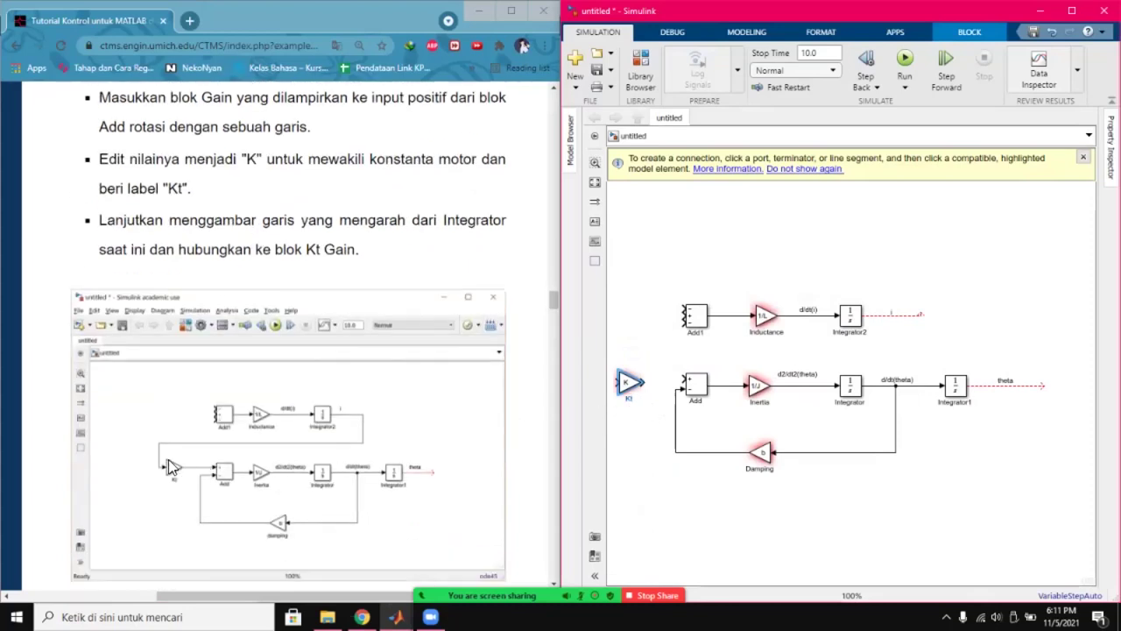
left_click_drag(648, 383, 684, 378)
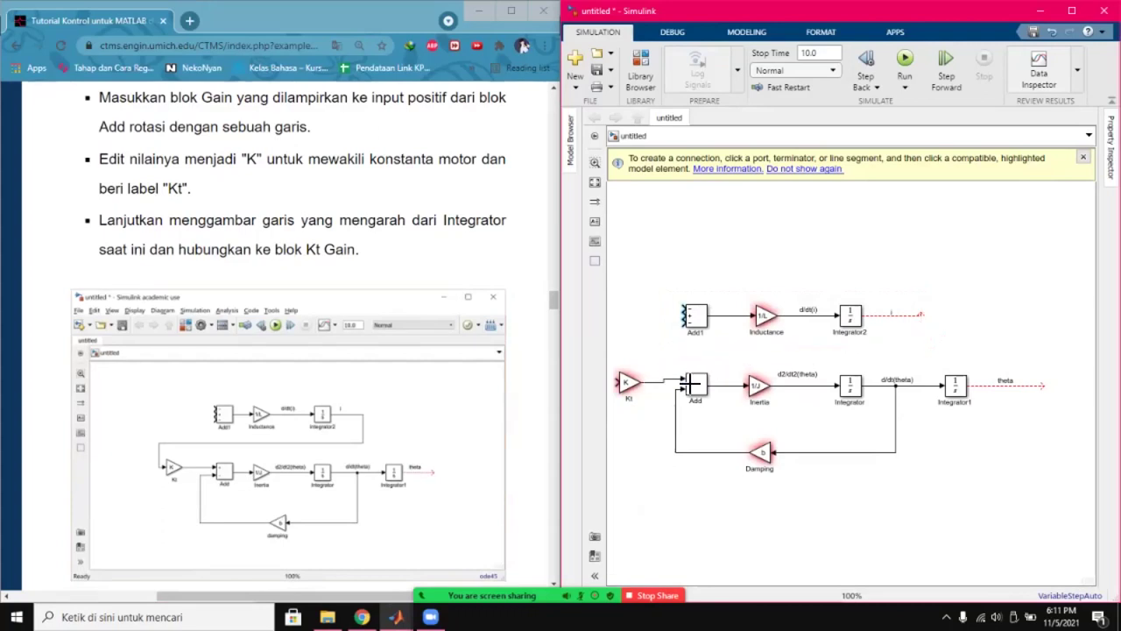
left_click_drag(628, 382, 632, 378)
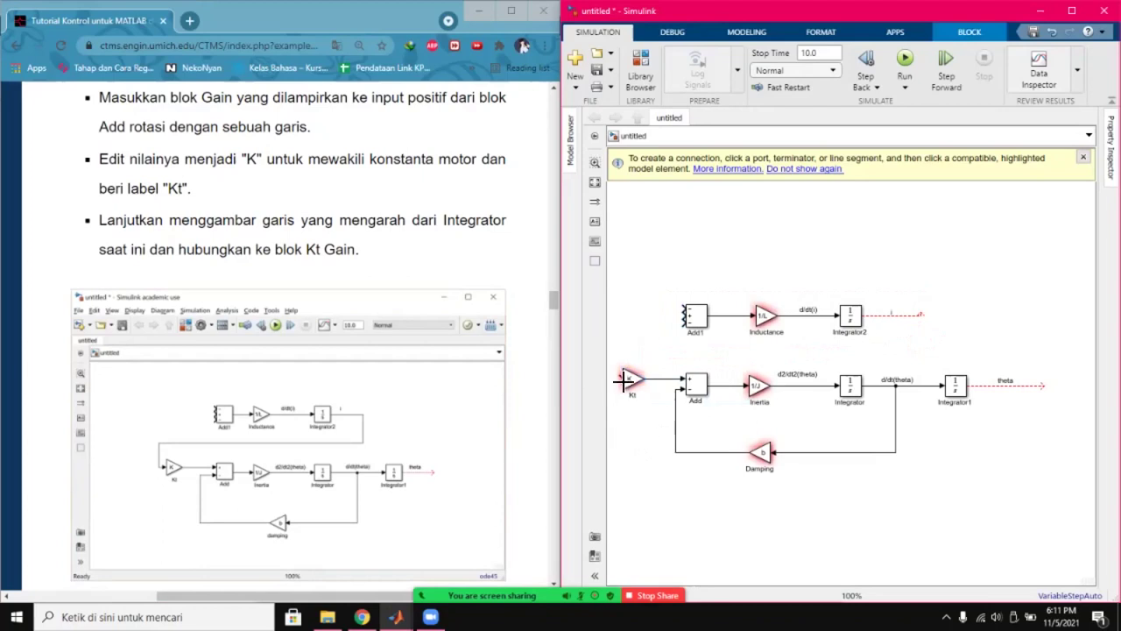
key("Escape")
left_click(911, 314)
mouse_move(620, 378)
left_mouse_down()
mouse_move(644, 351)
mouse_move(876, 357)
mouse_move(883, 316)
left_mouse_up()
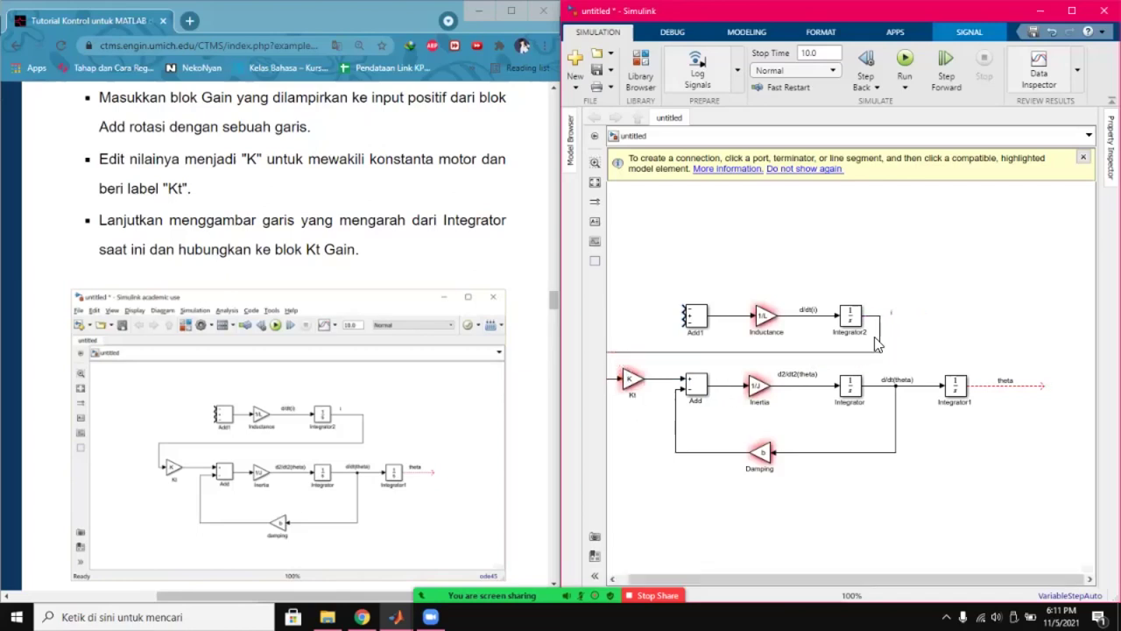
key("ctrl+z")
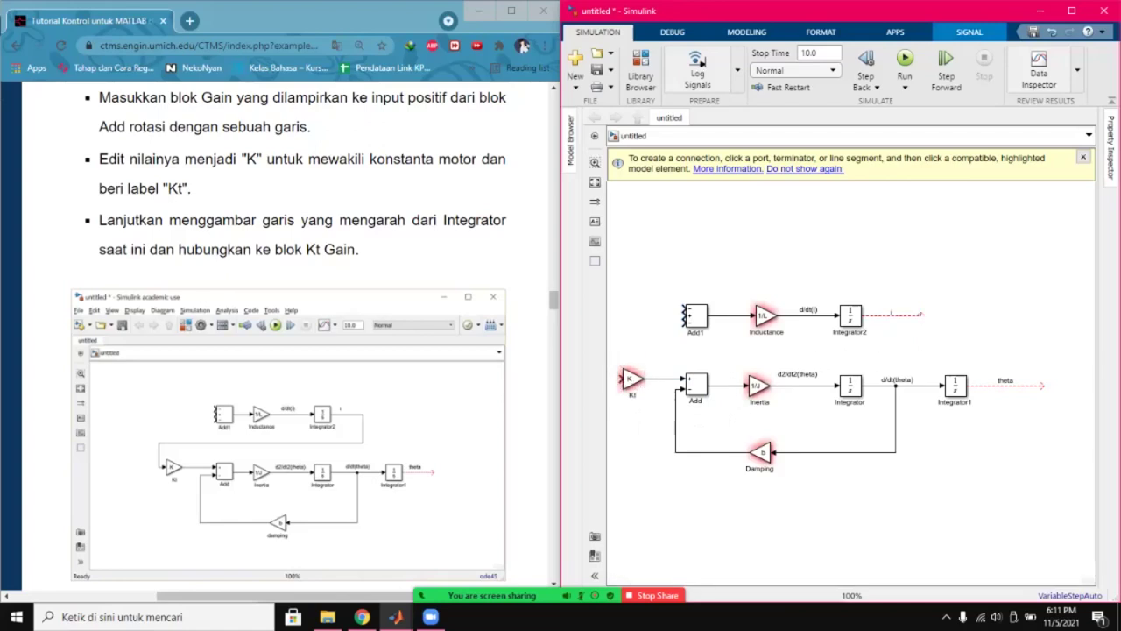
Connect the input of the Kt block to the current line i coming from Integrator2.
left_click(623, 380)
mouse_move(623, 381)
left_mouse_down()
mouse_move(616, 371)
mouse_move(754, 350)
left_mouse_up()
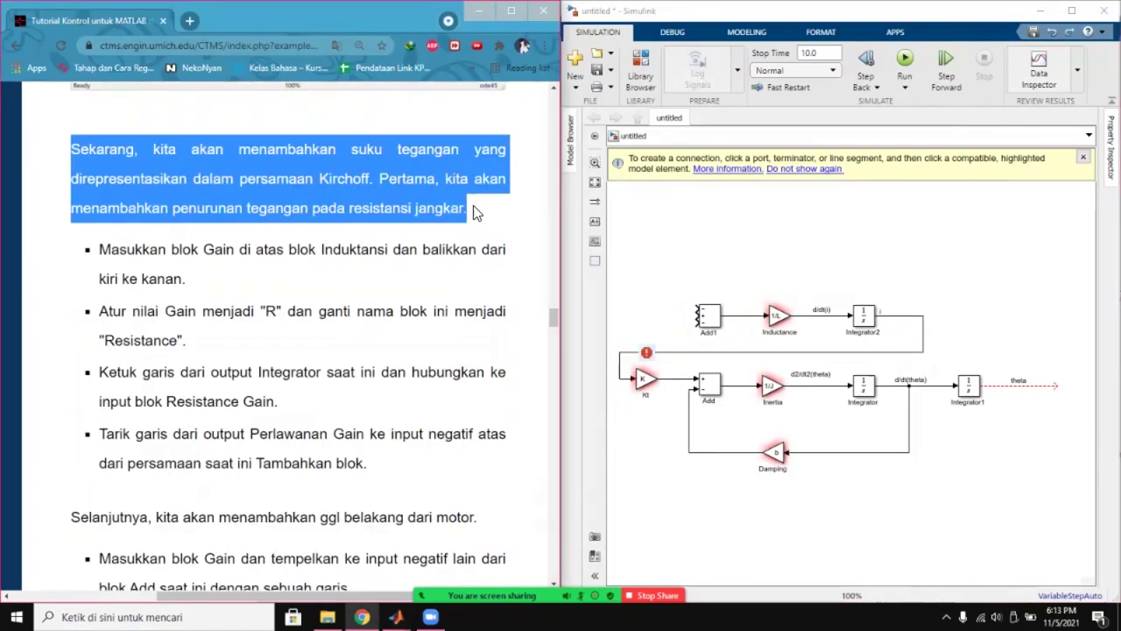
Insert a Gain block above the Inductance block and flip it horizontally, following the tutorial's armature resistance instructions.
left_click(387, 281)
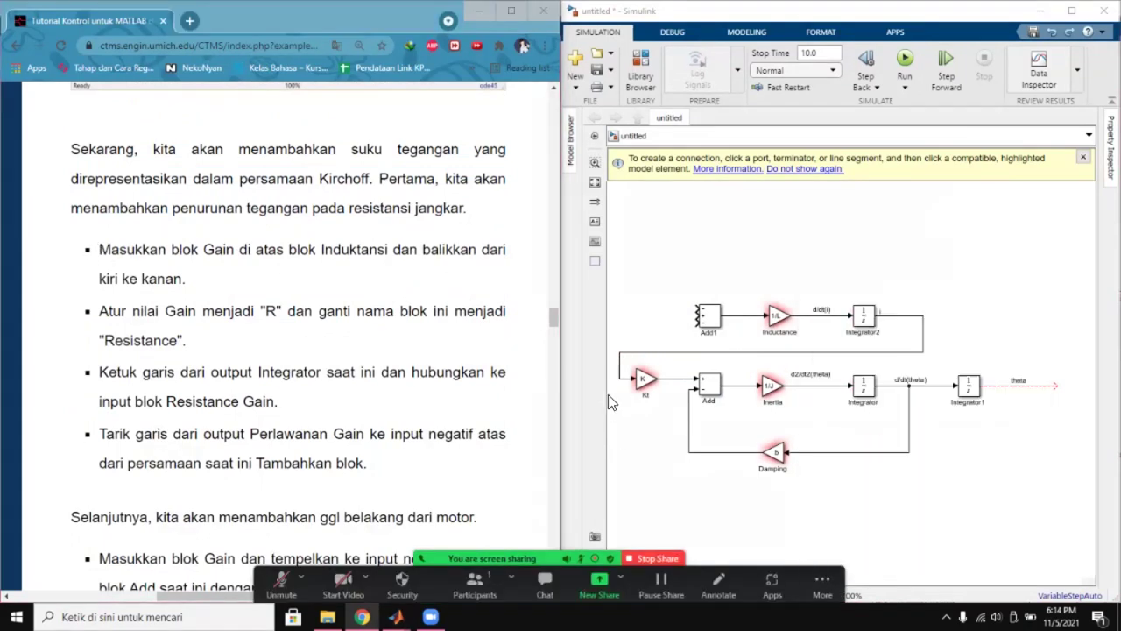
left_click_drag(99, 249, 181, 271)
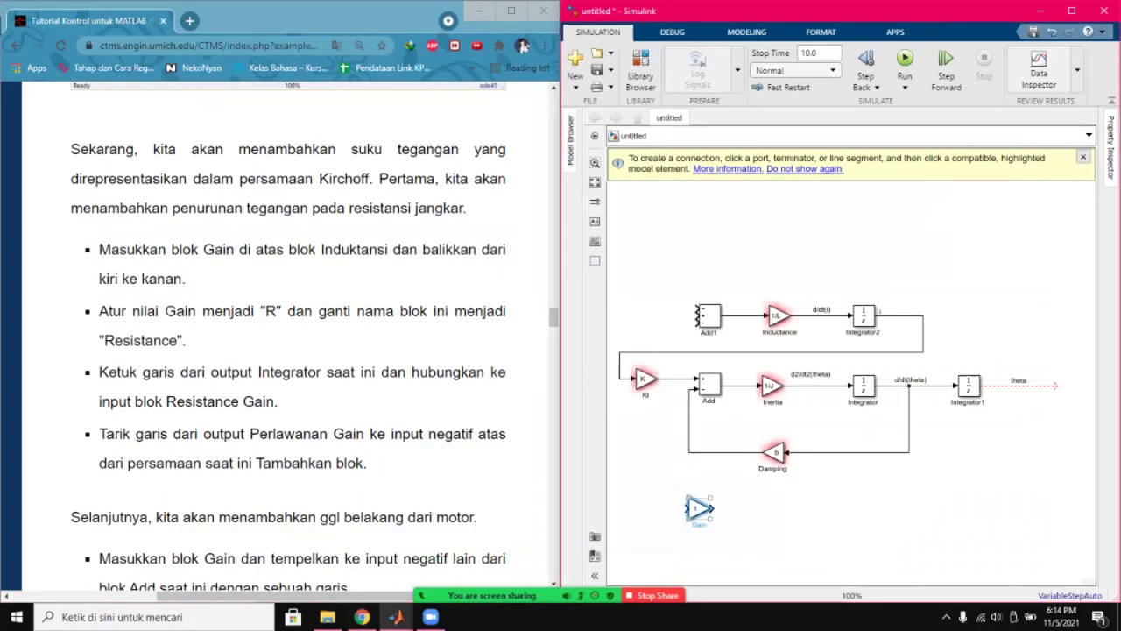
left_click_drag(698, 508, 774, 256)
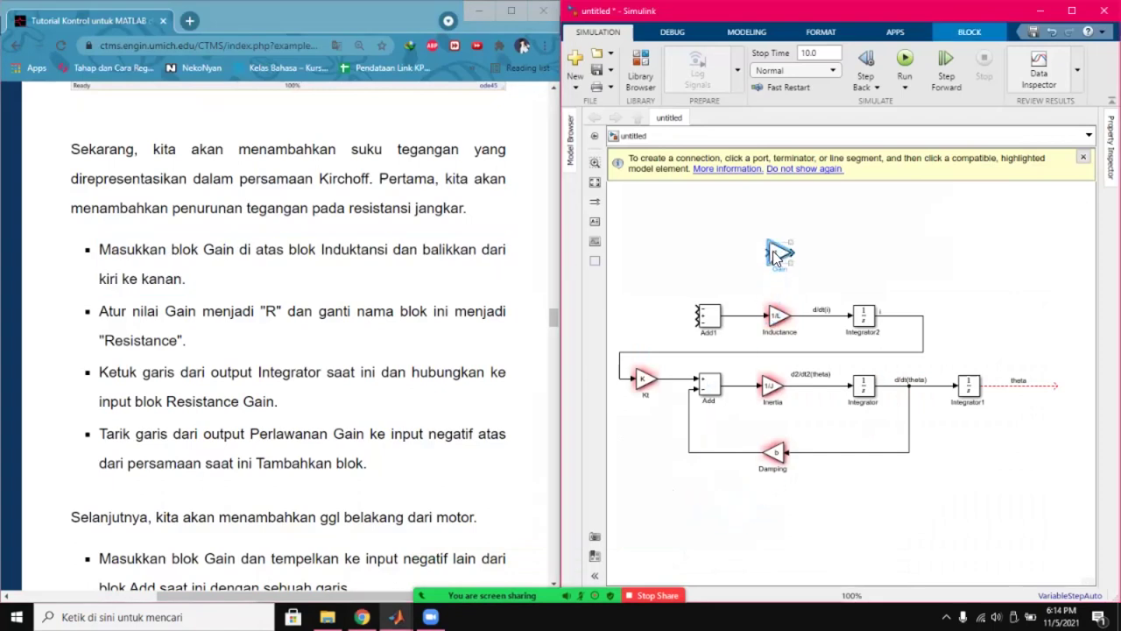
key("ctrl+i")
left_click(866, 250)
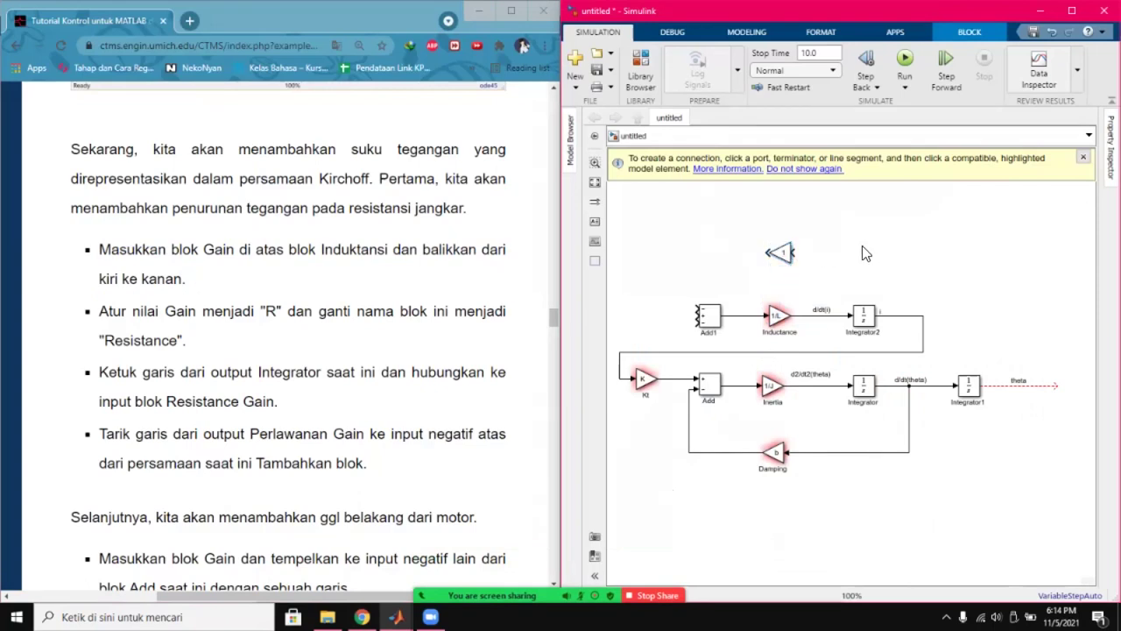
Set the gain of the flipped block above Inductance to R and rename that block "Resistence".
double_click(780, 253)
type("R")
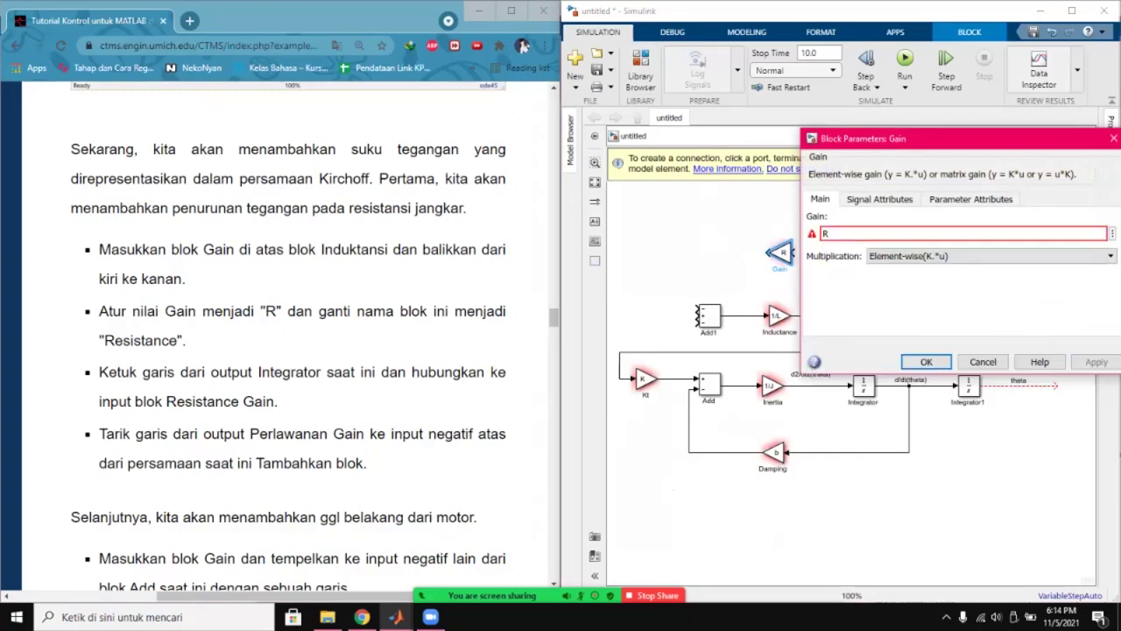
left_click(921, 361)
double_click(781, 270)
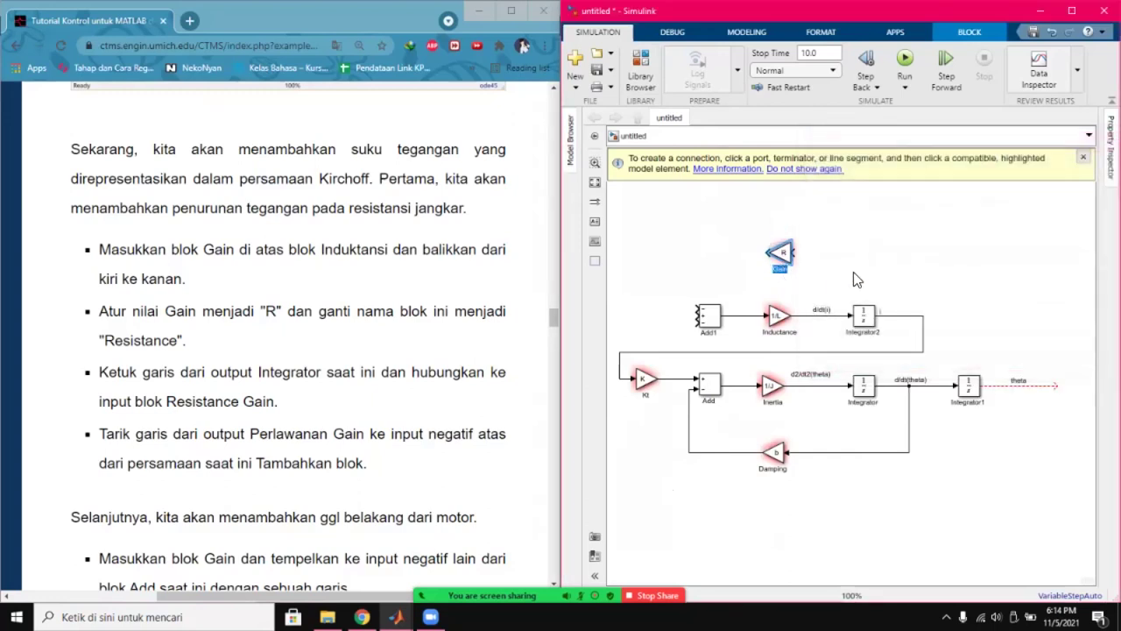
type("Resistance")
left_click(853, 275)
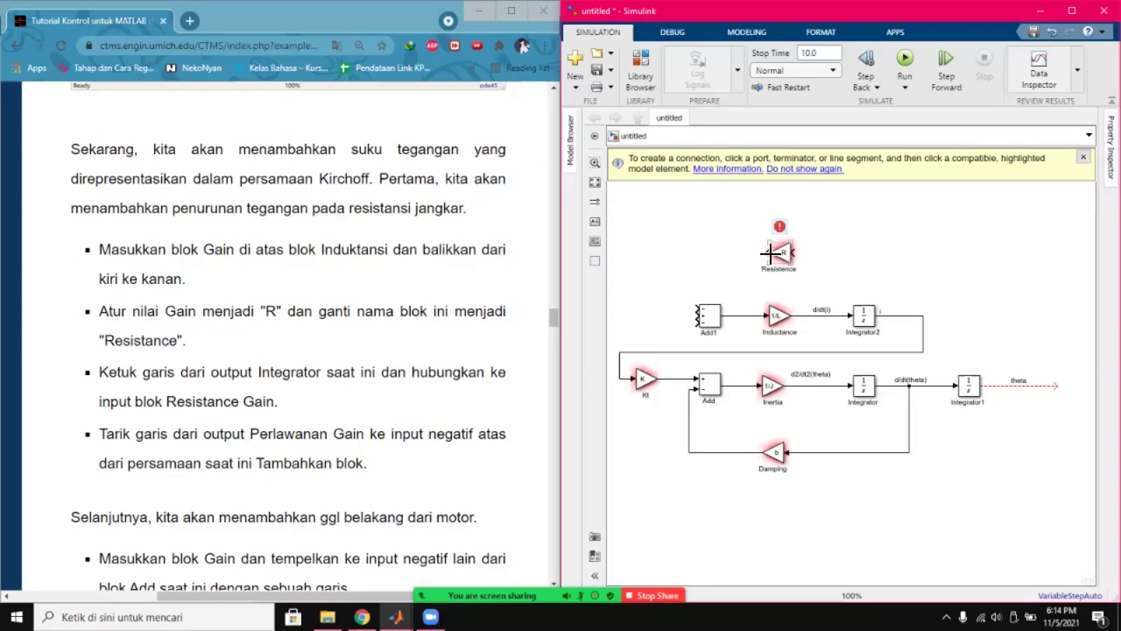
Connect the Resistence block's output to the upper negative input of Add1 and shift the line's vertical segment away from the block.
left_click_drag(769, 254, 697, 311)
left_click(788, 253)
scroll(457, 378, "down", 5)
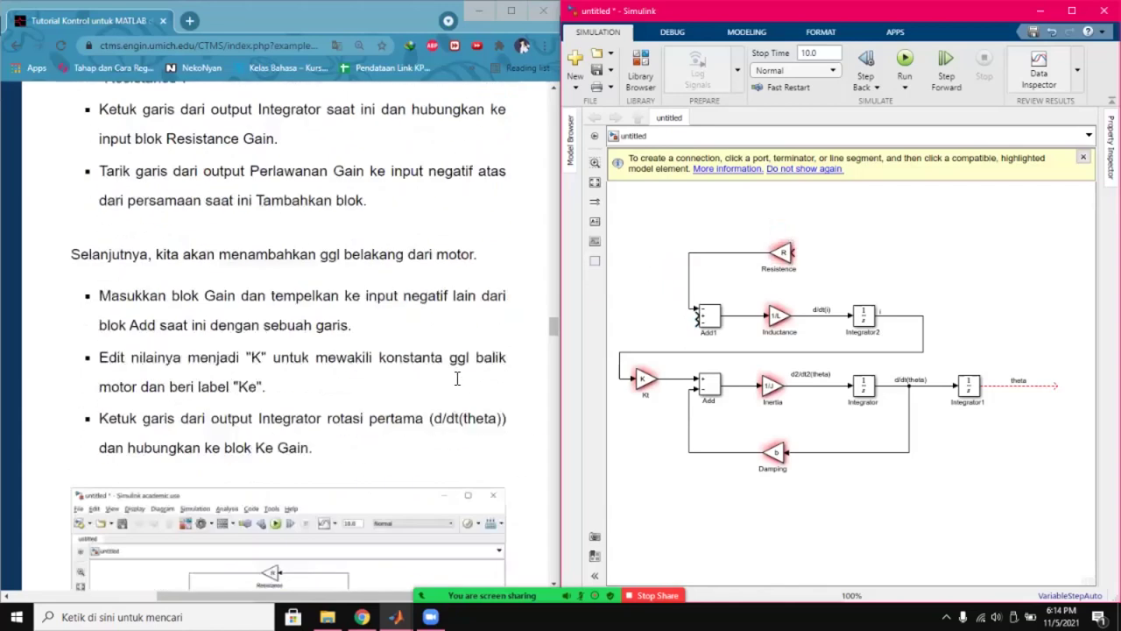
scroll(457, 379, "up", 1)
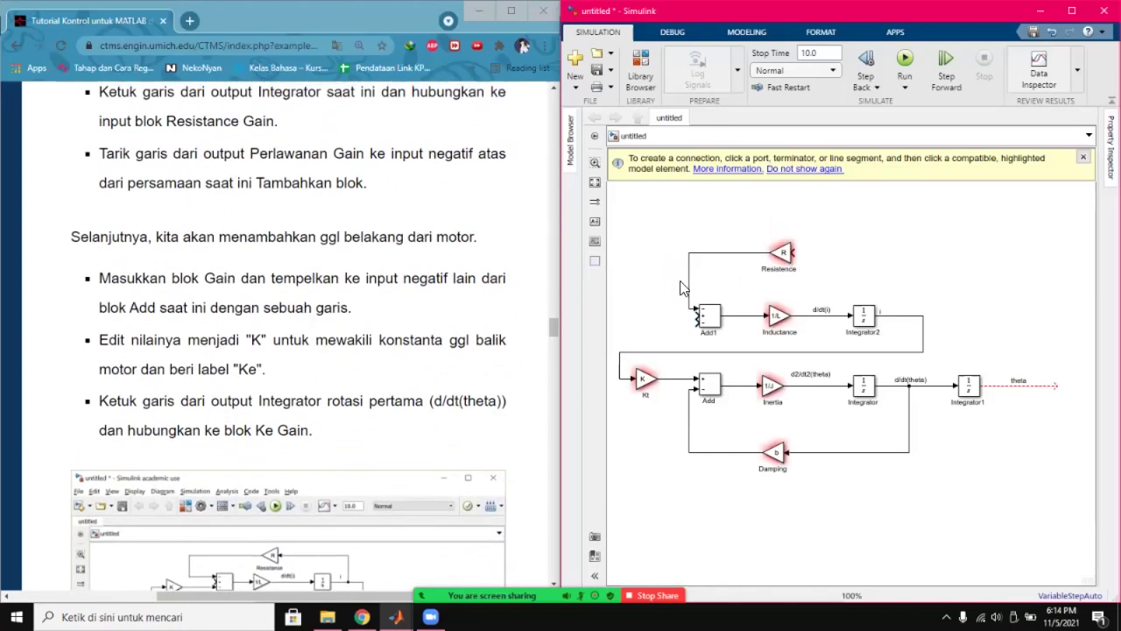
left_click_drag(690, 289, 677, 289)
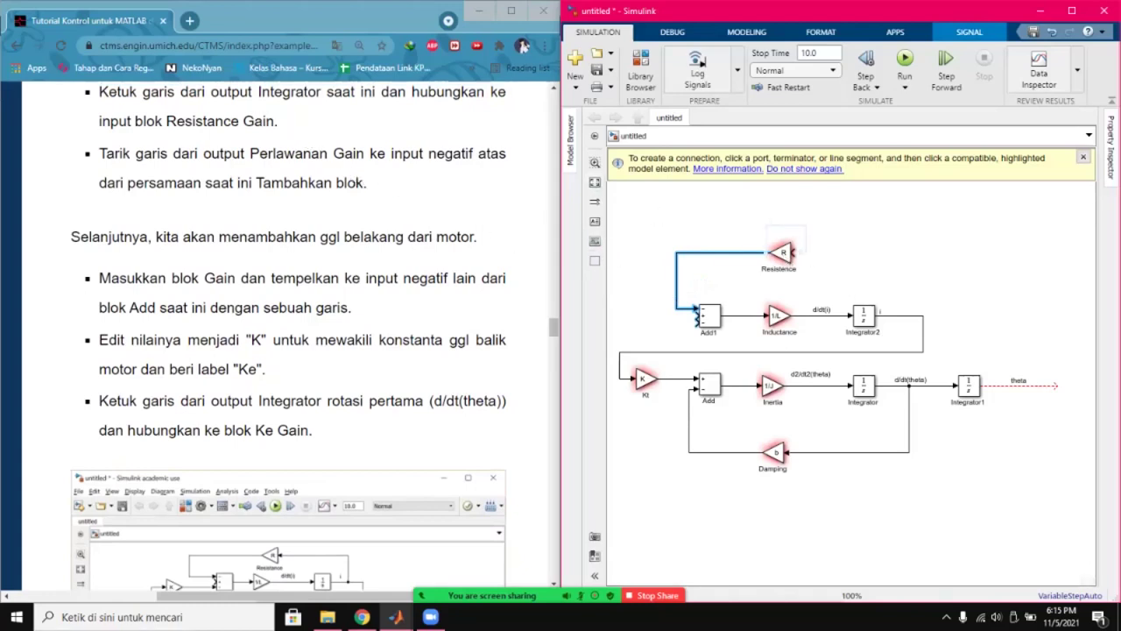
Branch the current line i from Integrator2's output to the input of the Resistence block.
left_click(903, 315)
left_click_drag(903, 315, 796, 253)
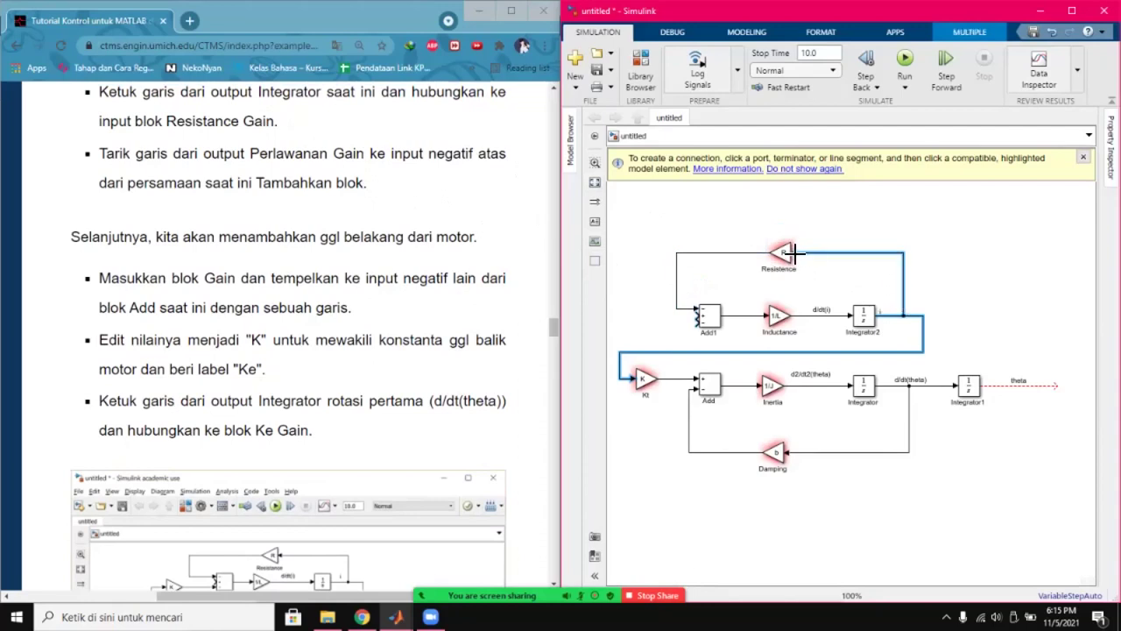
left_click(867, 217)
left_click(799, 255)
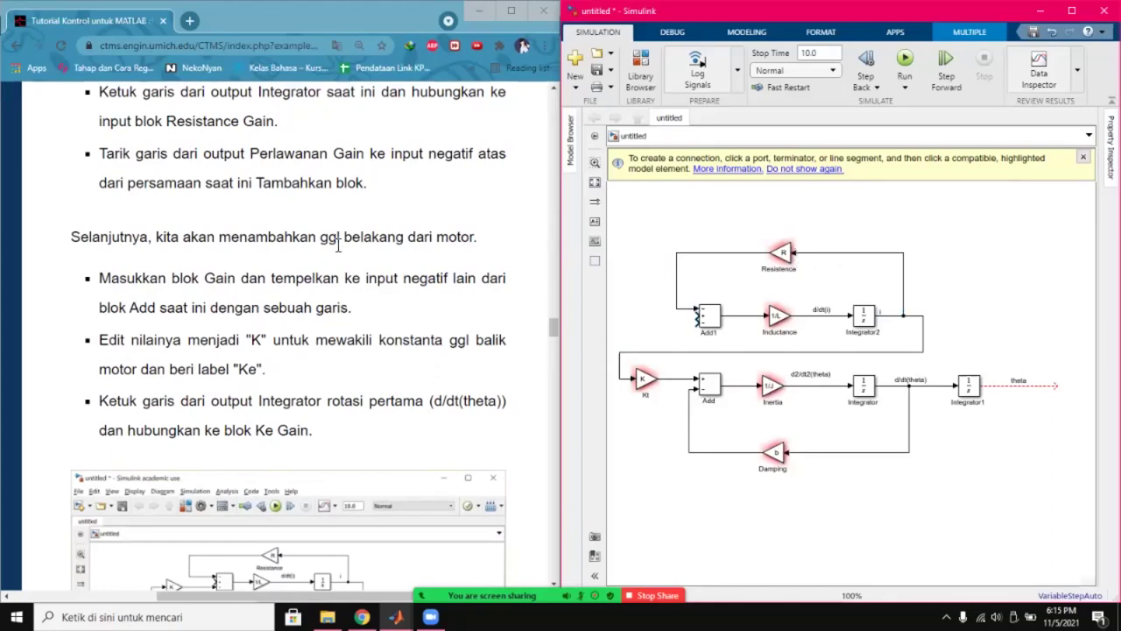
Insert a Gain block in front of the Add1 block and above Kt, following the tutorial's back EMF instructions.
left_click(247, 280)
left_click_drag(119, 279, 350, 307)
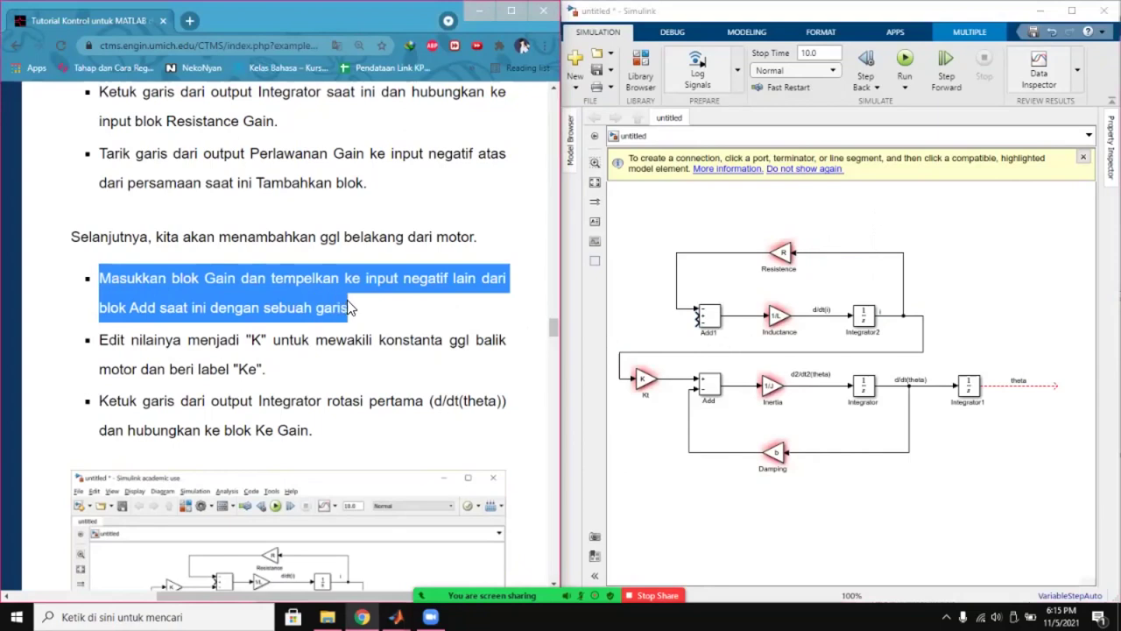
left_click(397, 317)
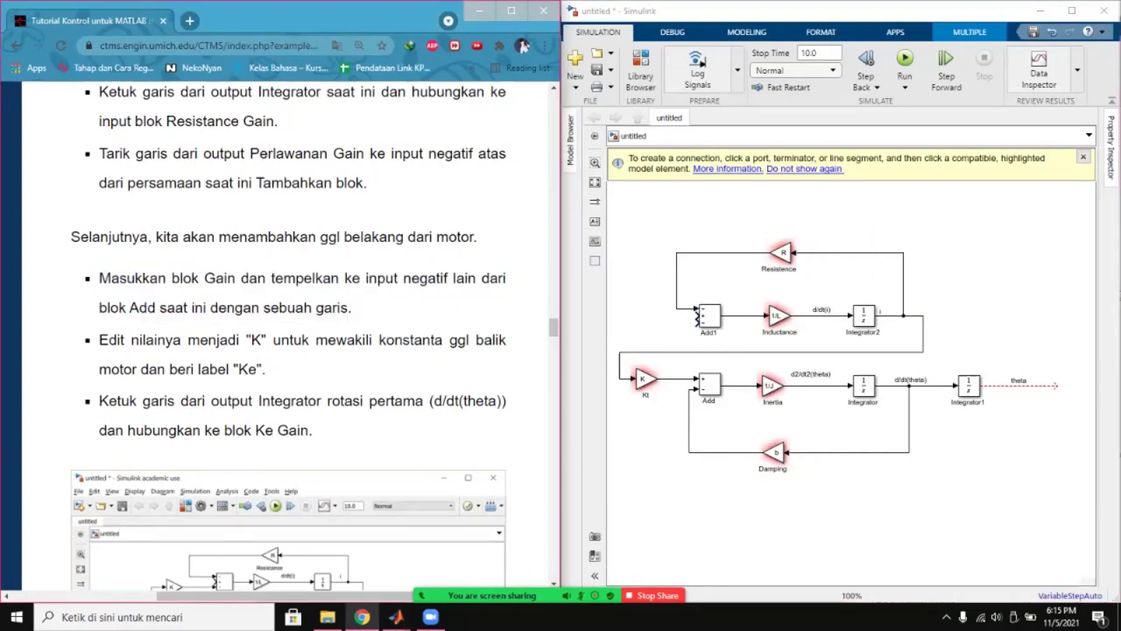
scroll(399, 482, "down", 2)
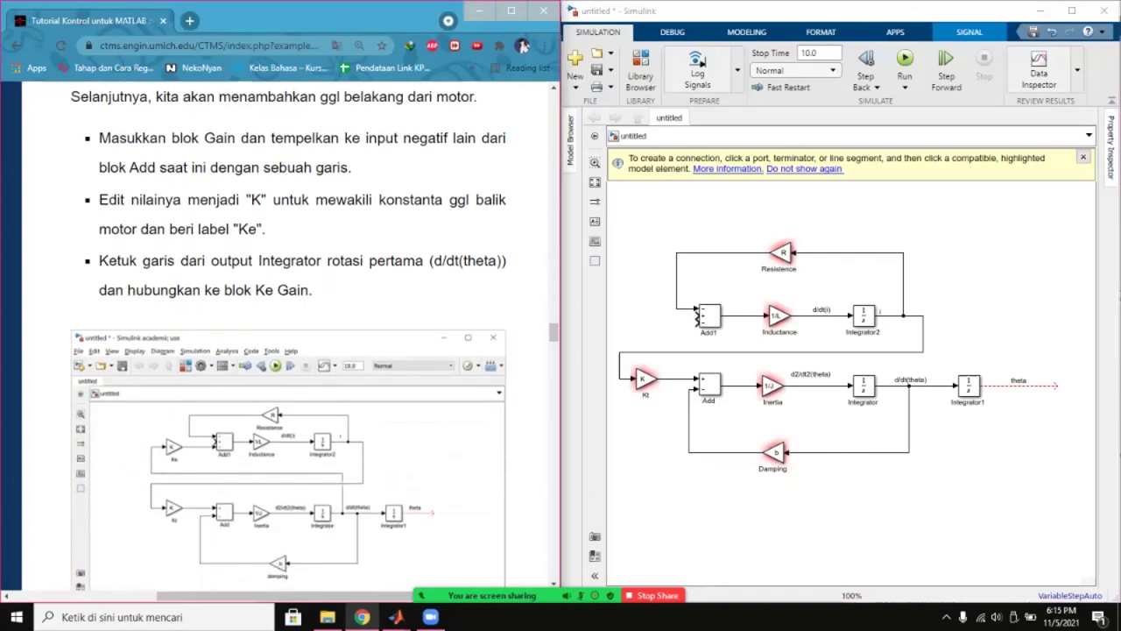
mouse_move(396, 617)
left_click(514, 552)
left_click_drag(1090, 326, 643, 323)
left_click(643, 322)
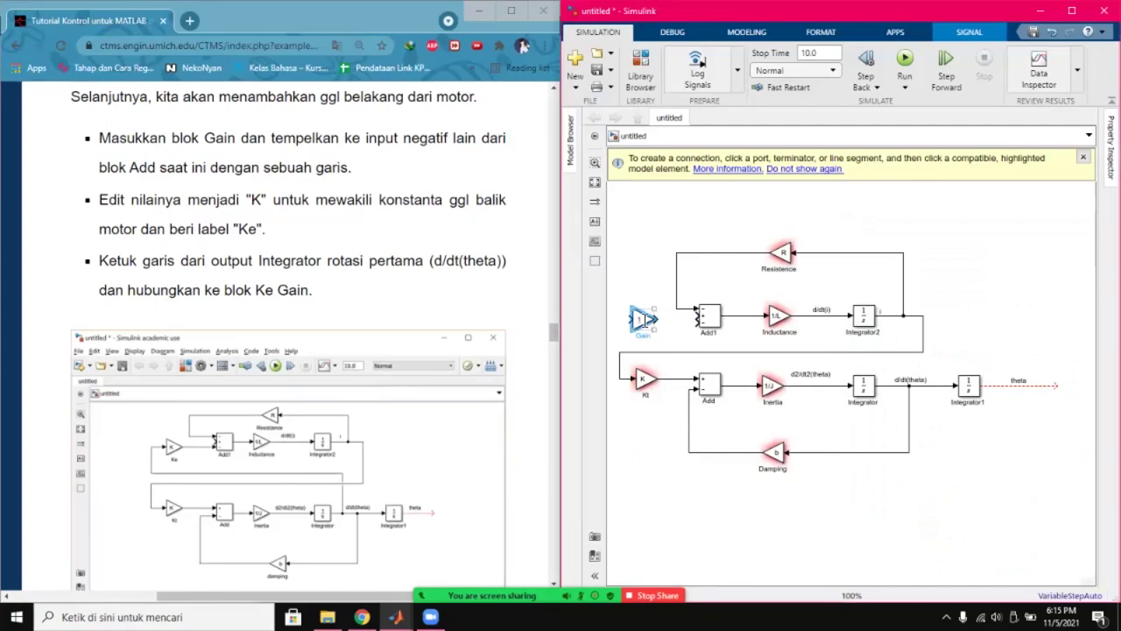
Set the new block's gain to K and rename the block "Ke".
double_click(642, 322)
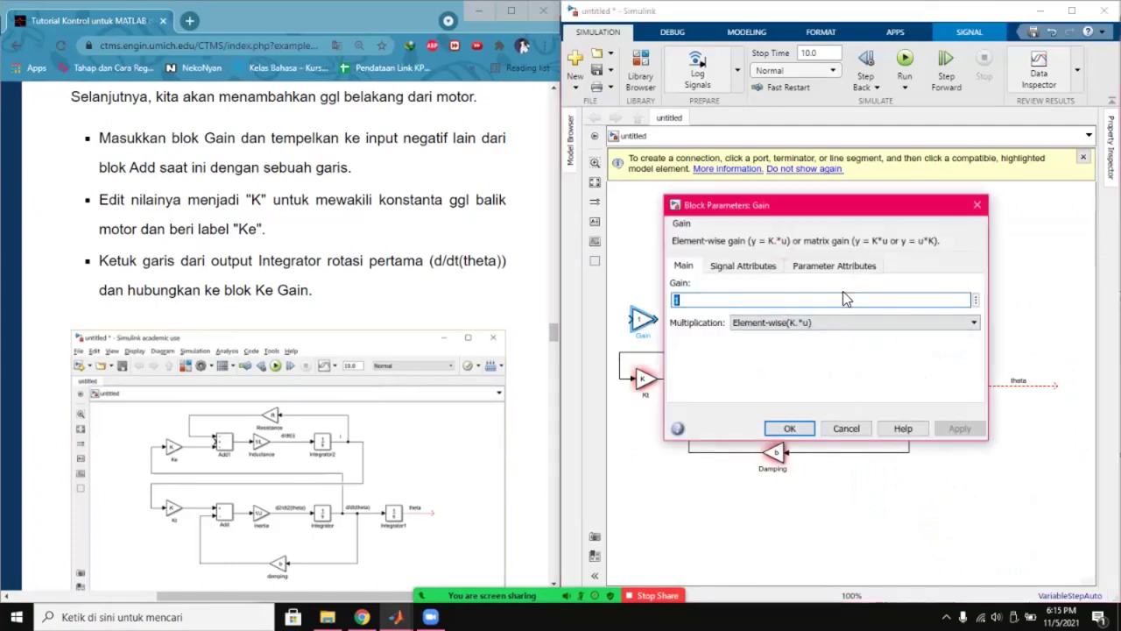
type("K")
key("Return")
double_click(643, 335)
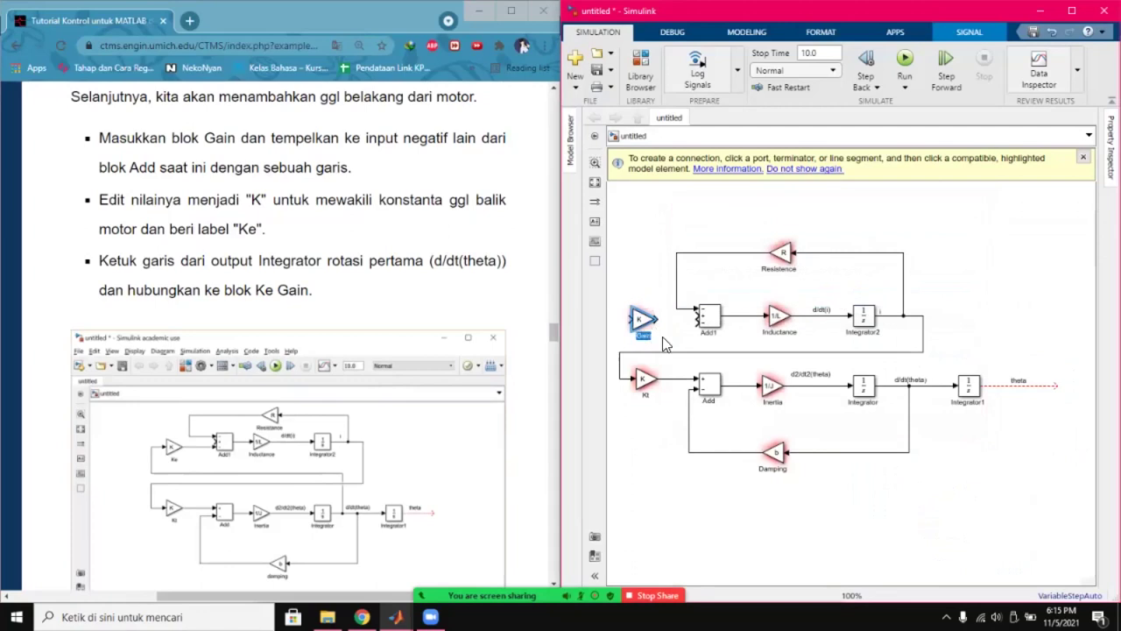
type("Ke")
Connect the Ke block's output to the lower negative input of Add1, straighten the line and align Ke above Kt.
left_click_drag(662, 323, 698, 328)
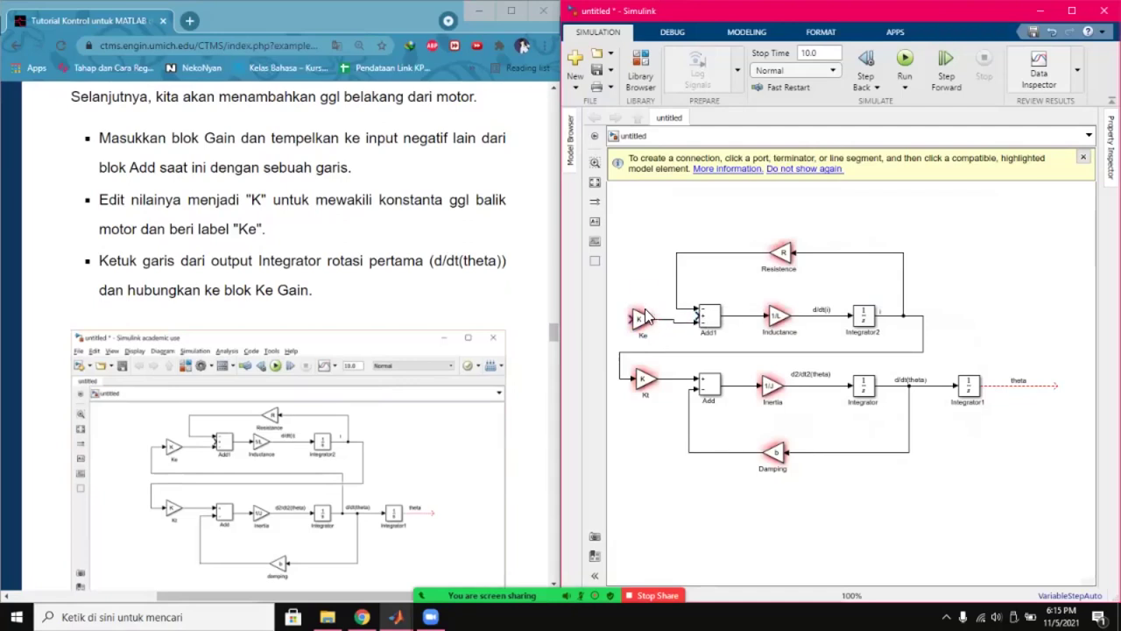
left_click(640, 321)
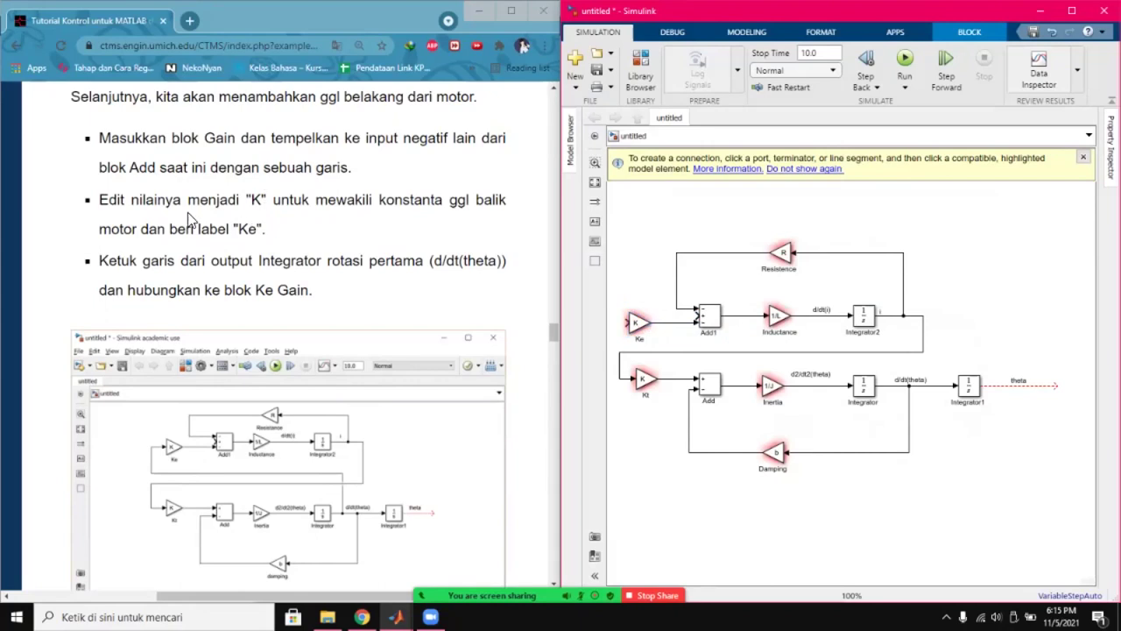
left_click(120, 151)
left_click_drag(108, 140, 412, 175)
left_click(411, 176)
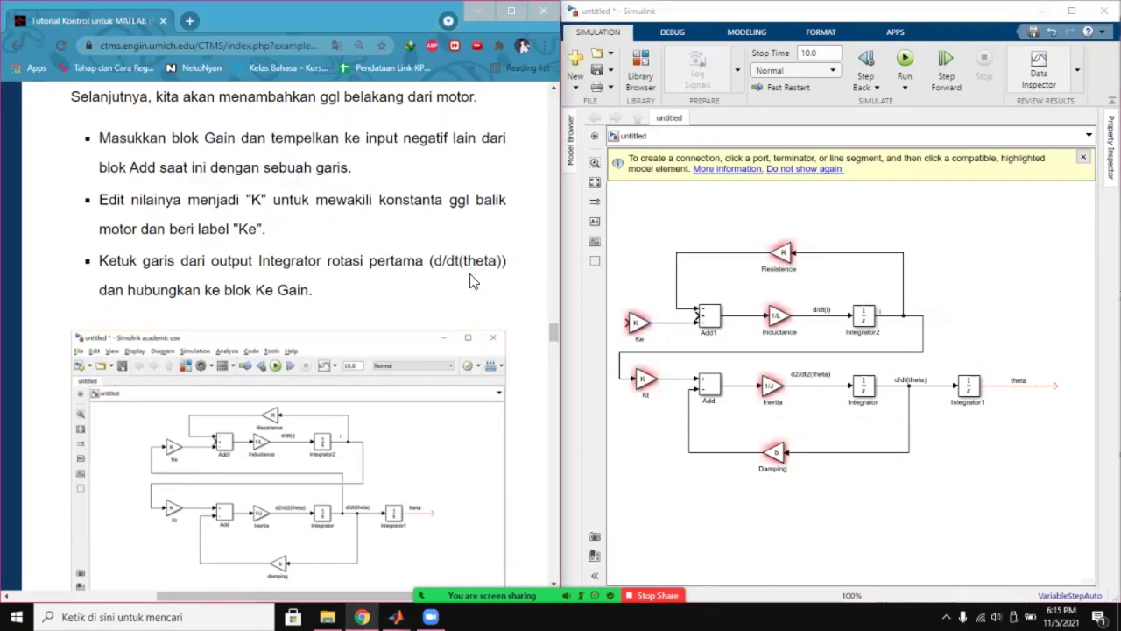
left_click_drag(279, 233, 100, 199)
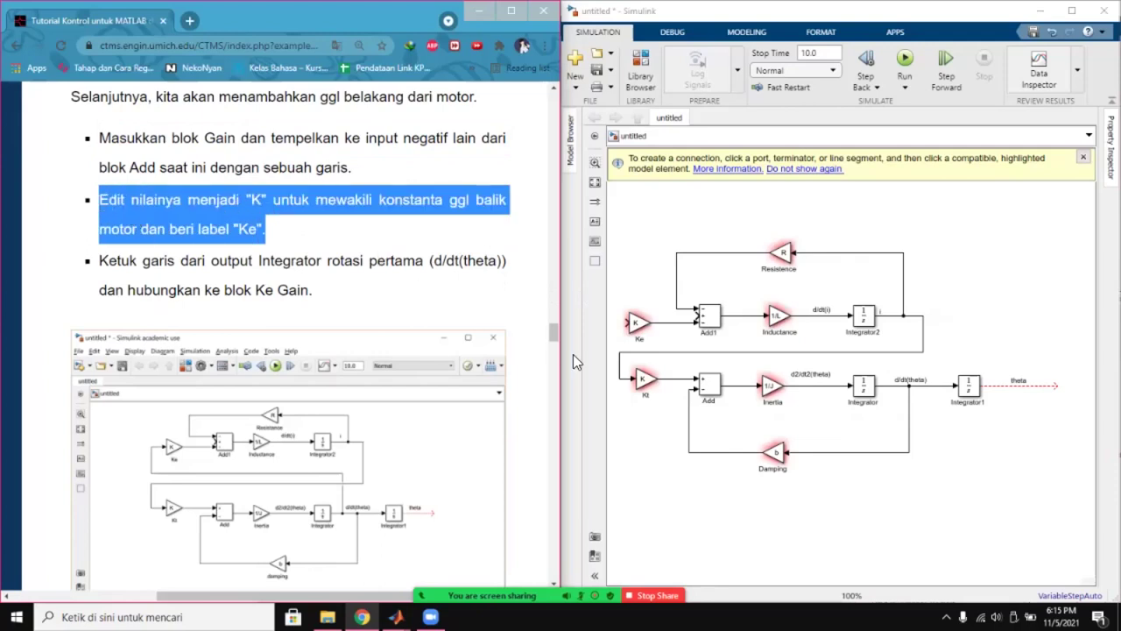
left_click_drag(645, 327, 651, 329)
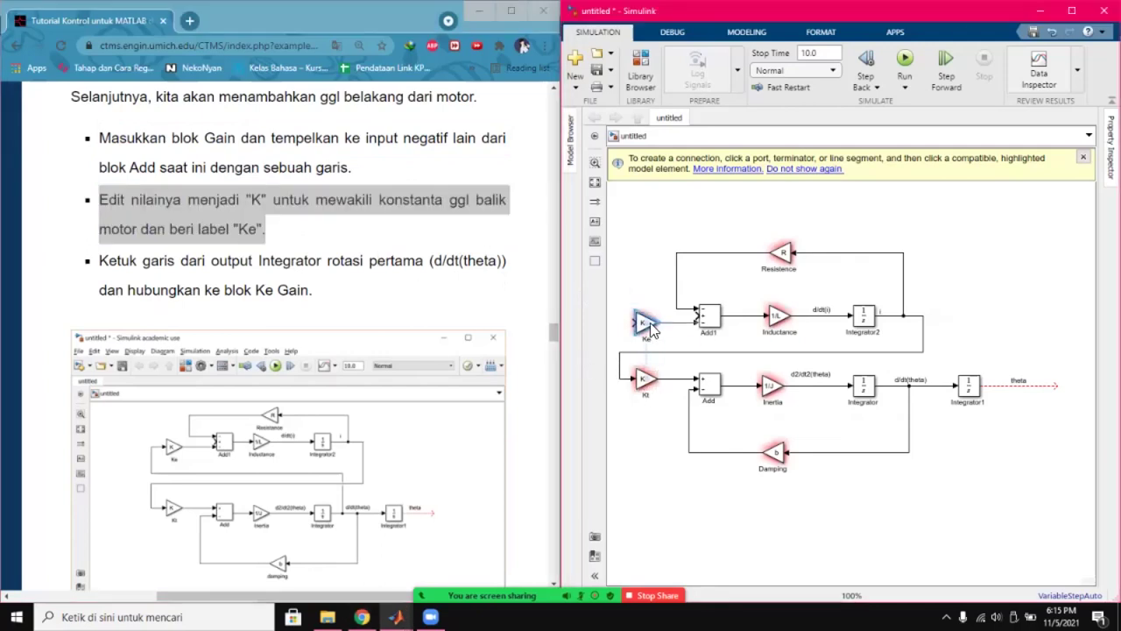
left_click(326, 283)
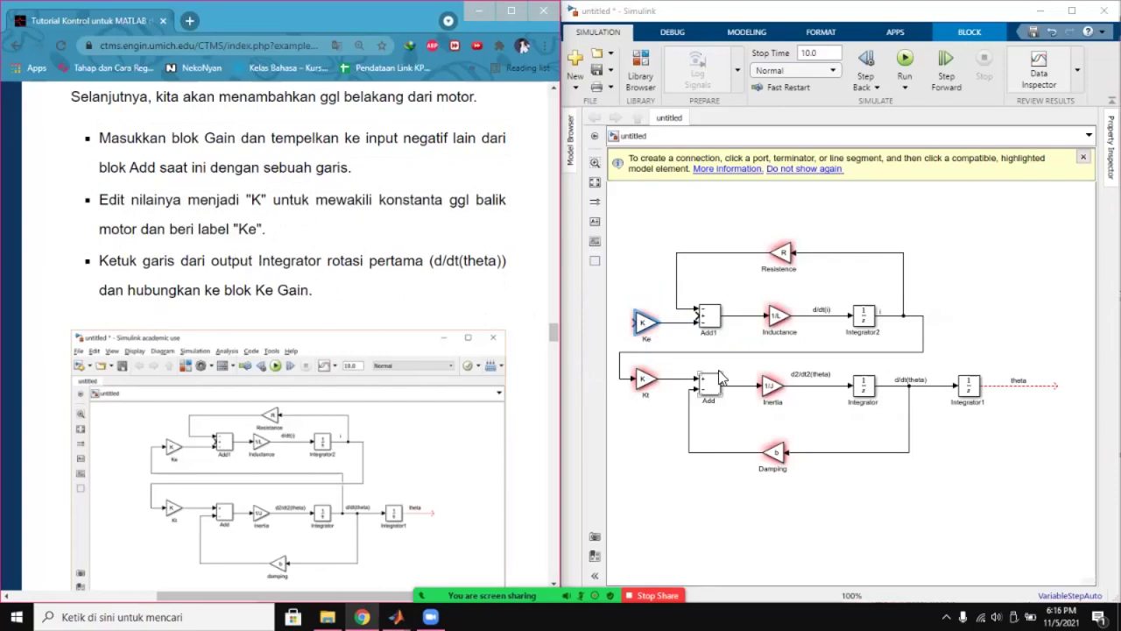
left_click_drag(634, 325, 924, 348)
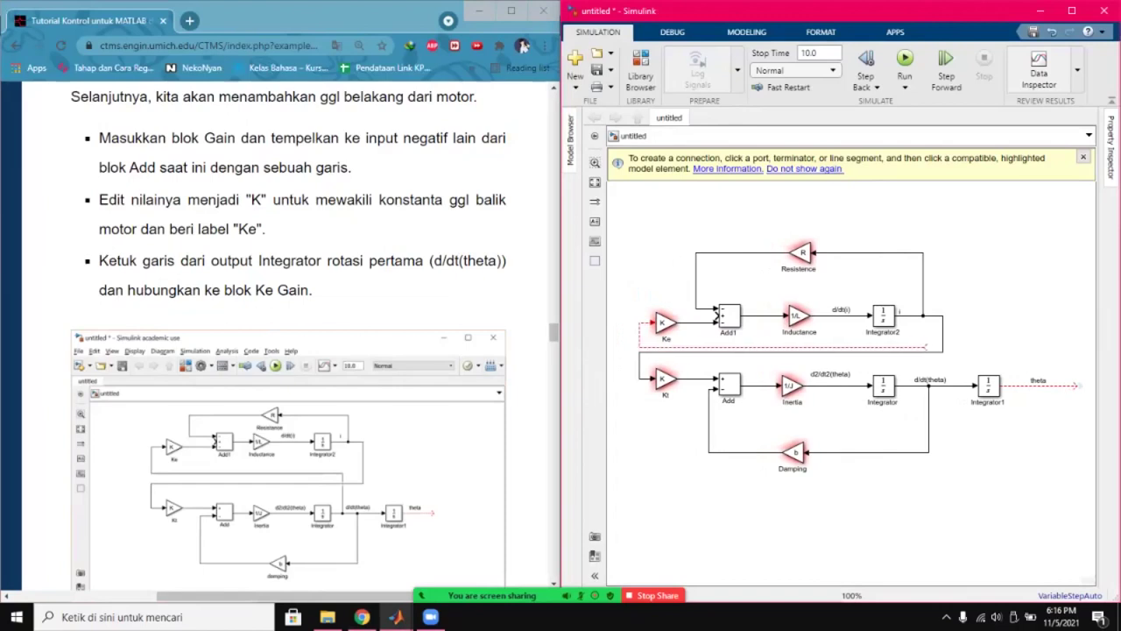
left_click_drag(927, 347, 912, 347)
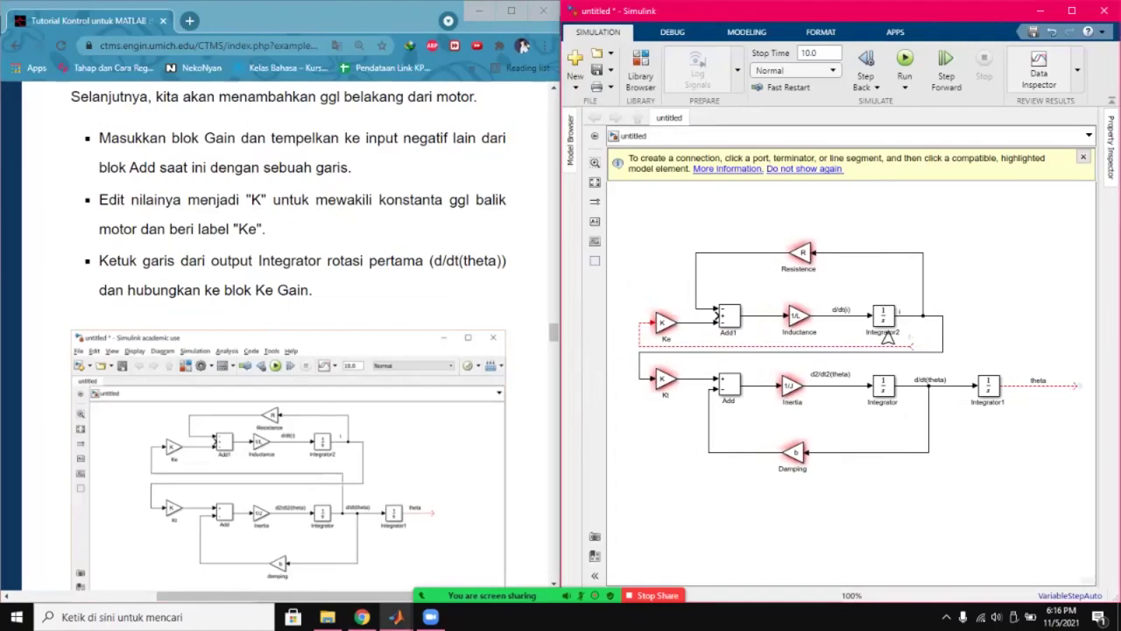
key("ctrl+z")
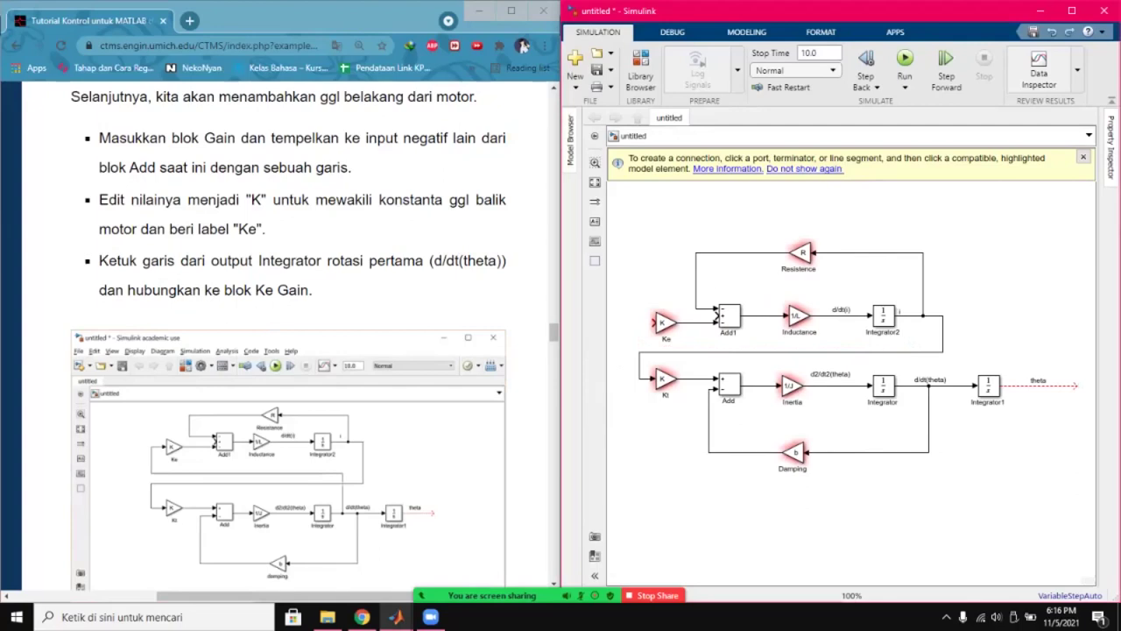
Branch the d/dt(theta) line from the first Integrator's output to the input of the Ke block.
left_click(914, 380)
left_click(699, 63)
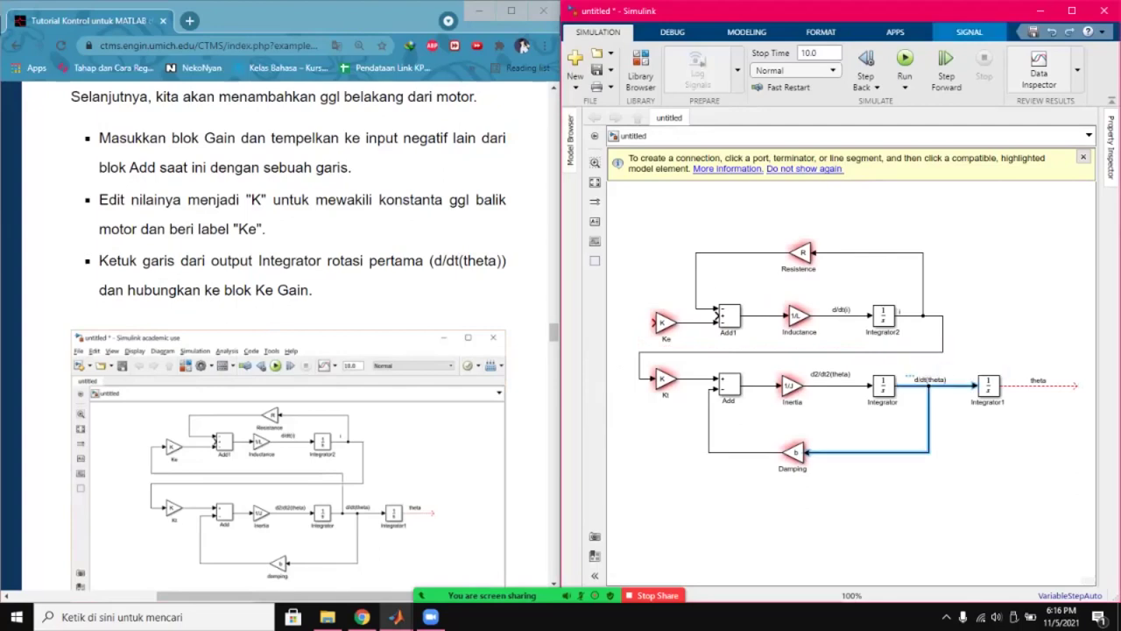
left_click_drag(904, 384, 655, 337)
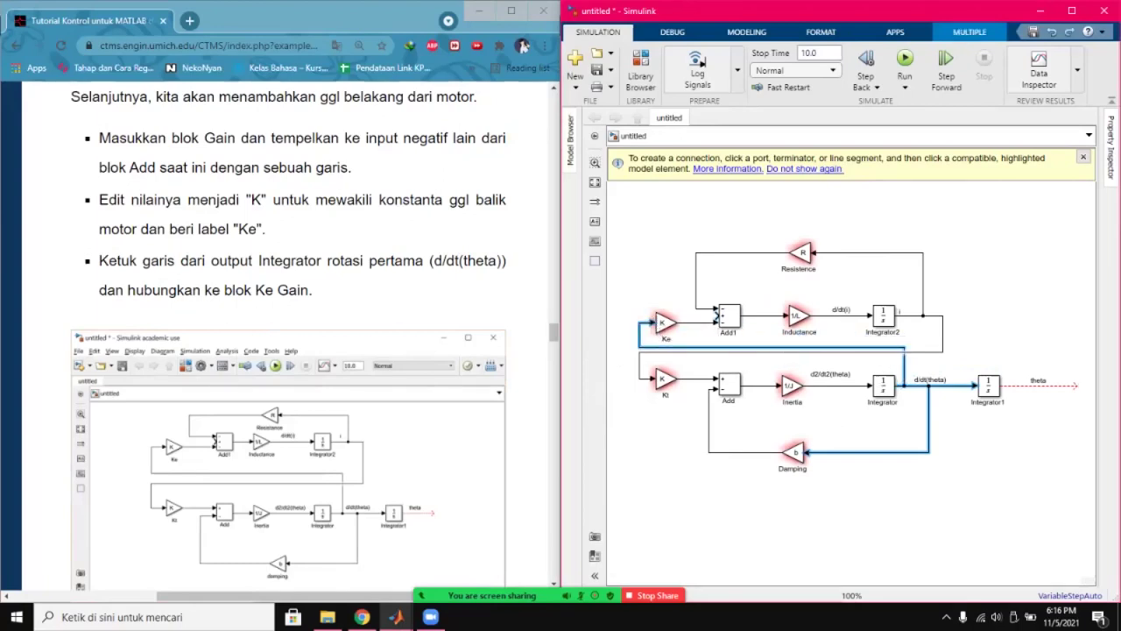
key("Escape")
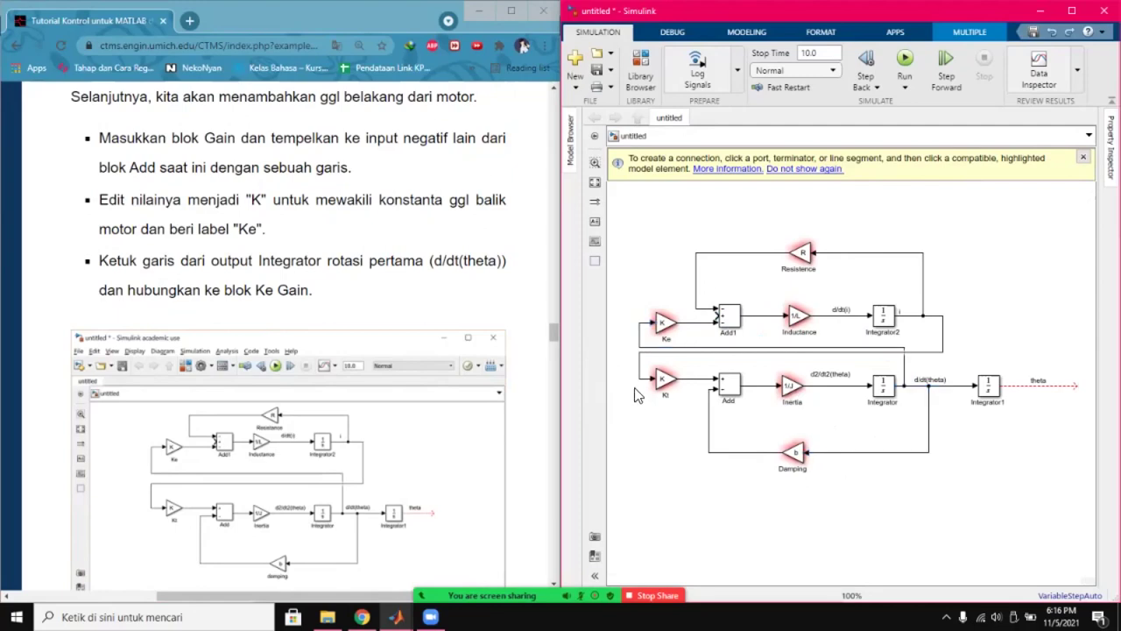
Read the tutorial's paragraph on the In1 and Out1 ports and search the block library for "in1".
scroll(288, 380, "down", 5)
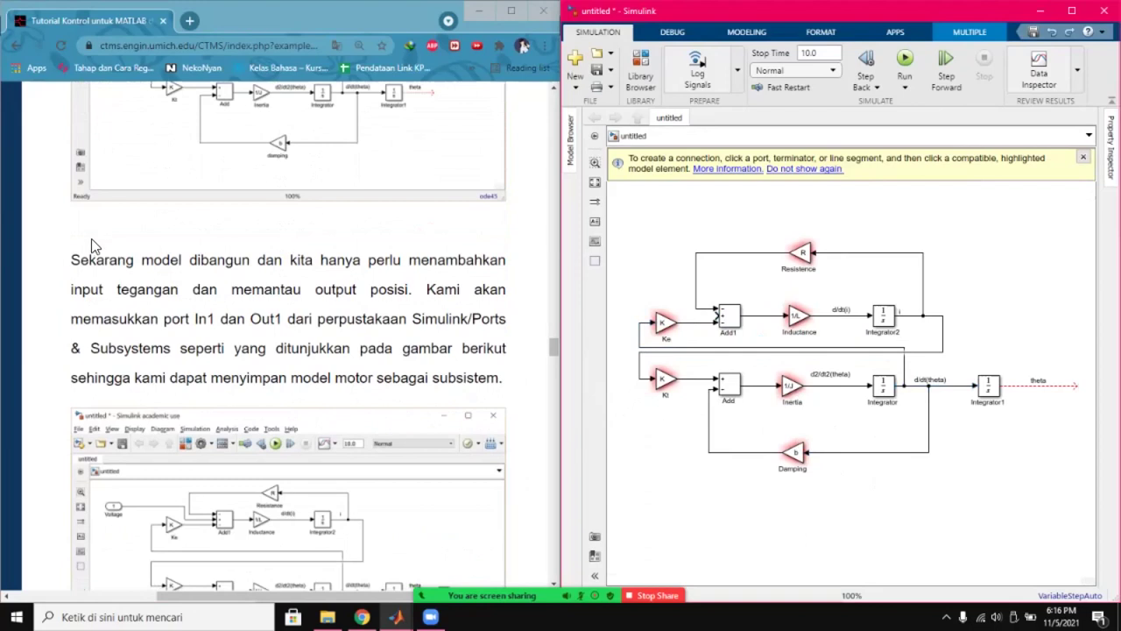
left_click_drag(71, 260, 501, 375)
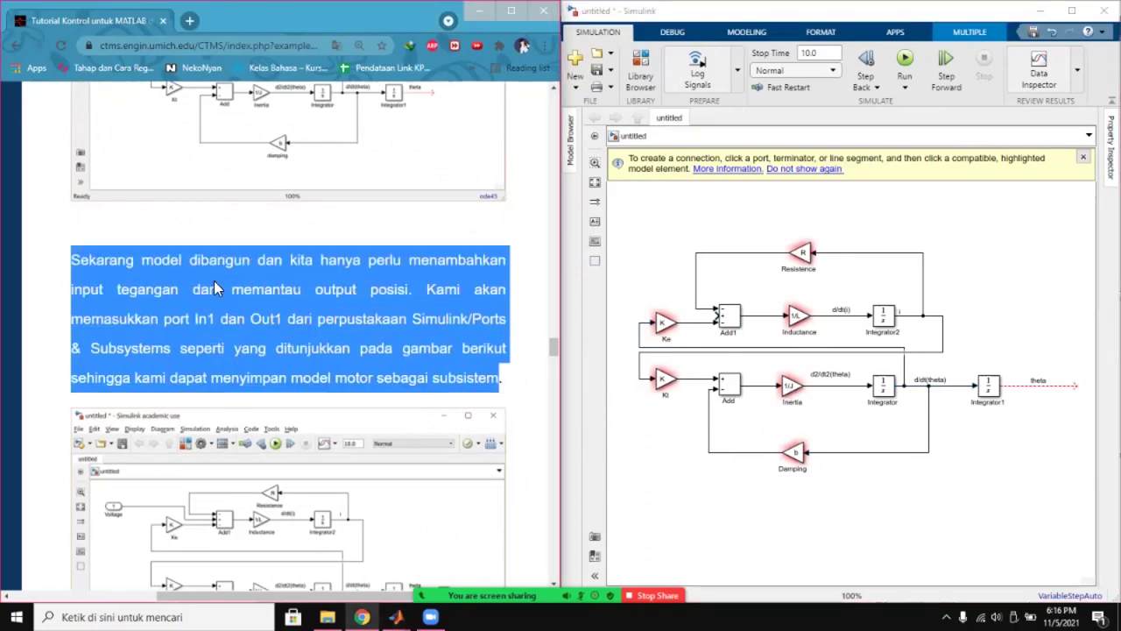
left_click(275, 317)
left_click_drag(165, 320, 287, 320)
left_click(764, 355)
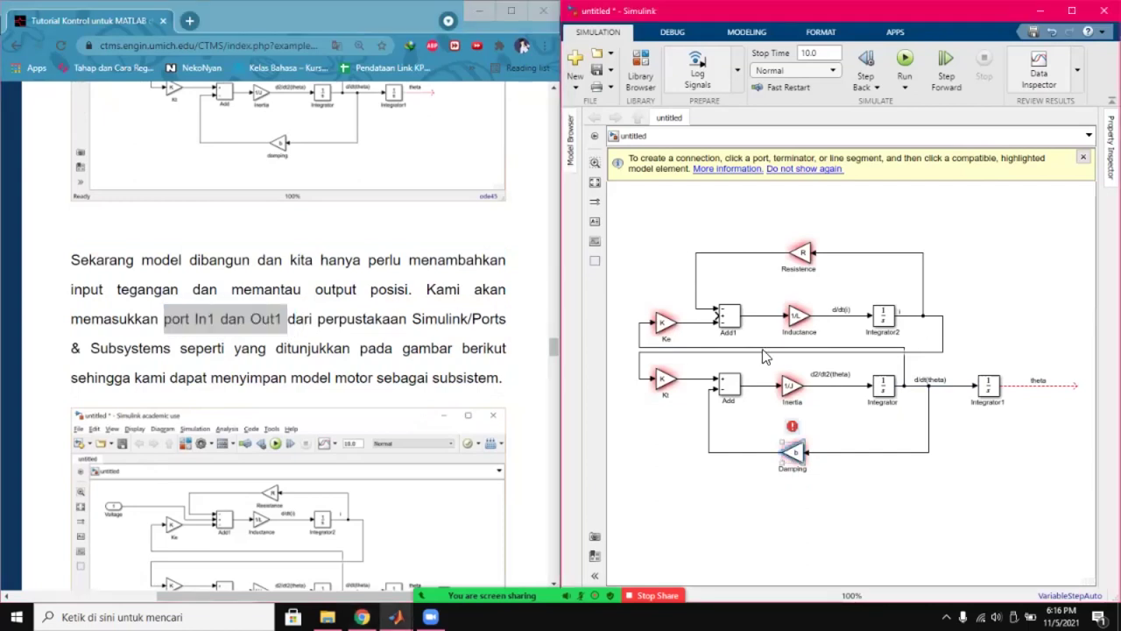
left_click(578, 70)
left_click(681, 35)
mouse_move(396, 617)
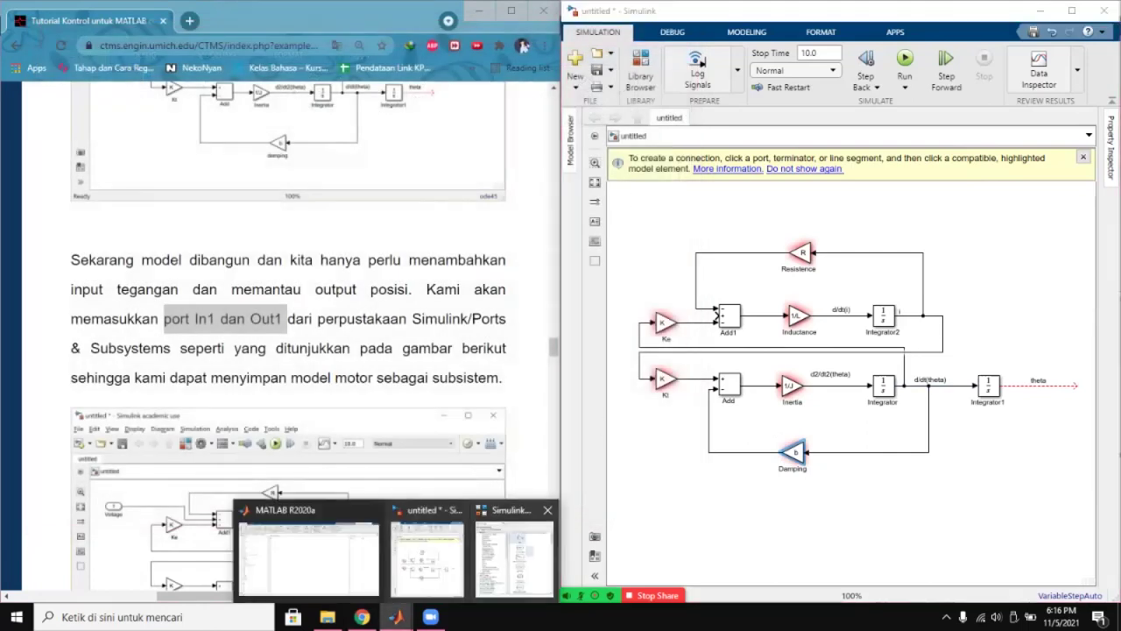
left_click(519, 578)
double_click(900, 249)
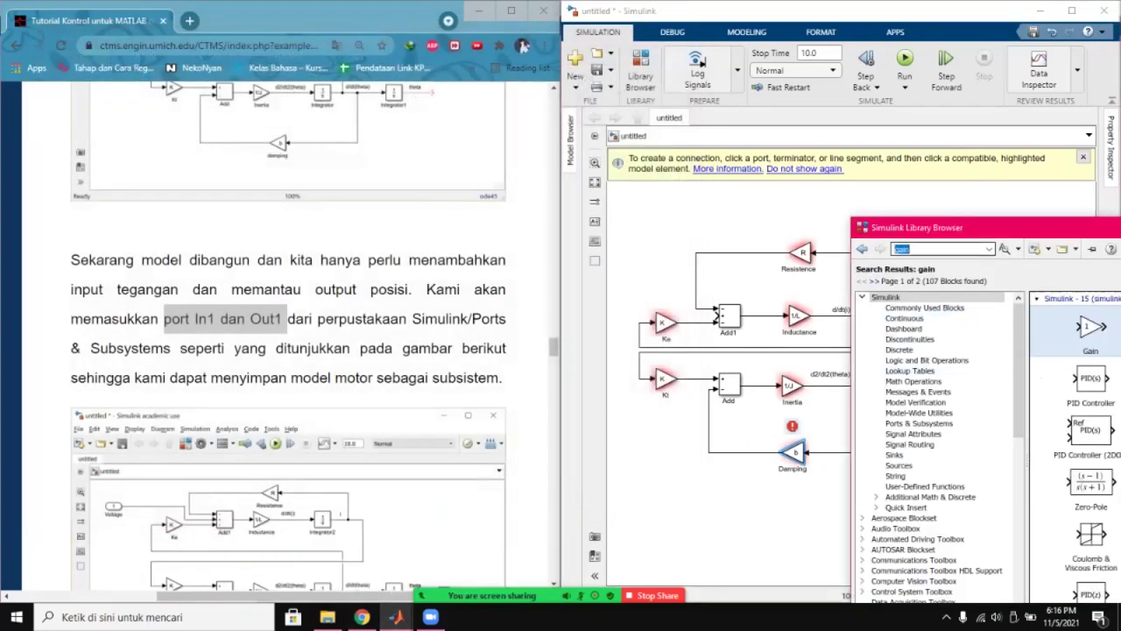
type("in1")
key("Return")
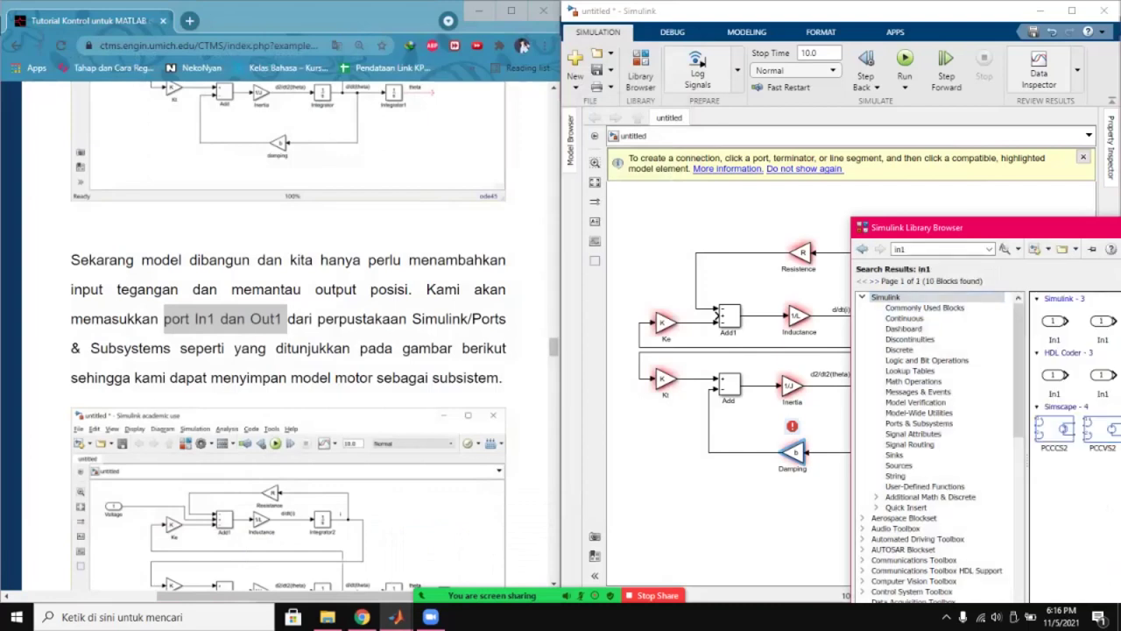
Insert an In1 block above Ke and an Out1 block below Damping from the Ports & Subsystems library.
left_click(895, 249)
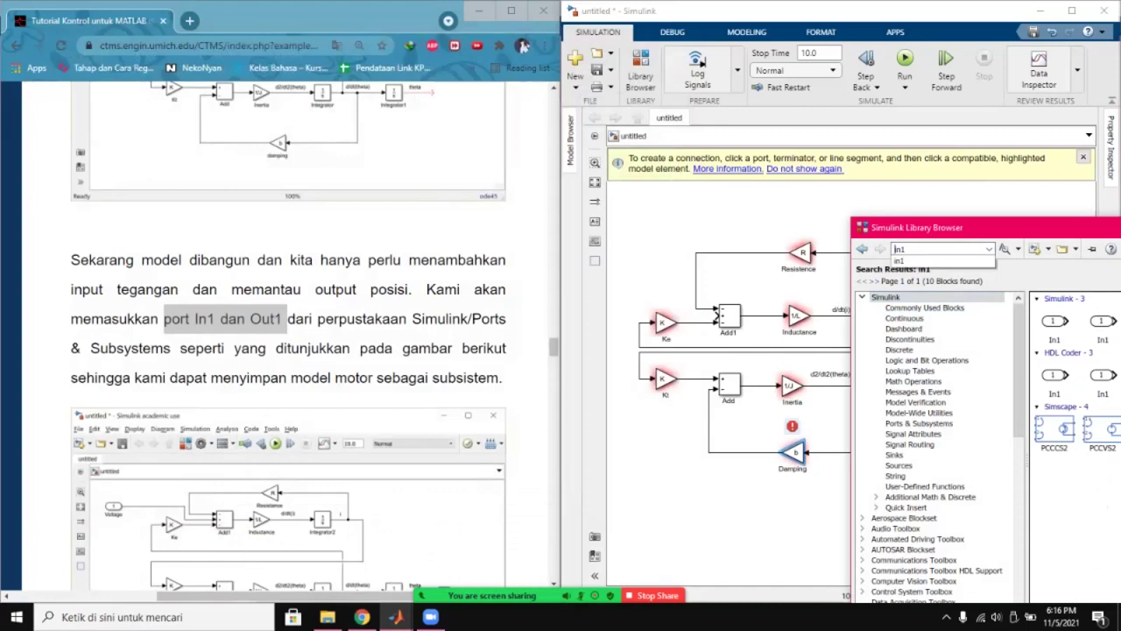
left_click(919, 411)
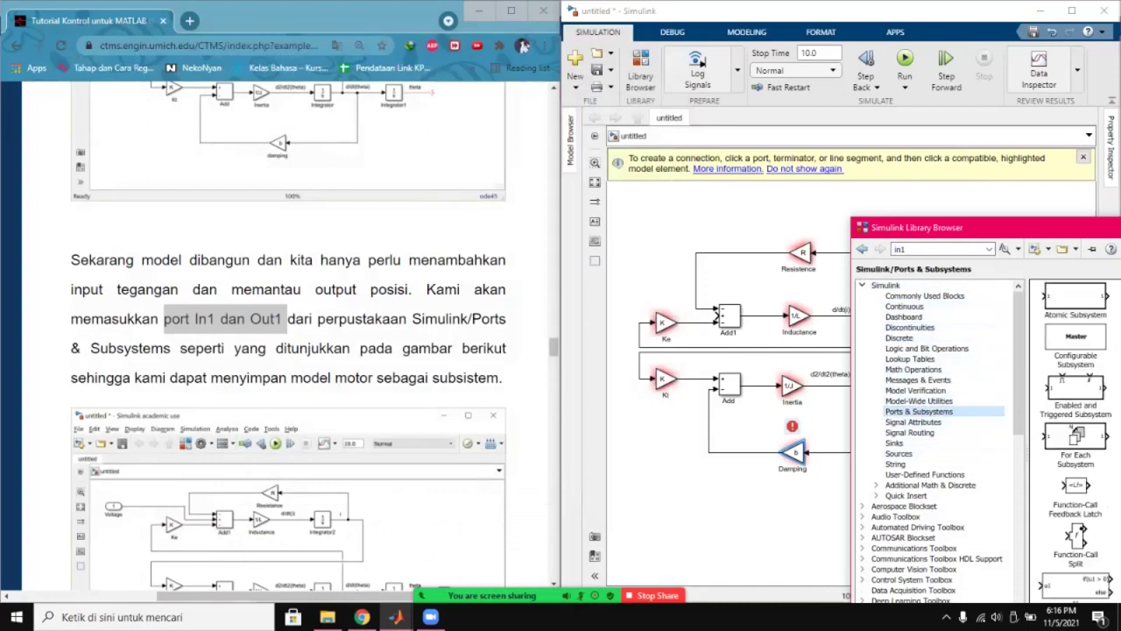
left_click_drag(964, 227, 852, 204)
scroll(1007, 421, "down", 3)
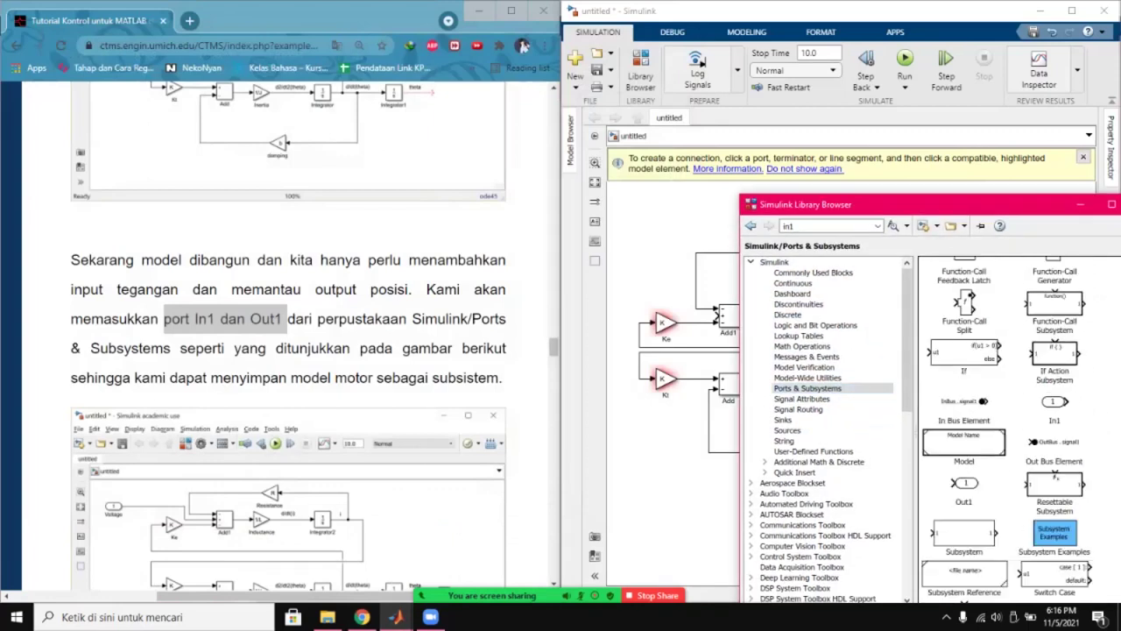
left_click_drag(1054, 402, 649, 253)
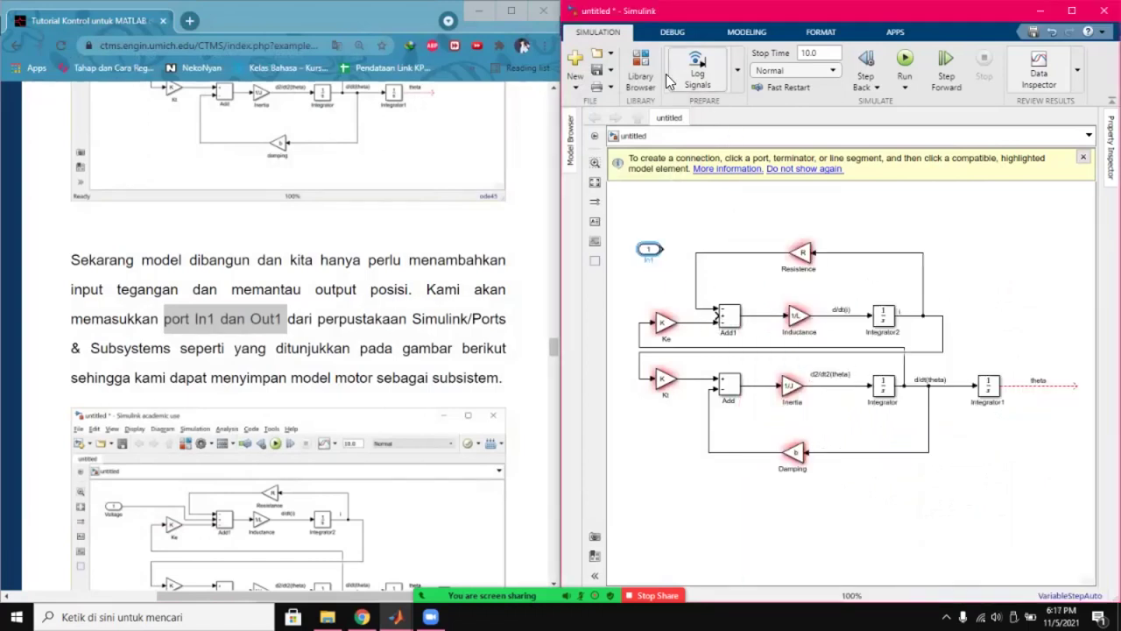
left_click(640, 68)
left_click_drag(964, 483, 687, 487)
Connect the In1 block to the middle positive input of Add1, following the tutorial's diagram.
scroll(213, 434, "down", 1)
scroll(215, 432, "down", 3)
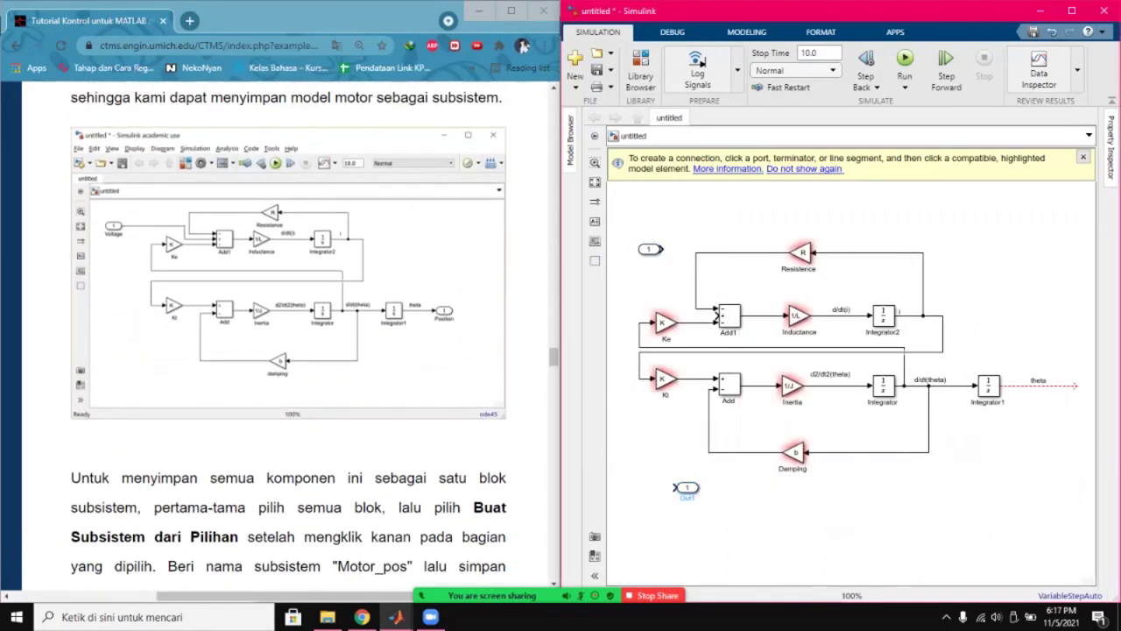
mouse_move(646, 250)
left_mouse_down()
mouse_move(627, 298)
mouse_move(696, 295)
mouse_move(741, 317)
mouse_move(730, 300)
left_mouse_up()
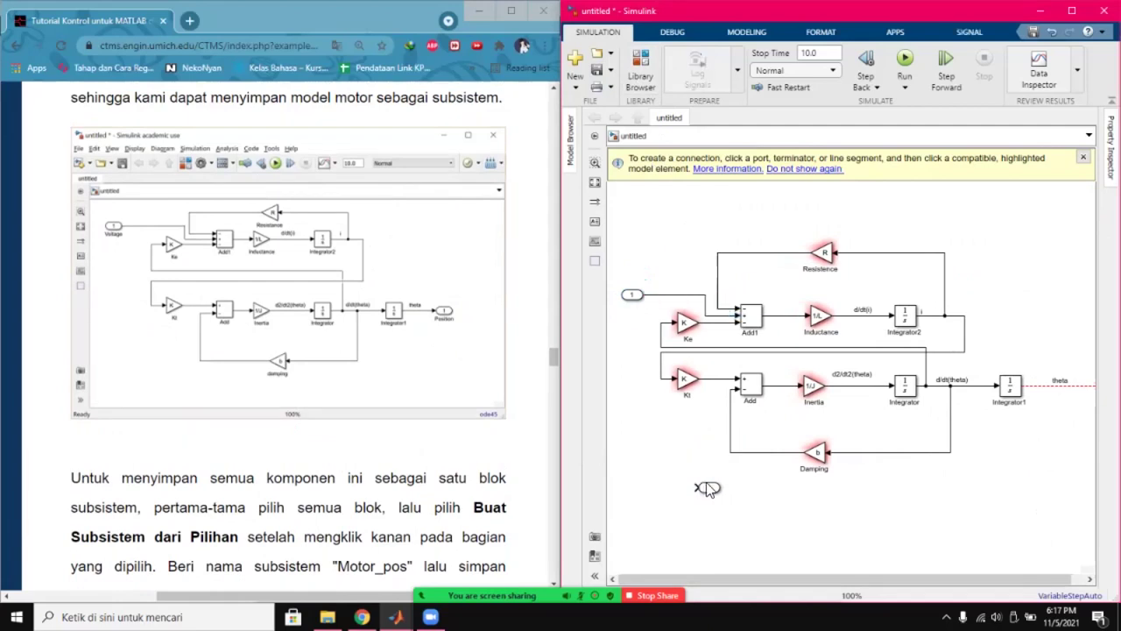
Move the Out1 block beyond the end of the theta line and connect the theta line to it.
left_click_drag(708, 487, 729, 477)
left_click_drag(851, 425, 1010, 347)
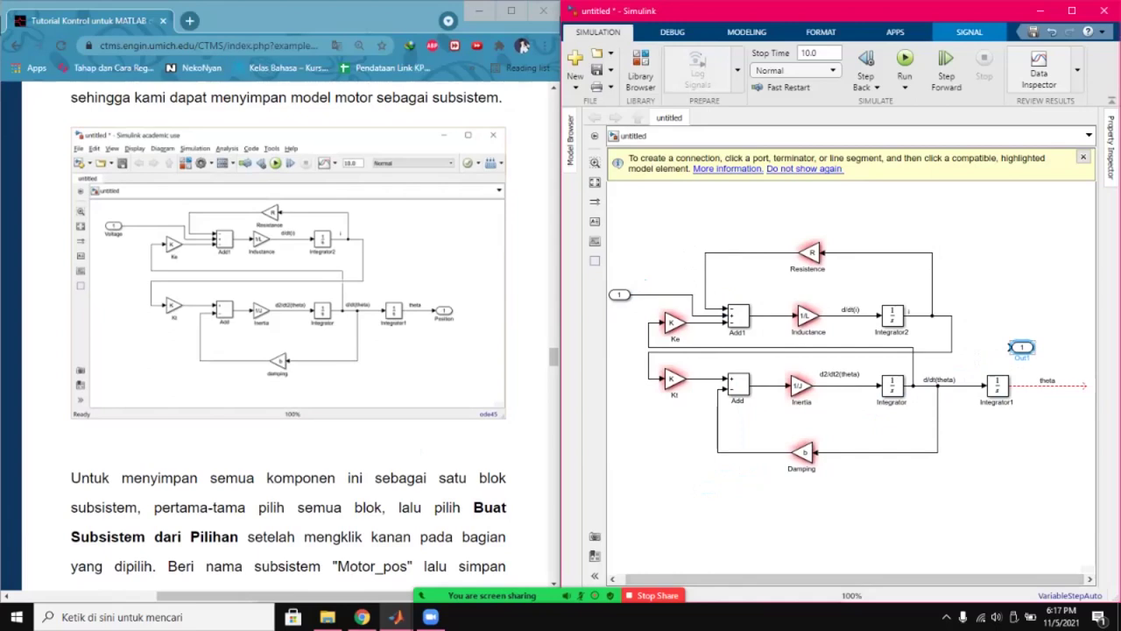
scroll(1010, 347, "down", 1)
left_click_drag(999, 378, 1070, 422)
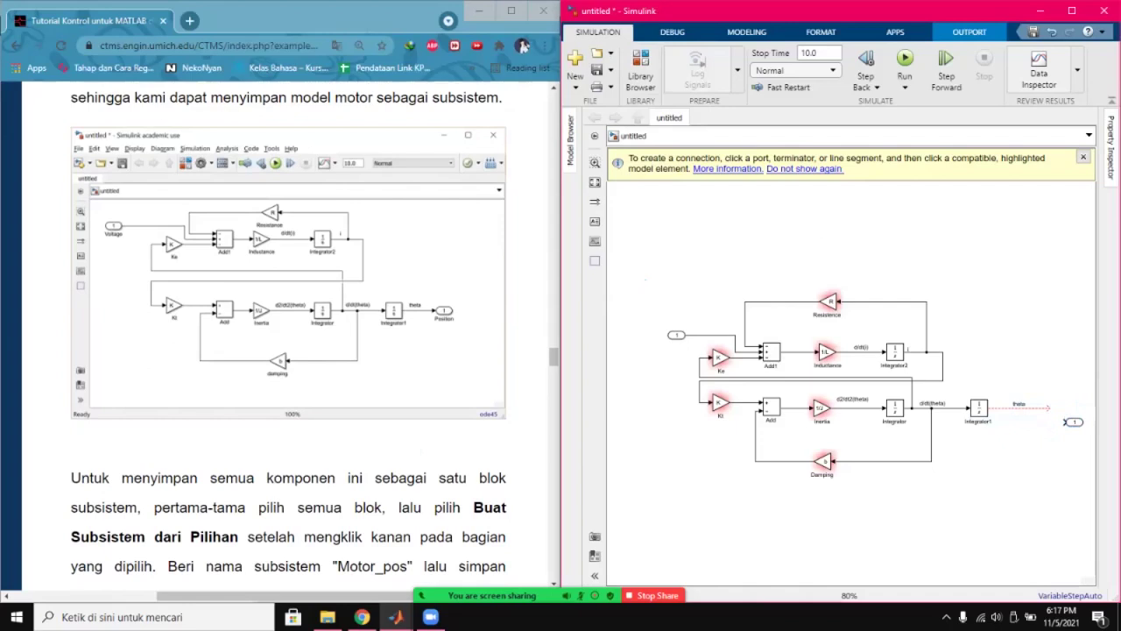
left_click(1066, 421)
key("Escape")
left_click_drag(1050, 407, 1074, 414)
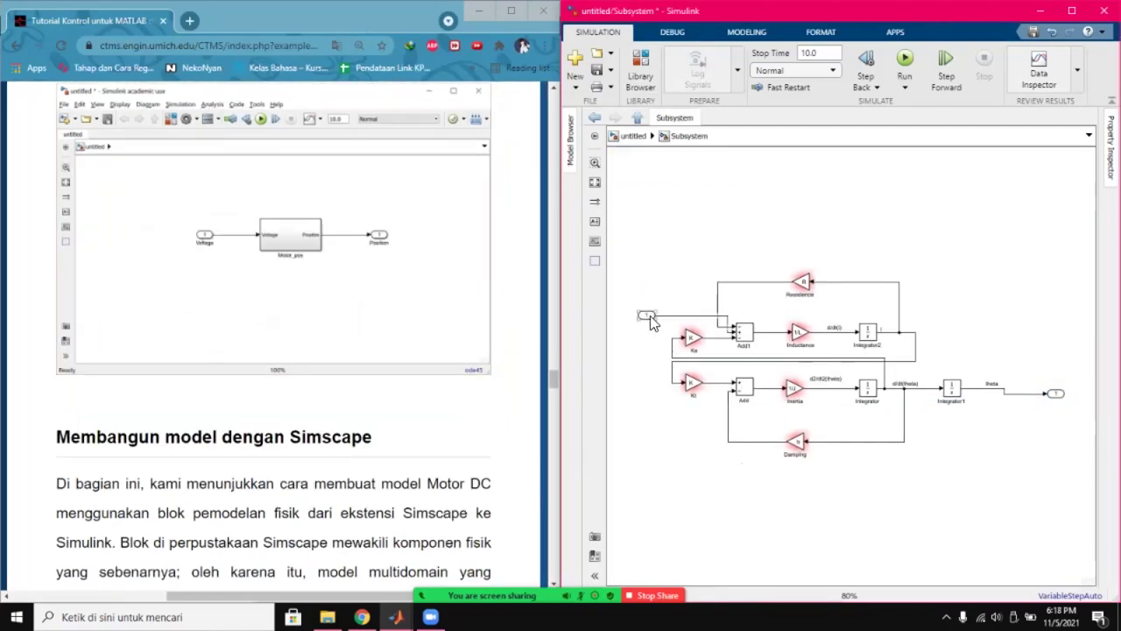
Name the input port Voltage and the output port Position, following the tutorial's diagram.
scroll(358, 299, "up", 5)
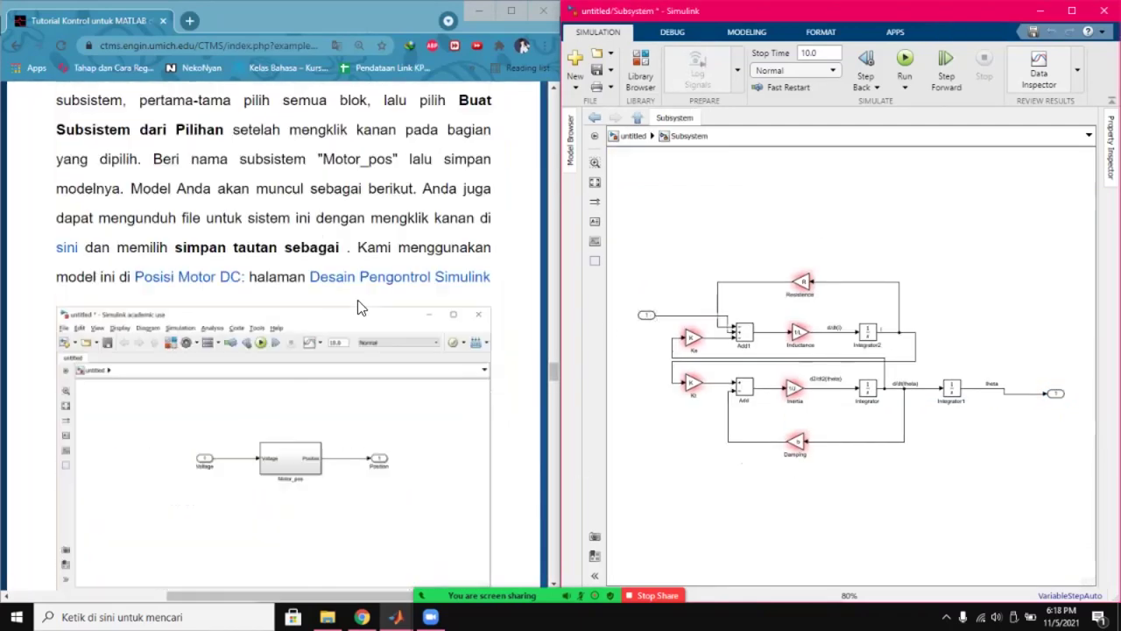
scroll(357, 307, "up", 2)
double_click(645, 314)
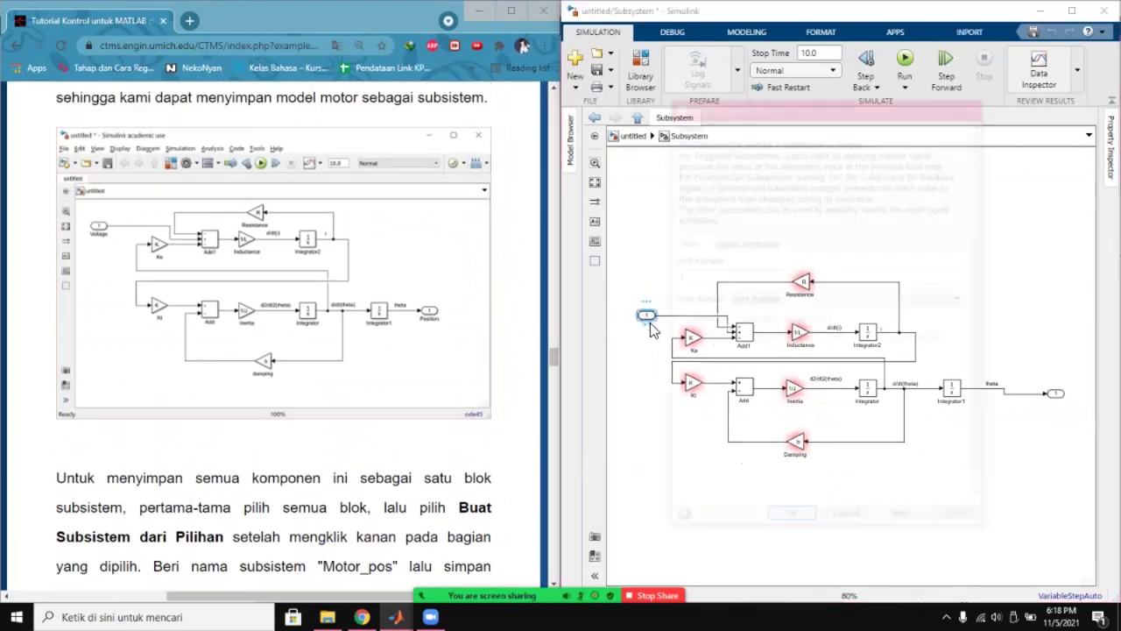
key("Escape")
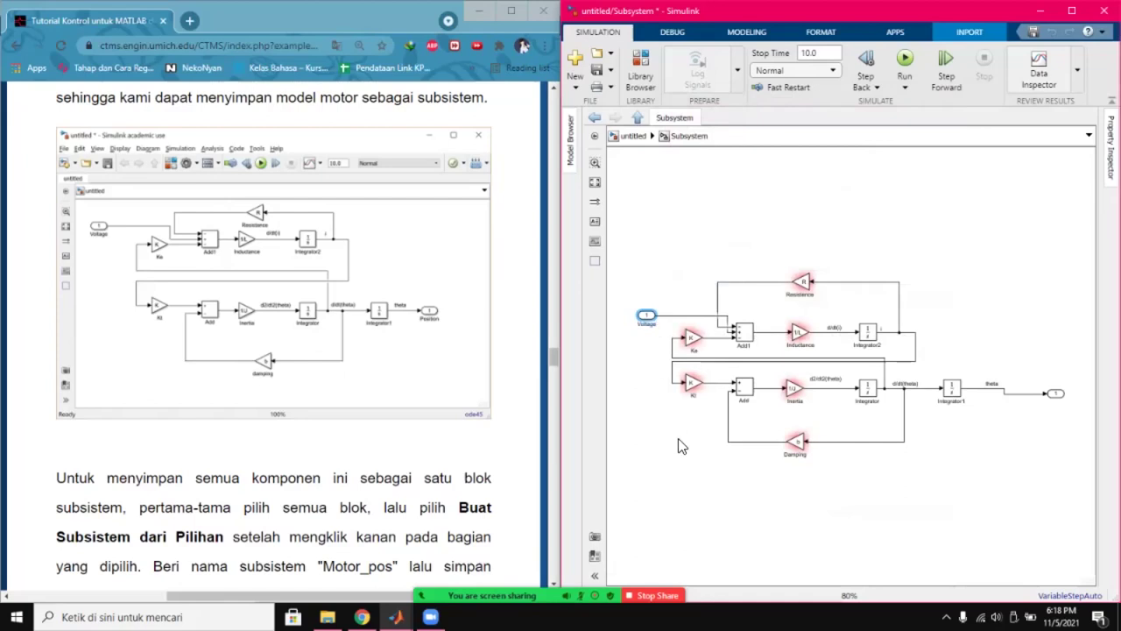
left_click(1056, 393)
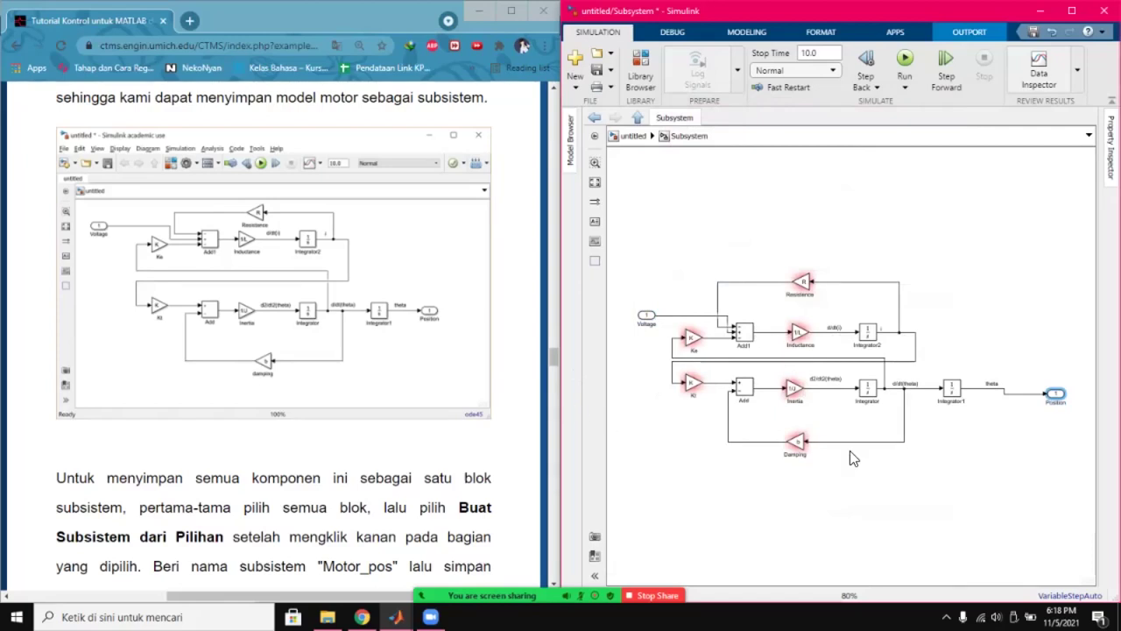
Select the whole motor diagram, including both ports, and create a subsystem from the selection.
left_click_drag(633, 250, 1071, 517)
right_click(866, 329)
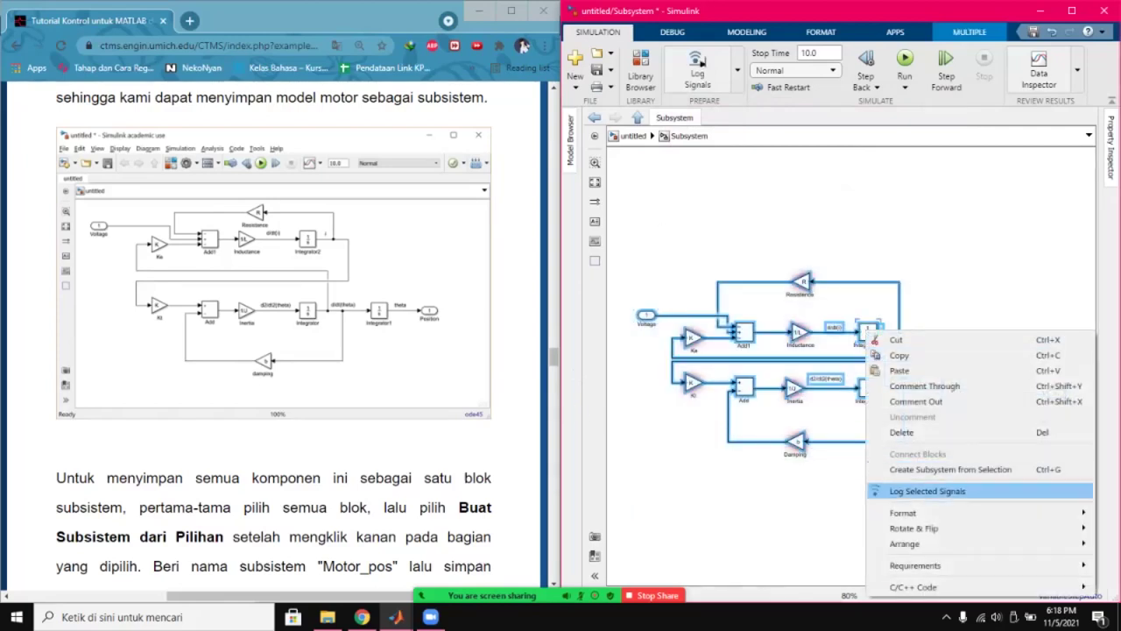
left_click(911, 469)
left_click(878, 406)
left_click_drag(1056, 393, 937, 359)
left_click_drag(646, 316, 696, 355)
key("space")
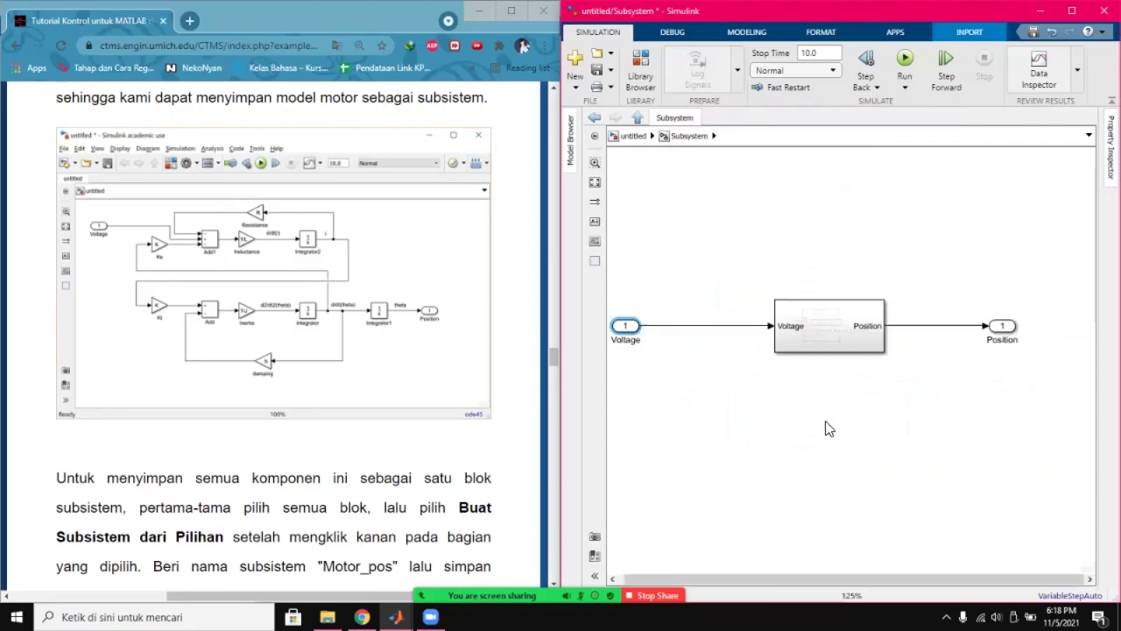
Save the model as Motor_pos in D:\TUGAS\Sistem Kendali Penggerak, replacing the existing file.
left_click(596, 68)
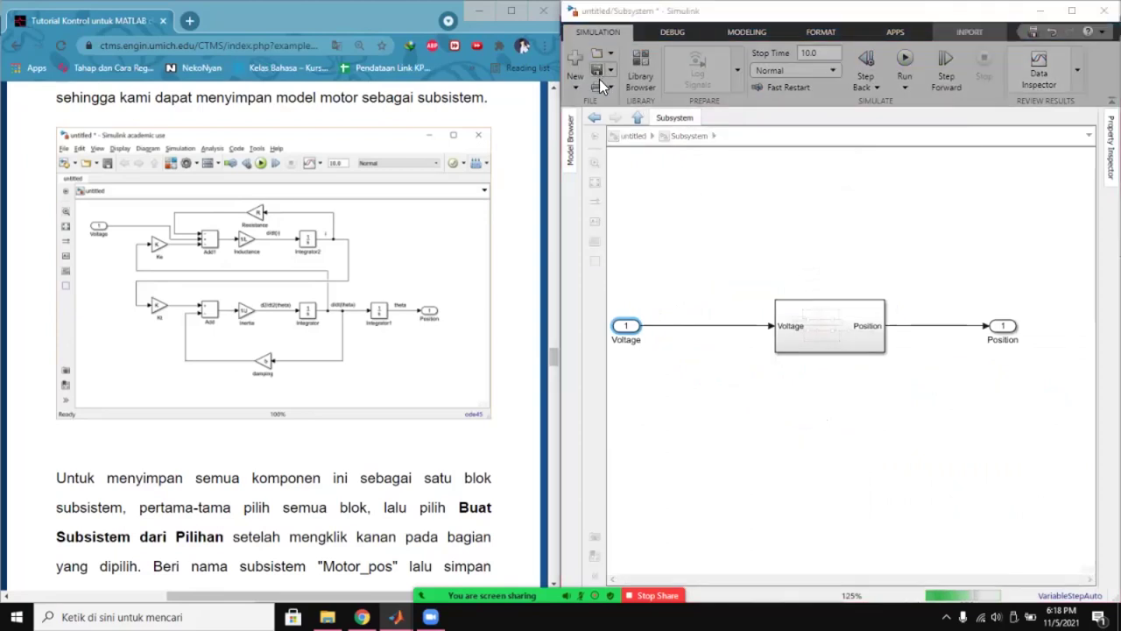
left_click(599, 79)
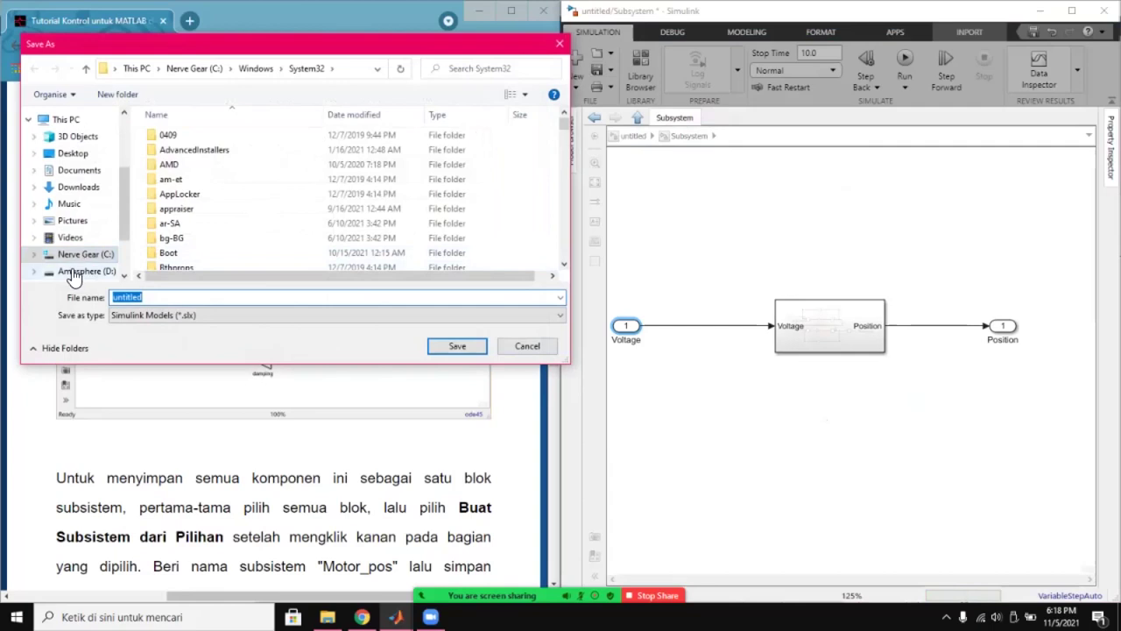
left_click(79, 271)
double_click(336, 238)
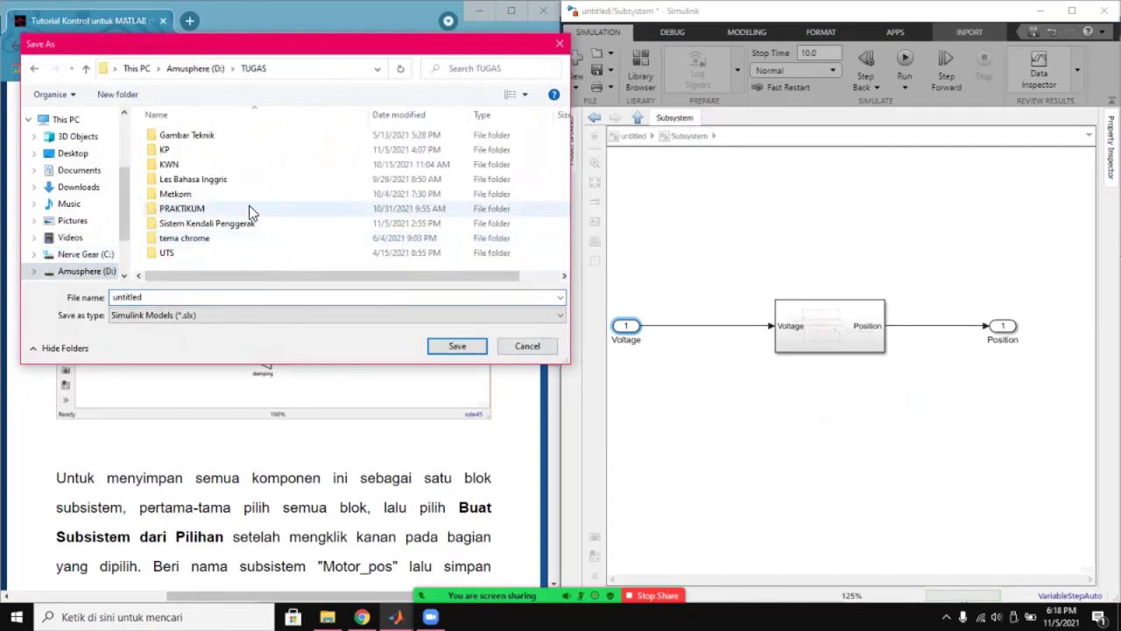
double_click(198, 159)
key("alt+Up")
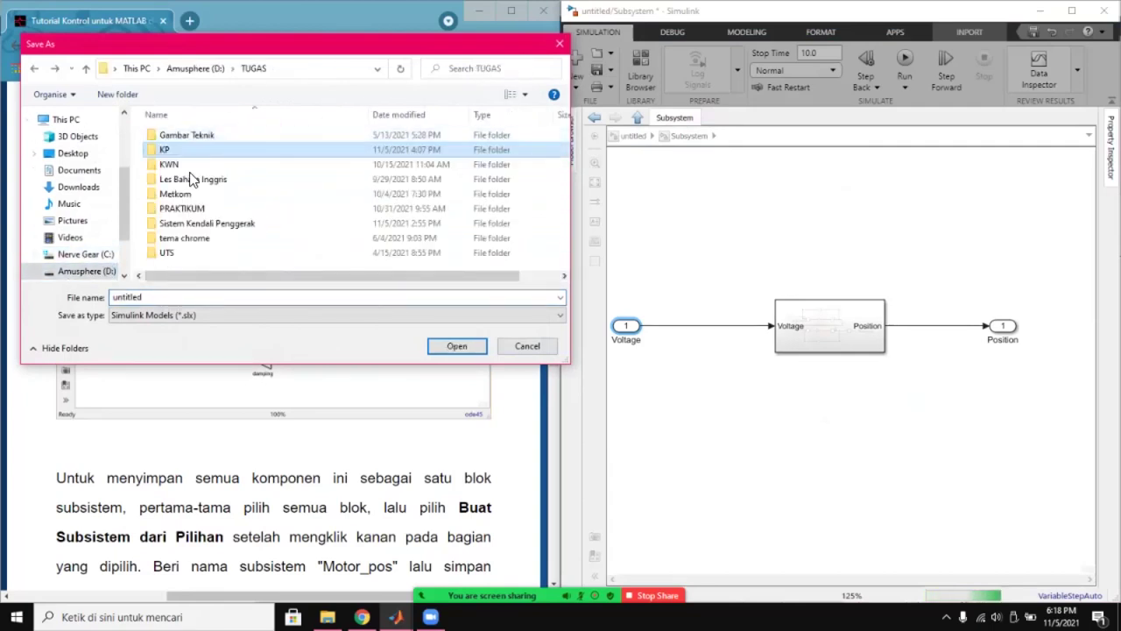
double_click(184, 222)
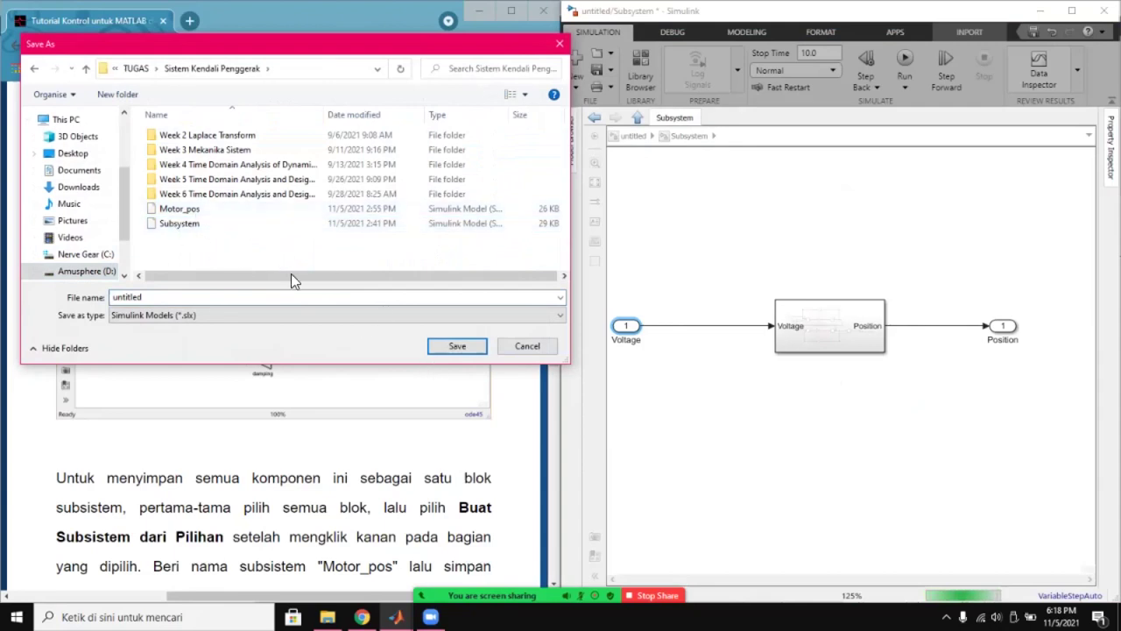
left_click(209, 212)
left_click(471, 347)
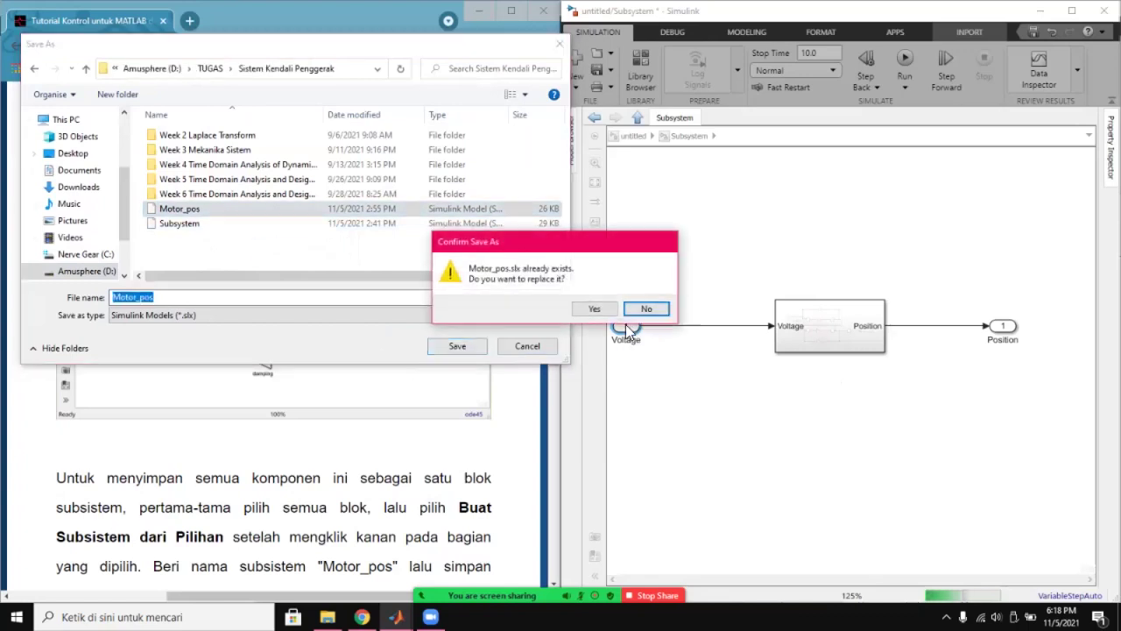
left_click(587, 308)
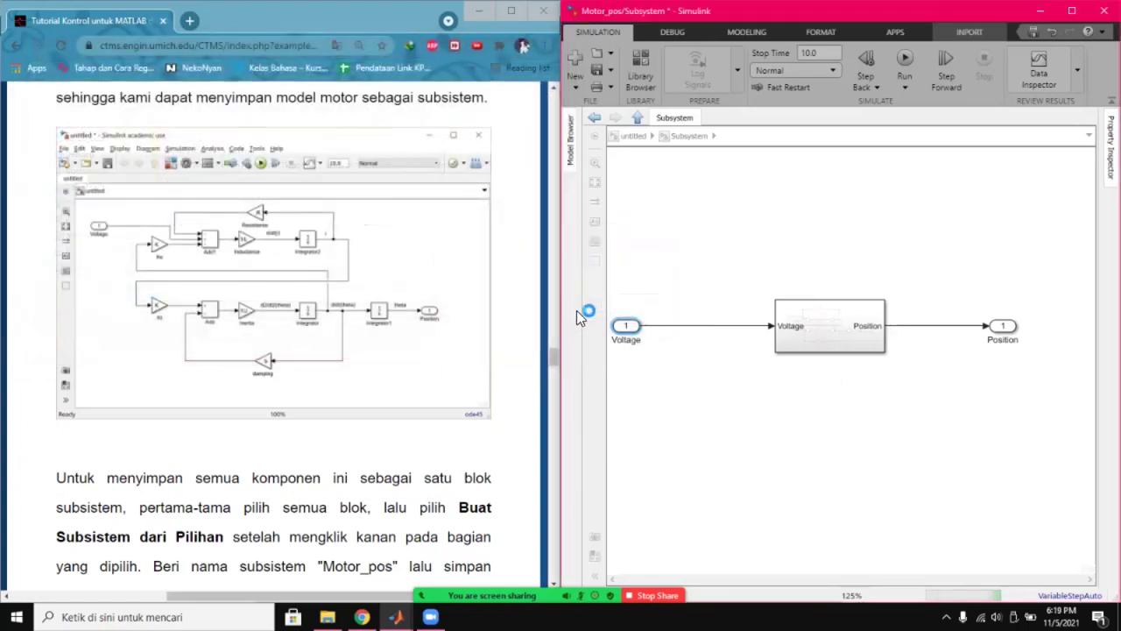
Create the missing variable R for the Resistence gain as a Simulink.Parameter.
scroll(276, 331, "down", 4)
scroll(276, 331, "down", 4)
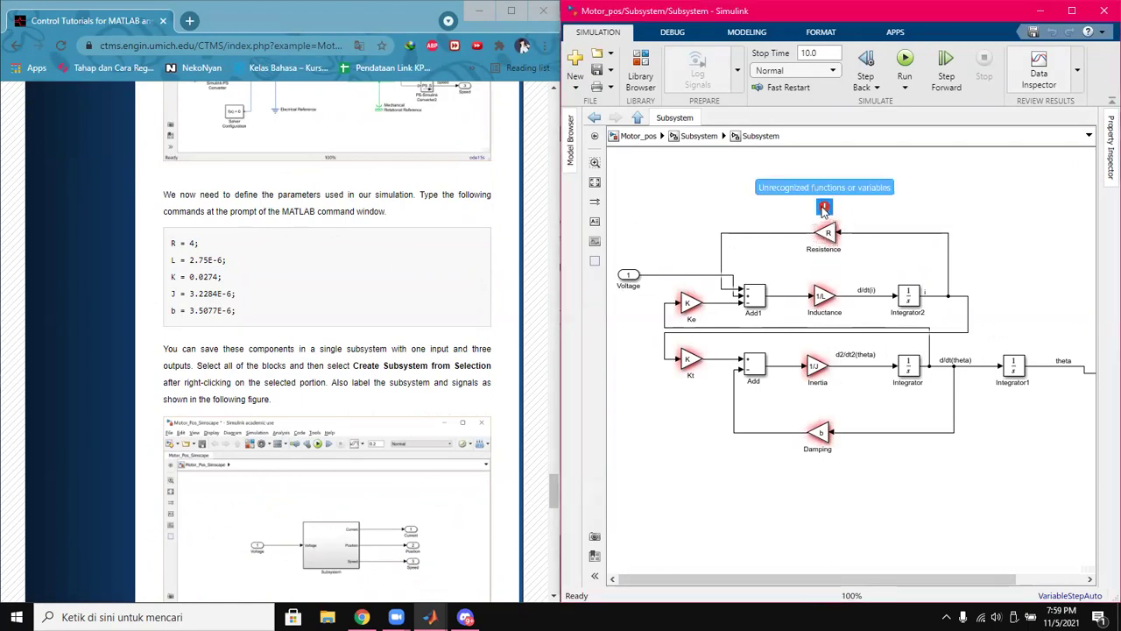
left_click(825, 209)
left_click(1071, 282)
left_click(550, 291)
left_click(634, 291)
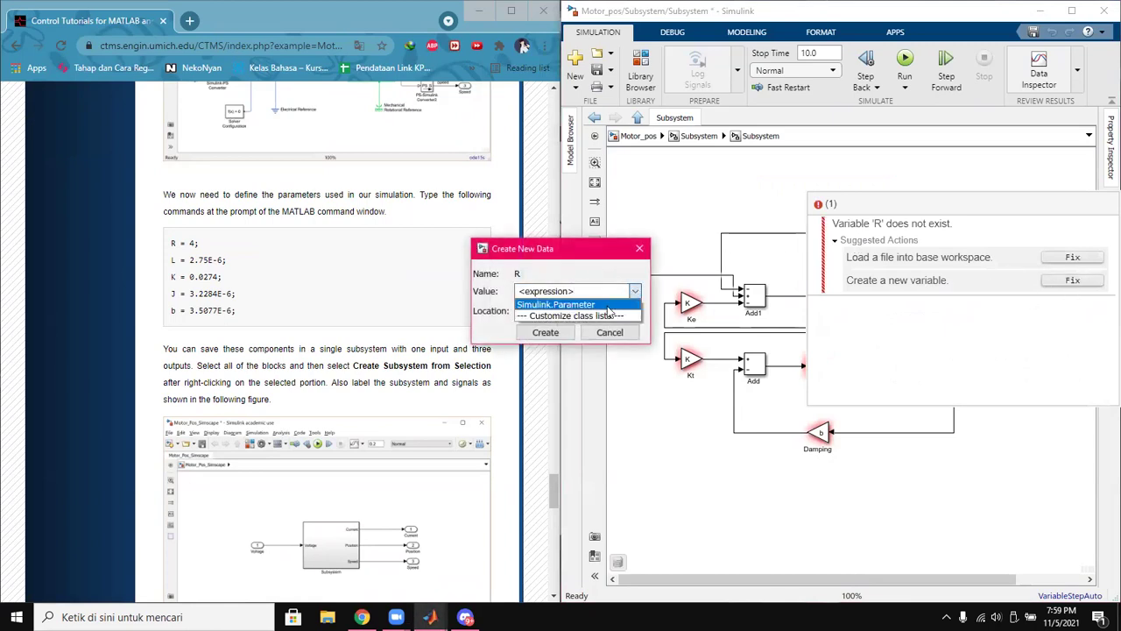
left_click(565, 303)
left_click(545, 332)
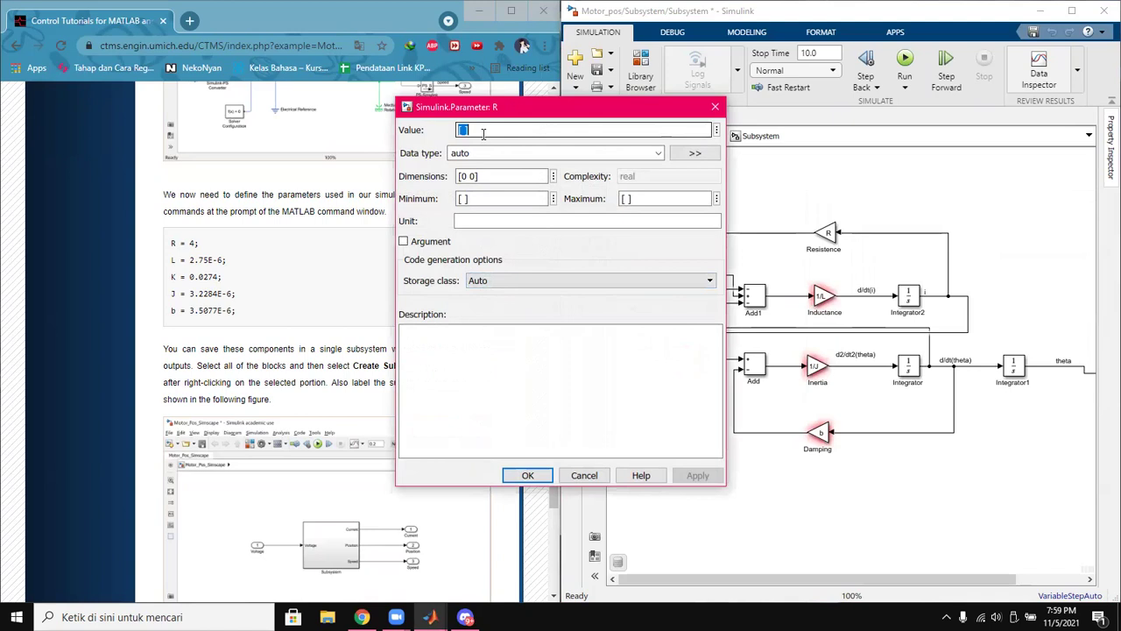
Set the value of parameter R to 4 and apply it.
type("4")
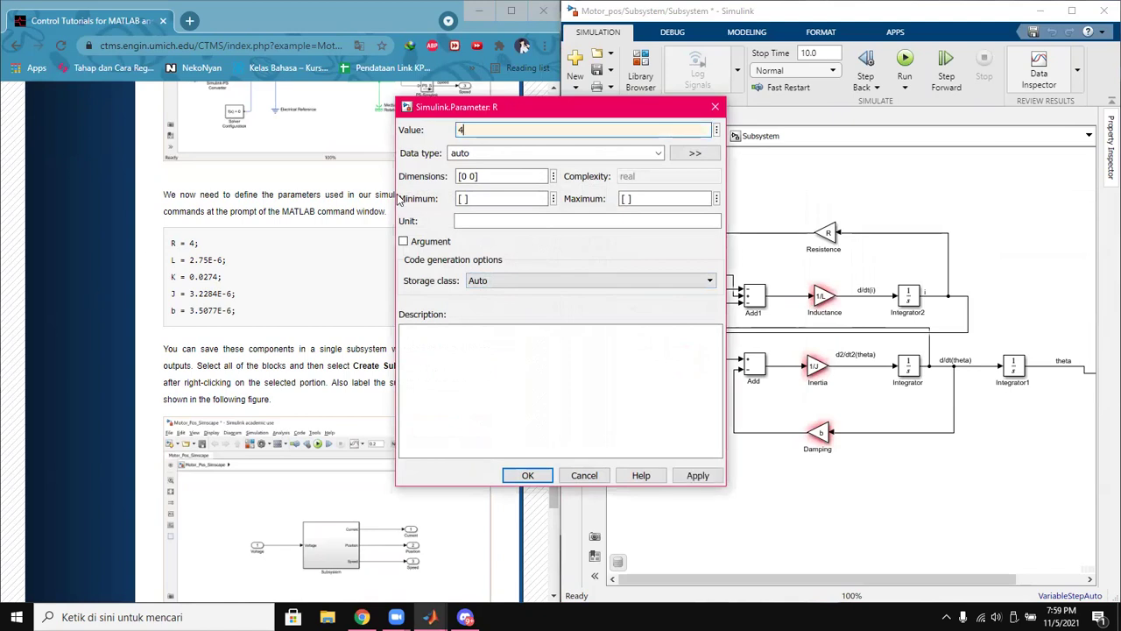
left_click(697, 474)
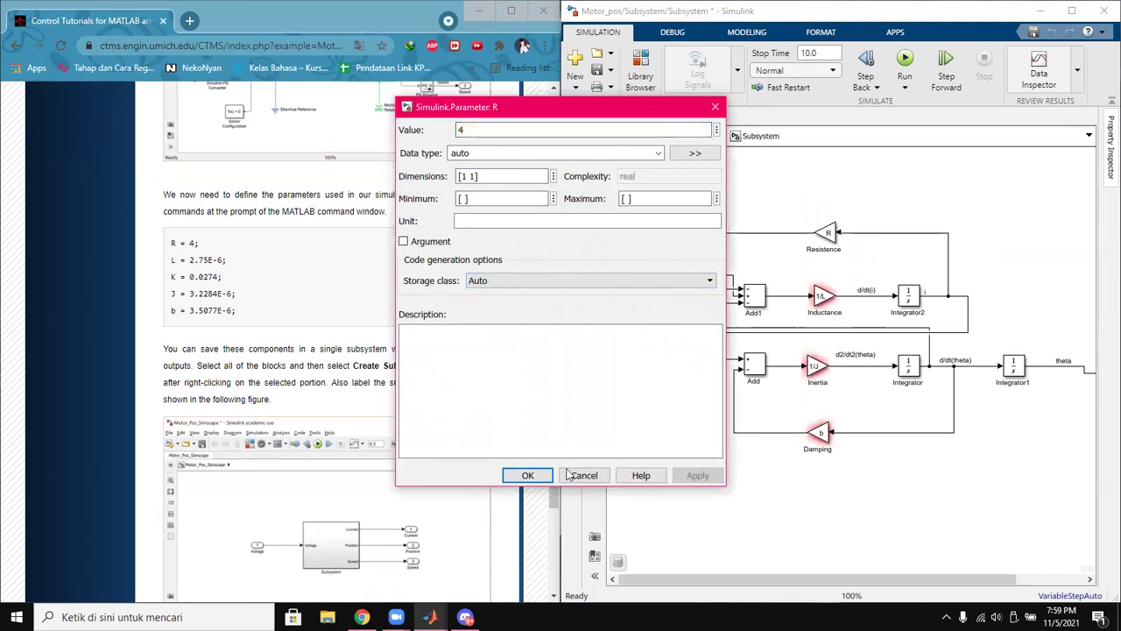
left_click(527, 475)
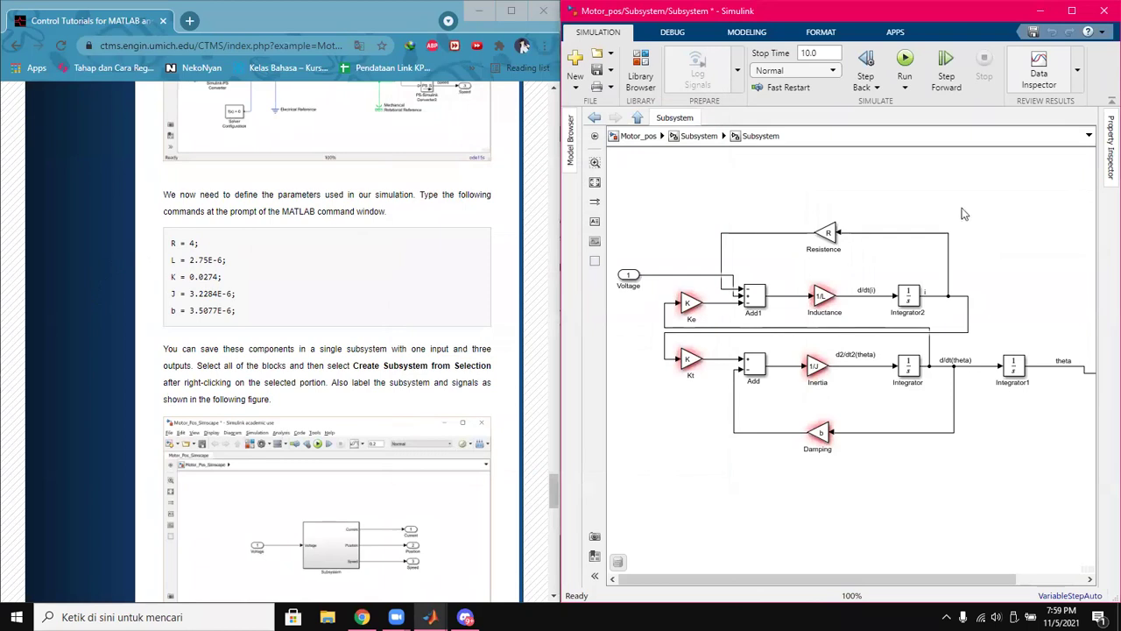
Create the missing variable K for the Ke gain as a Simulink.Parameter in the model workspace.
left_click(826, 232)
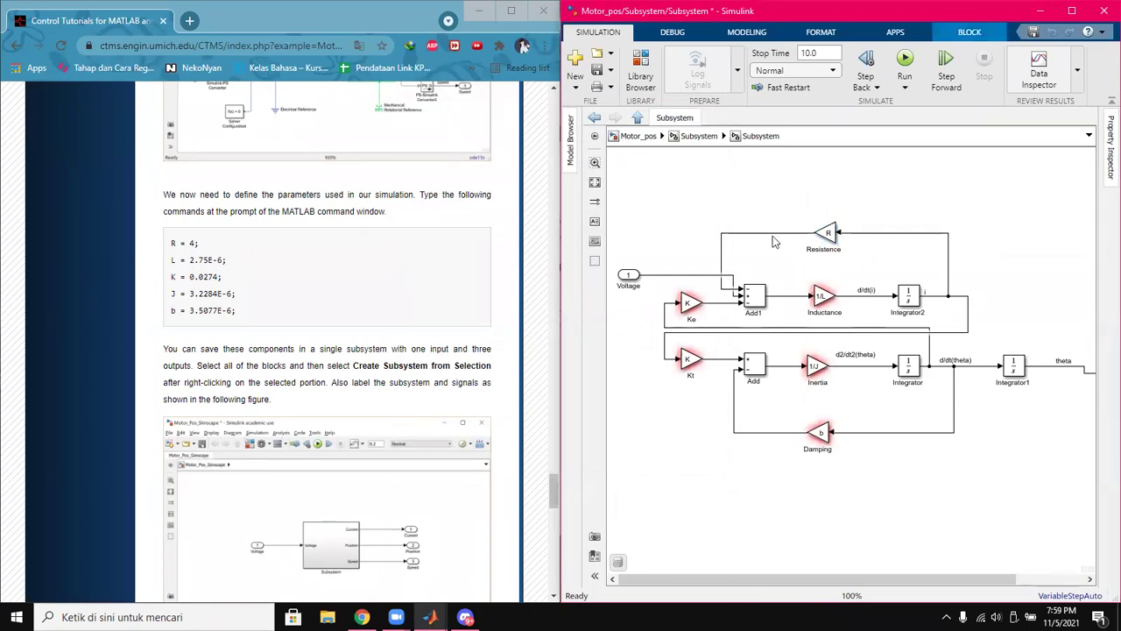
left_click(817, 300)
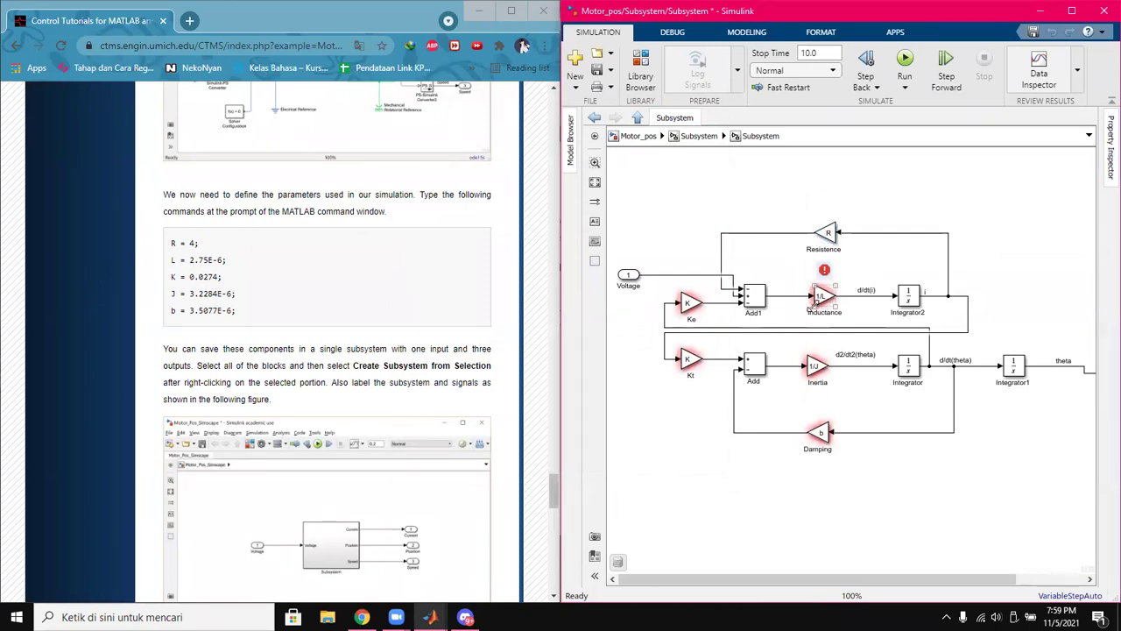
left_click(692, 305)
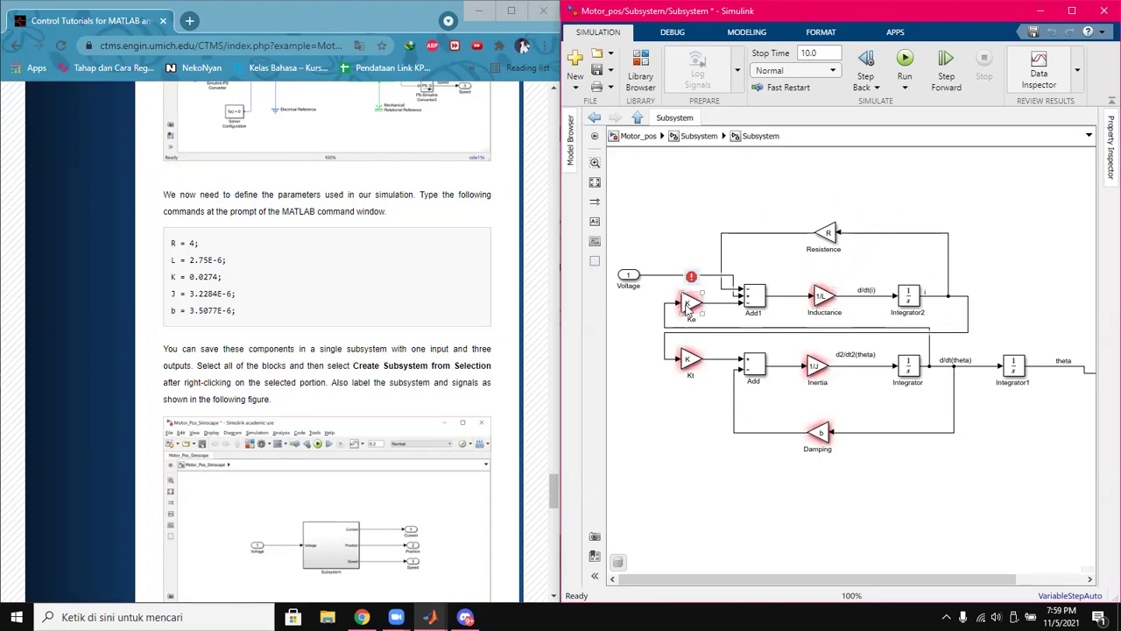
key("ctrl+a")
right_click(692, 279)
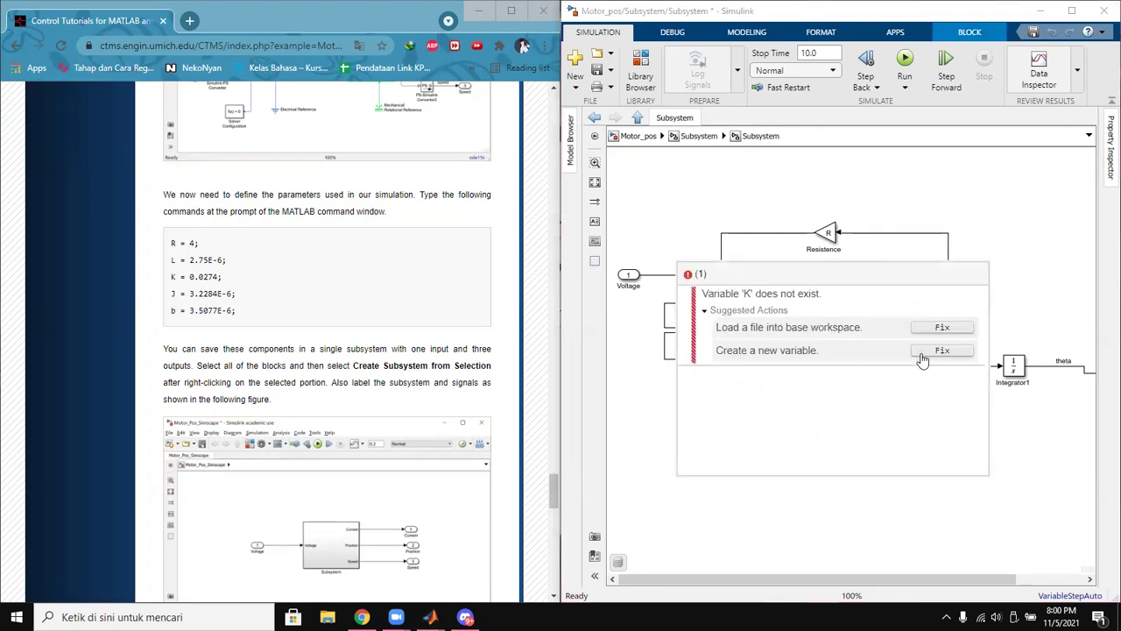
left_click(927, 351)
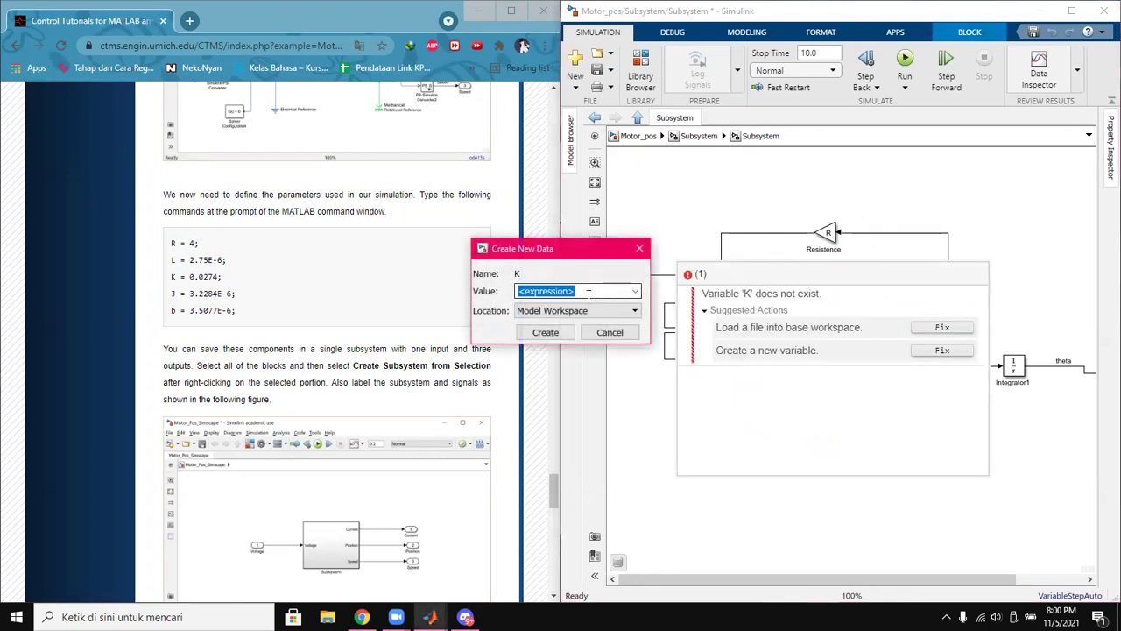
left_click(636, 293)
left_click(569, 303)
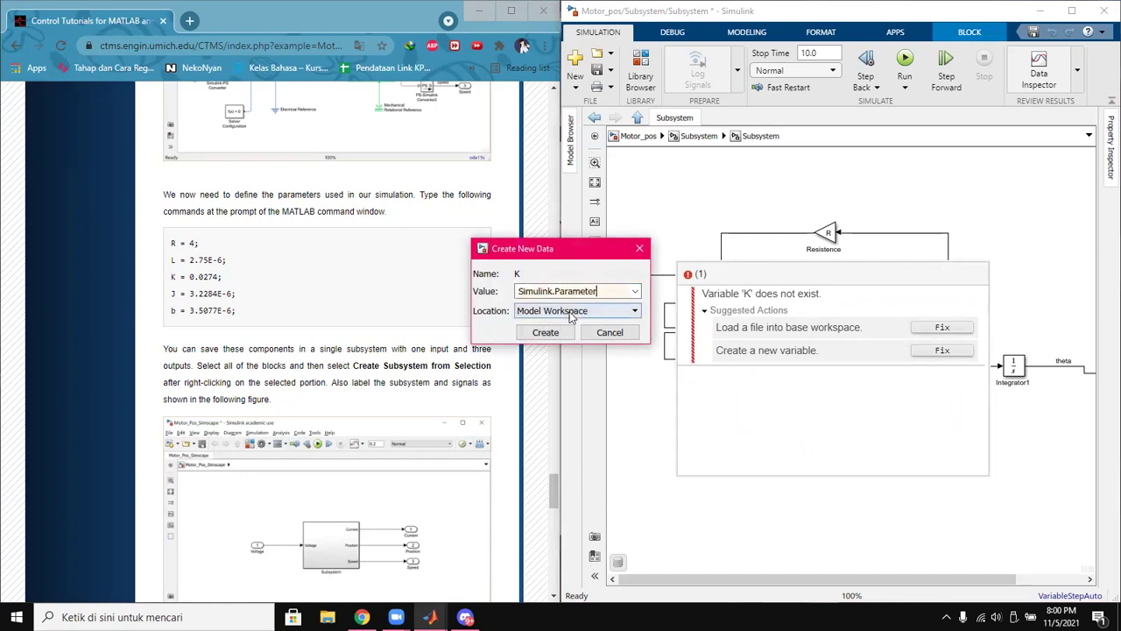
left_click(544, 333)
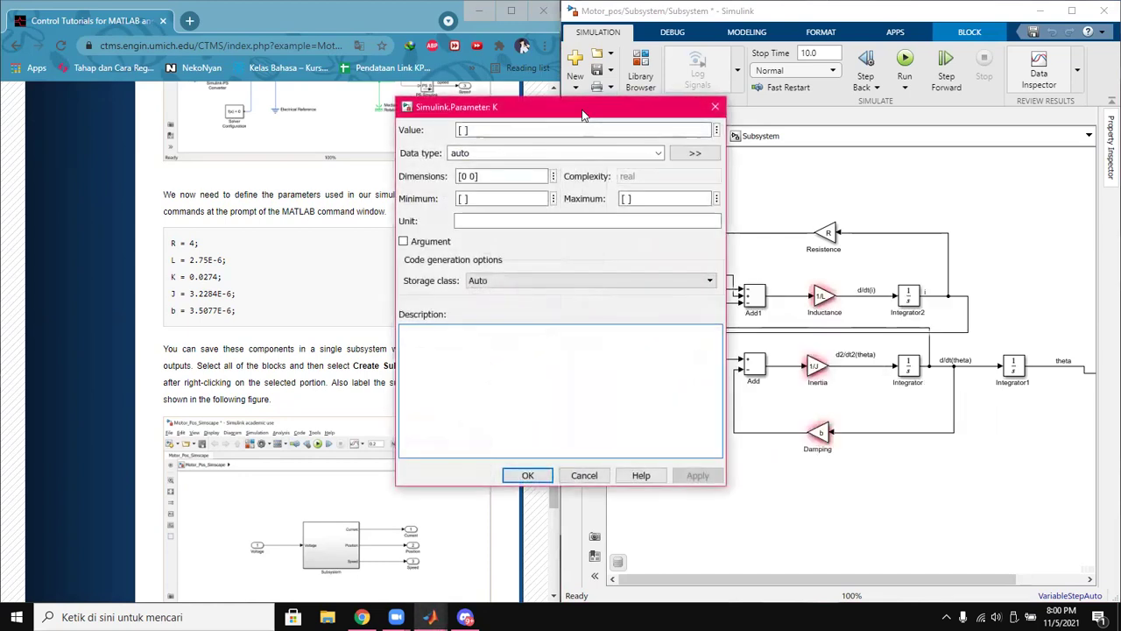
Set the value of parameter K to 0.0274, copied from the tutorial's parameter list, and apply it.
left_click_drag(585, 114, 938, 233)
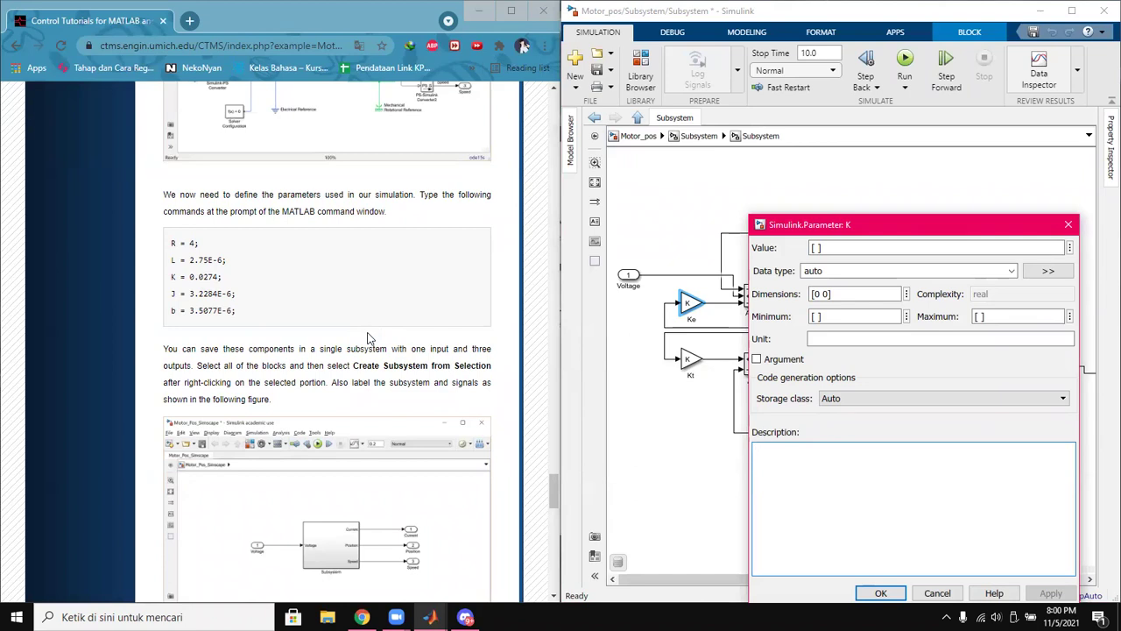
double_click(835, 249)
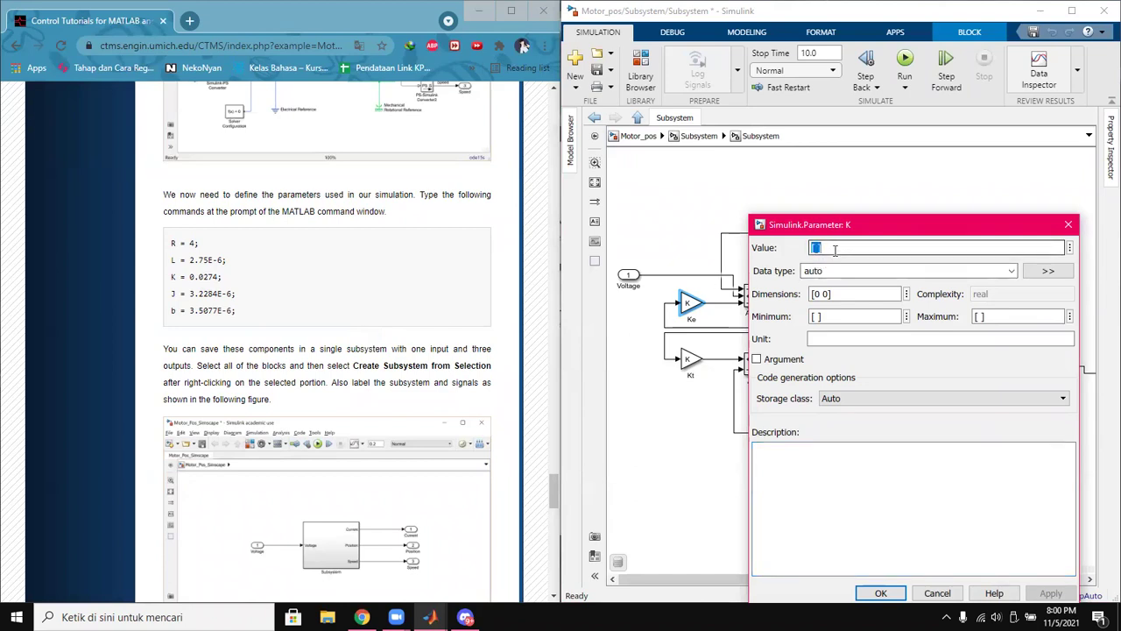
left_click_drag(219, 278, 194, 278)
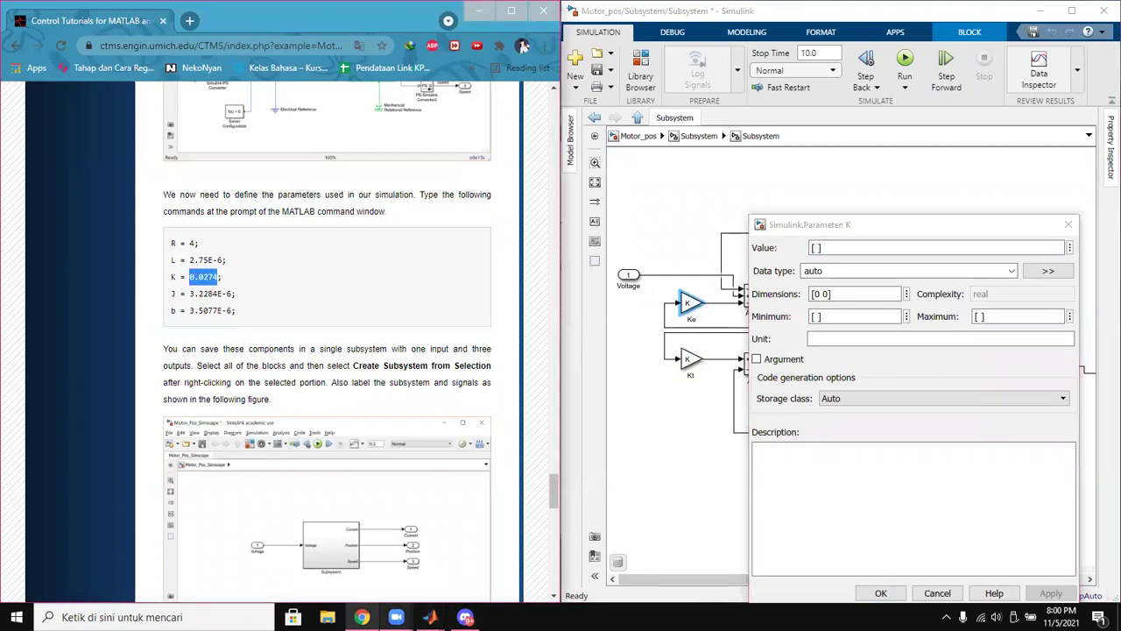
mouse_move(429, 617)
left_click(541, 572)
key("ctrl+v")
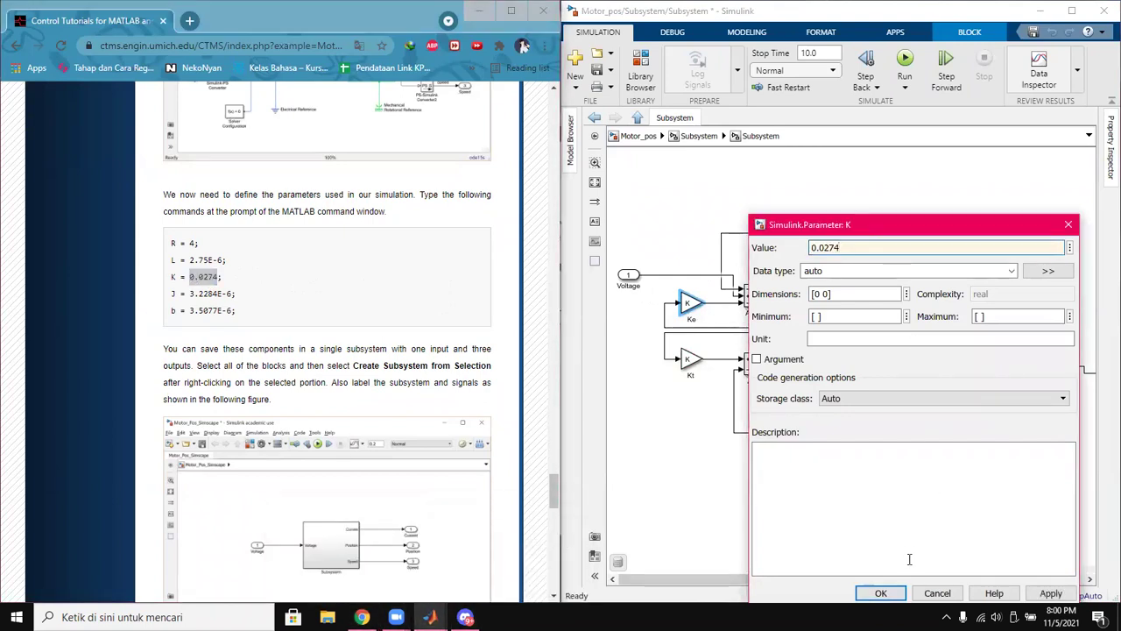
left_click(1051, 593)
left_click(876, 592)
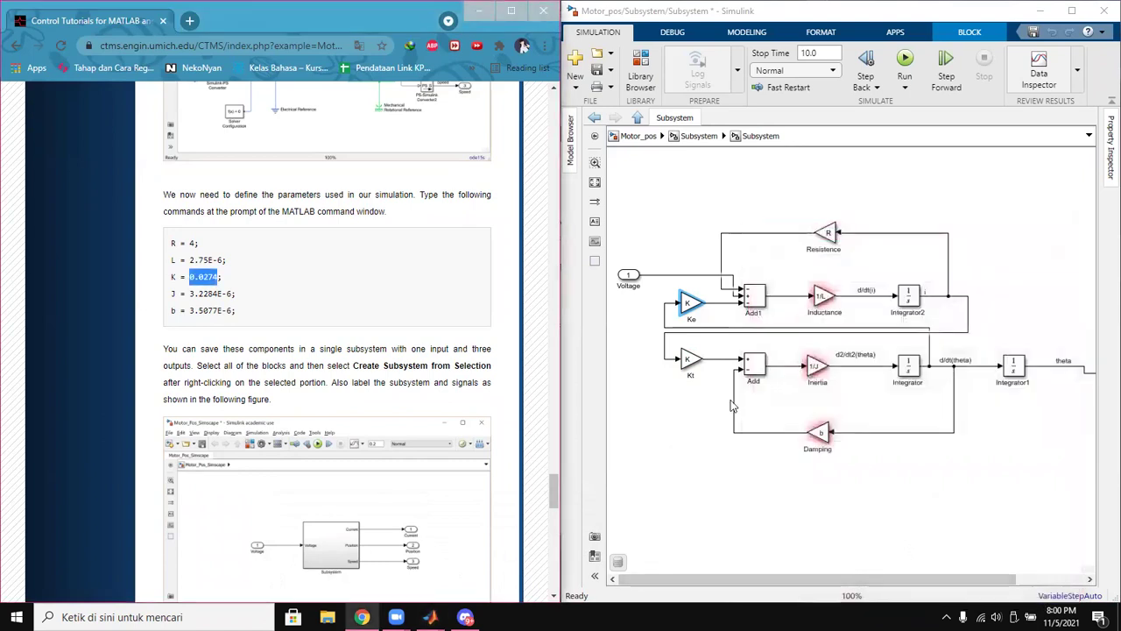
Create the missing variable b for the Damping gain as a Simulink.Parameter in the model workspace.
left_click(699, 308)
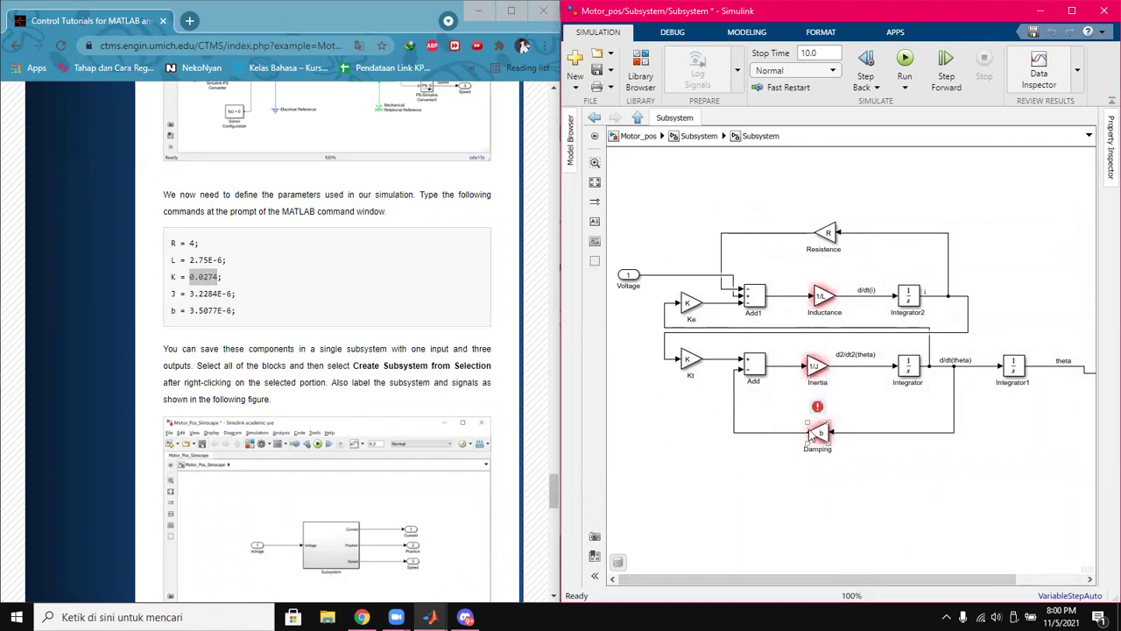
right_click(799, 375)
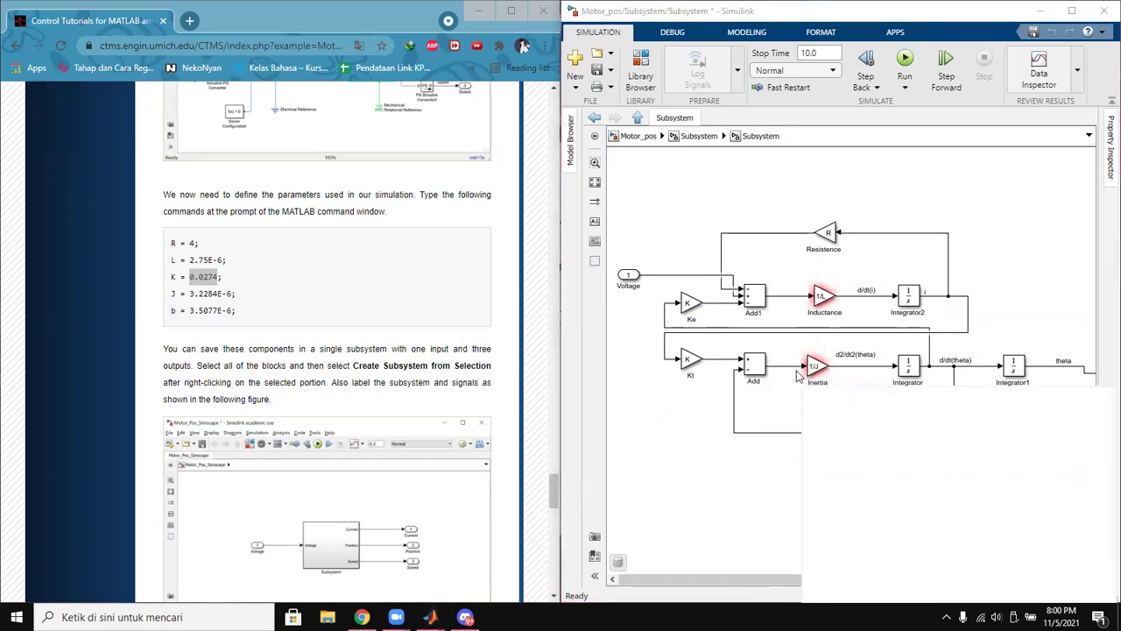
left_click(815, 342)
left_click(1047, 475)
left_click(633, 292)
left_click(605, 306)
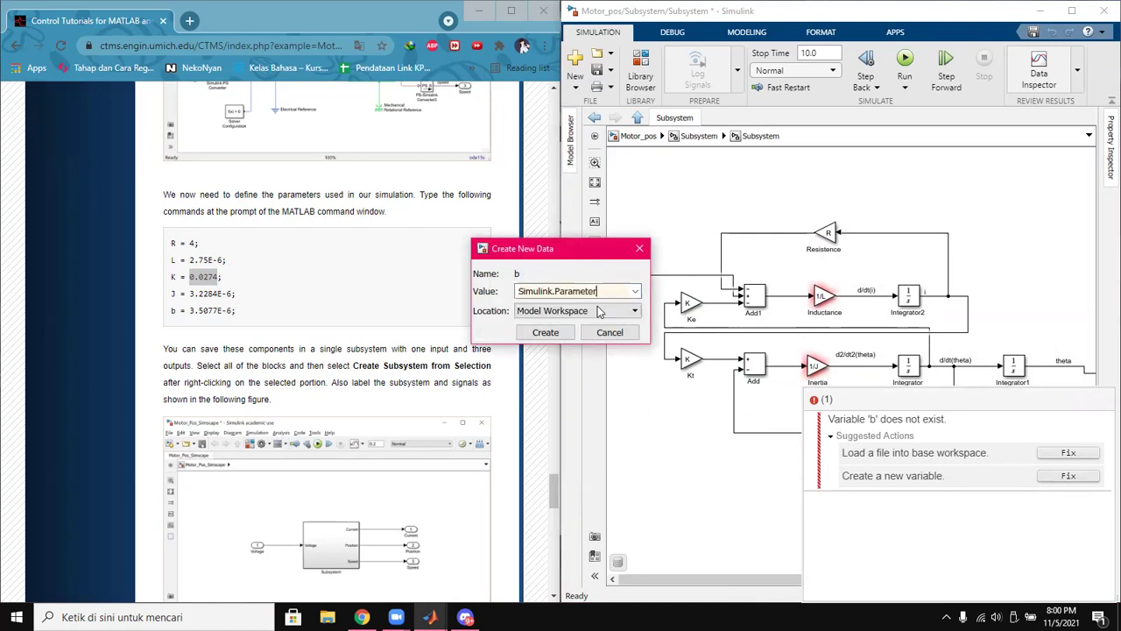
left_click(553, 333)
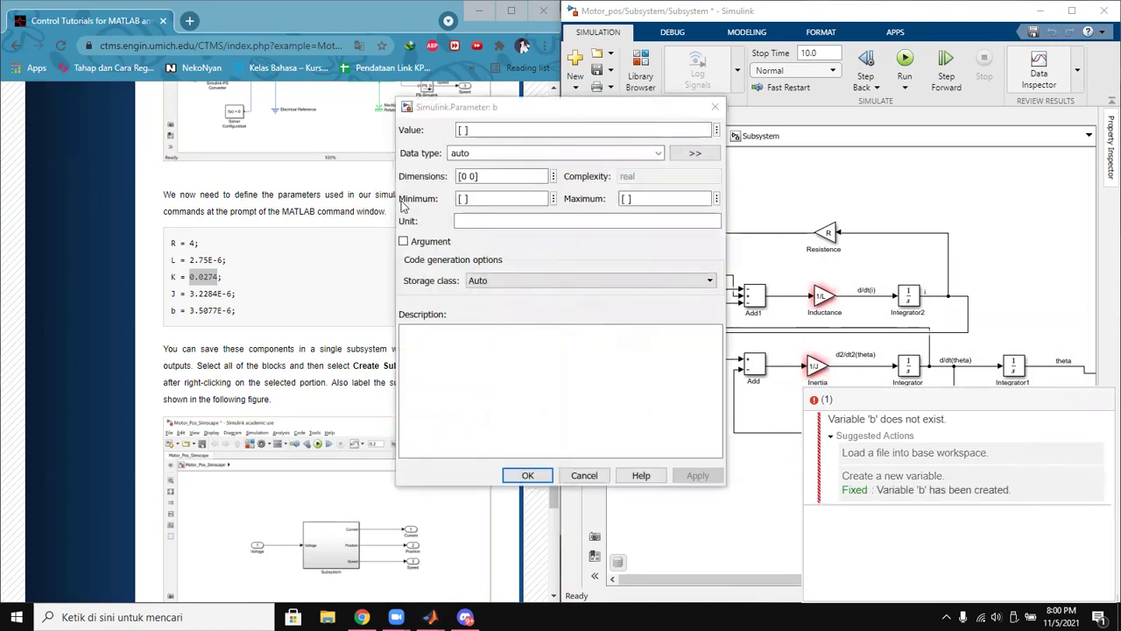
Set the value of parameter b to 3.5077E-6, copied from the tutorial's parameter list, and apply it.
left_click(480, 131)
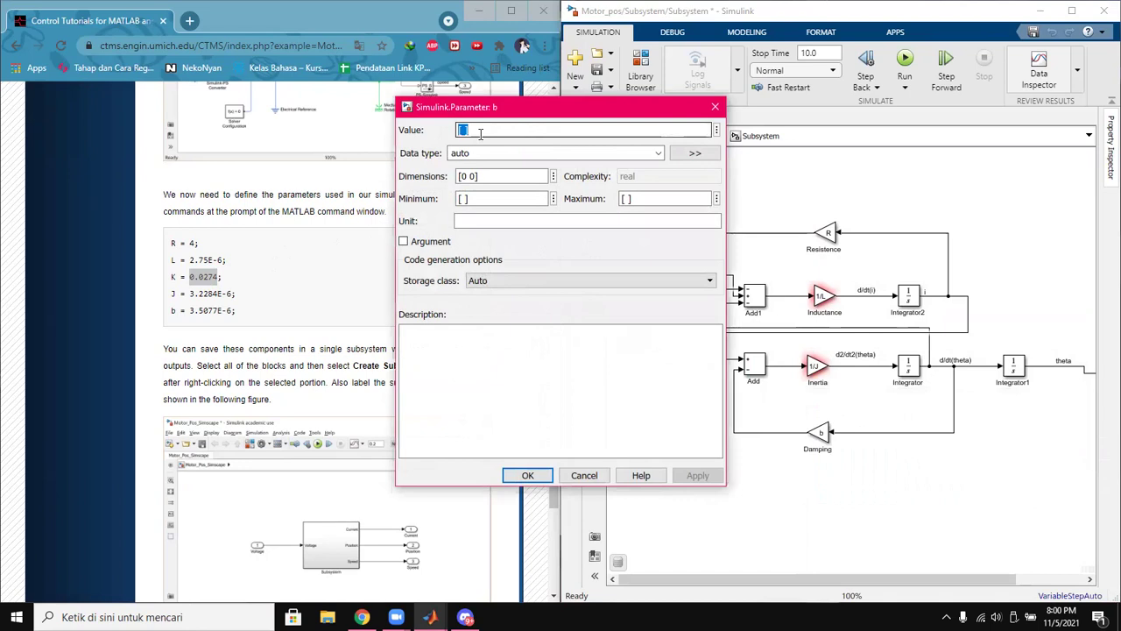
left_click(233, 311)
left_click_drag(232, 311, 190, 324)
key("ctrl+c")
left_click(430, 616)
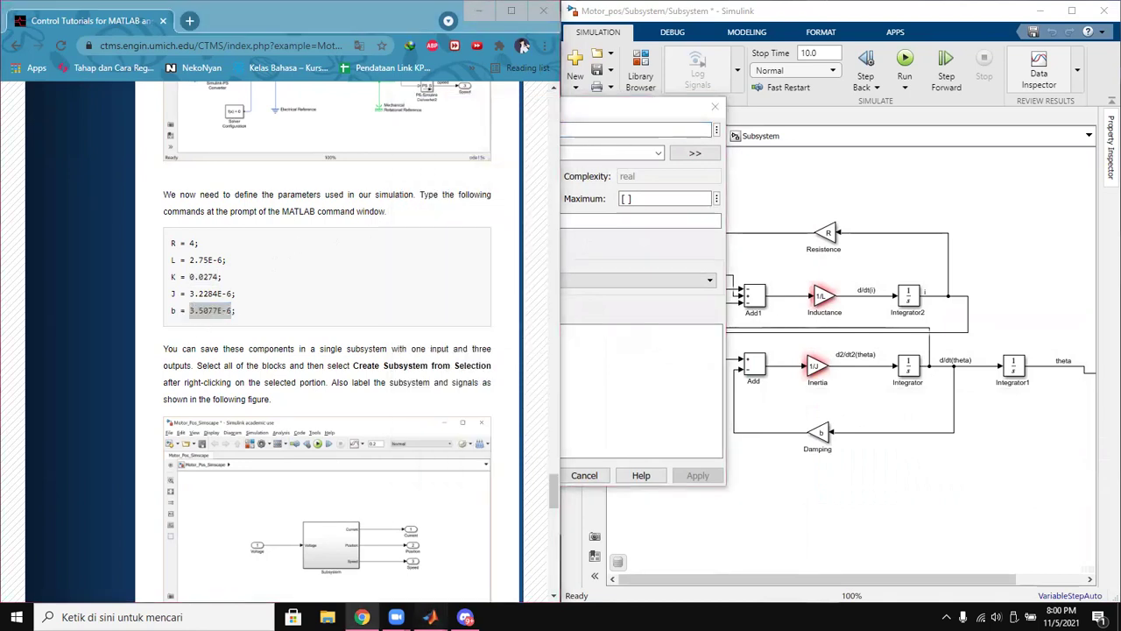
left_click(542, 547)
key("ctrl+v")
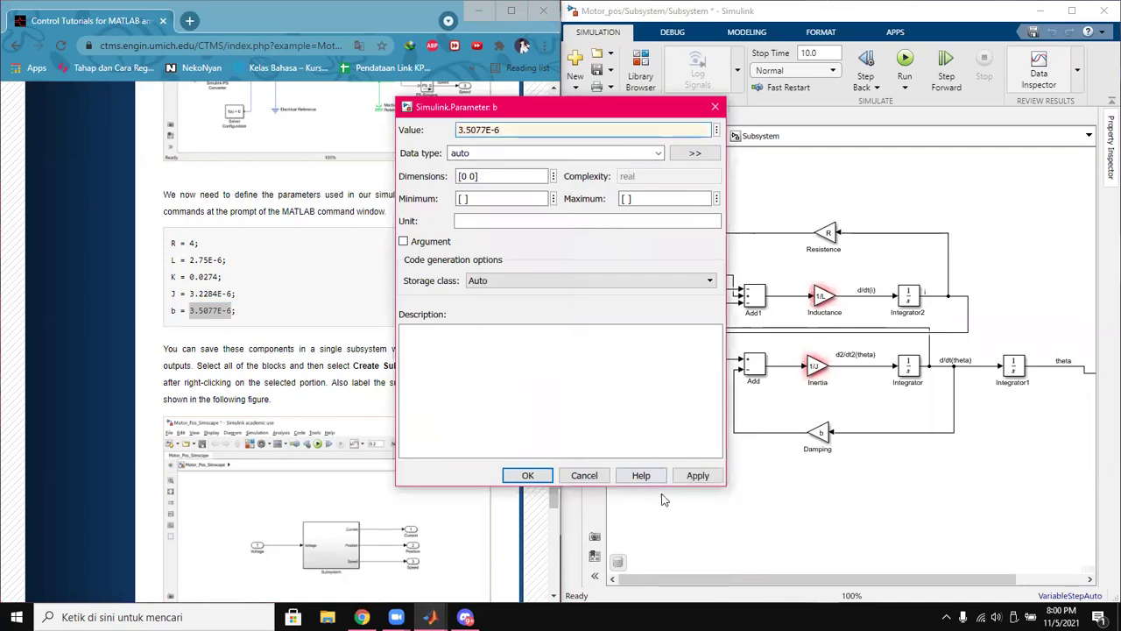
left_click(698, 475)
left_click(527, 474)
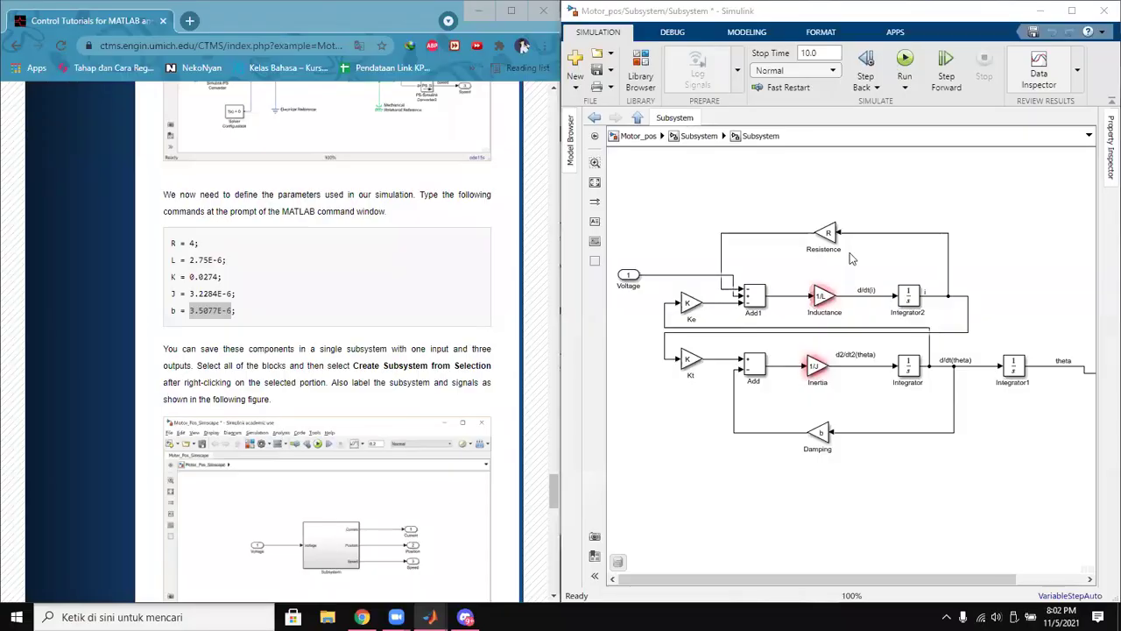
Create the missing variable L for the Inductance gain as a Simulink.Parameter in the model workspace.
double_click(824, 294)
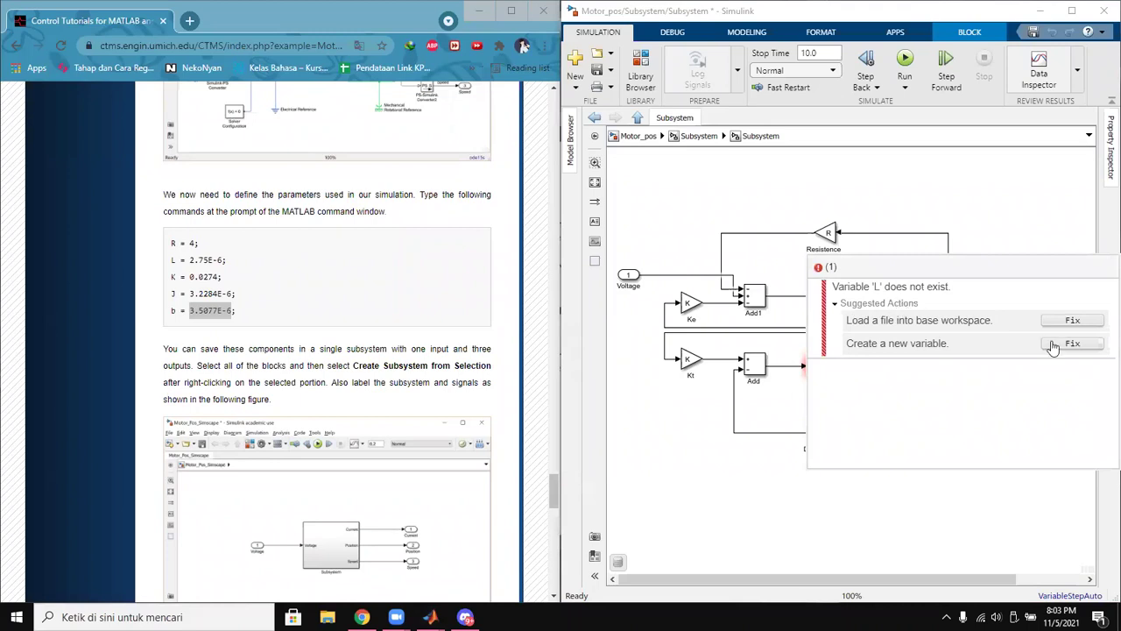
left_click(1064, 344)
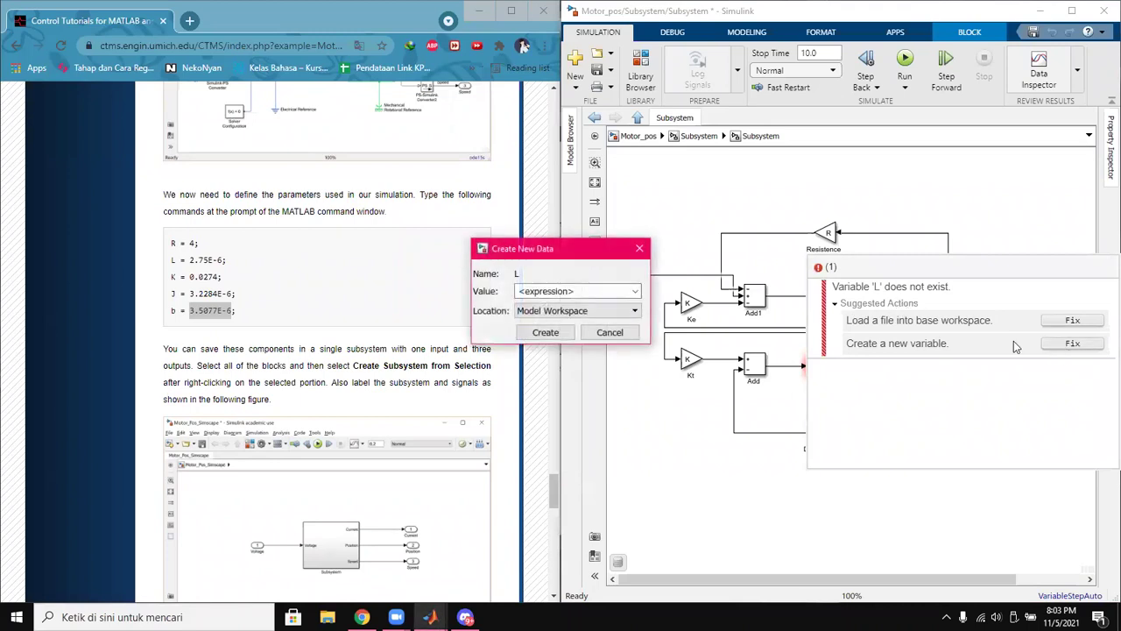
left_click(608, 292)
left_click(586, 303)
left_click(546, 332)
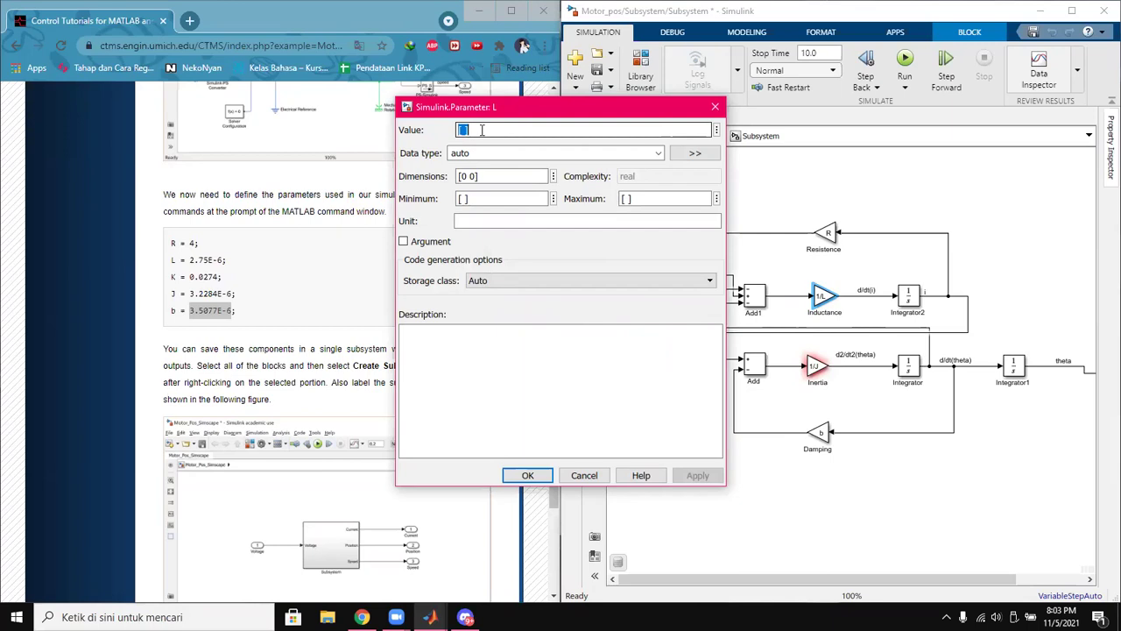
Set the value of parameter L to 2.75E-6, copied from the tutorial's parameter list, and apply it.
left_click_drag(190, 260, 227, 260)
right_click(225, 261)
left_click(245, 269)
mouse_move(430, 616)
left_click(502, 558)
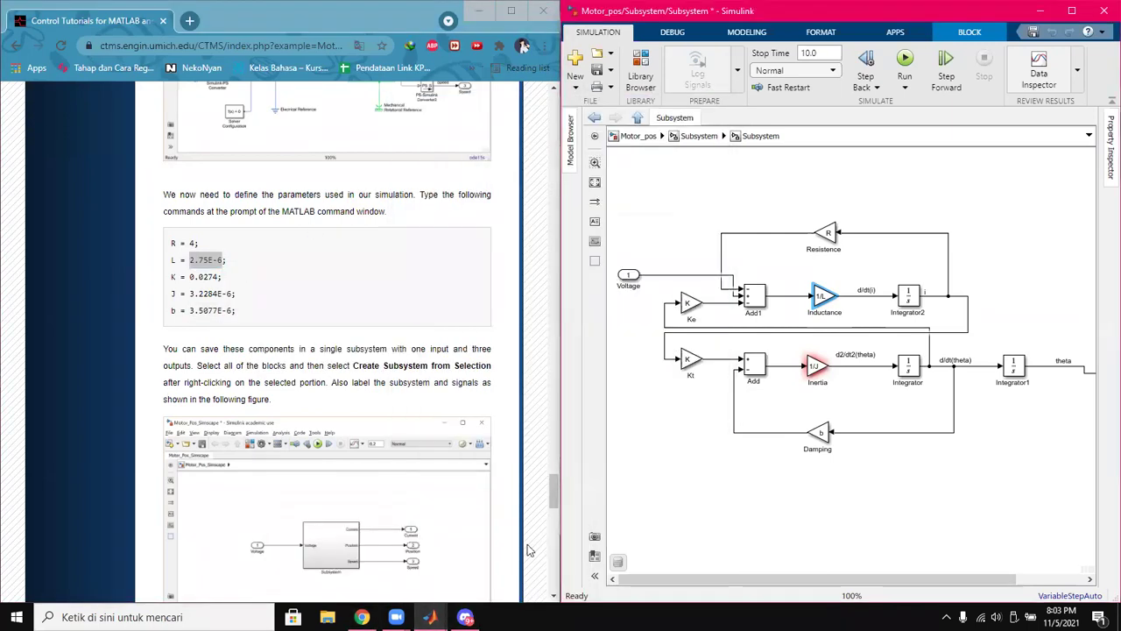
left_click(531, 560)
key("ctrl+v")
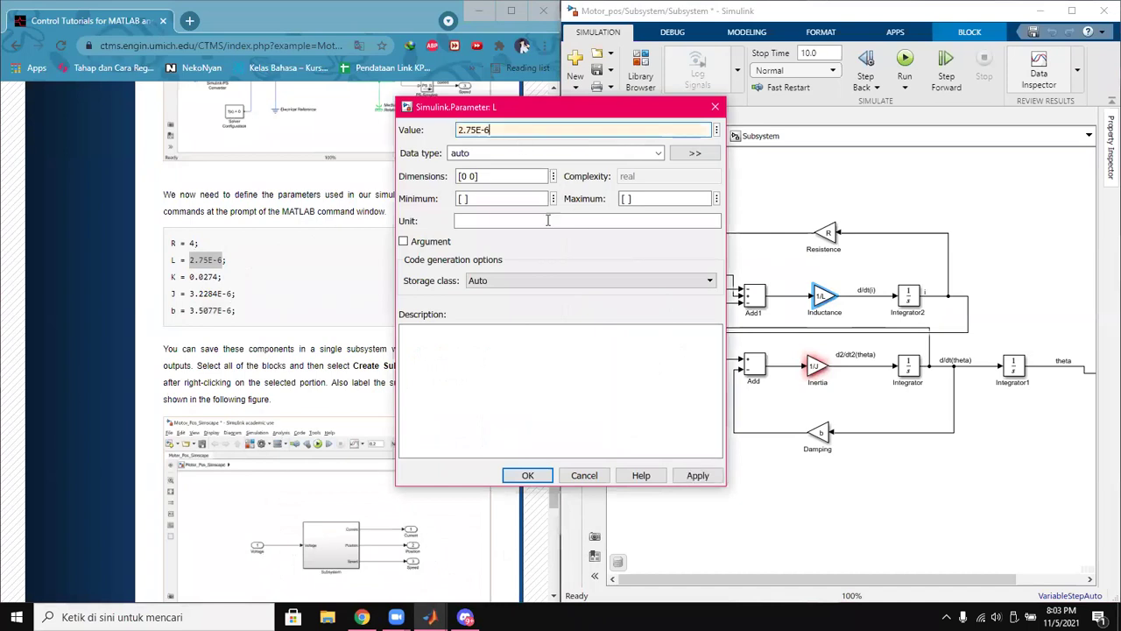
left_click(697, 475)
left_click(527, 475)
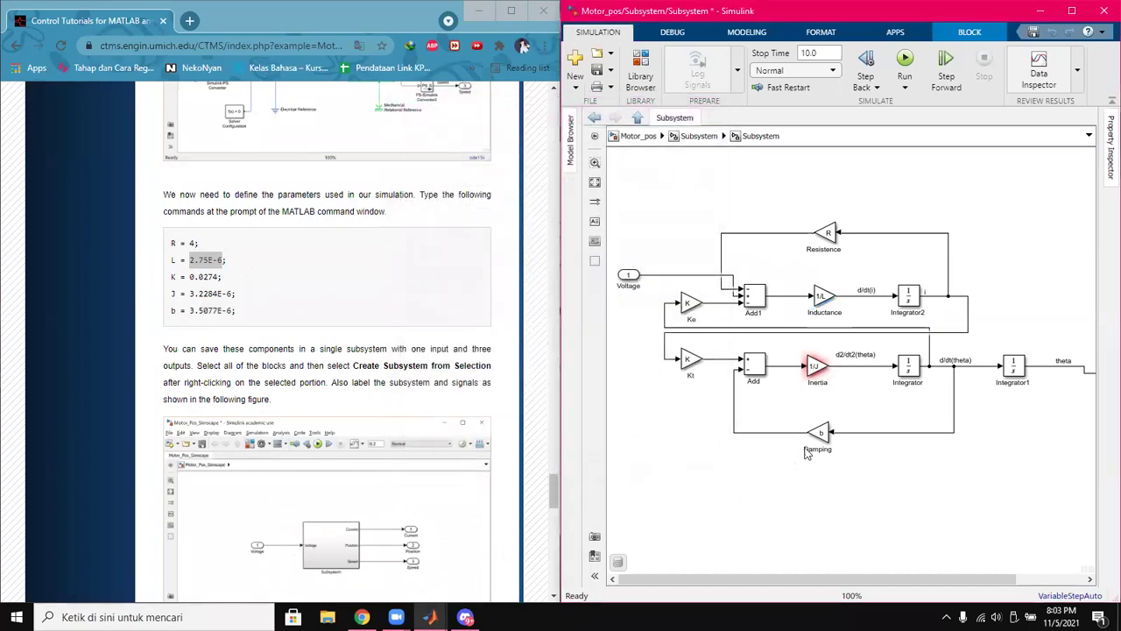
Create the missing variable J for the Inertia gain as a Simulink.Parameter in the model workspace.
double_click(815, 366)
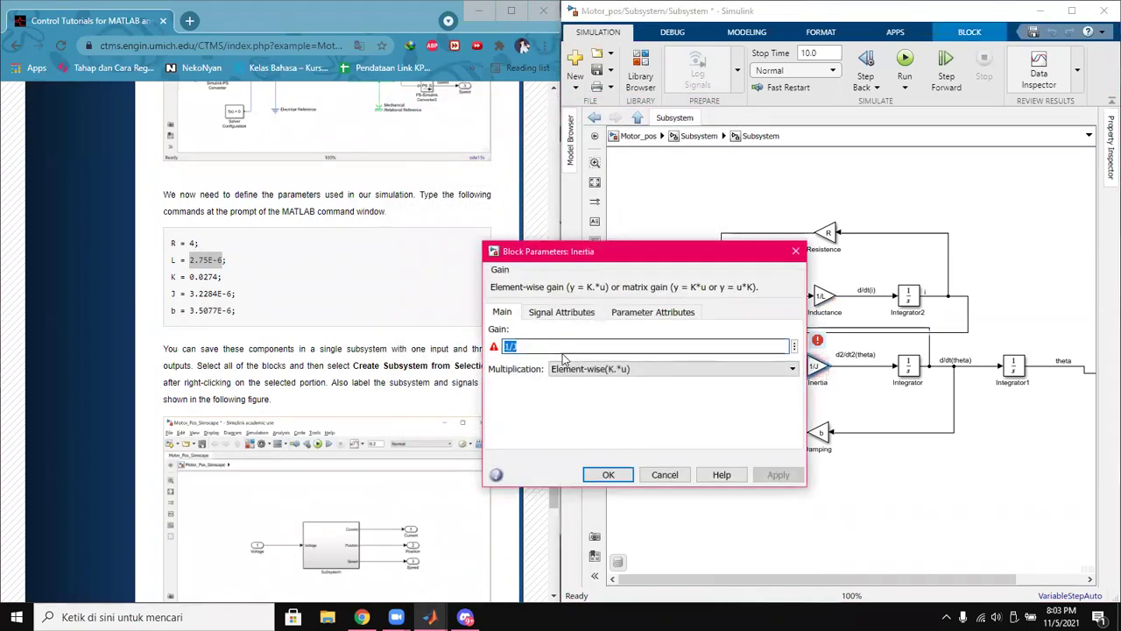
key("Return")
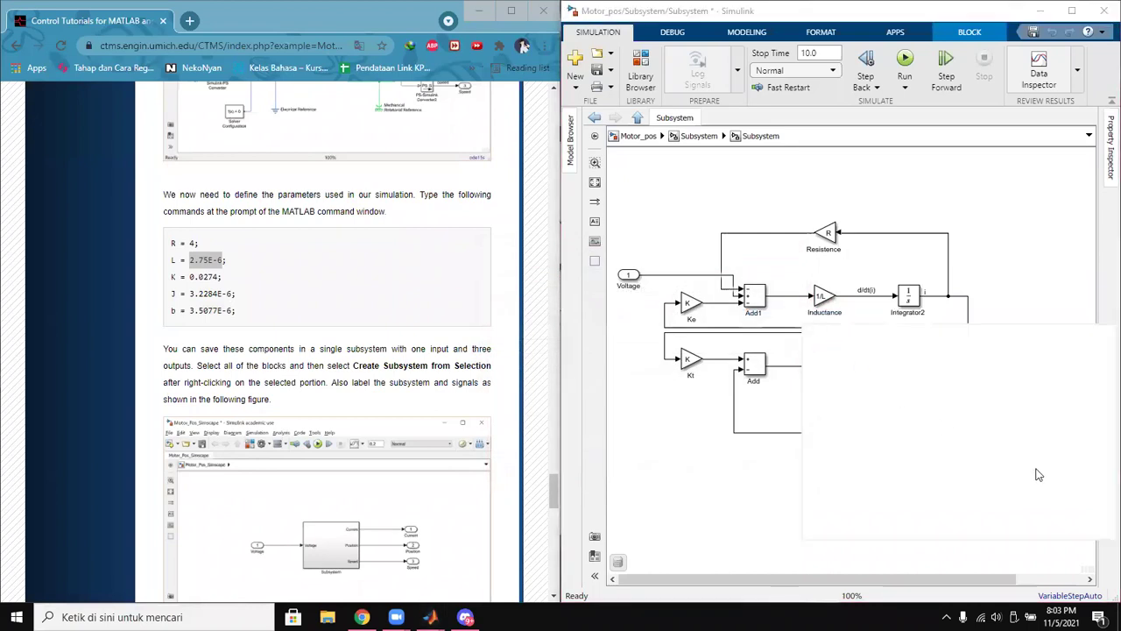
left_click(1069, 412)
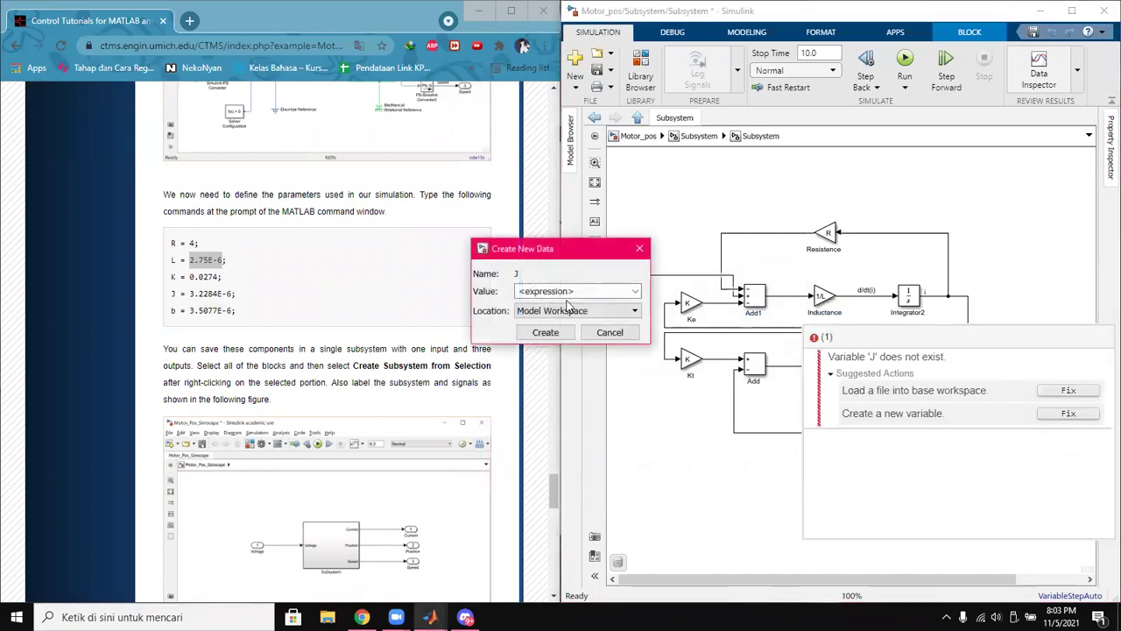
left_click(624, 291)
left_click(561, 303)
left_click(546, 332)
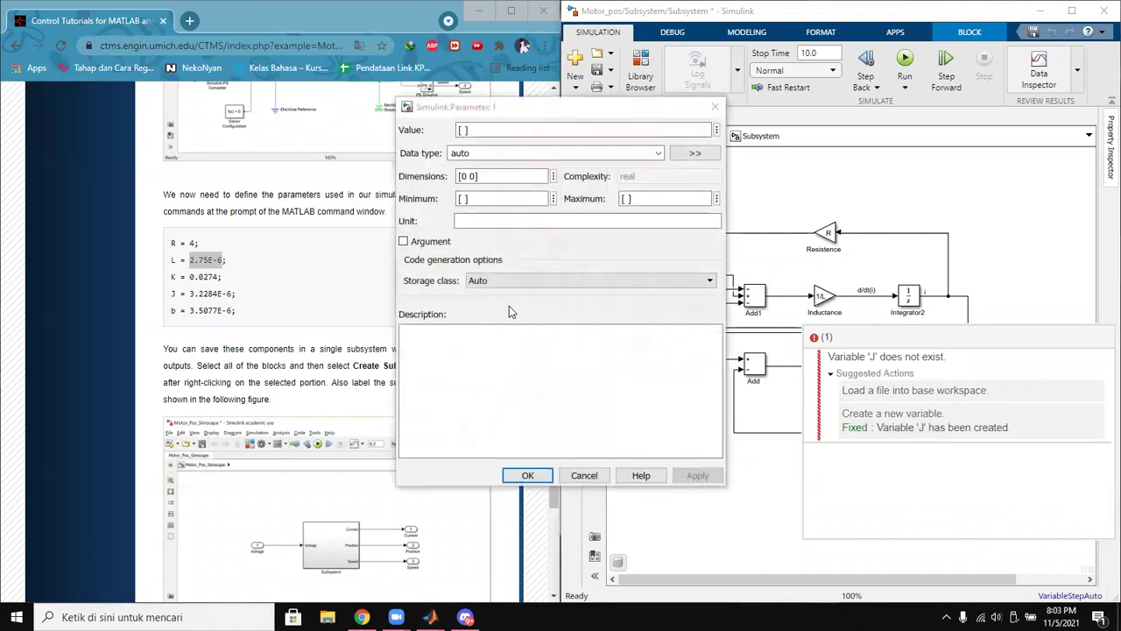
Set the value of parameter J to 3.2284E-6, copied from the tutorial's parameter list, and apply it.
left_click_drag(194, 294, 234, 297)
key("ctrl+c")
left_click(638, 254)
left_click(583, 130)
key("ctrl+v")
left_click(698, 476)
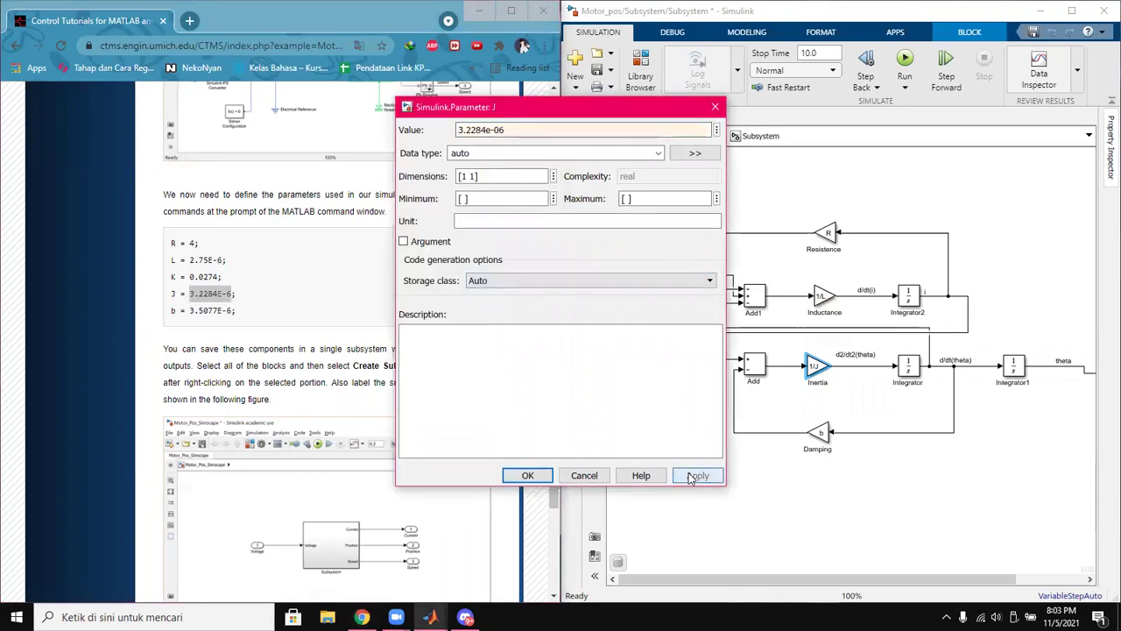
left_click(527, 476)
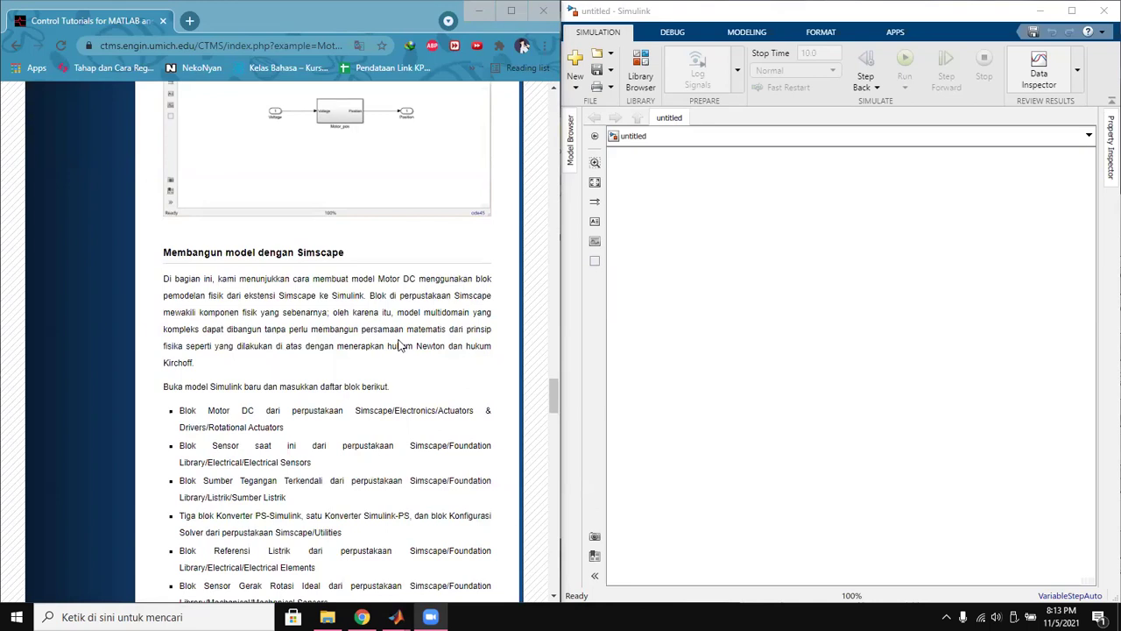
Find the block list in the tutorial's Simscape section and show the page in English.
scroll(295, 288, "down", 3)
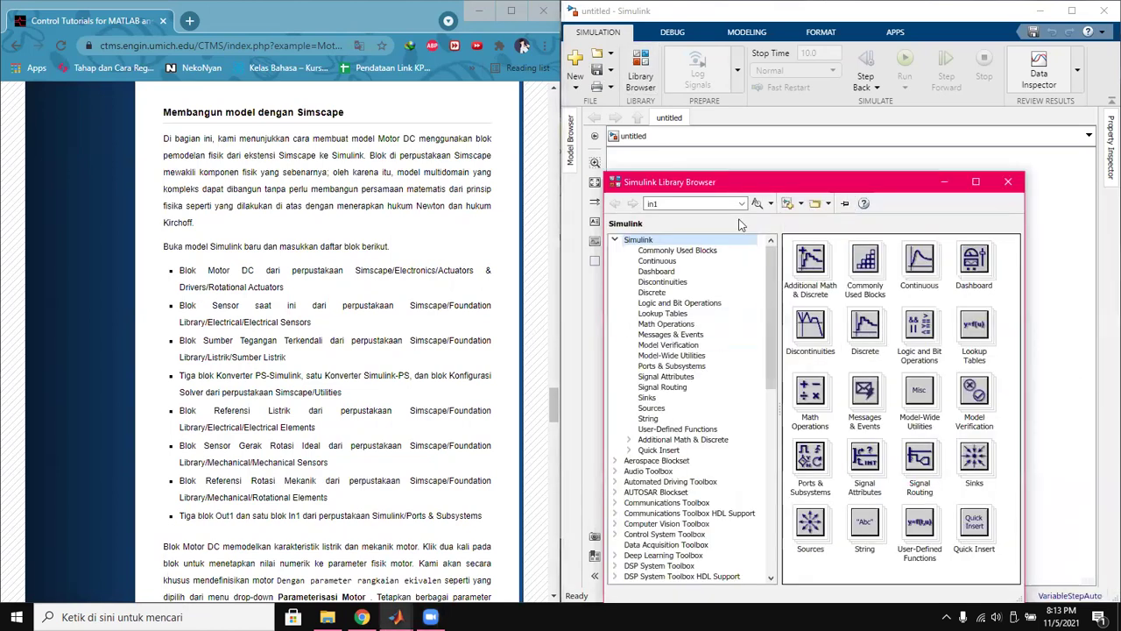
right_click(406, 233)
left_click(475, 382)
left_click(232, 77)
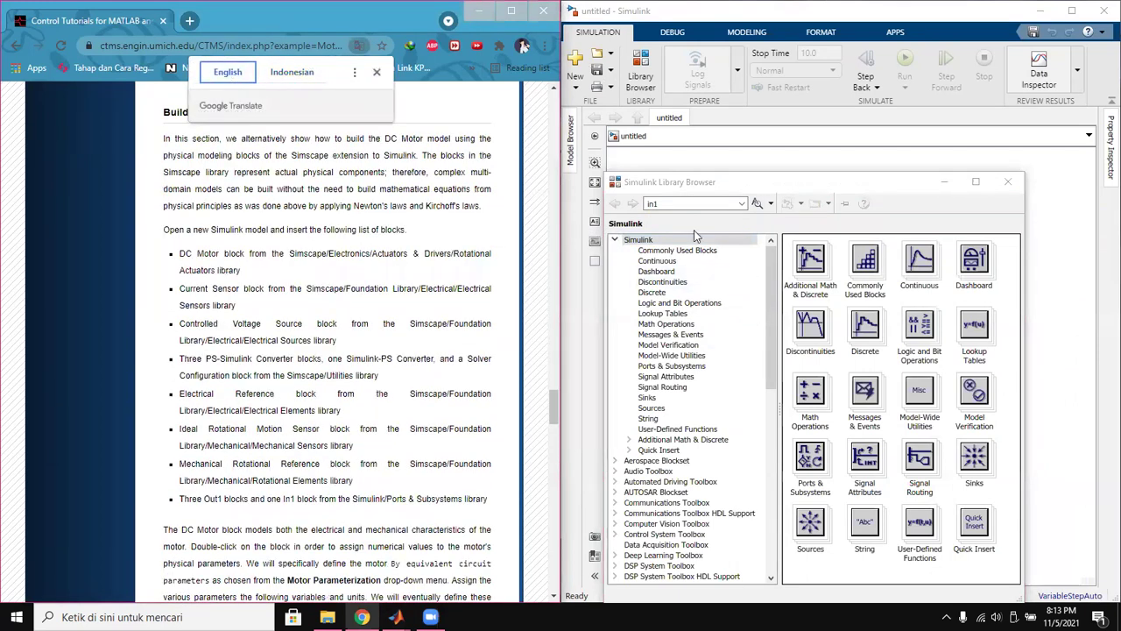
Search the block library for DC Motor and add the Simscape DC Motor block to the untitled model.
left_click(681, 203)
type("DC m")
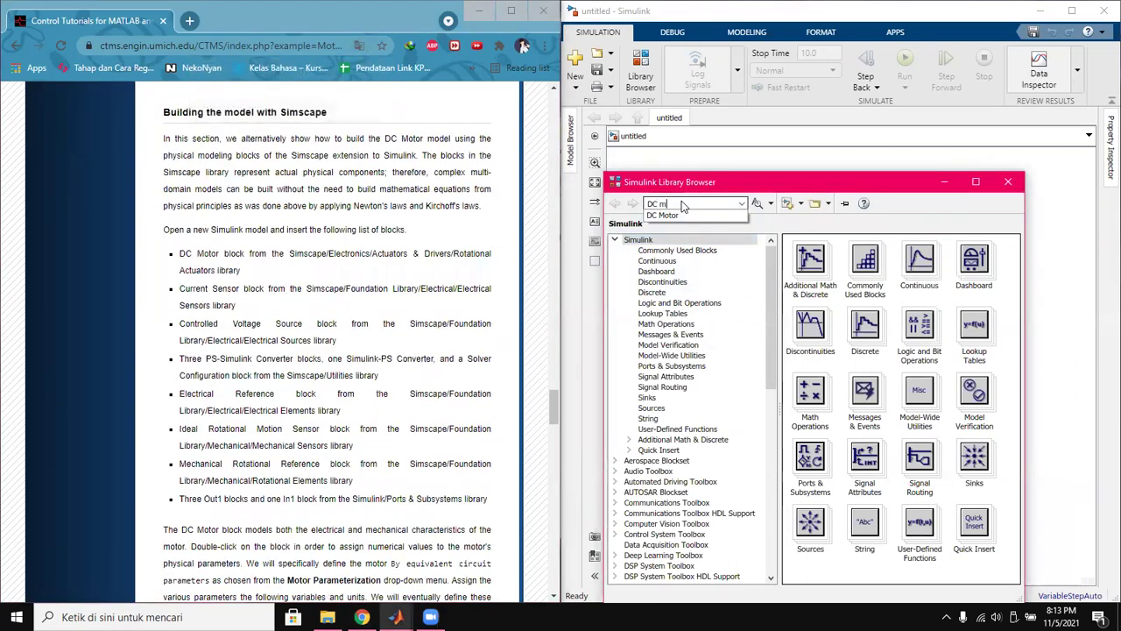
left_click(683, 215)
left_click(754, 204)
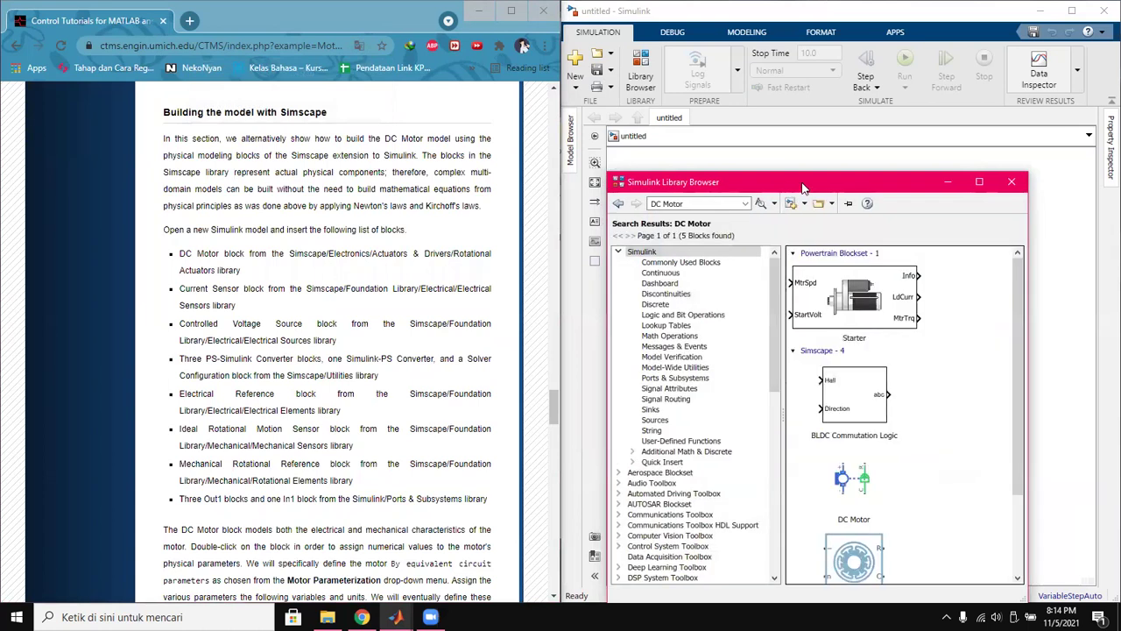
left_click_drag(803, 187, 1020, 251)
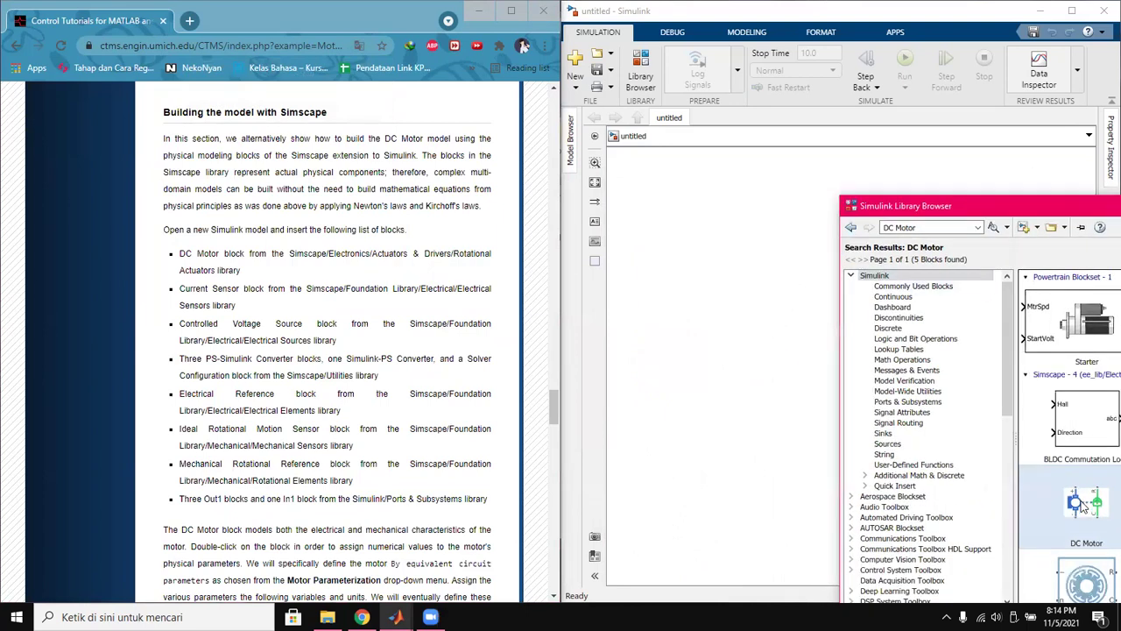
left_click(727, 420)
mouse_move(396, 616)
left_click(501, 565)
left_click(752, 333)
Search the library for "current sensor" and place the Electrical Sensors Current Sensor block directly below the DC Motor.
left_click_drag(980, 208, 905, 204)
left_click(857, 225)
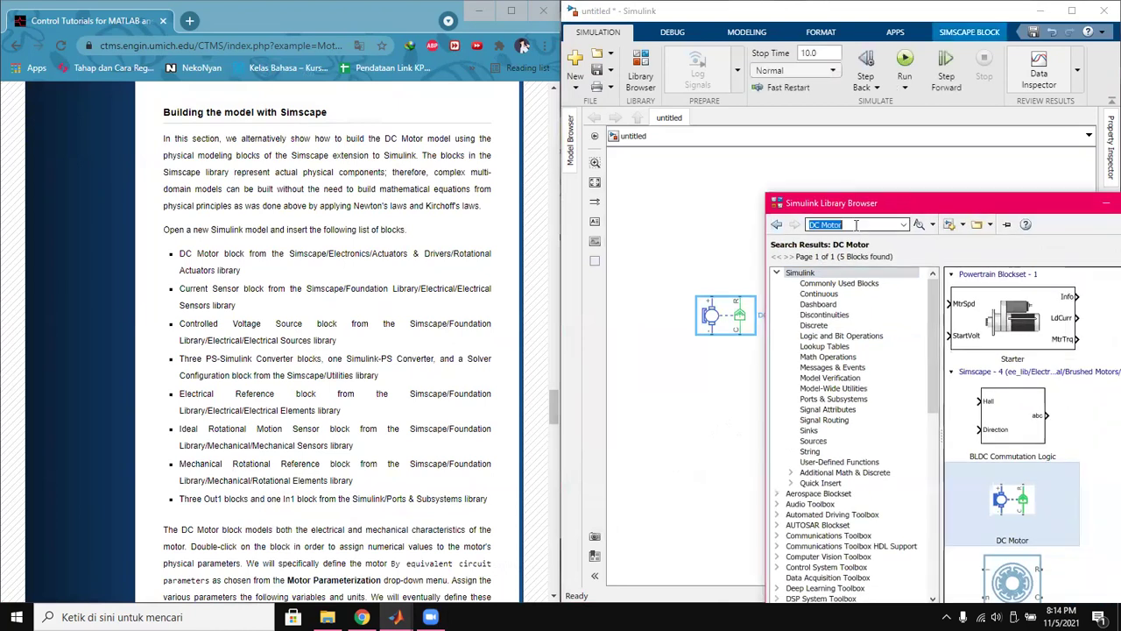
type("current sensor")
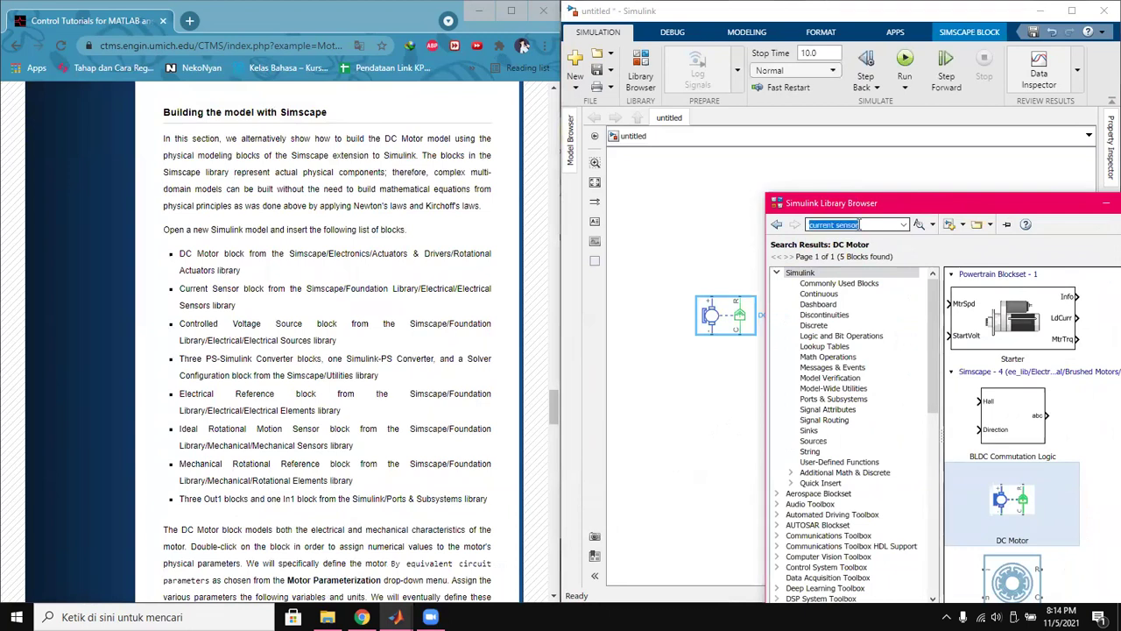
key("Return")
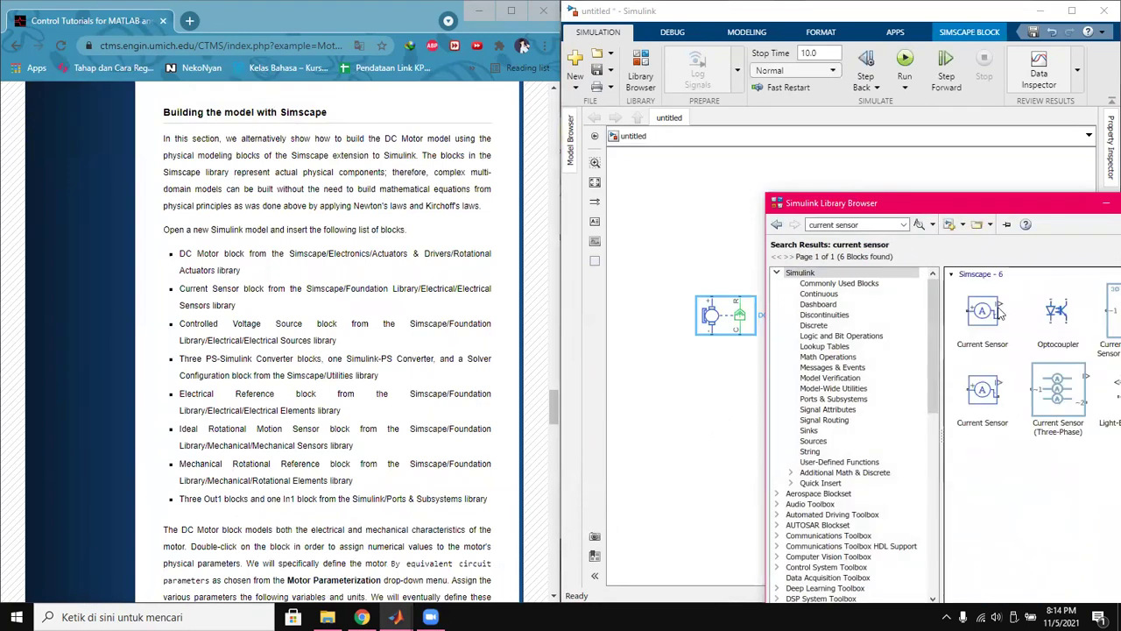
mouse_move(999, 314)
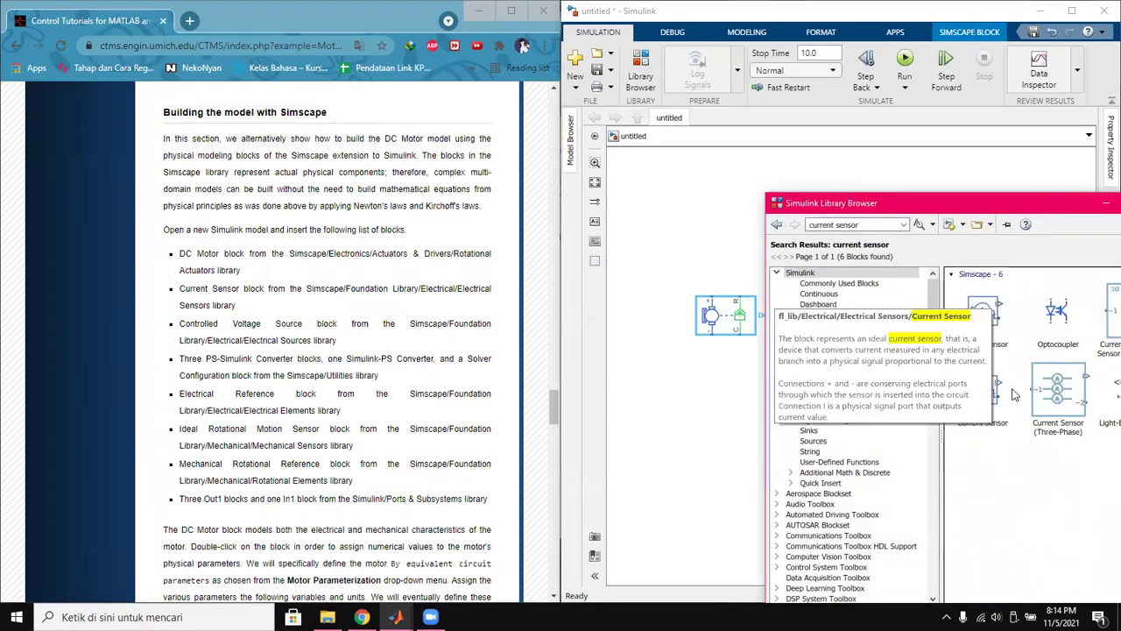
left_click_drag(999, 314, 686, 388)
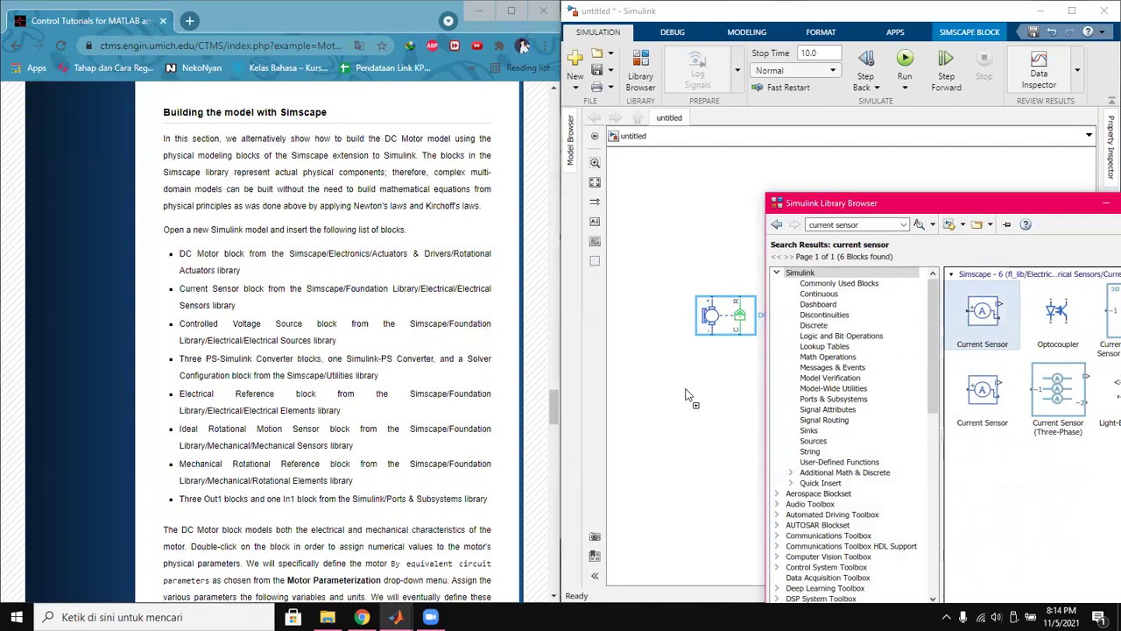
mouse_move(976, 313)
left_mouse_down()
mouse_move(771, 386)
mouse_move(831, 373)
left_mouse_up()
mouse_move(691, 385)
left_mouse_down()
mouse_move(745, 383)
mouse_move(729, 377)
left_mouse_up()
left_click(777, 409)
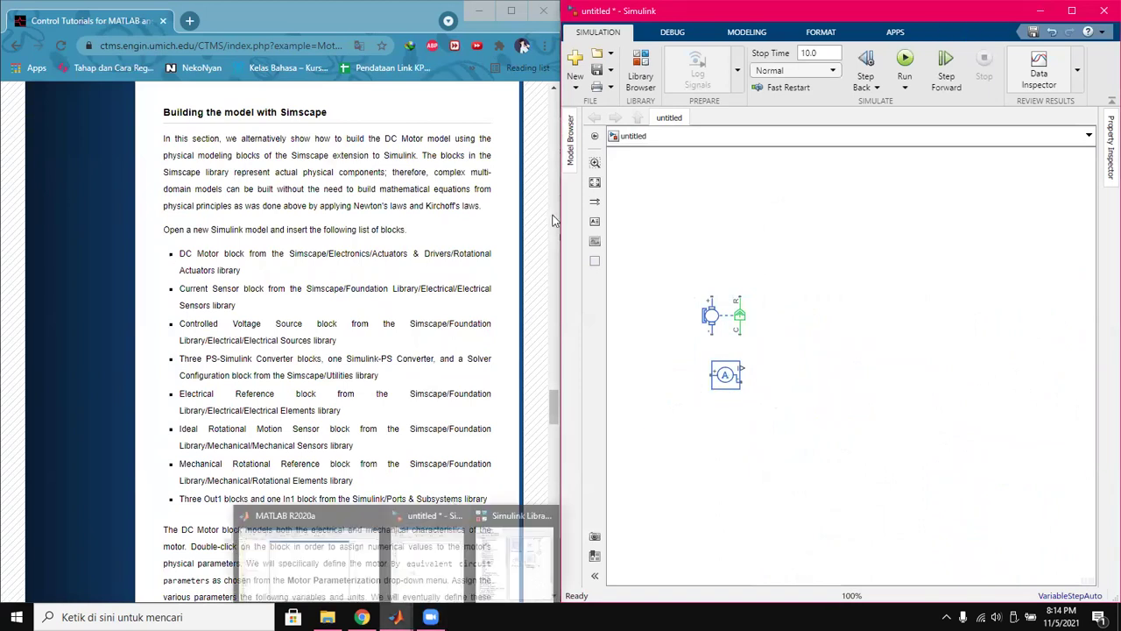
Search the library for "controlled voltage source" and place a Controlled Voltage Source block below the Current Sensor.
left_click(634, 66)
left_click(867, 224)
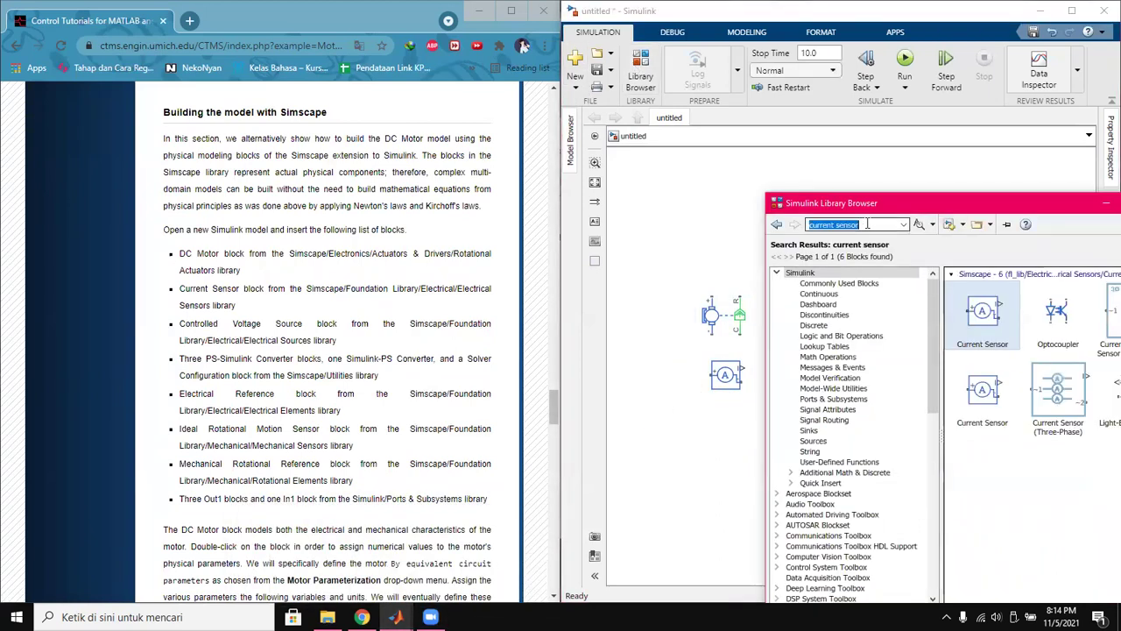
type("cont")
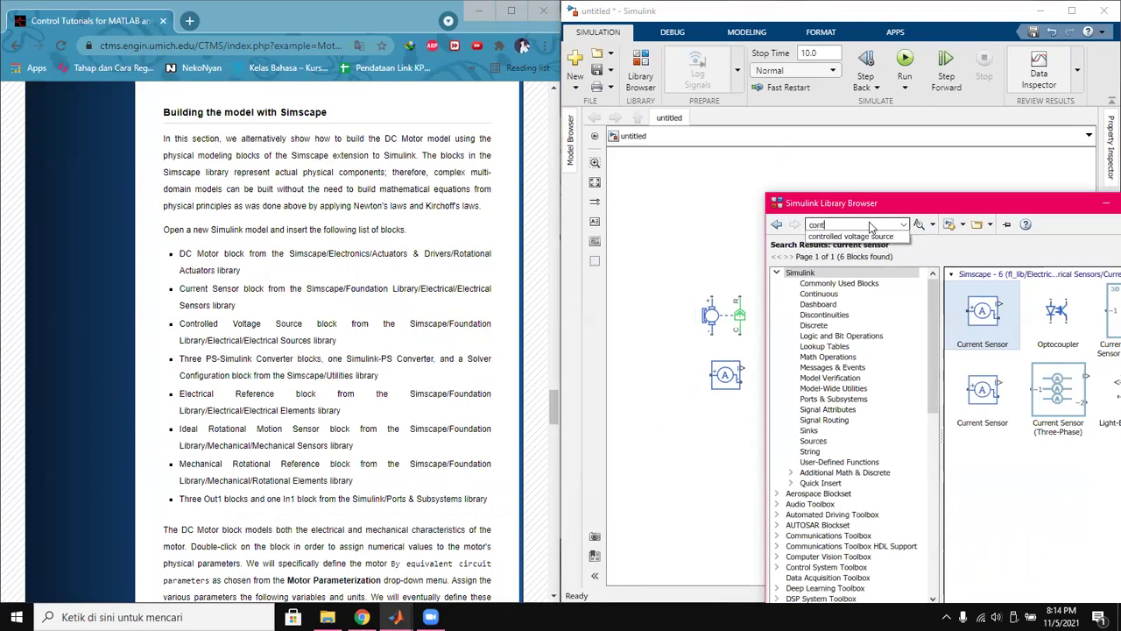
type("r")
left_click(863, 237)
key("Return")
left_click_drag(1013, 326, 726, 436)
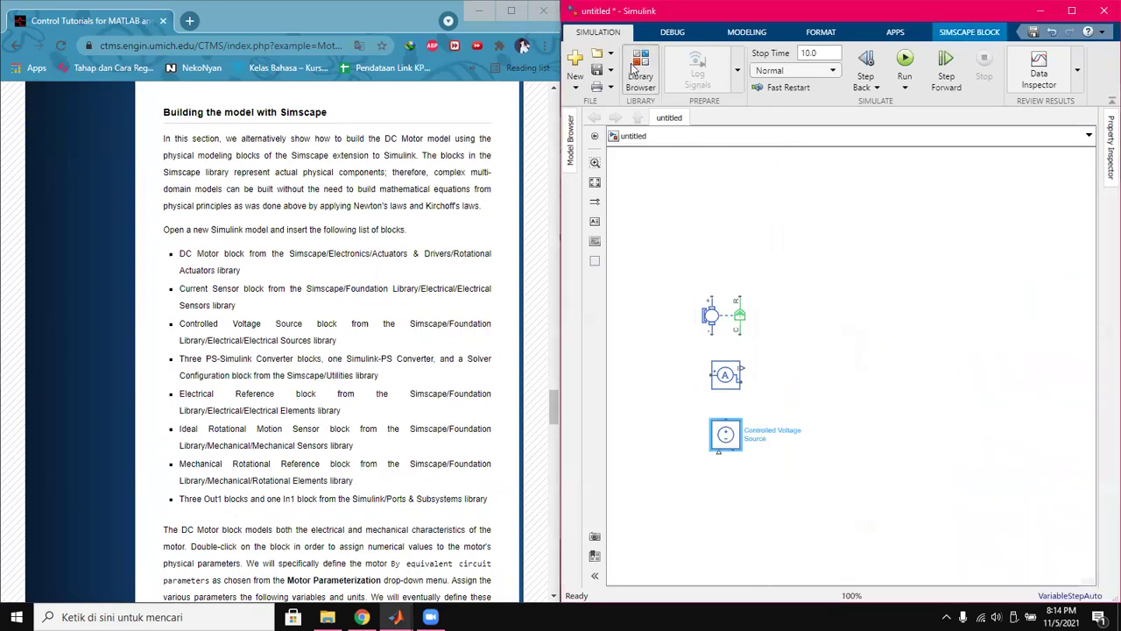
Search the library for "PS-simulink" and place a PS-Simulink Converter block above the DC Motor.
left_click(641, 70)
left_click(865, 225)
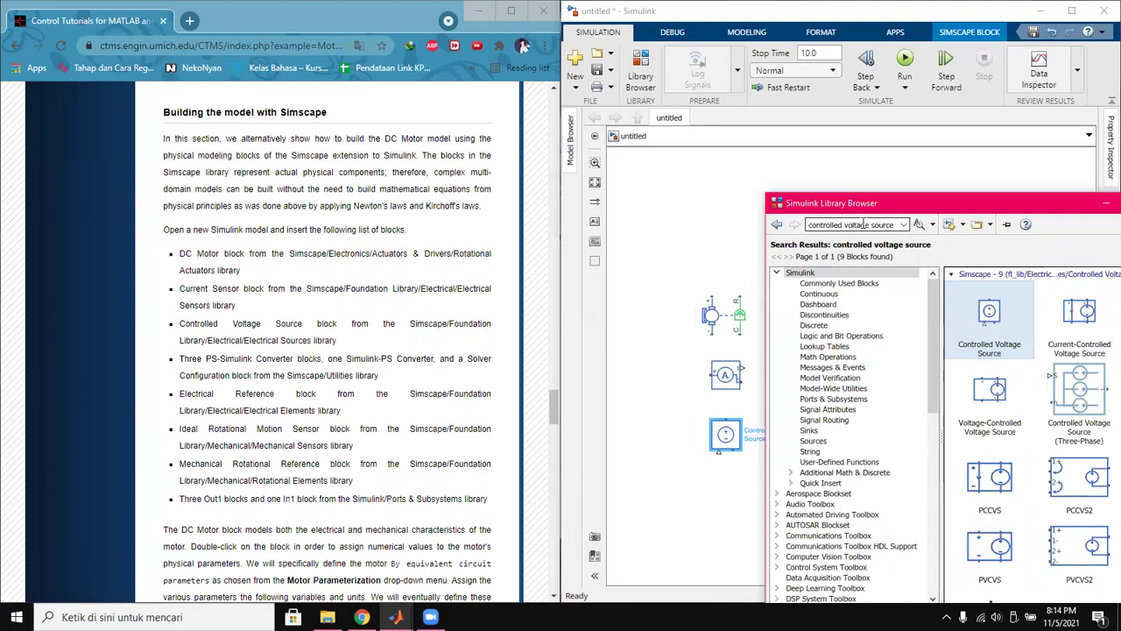
type("P")
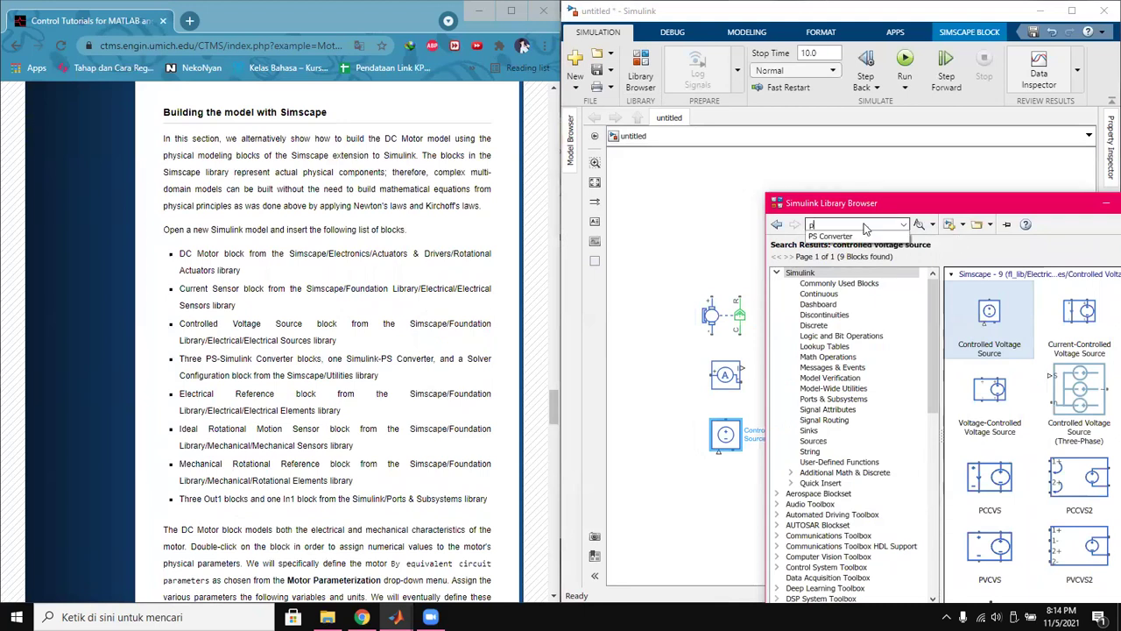
type("S-simulink")
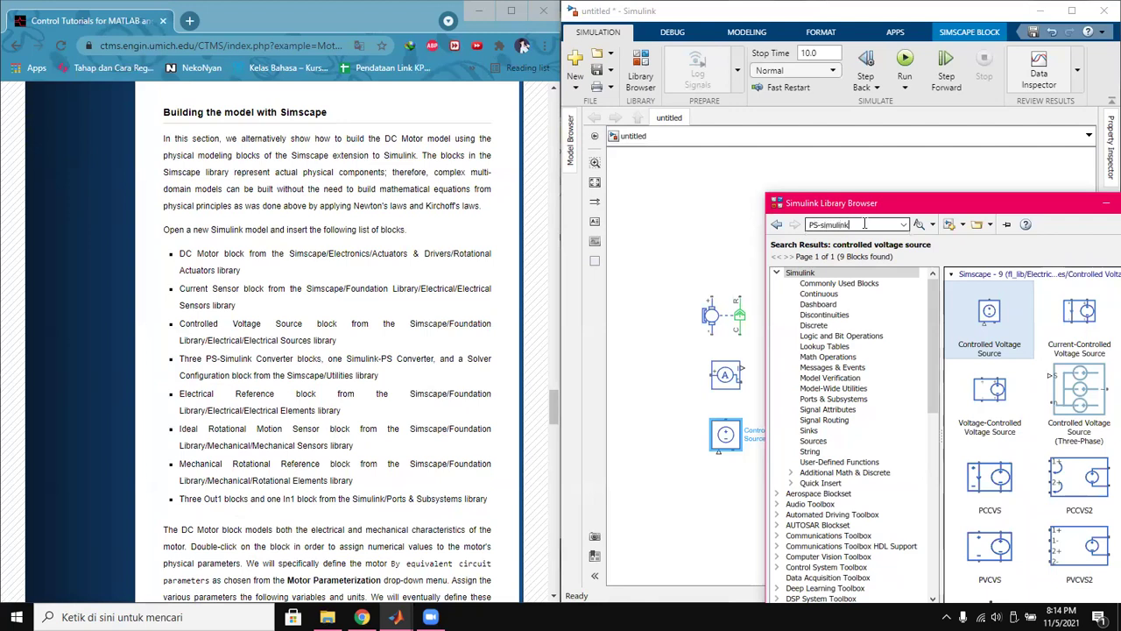
key("Return")
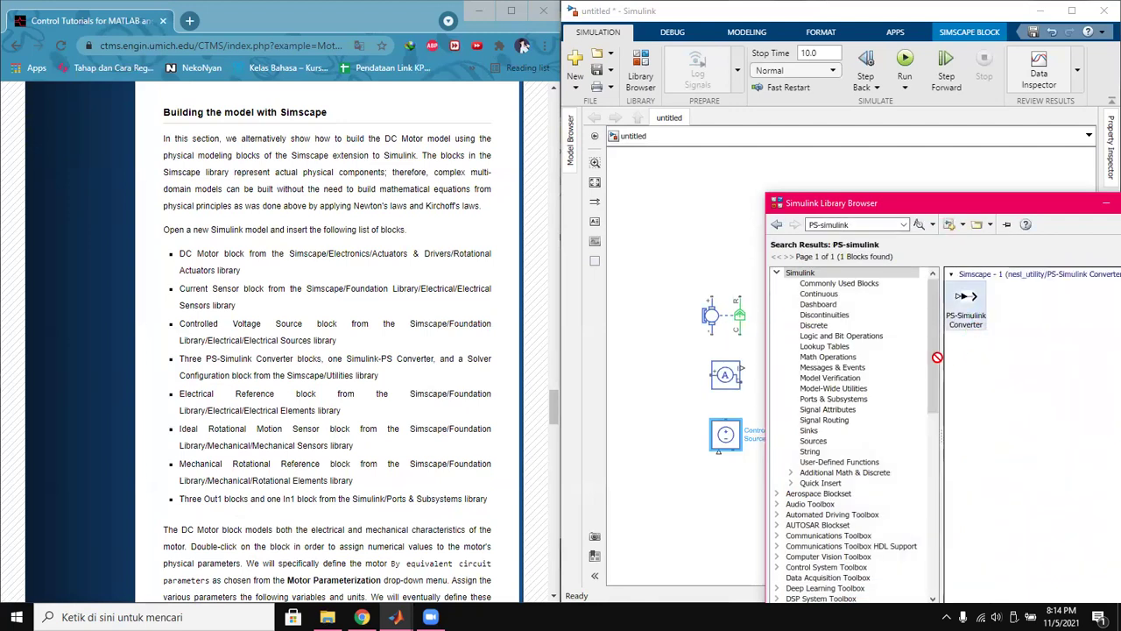
left_click(751, 236)
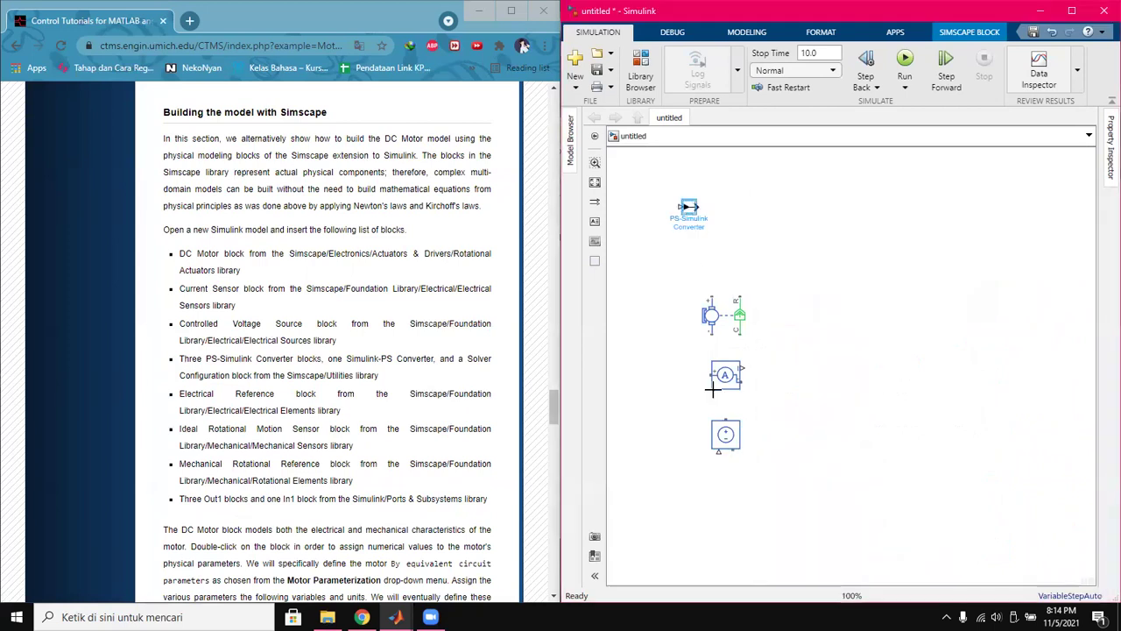
Duplicate the PS-Simulink Converter twice and line up all three converters in a row below the Controlled Voltage Source.
key("ctrl+c")
key("ctrl+v")
key("ctrl+v")
left_click_drag(711, 230, 680, 477)
left_click(699, 217)
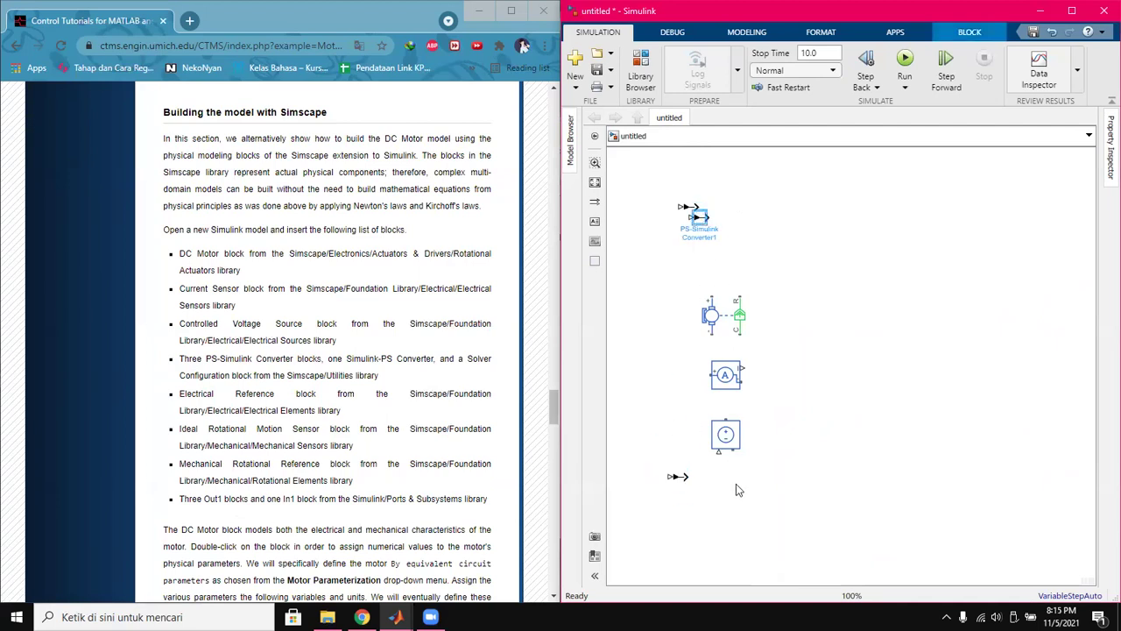
left_click(832, 317)
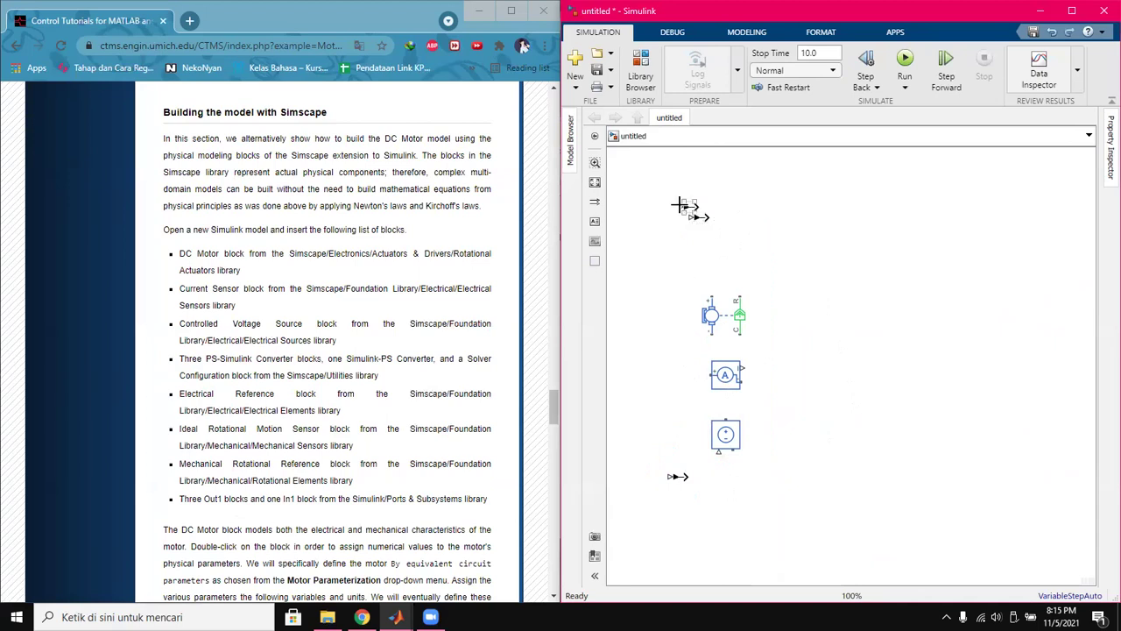
left_click_drag(690, 207, 675, 494)
left_click(698, 217)
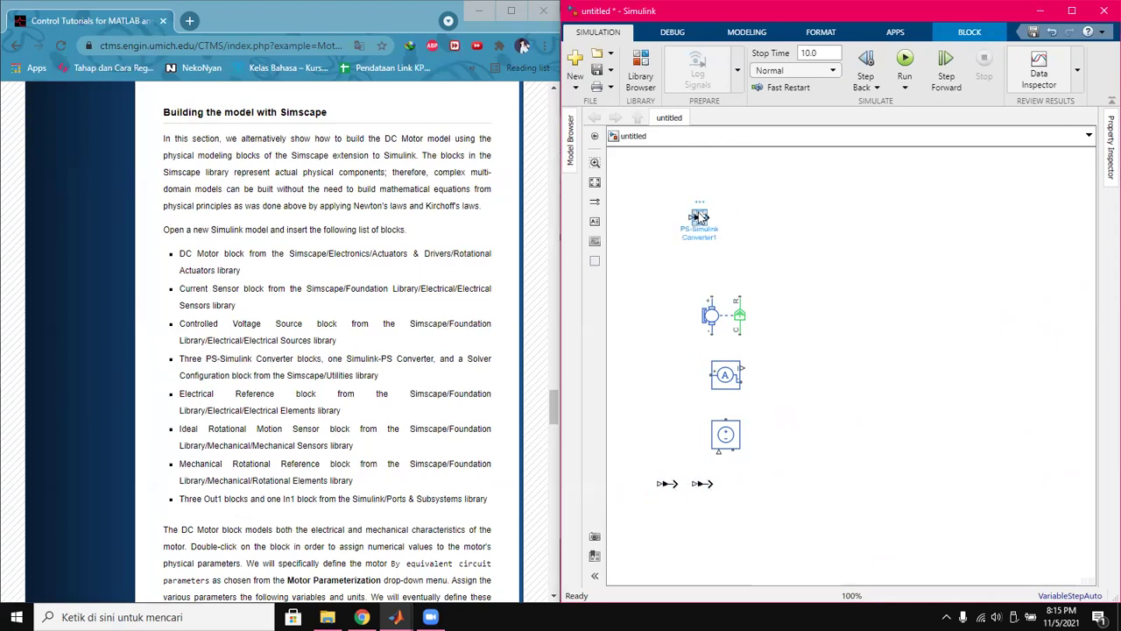
left_click_drag(701, 217, 750, 487)
left_click(704, 483)
left_click_drag(702, 517, 702, 485)
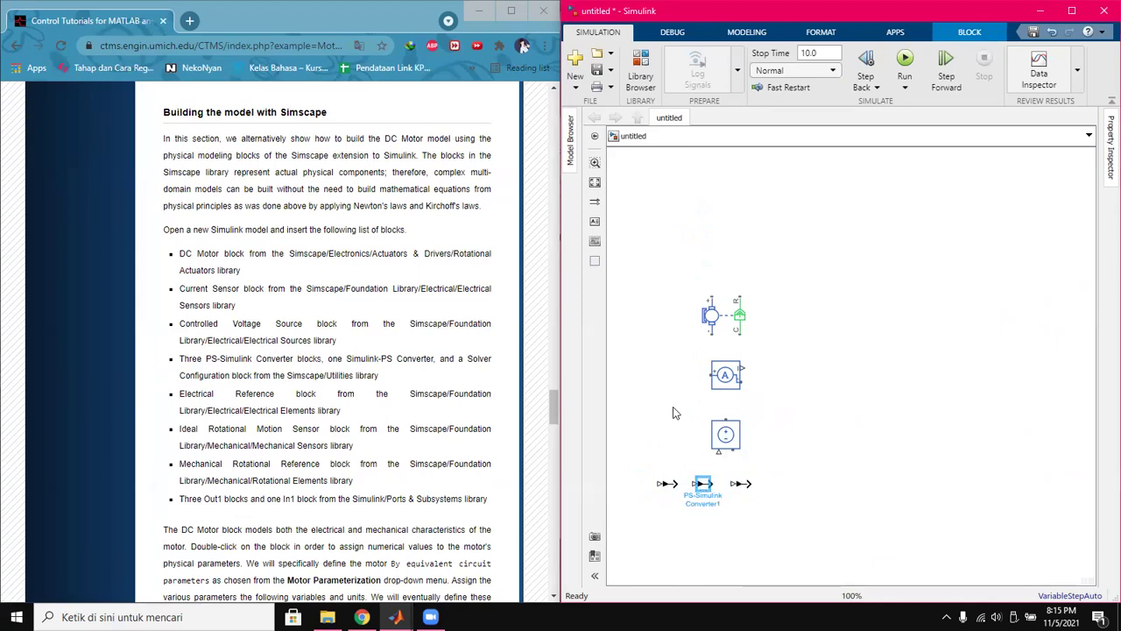
Search the block library for "solver configuration" and place a Solver Configuration block below the row of PS-Simulink Converters.
left_click(641, 70)
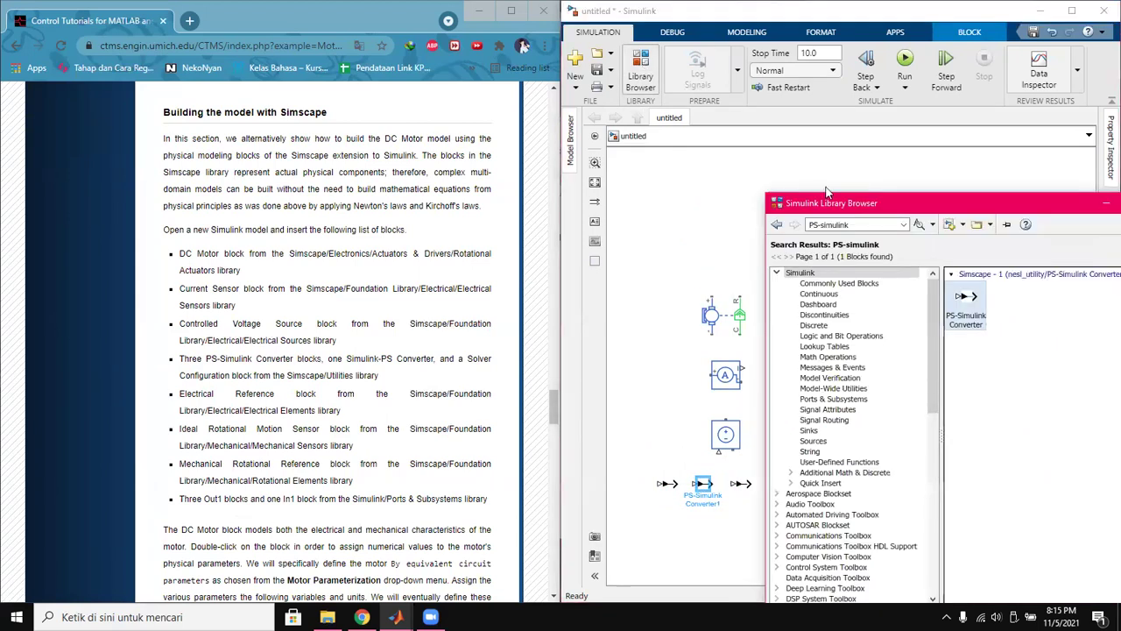
left_click(864, 226)
type("c")
key("BackSpace")
type("s")
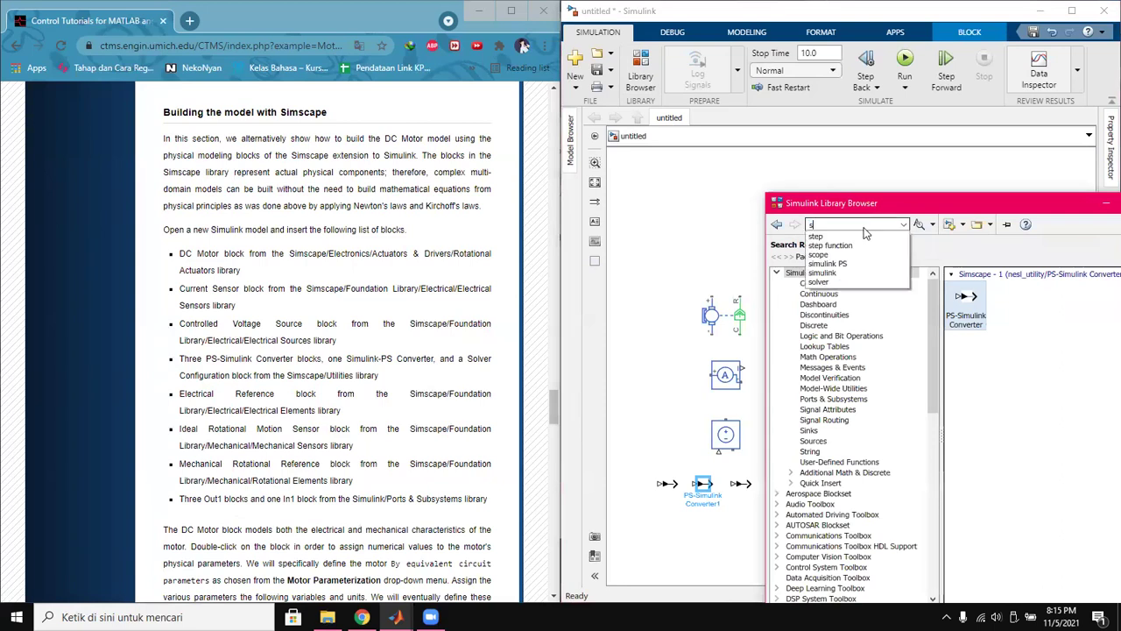
type("olver")
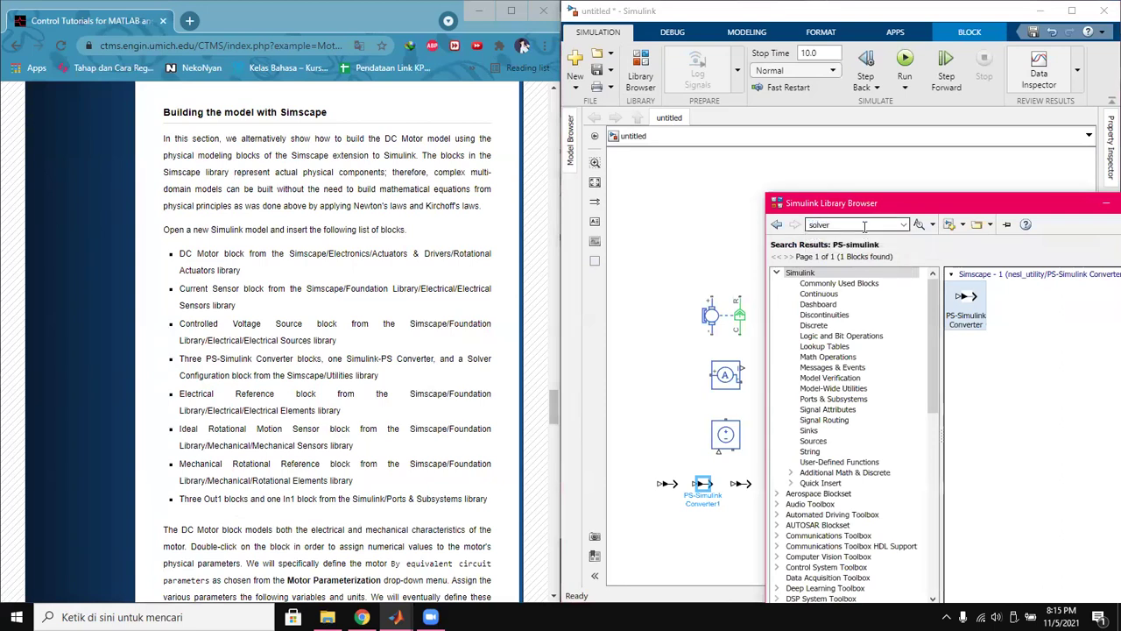
key("Return")
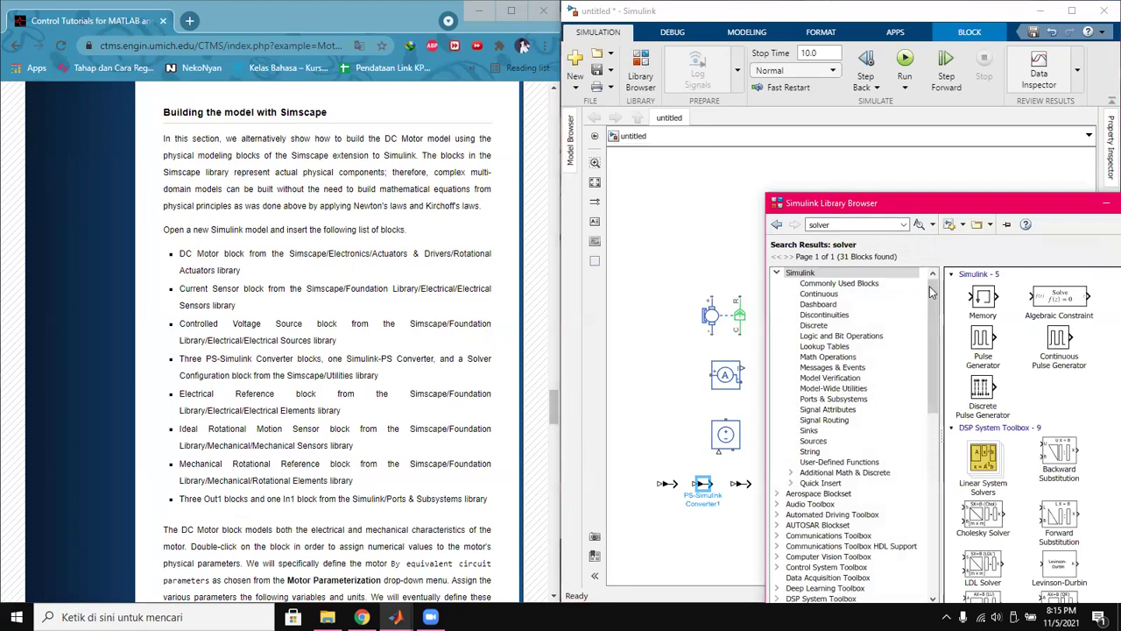
double_click(865, 223)
key("BackSpace")
type("solver configu")
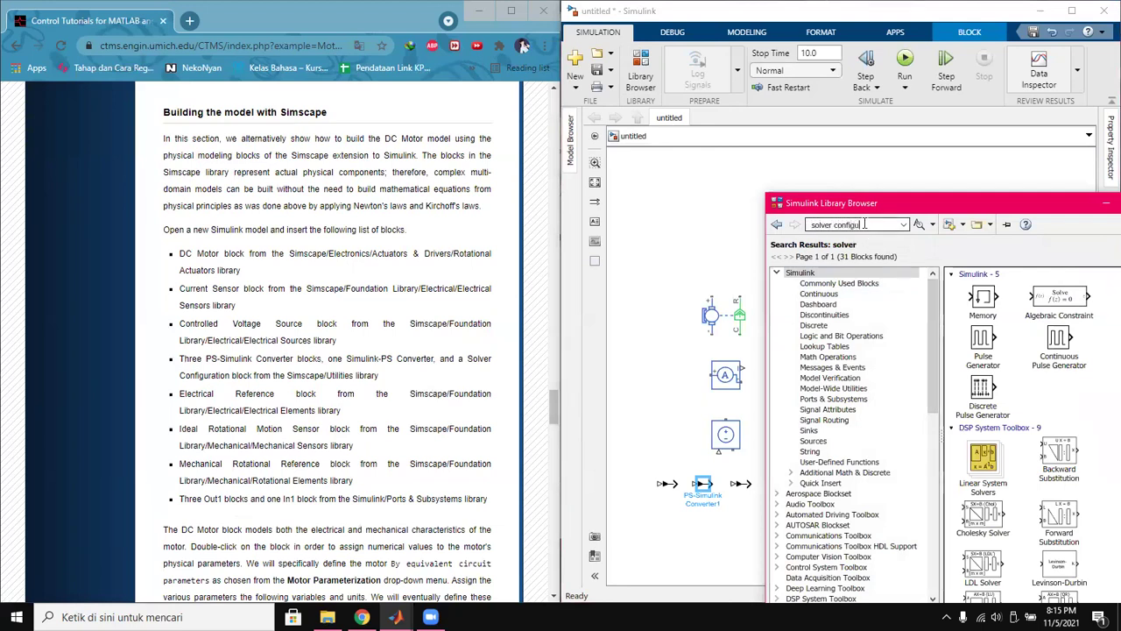
type("ration")
key("Return")
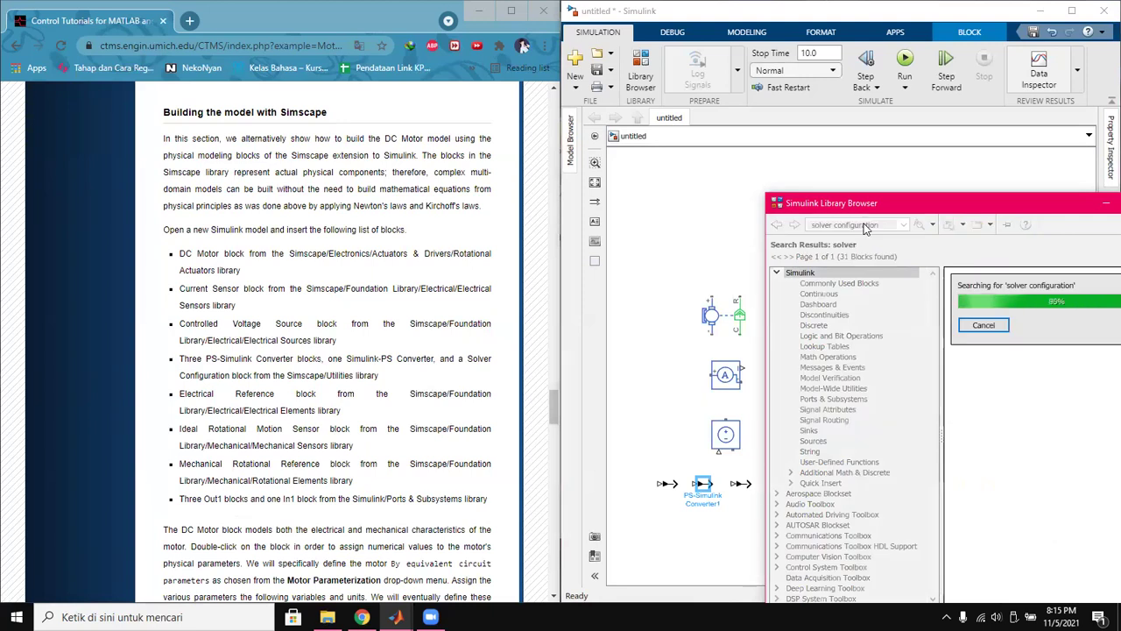
left_click(698, 554)
left_click_drag(698, 554, 723, 543)
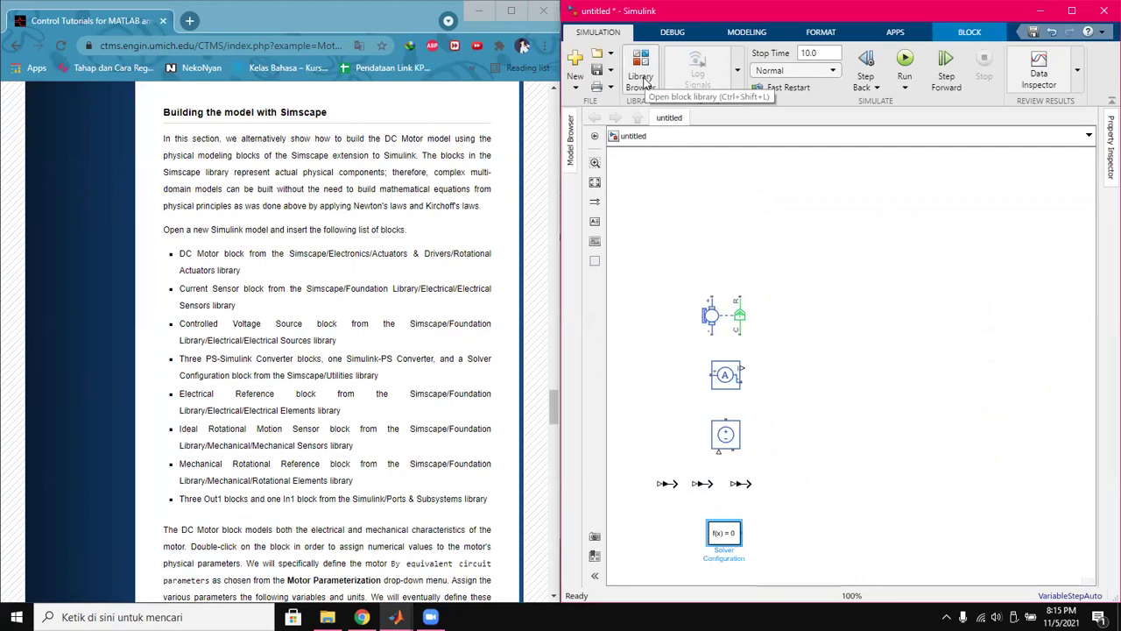
Search the library for "electrical reference" and place the Simscape Electrical Reference block above and beyond the DC Motor, near the canvas's upper edge.
left_click(644, 78)
left_click(878, 225)
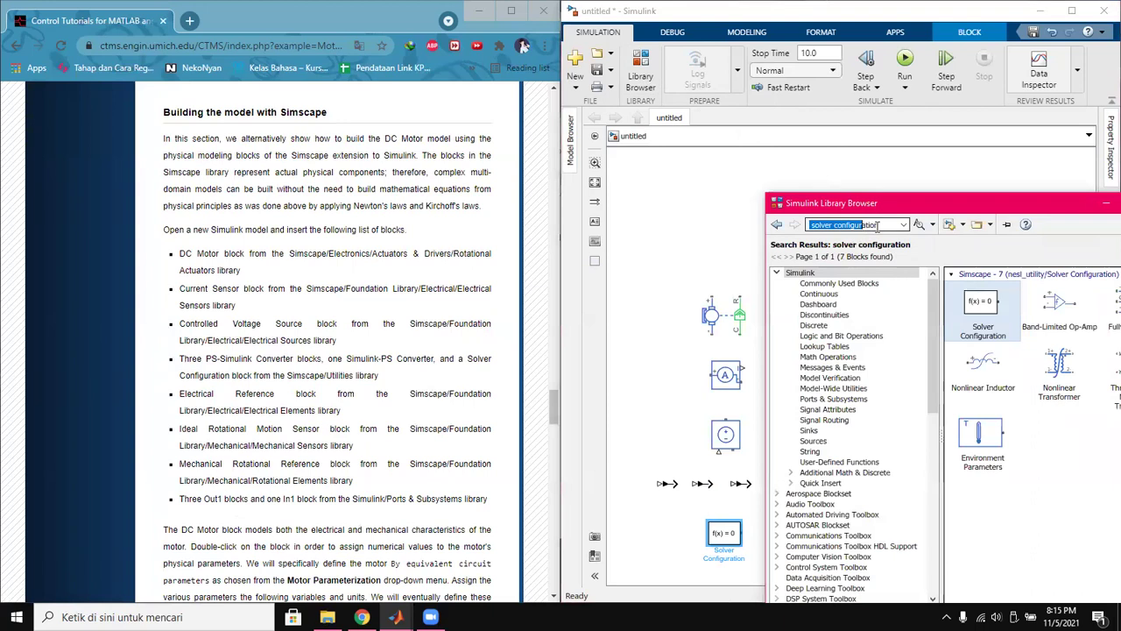
type("electrical reference")
key("Return")
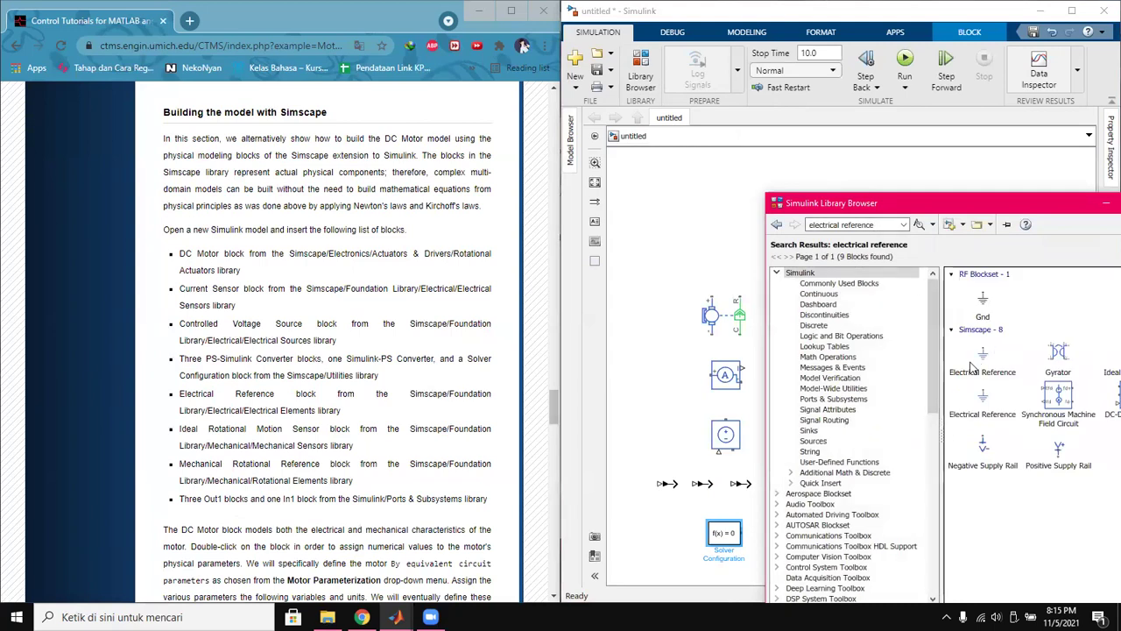
left_click(984, 358)
left_click_drag(984, 362, 709, 214)
left_click_drag(763, 189, 856, 163)
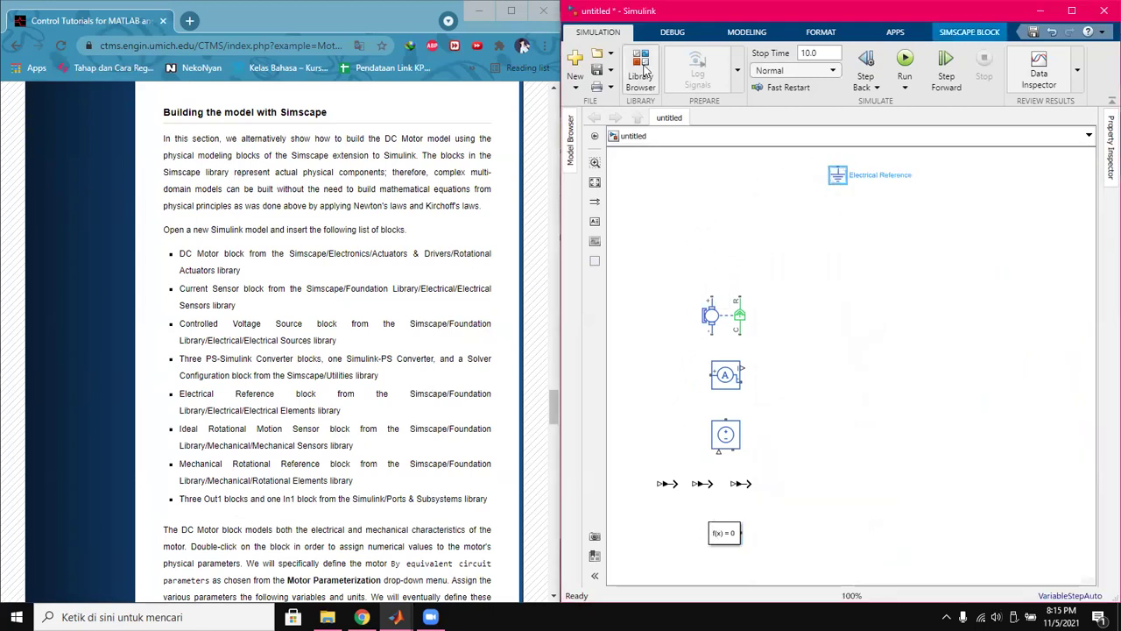
Search the library for "ideal rotational motion sensor" and place the Ideal Rotational Motion Sensor level with the Electrical Reference.
left_click(641, 70)
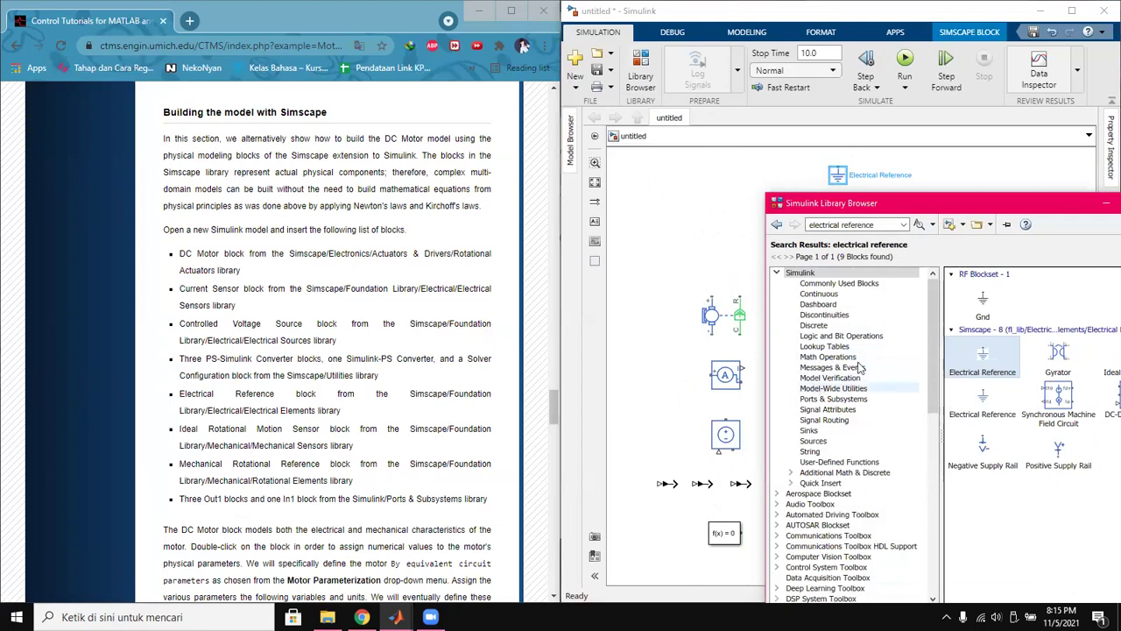
left_click(876, 224)
type("ideal rotational")
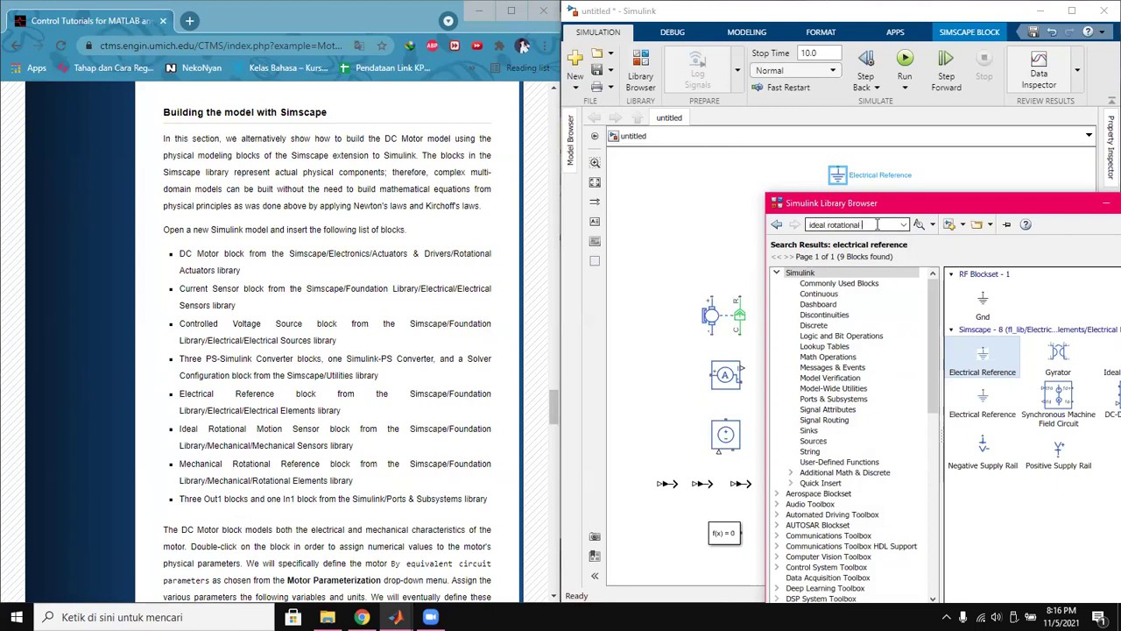
type("motion sensor")
key("Return")
left_click_drag(972, 302, 949, 181)
Search the library for "mechanical rotational reference" and place the Mechanical Rotational Reference beside the Ideal Rotational Motion Sensor.
left_click(648, 83)
left_click(845, 224)
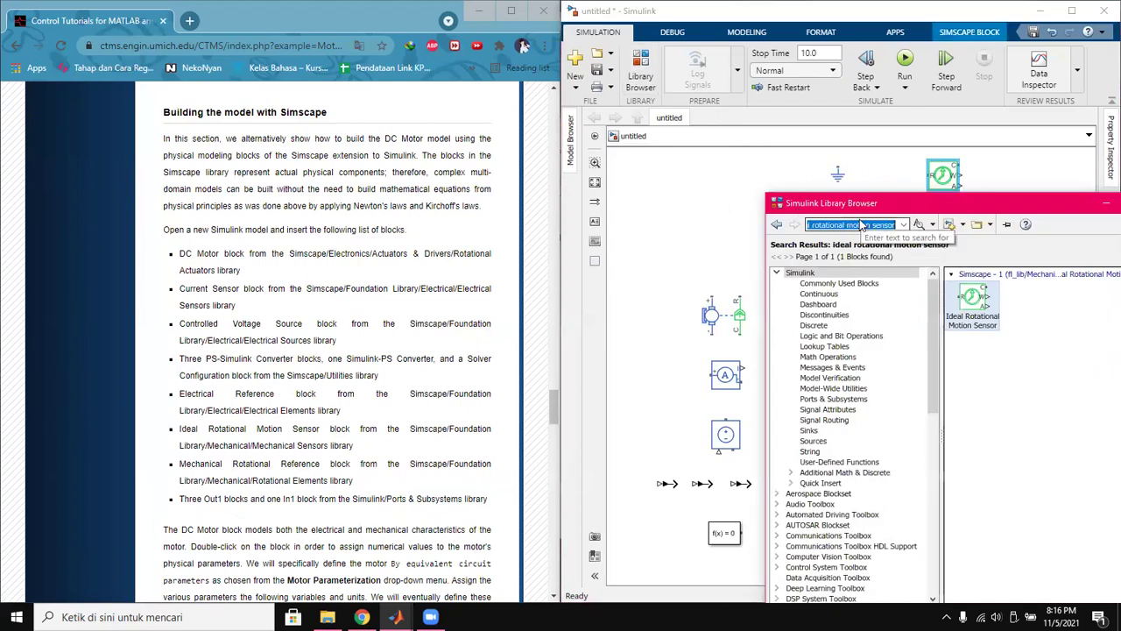
key("BackSpace")
type("mechanical r")
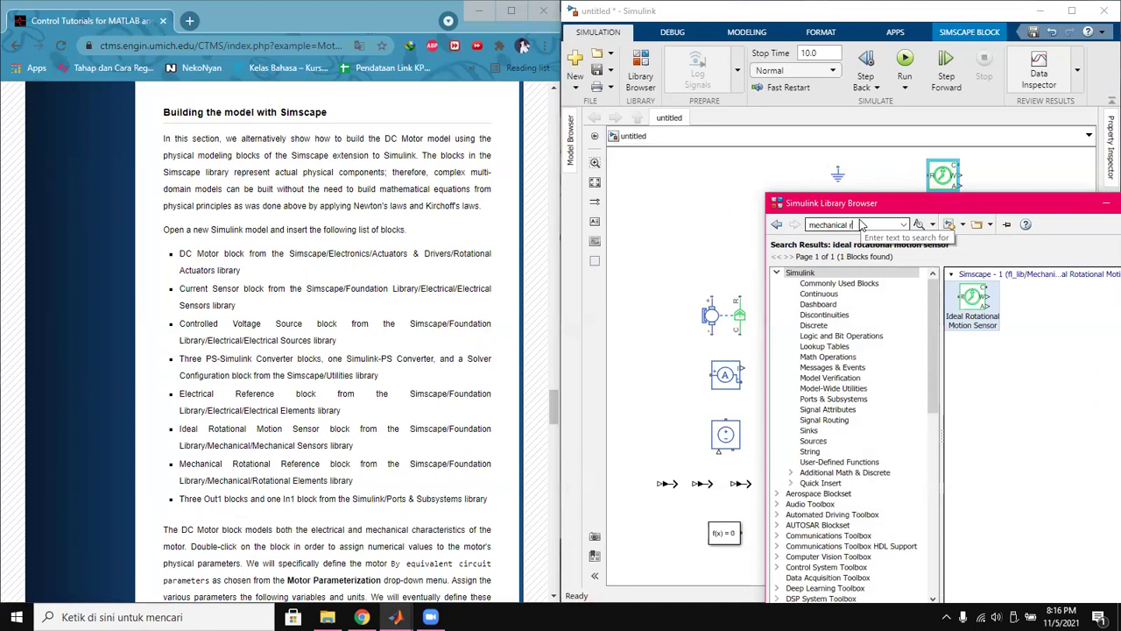
type("otational reference")
key("Return")
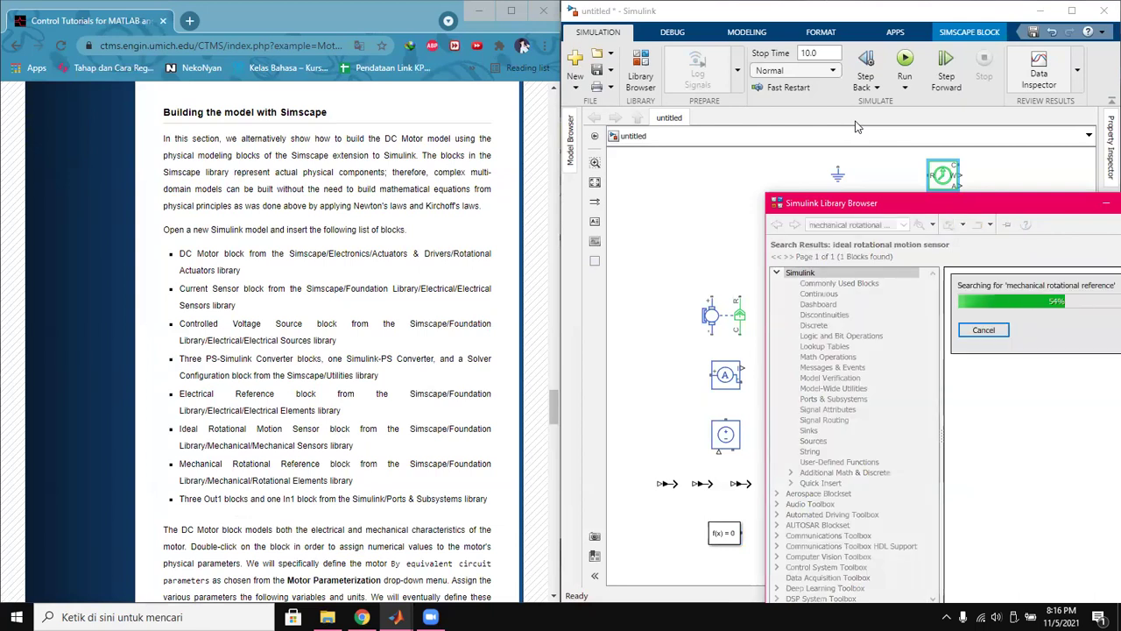
left_click_drag(985, 301, 1007, 176)
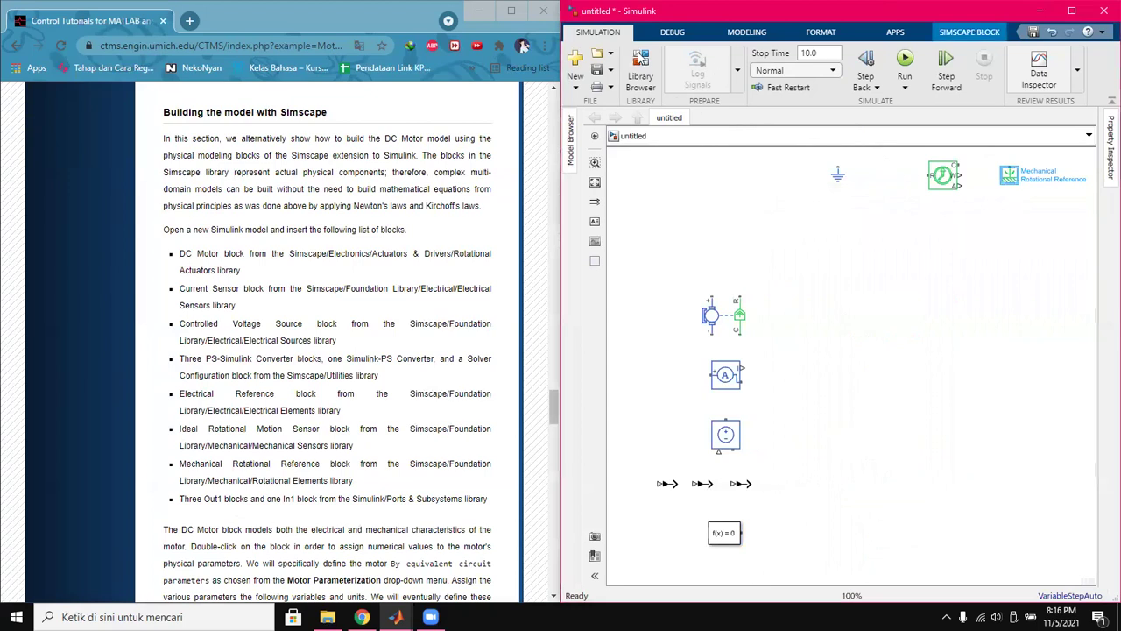
Search the library for "Out1" and place a Simulink Out1 block in the open area beside the DC Motor.
left_click(642, 59)
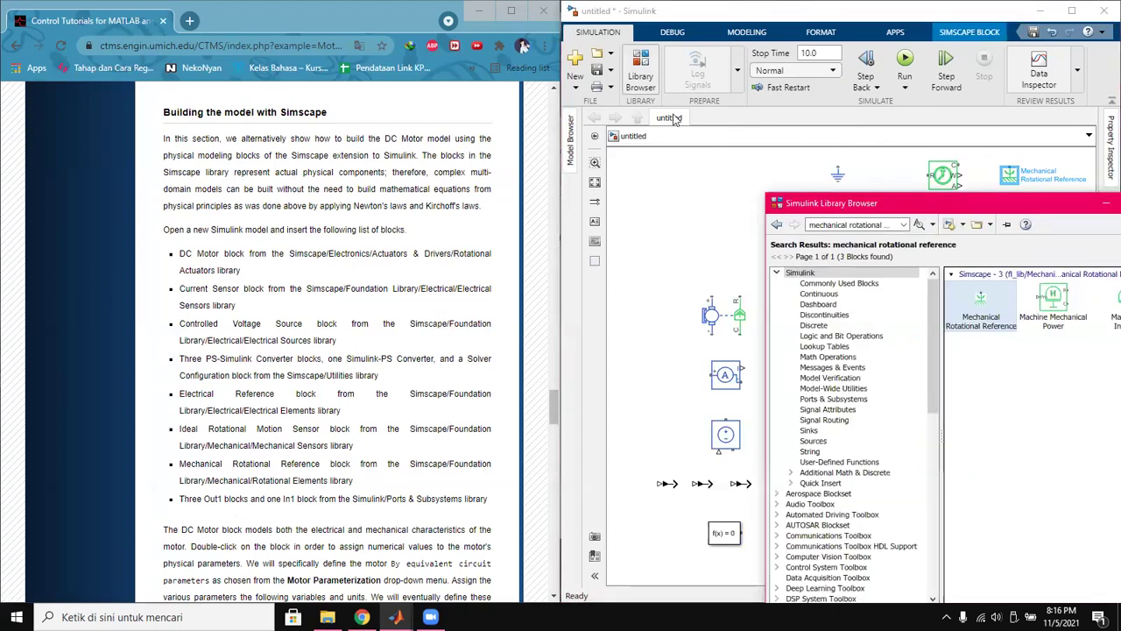
left_click(888, 224)
type("Out1")
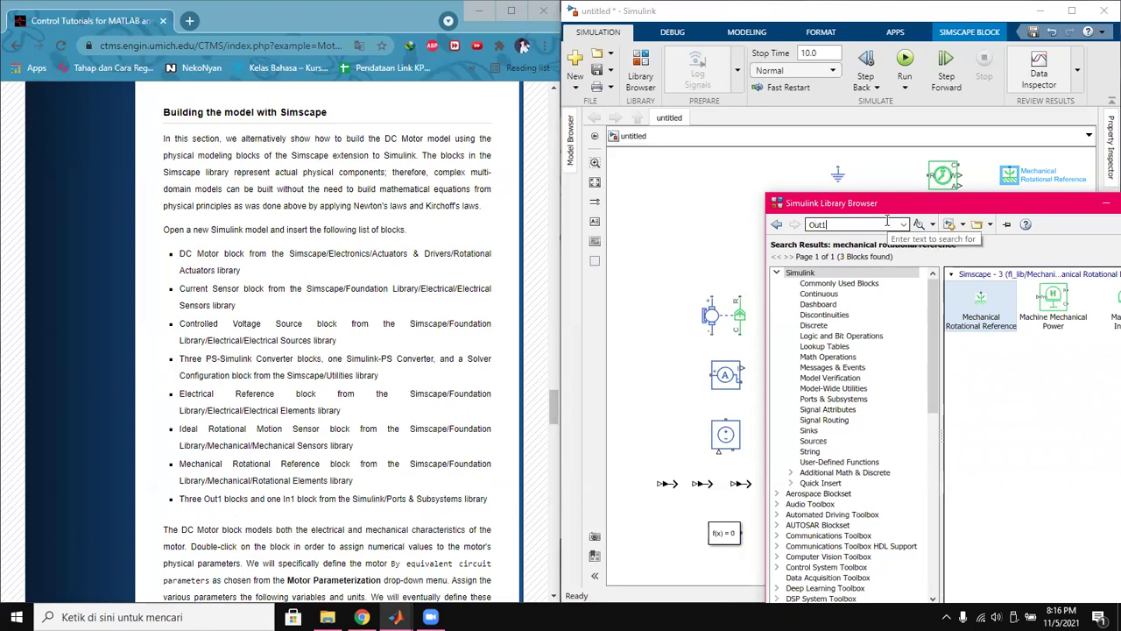
key("Return")
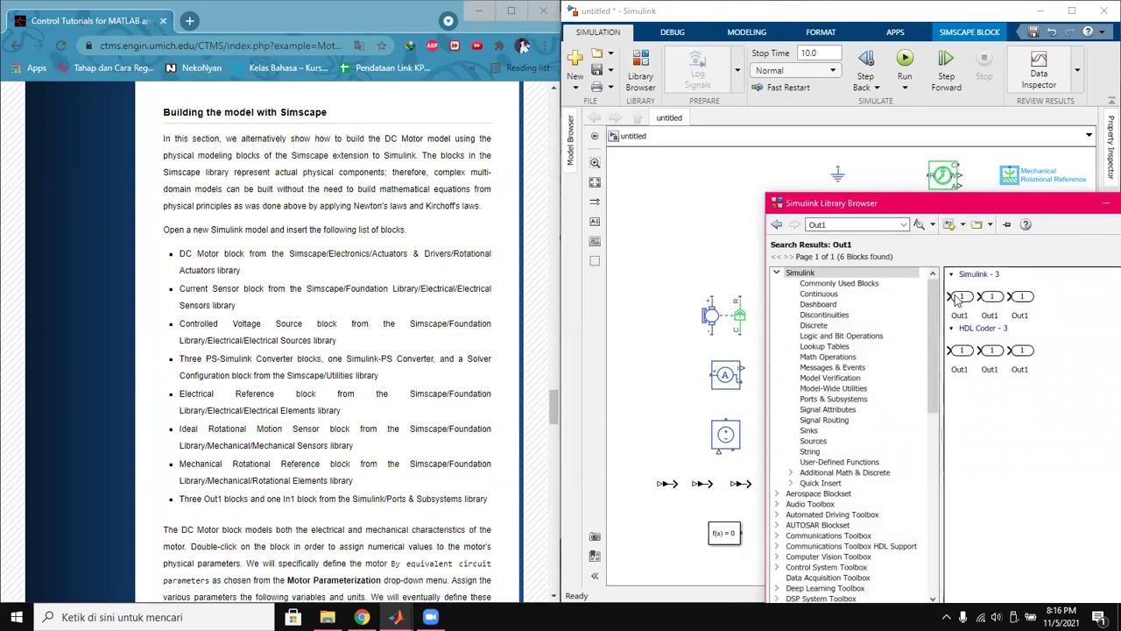
left_click_drag(1021, 208, 1087, 340)
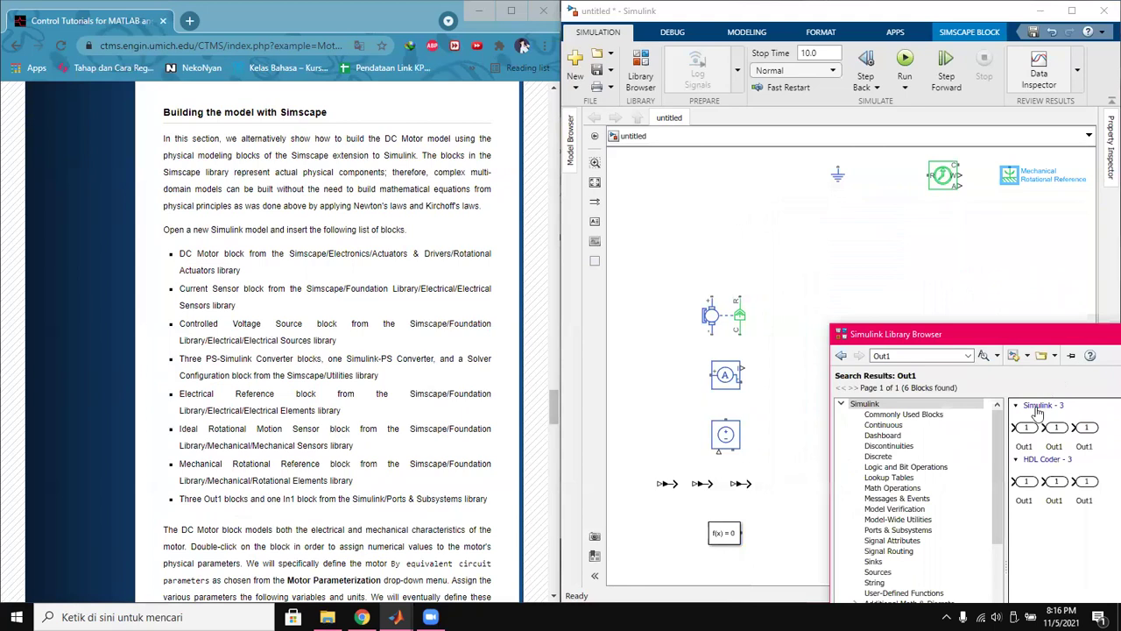
left_click_drag(1025, 431, 903, 340)
left_click_drag(830, 293, 1029, 431)
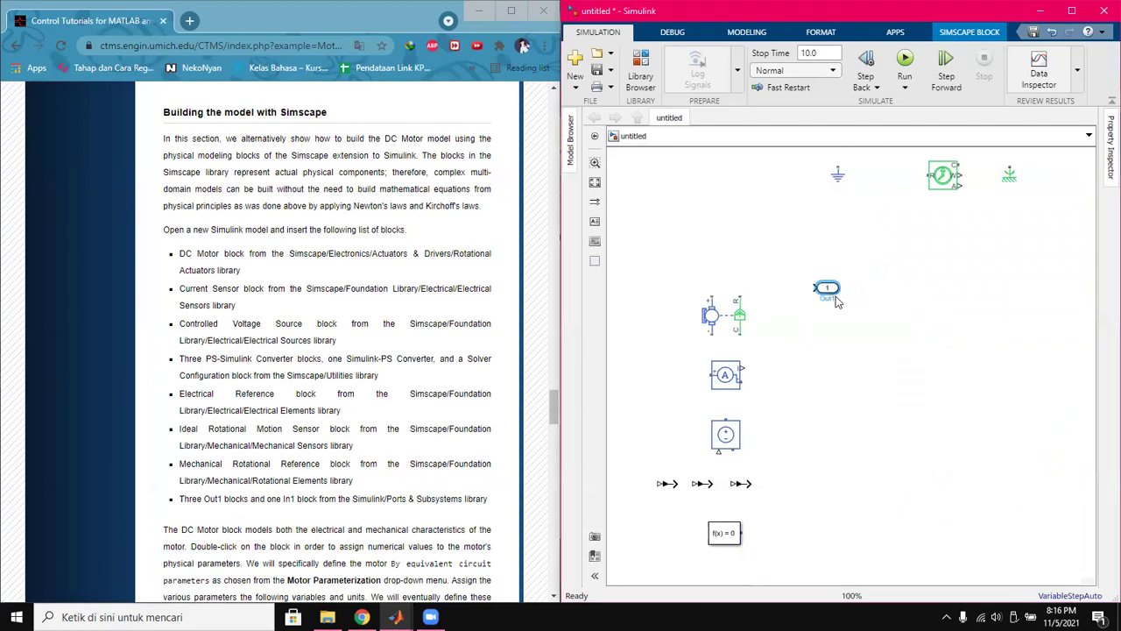
Duplicate the Out1 block twice and arrange the three output ports in a horizontal row.
key("ctrl+c")
key("ctrl+v")
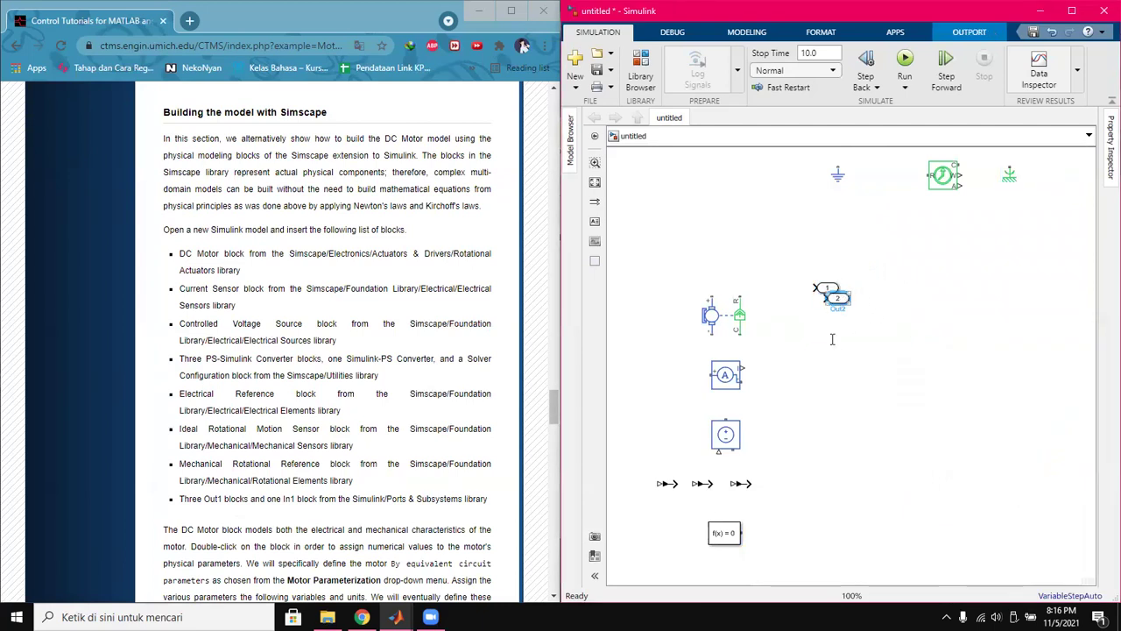
left_click_drag(841, 304, 869, 292)
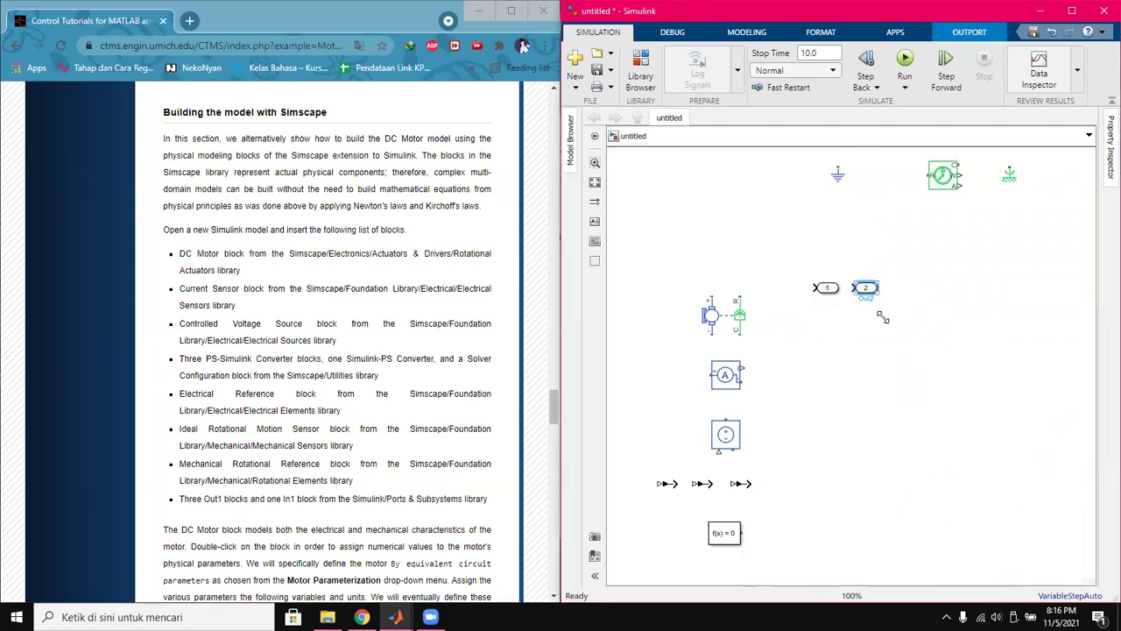
left_click_drag(862, 308, 914, 292)
Search the library for "in1" and place a Simulink In1 block directly below the first output port.
left_click(640, 77)
left_click(945, 356)
type("In1")
key("Return")
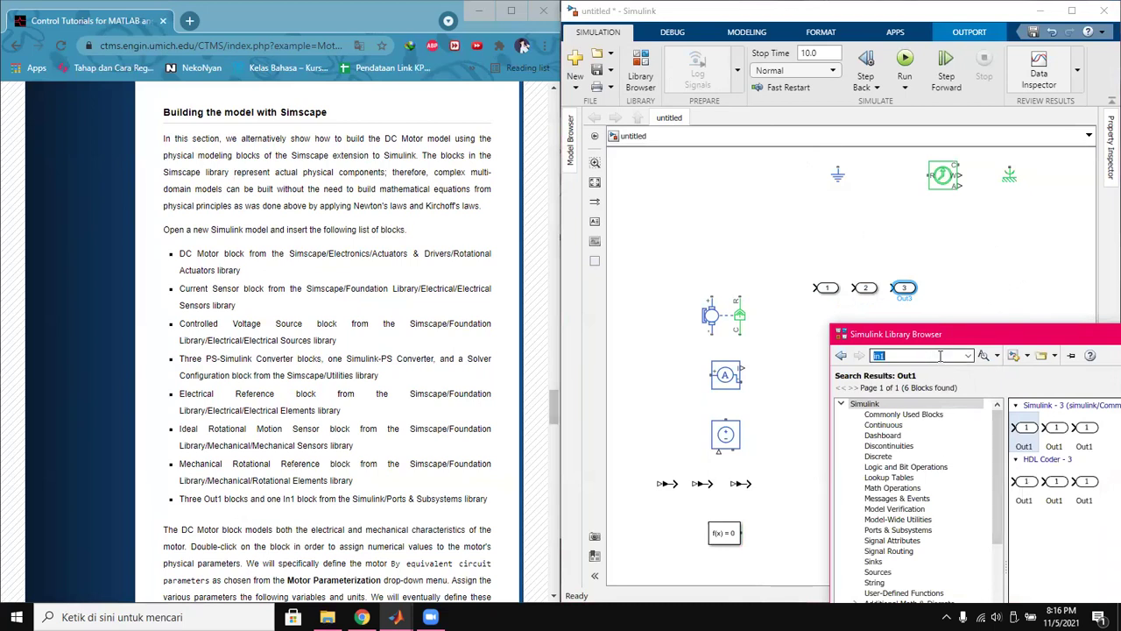
left_click(1033, 431)
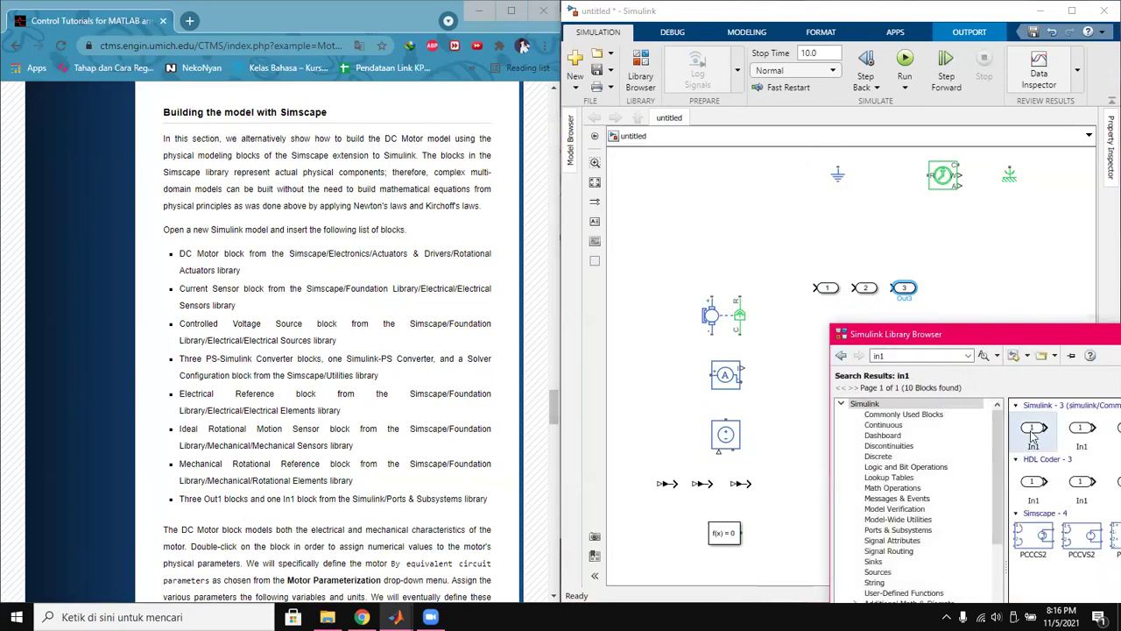
left_click_drag(879, 310, 829, 333)
left_click(827, 412)
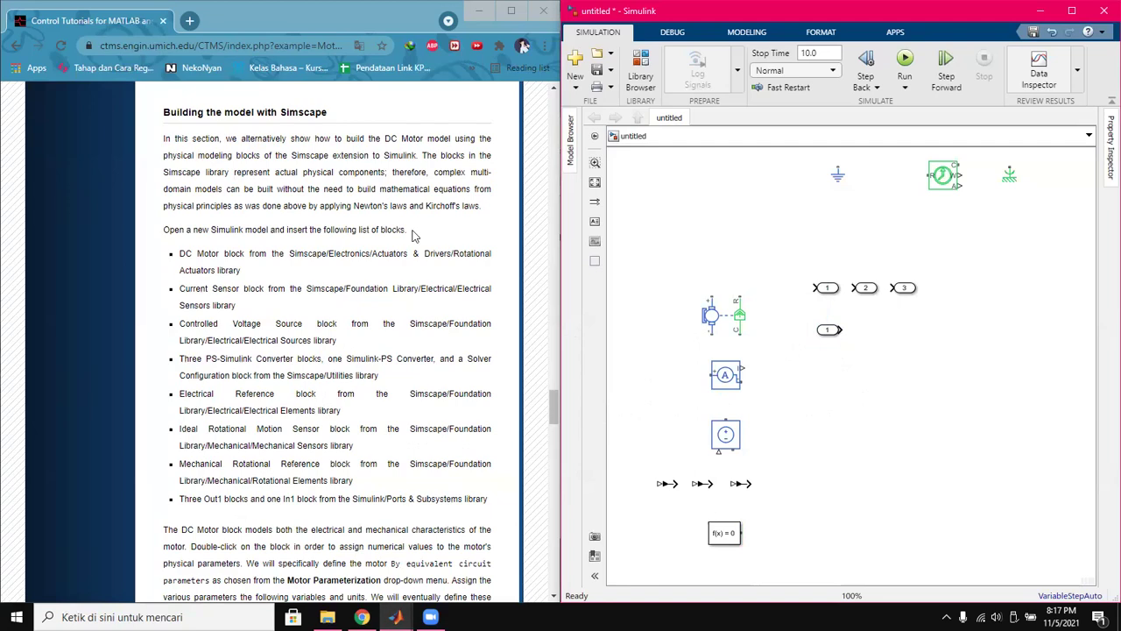
Find the finished Simscape model figure in the tutorial, open it in its own browser tab and enlarge it for reference.
scroll(380, 298, "down", 15)
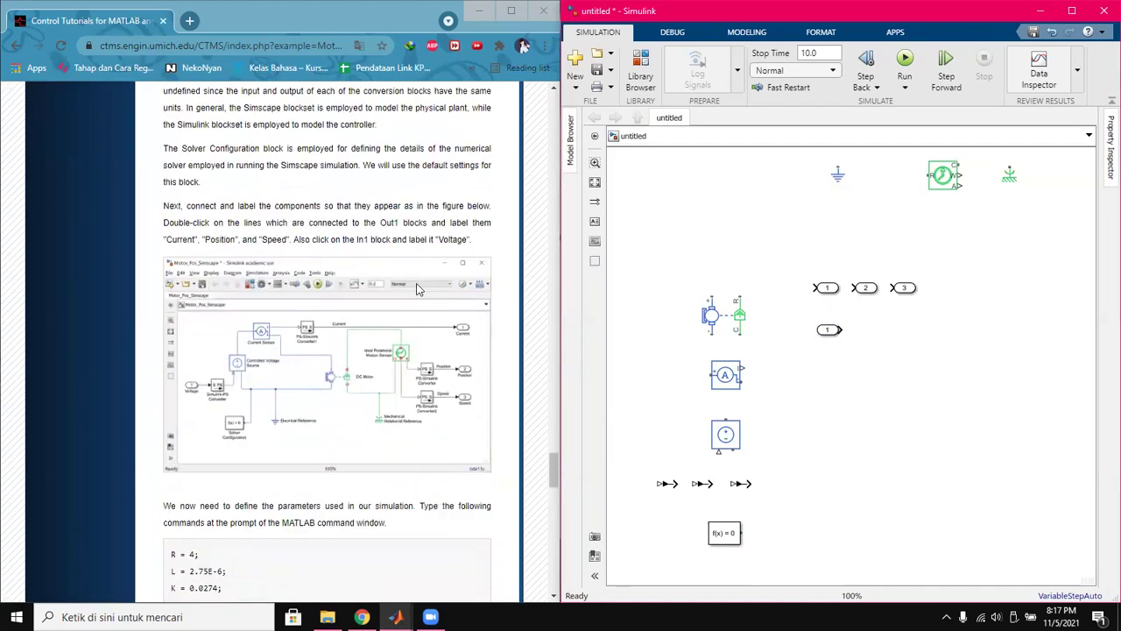
scroll(380, 298, "up", 1)
scroll(379, 298, "up", 2)
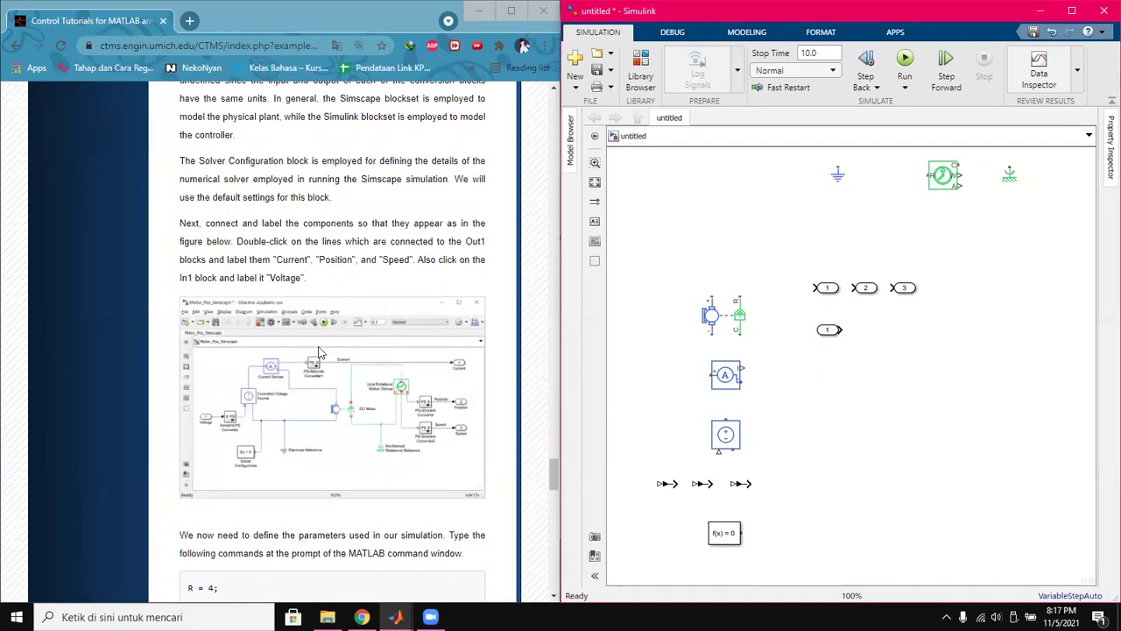
scroll(350, 351, "up", 1)
scroll(348, 373, "down", 5)
right_click(391, 268)
left_click(438, 278)
left_click(258, 23)
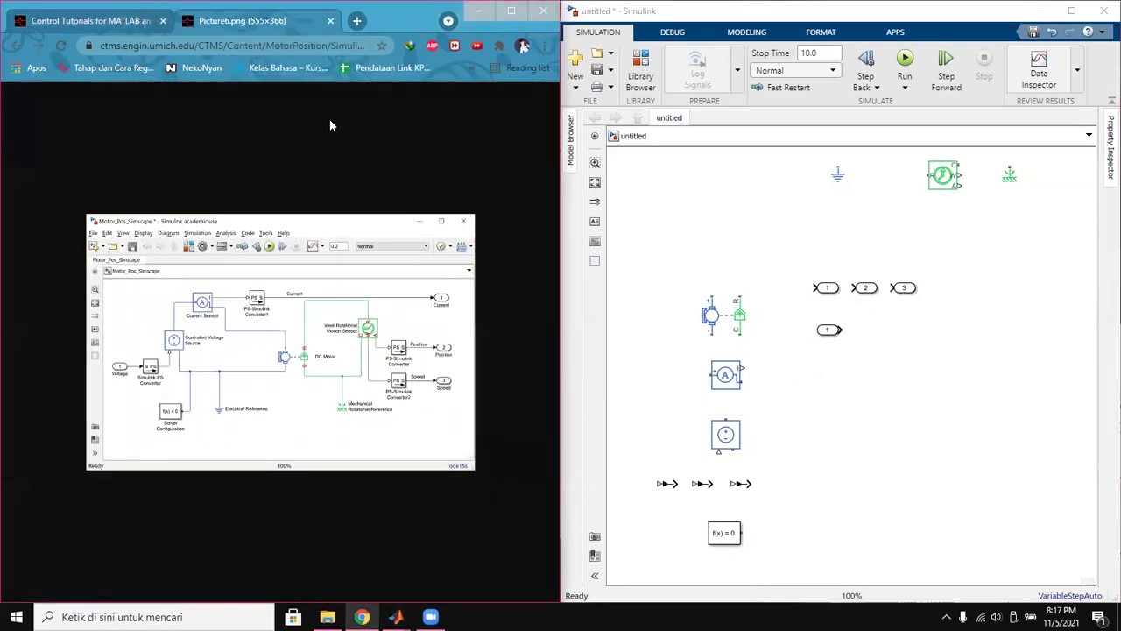
scroll(289, 298, "up", 2)
Arrange the DC Motor centrally, the Current Sensor above it, one converter near the sensor, and the three output ports in a vertical column.
left_click_drag(712, 315, 865, 375)
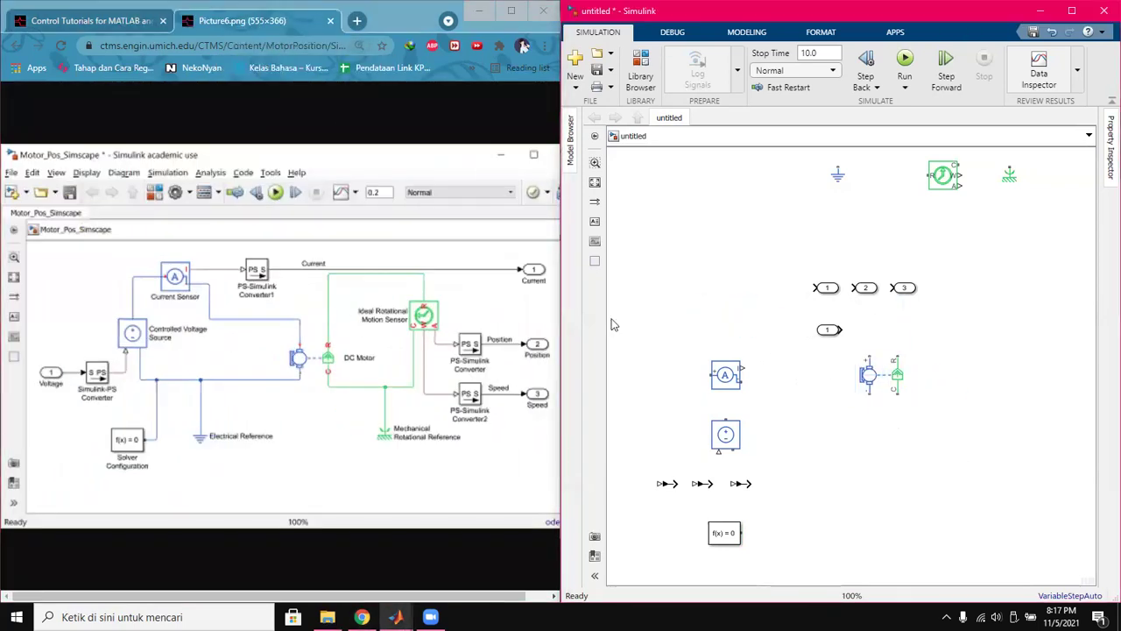
left_click_drag(725, 375, 725, 278)
left_click_drag(702, 482, 804, 217)
left_click_drag(826, 287, 1052, 249)
left_click_drag(904, 288, 1051, 435)
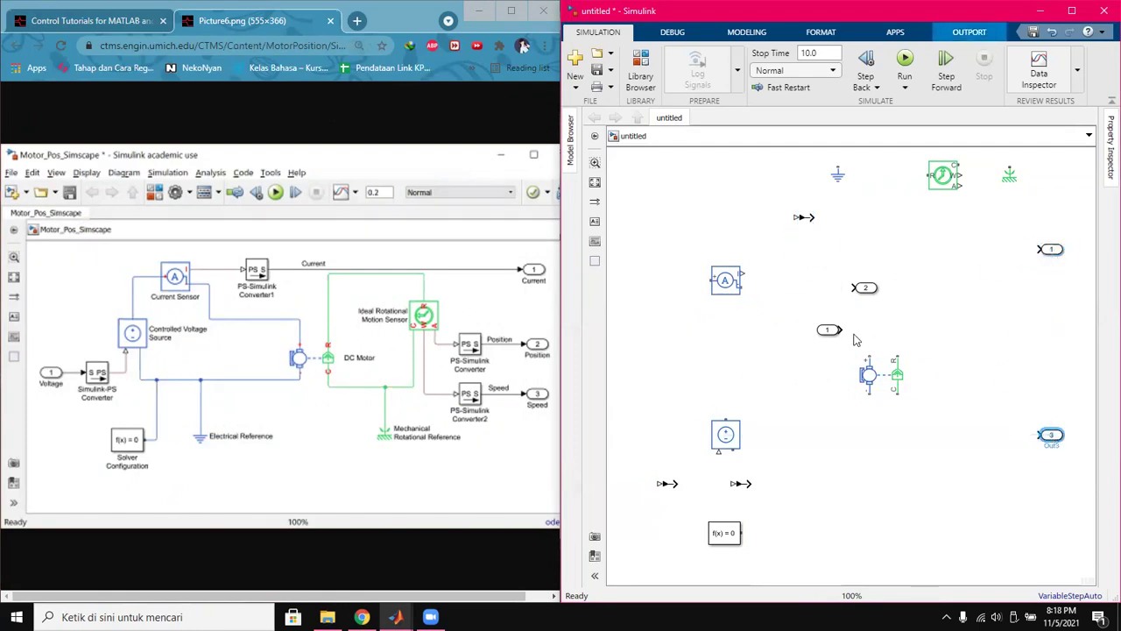
left_click_drag(865, 287, 1051, 340)
Place the PS-Simulink converters beside the Current Sensor and in front of output ports 2 and 3, and dismiss the connection tip.
left_click_drag(804, 218, 786, 261)
left_click_drag(742, 483, 983, 435)
left_click_drag(670, 483, 984, 339)
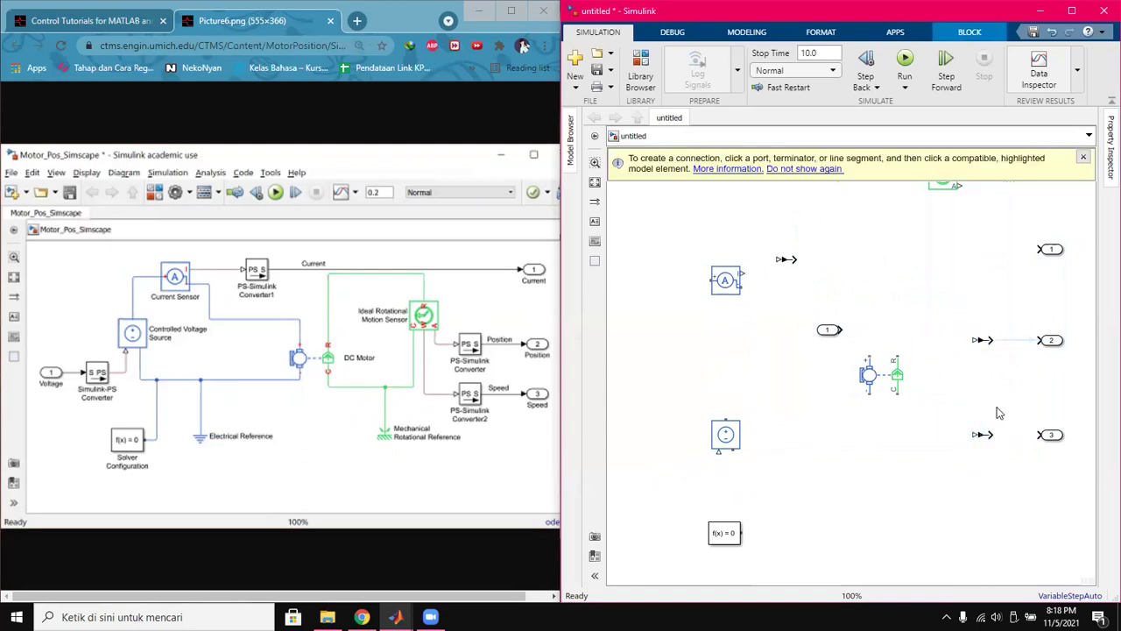
left_click(997, 408)
scroll(997, 403, "up", 1)
scroll(1021, 342, "down", 1)
left_click(1083, 157)
scroll(968, 231, "down", 1)
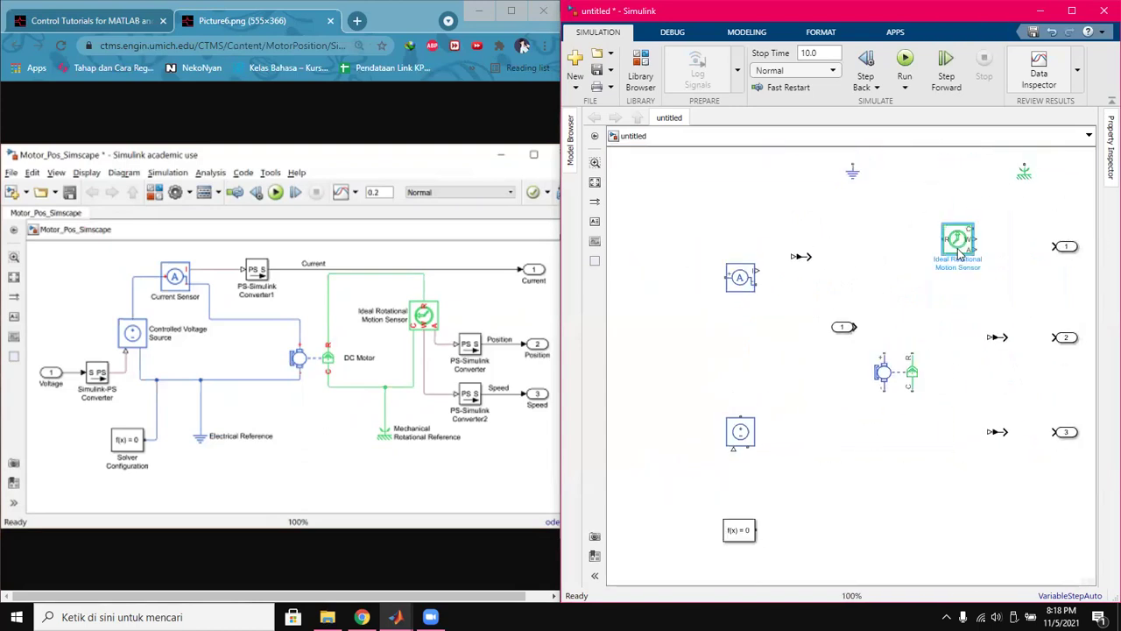
Move the Ideal Rotational Motion Sensor above the DC Motor, rotate it clockwise and flip it left-right.
left_click_drag(966, 173, 946, 278)
scroll(946, 279, "up", 1)
right_click(946, 279)
left_click(820, 326)
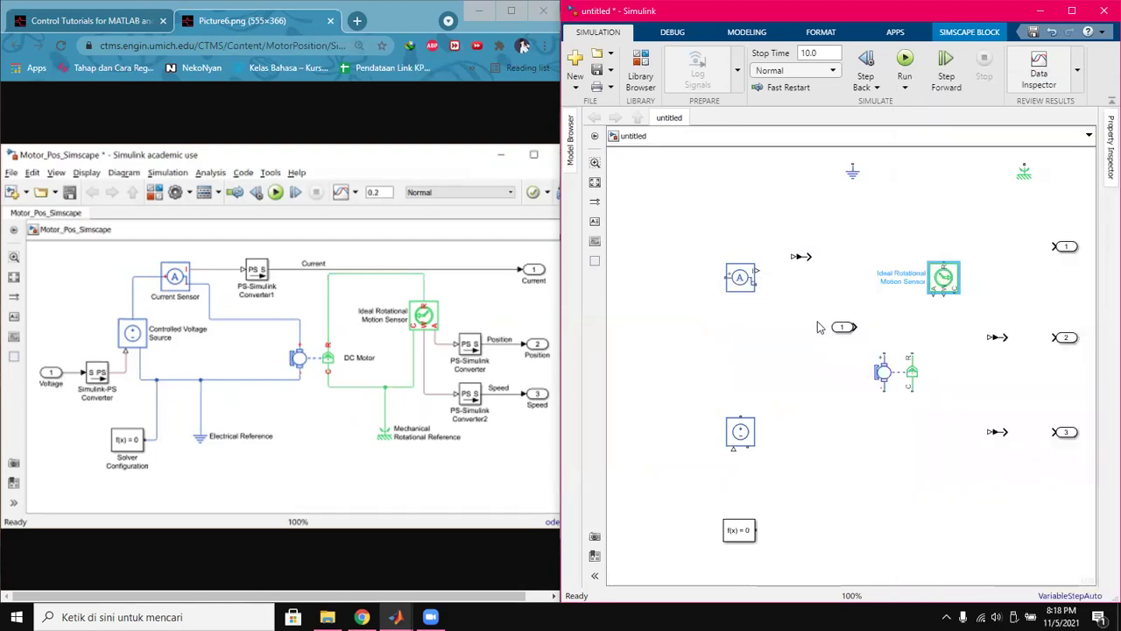
right_click(952, 279)
mouse_move(939, 249)
mouse_move(760, 303)
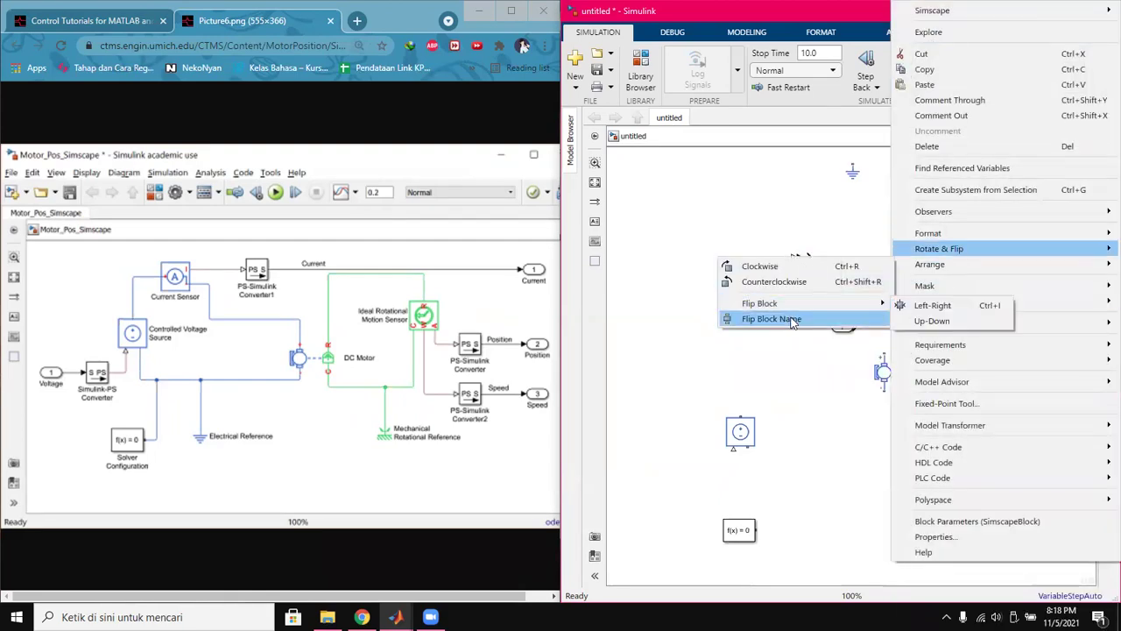
left_click(945, 311)
Place the In1 port and Controlled Voltage Source below the Current Sensor, and align its PS-Simulink converter with the sensor's output.
left_click_drag(844, 331, 680, 383)
left_click_drag(742, 431, 802, 337)
left_click_drag(802, 256, 869, 442)
left_click_drag(998, 431, 997, 405)
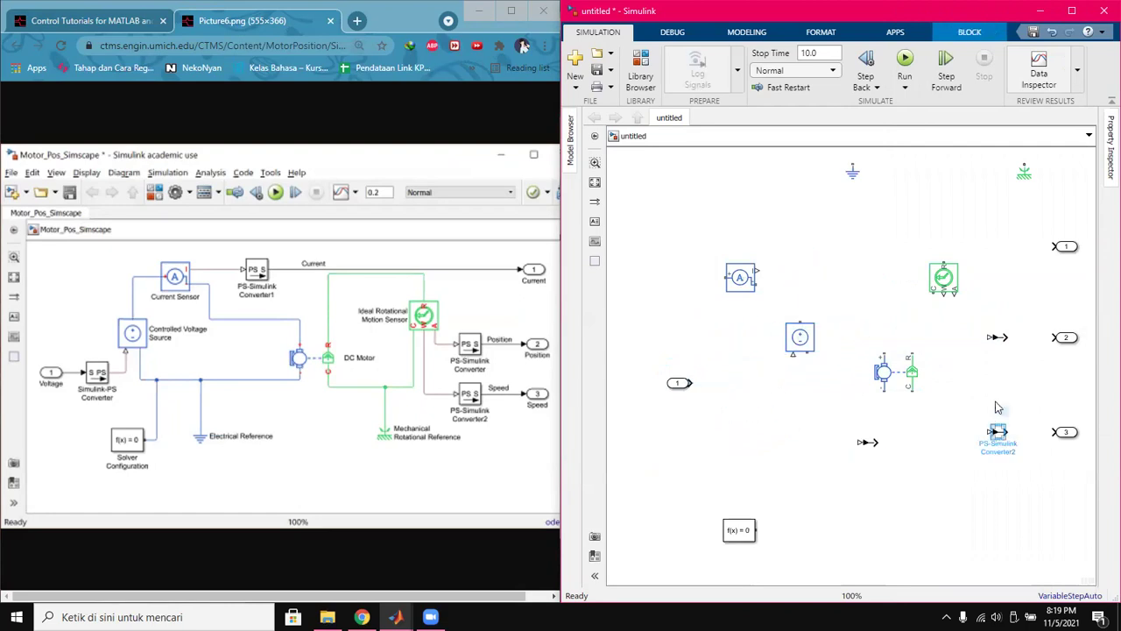
left_click_drag(867, 442, 869, 282)
left_click(739, 530)
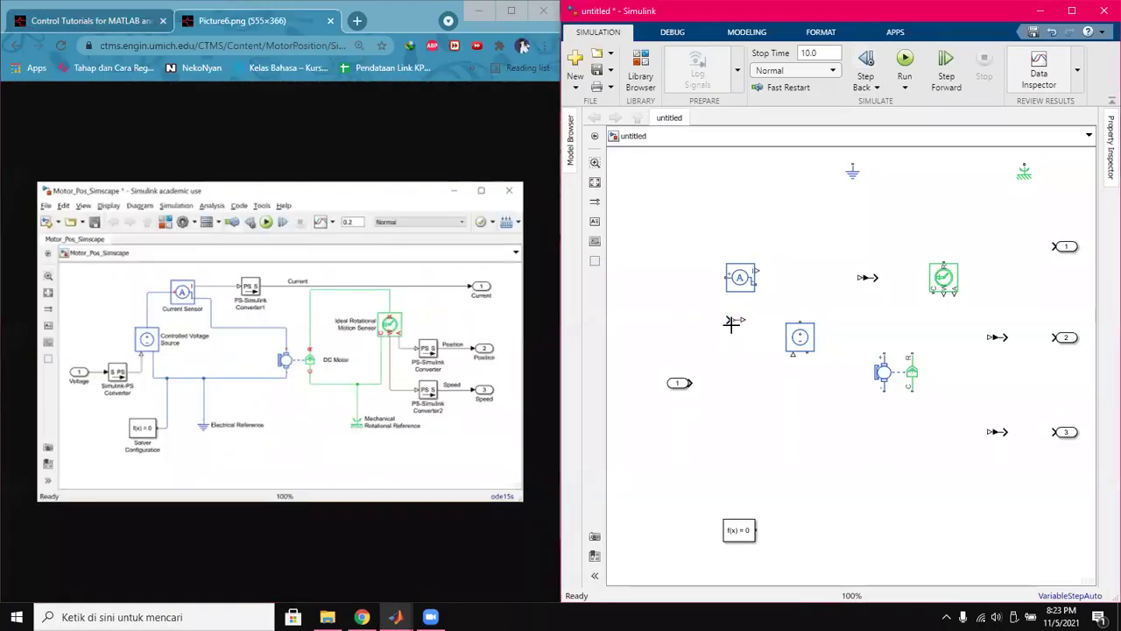
Place the Simulink-PS Converter beside In1 and space out In1, the Controlled Voltage Source and the Current Sensor as in the figure.
left_click_drag(734, 462, 739, 385)
left_click(755, 279)
left_click_drag(746, 284, 814, 283)
left_click_drag(678, 383, 639, 384)
left_click_drag(740, 383, 695, 384)
left_click_drag(800, 337, 747, 337)
left_click(806, 278)
Align the DC Motor and motion sensor, and place the Solver Configuration, Electrical Reference and Mechanical Rotational Reference in a row beneath them.
left_click_drag(943, 278, 958, 302)
left_click_drag(877, 370, 850, 380)
left_click_drag(958, 302, 933, 302)
left_click_drag(1024, 171, 933, 490)
left_click_drag(738, 530, 725, 493)
left_click_drag(853, 172, 793, 491)
left_click(798, 382)
Wire In1 through the converter, voltage source and Current Sensor to the DC Motor, and the sensor's signal through its converter to output port 1.
mouse_move(652, 383)
left_mouse_down()
mouse_move(687, 383)
mouse_move(741, 353)
mouse_move(793, 277)
mouse_move(857, 366)
left_mouse_up()
left_click(855, 285)
left_click_drag(852, 289, 832, 321)
left_click_drag(823, 271, 865, 271)
left_click_drag(1067, 246, 1067, 270)
left_click_drag(875, 271, 1057, 270)
Wire the DC Motor to the motion sensor and mechanical reference, and the sensor's signals through the converters to output ports 2 and 3.
left_click_drag(883, 368, 913, 289)
left_click_drag(933, 344, 993, 433)
left_click_drag(987, 337, 991, 337)
left_click_drag(1005, 337, 1055, 337)
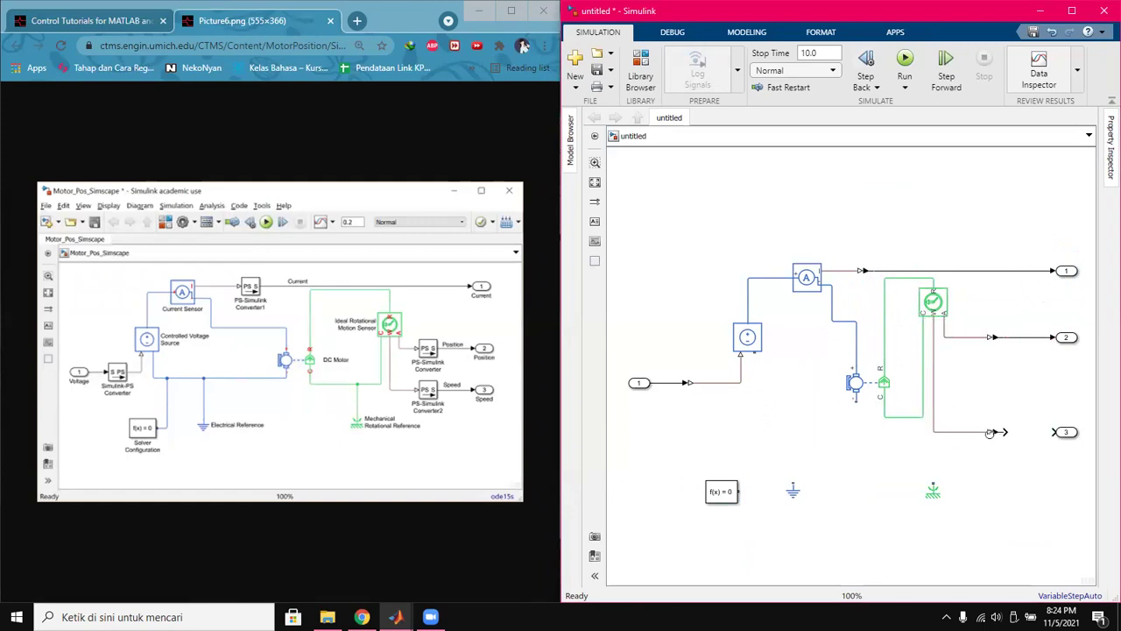
left_click_drag(911, 422, 902, 481)
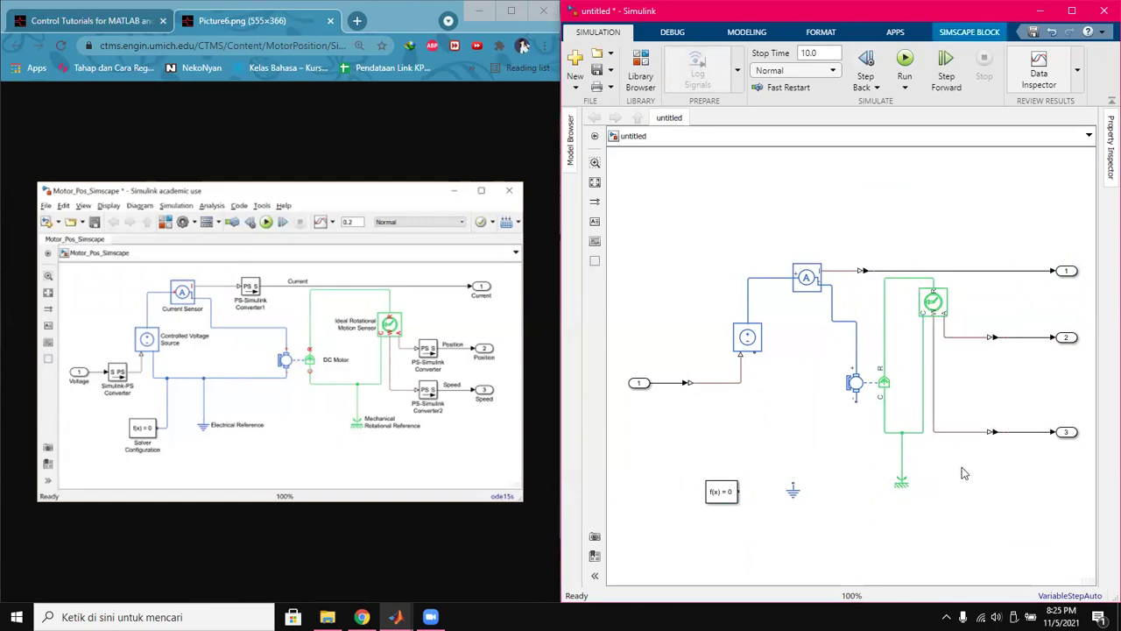
Connect the DC Motor's negative terminal to the voltage source, and join the Electrical Reference and Solver Configuration to that line.
left_click_drag(794, 487, 802, 464)
mouse_move(857, 400)
left_mouse_down()
mouse_move(759, 398)
mouse_move(755, 353)
left_mouse_up()
left_click_drag(801, 461, 801, 417)
mouse_move(718, 495)
left_mouse_down()
mouse_move(718, 471)
mouse_move(774, 413)
left_mouse_up()
Label the signal line leading to output port 1 "Current".
left_click(894, 269)
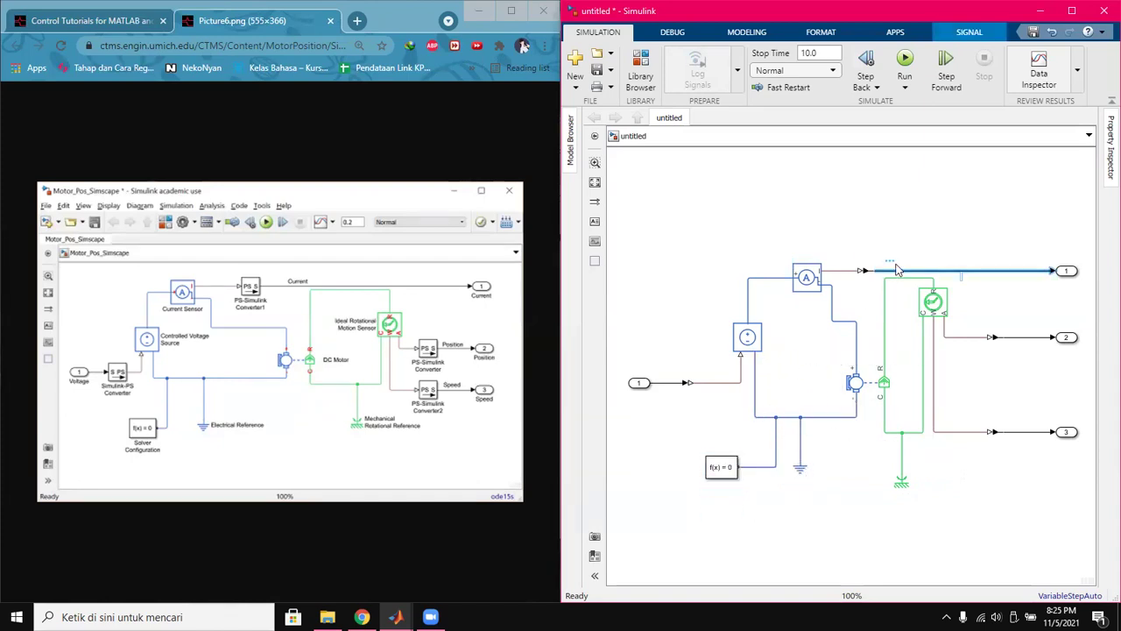
double_click(895, 264)
type("Current2")
key("Return")
left_click(905, 266)
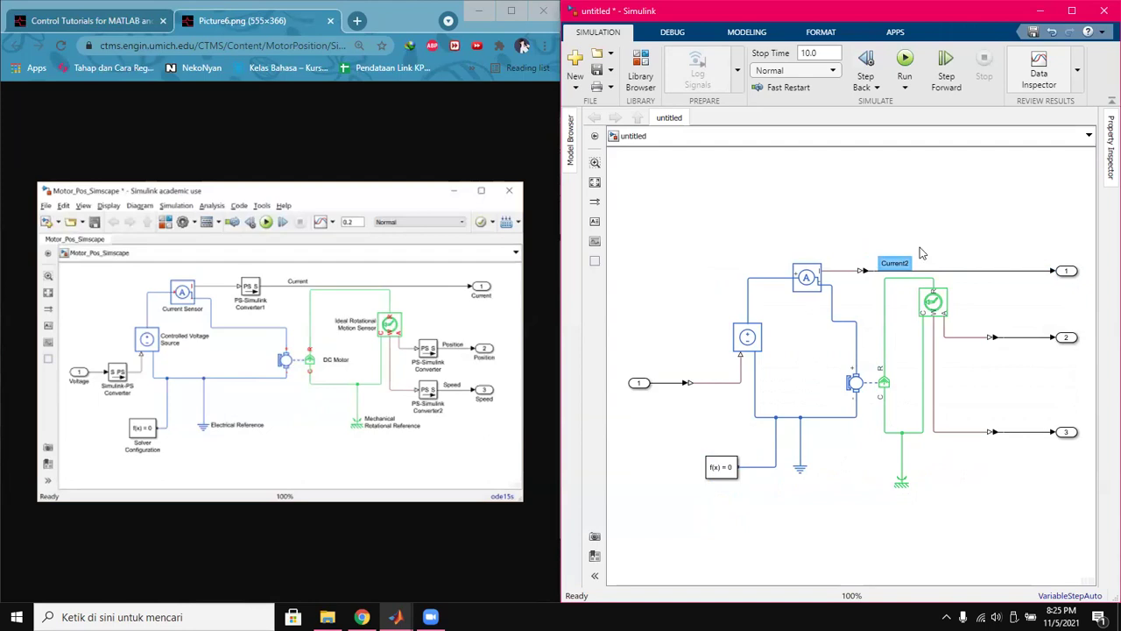
key("BackSpace")
Show the block names of the motion sensor, Controlled Voltage Source, Current Sensor and DC Motor.
left_click(935, 302)
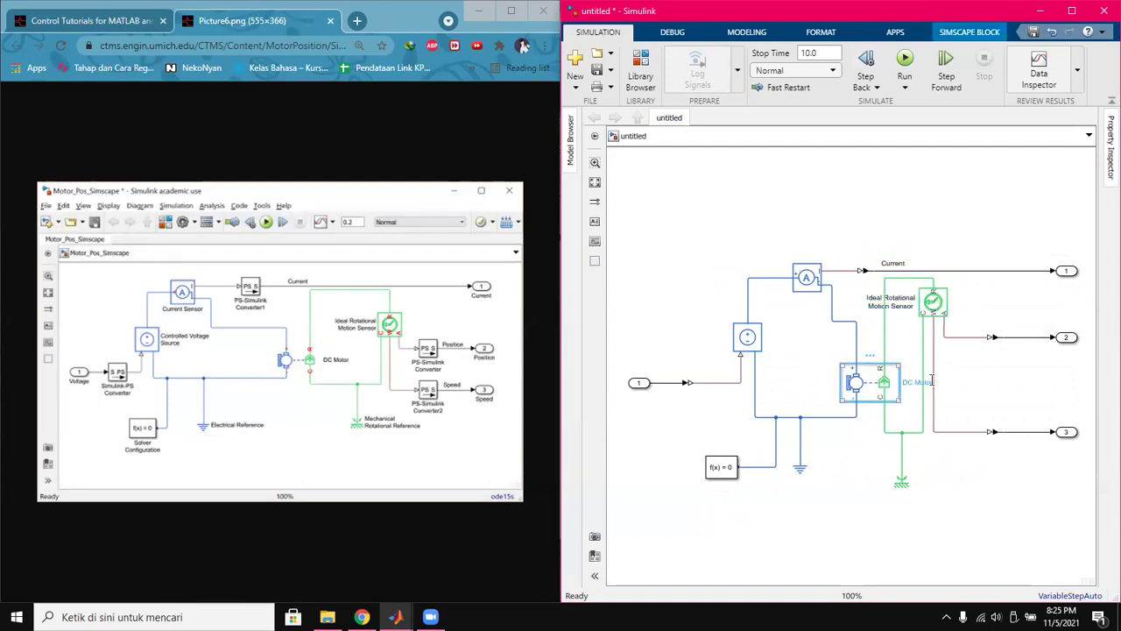
left_click(747, 340)
left_click(795, 338)
left_click(857, 386)
Show the block names of the Solver Configuration, Electrical Reference and Mechanical Rotational Reference.
left_click(727, 474)
left_click(724, 484)
left_click(742, 495)
left_click(801, 473)
left_click(842, 468)
left_click(905, 483)
Show the names of the converters at outputs 2 and 3 and at the input, and rename the In1 port "Voltage".
left_click(996, 431)
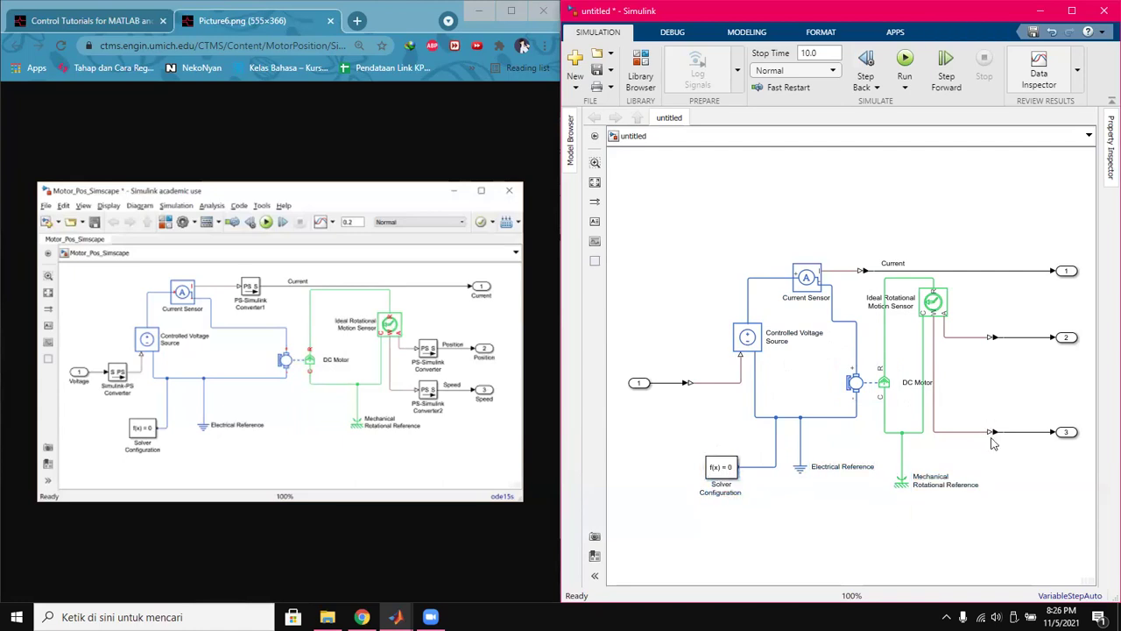
left_click(995, 336)
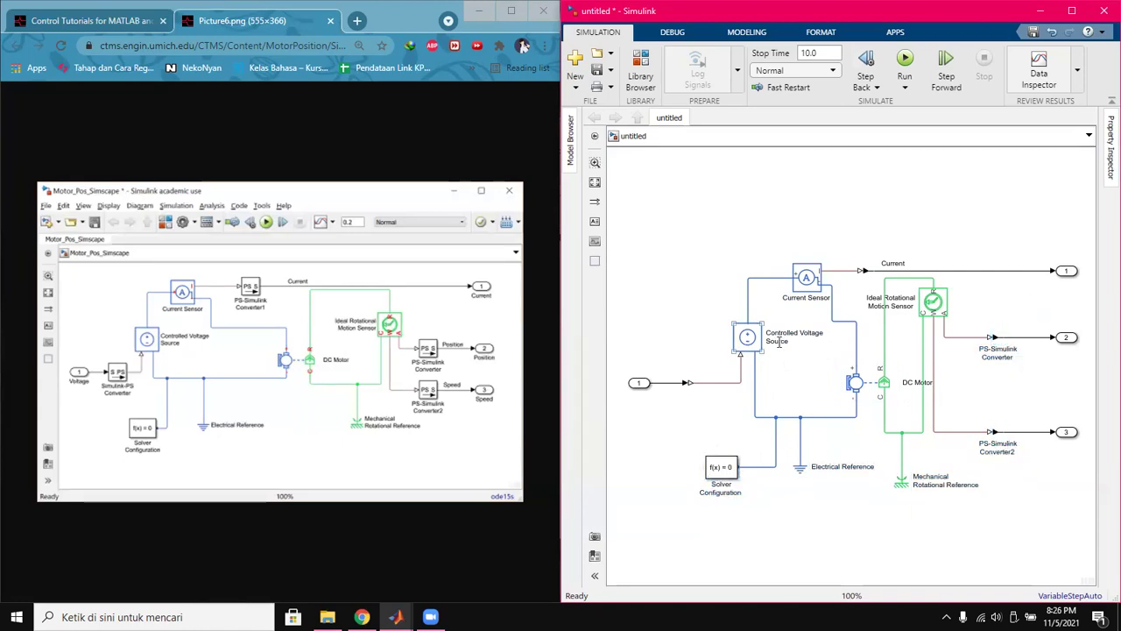
left_click(638, 383)
left_click(686, 385)
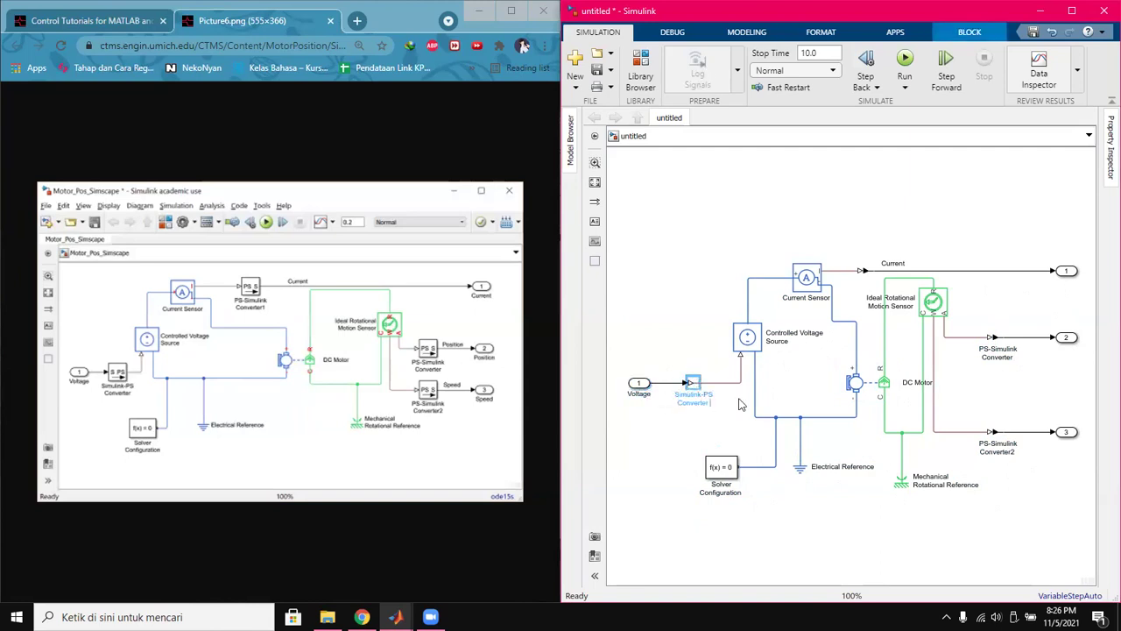
Rename the three output ports "Current", "Position" and "Speed" in order.
left_click(1030, 344)
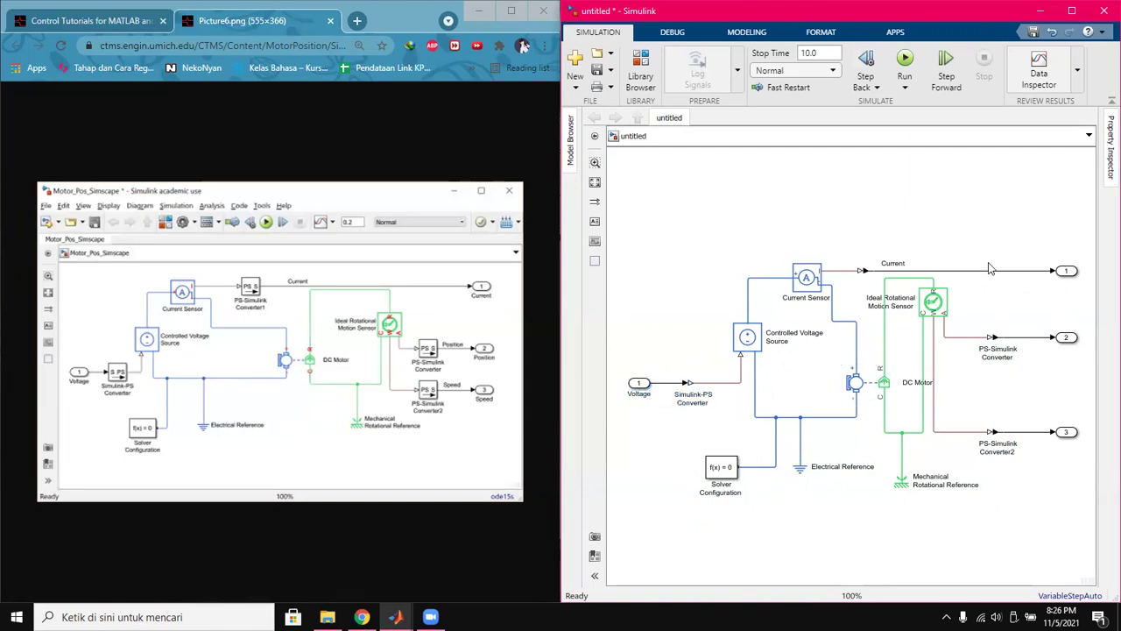
left_click(1066, 271)
left_click(1066, 347)
Label the signal lines leading to output ports 3 and 2 "Speed" and "Position" respectively.
double_click(1042, 429)
type("speed12")
key("Escape")
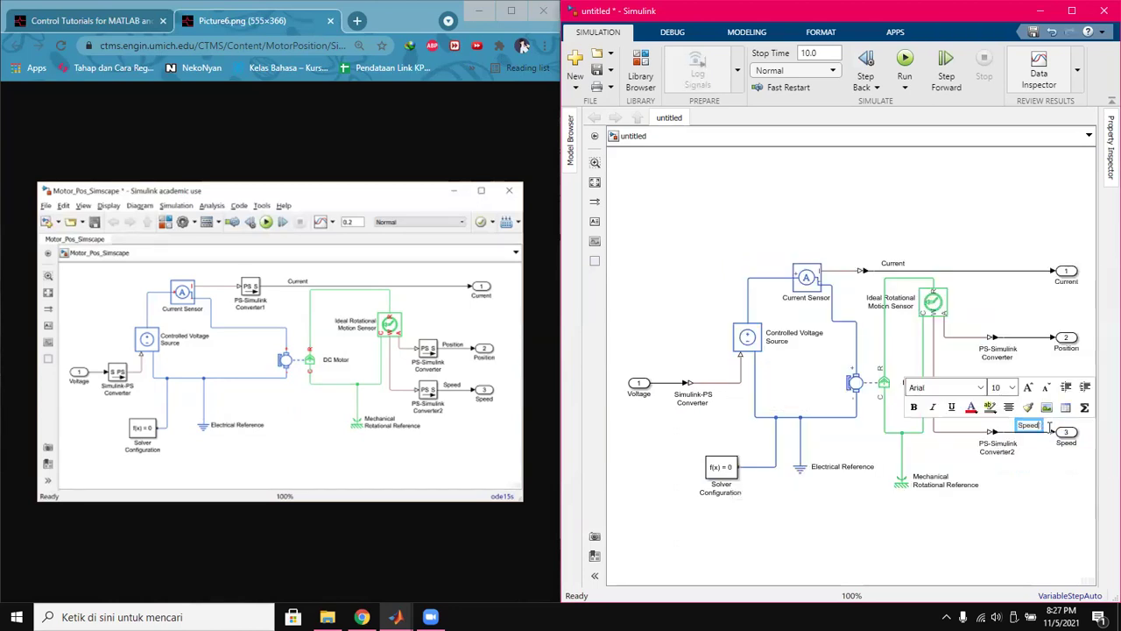
double_click(1035, 335)
type("Position12")
key("Return")
left_click(1051, 381)
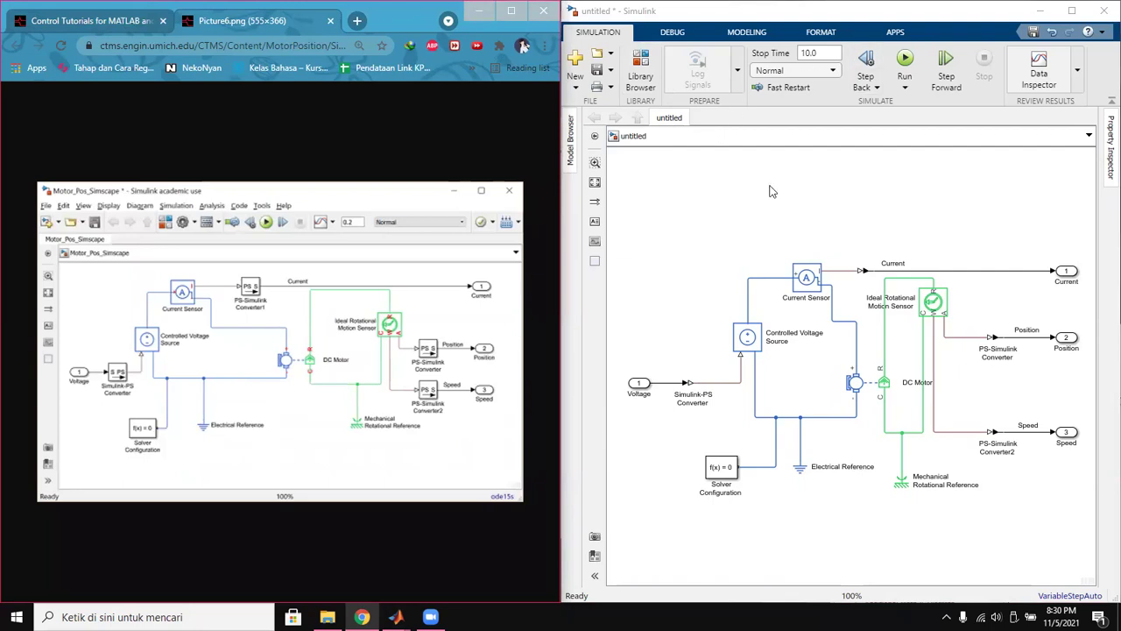
Bring up the tutorial's list of DC motor parameters and open the DC Motor block's electrical torque settings.
left_click(107, 24)
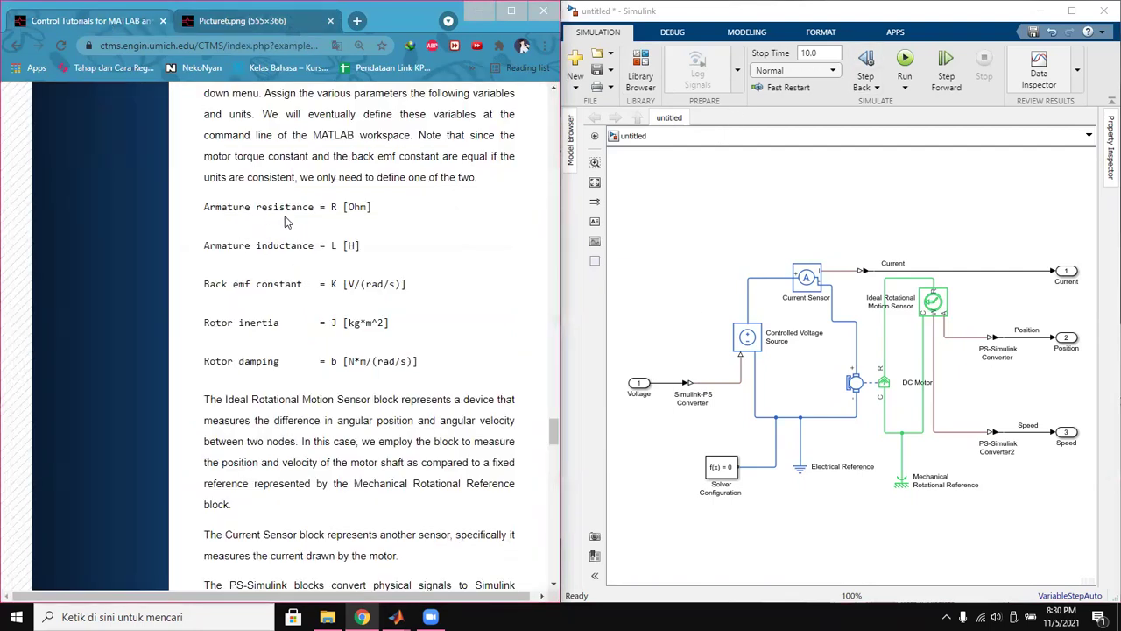
double_click(848, 383)
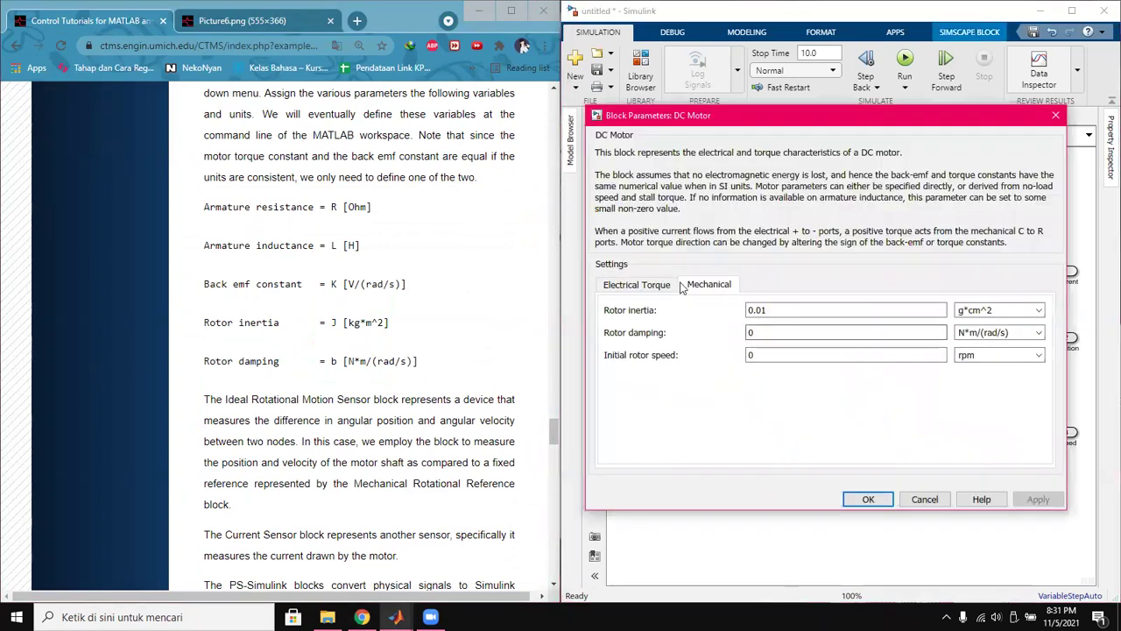
left_click(637, 284)
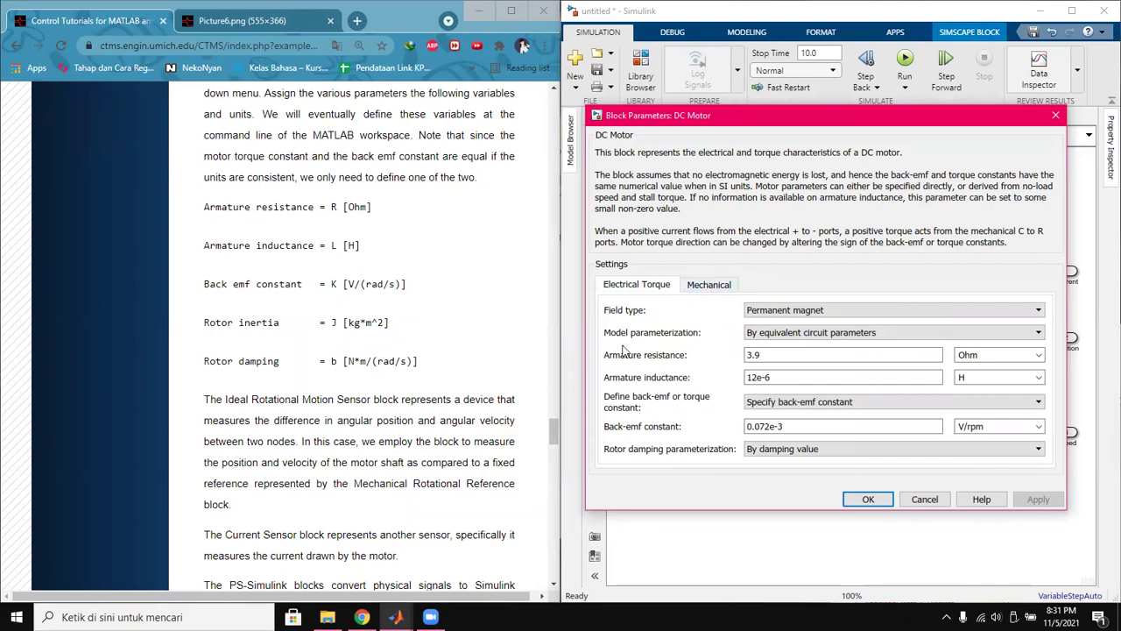
Look up the resistance among the tutorial's physical parameters and set the DC Motor's armature resistance to 4 Ohm.
double_click(783, 357)
type("R")
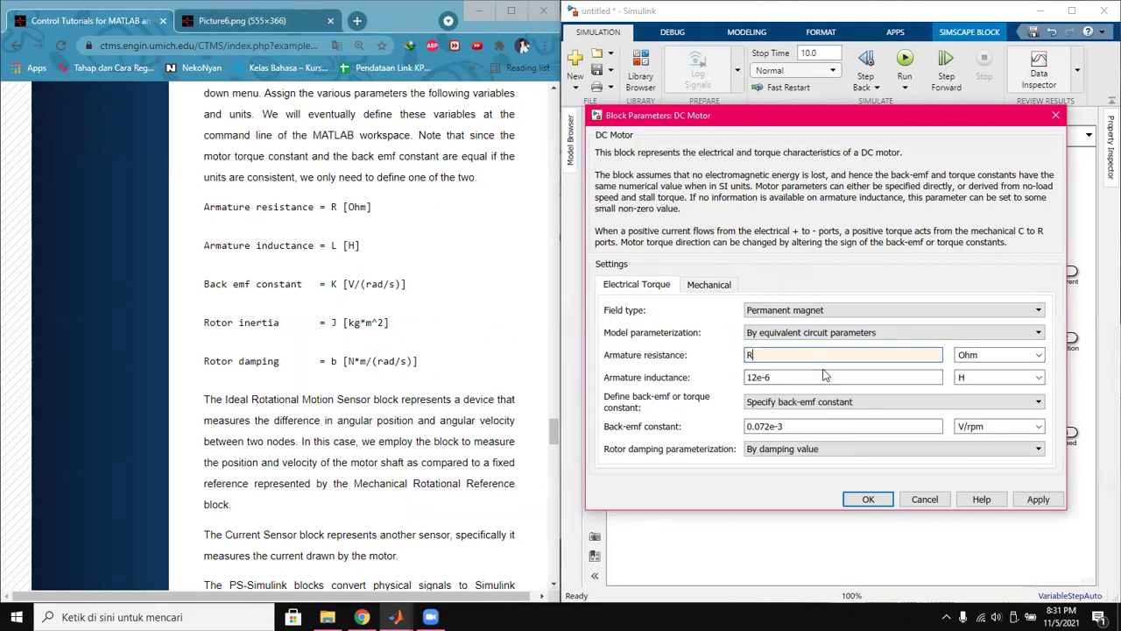
scroll(395, 368, "down", 15)
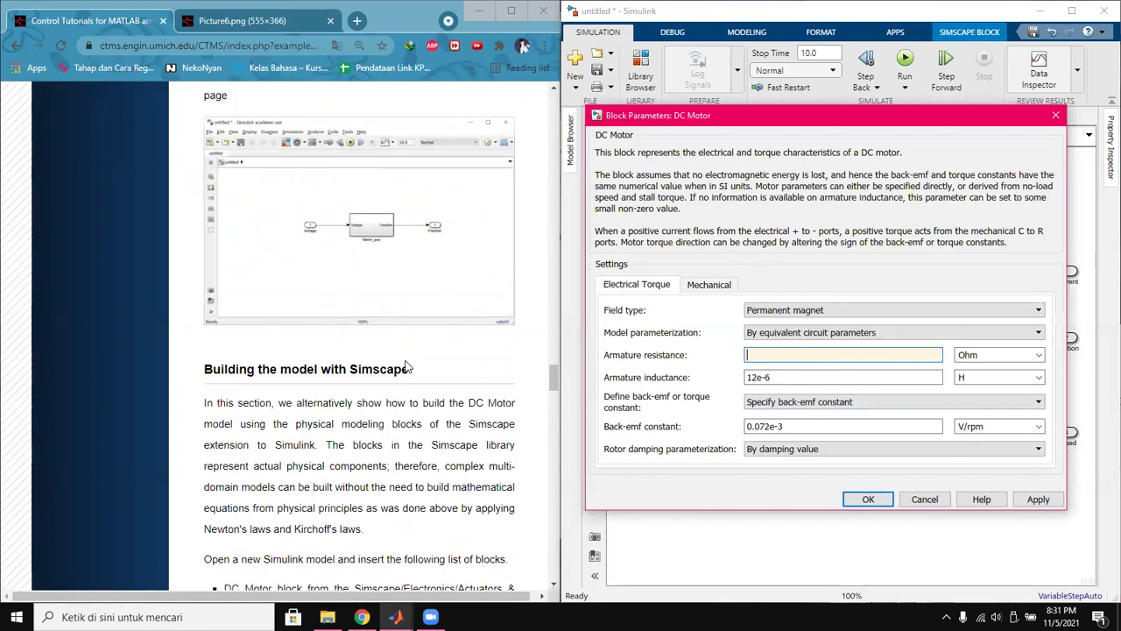
scroll(405, 366, "up", 12)
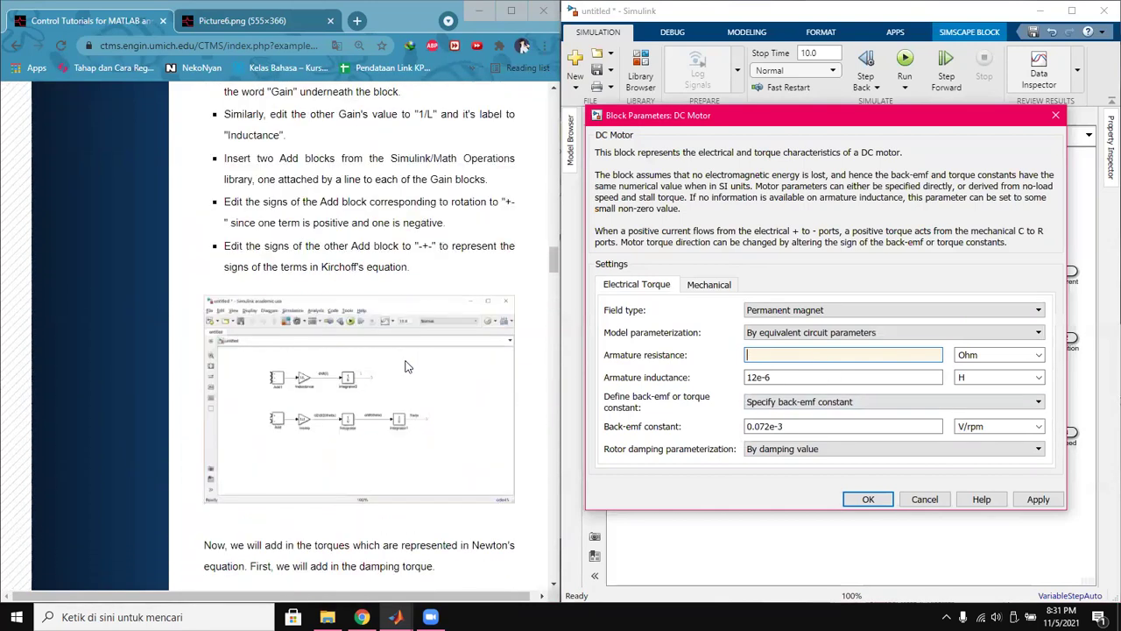
scroll(406, 366, "up", 10)
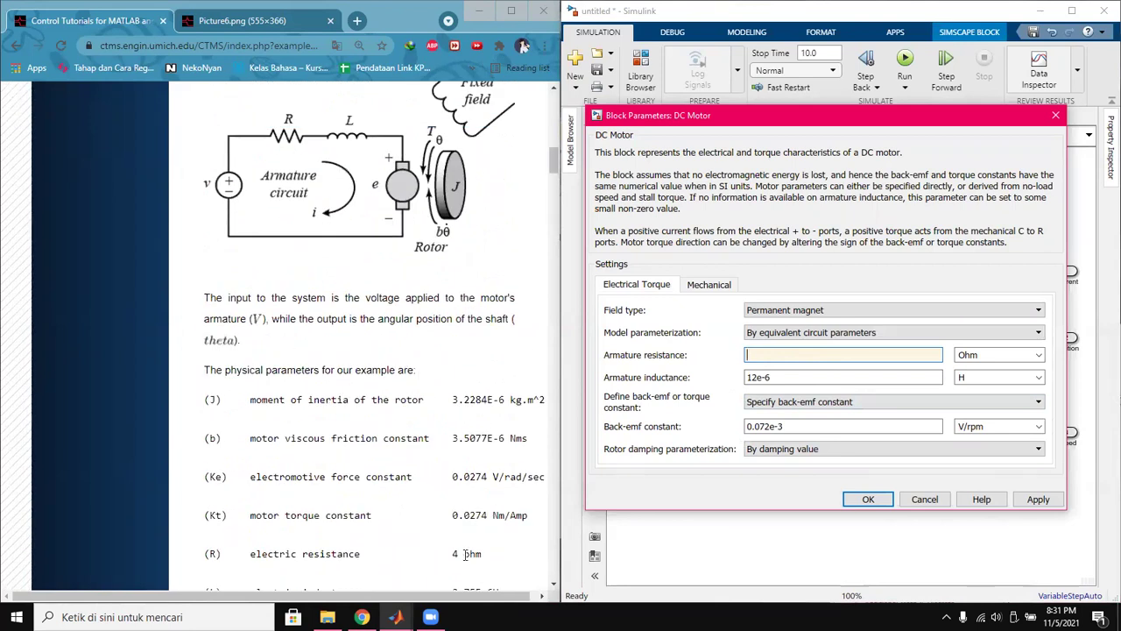
scroll(466, 554, "down", 1)
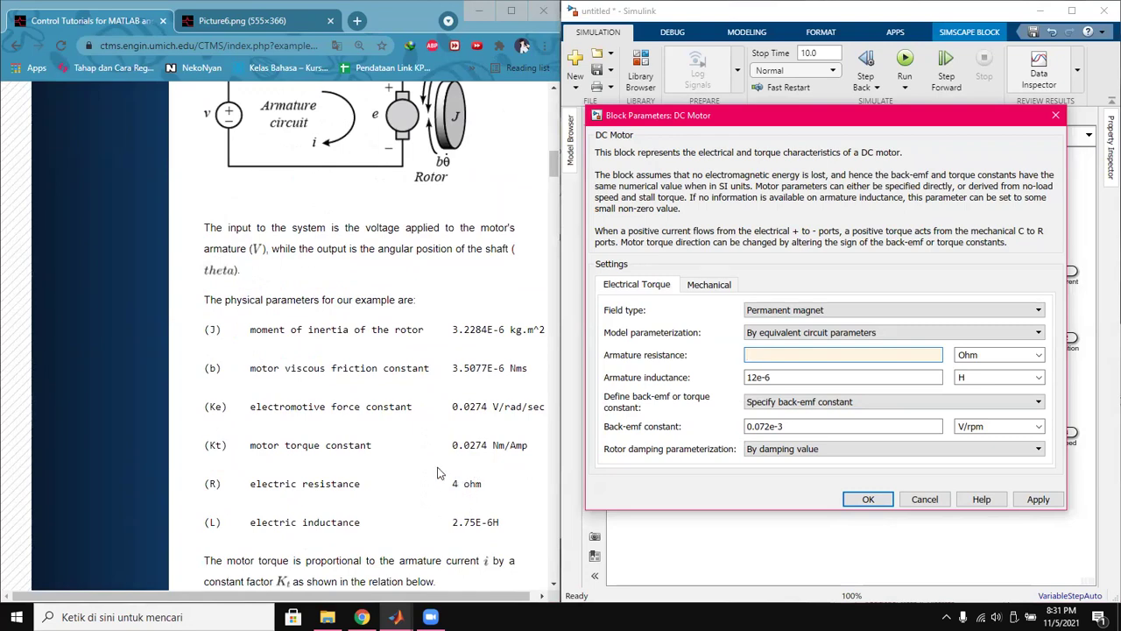
scroll(436, 473, "up", 10)
scroll(437, 470, "down", 15)
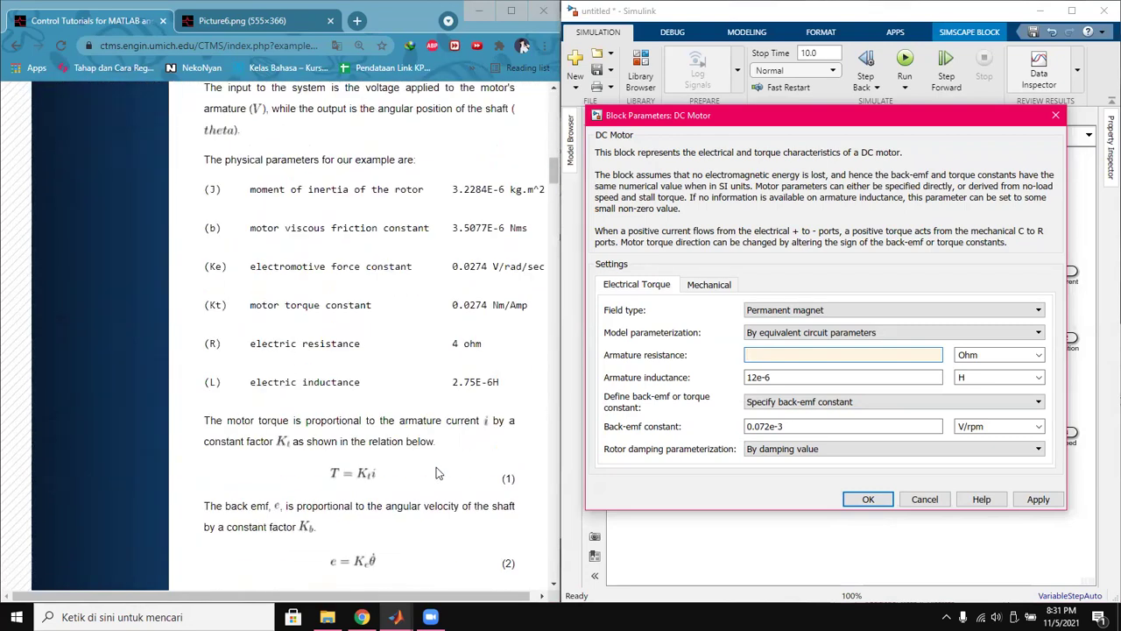
scroll(436, 470, "down", 15)
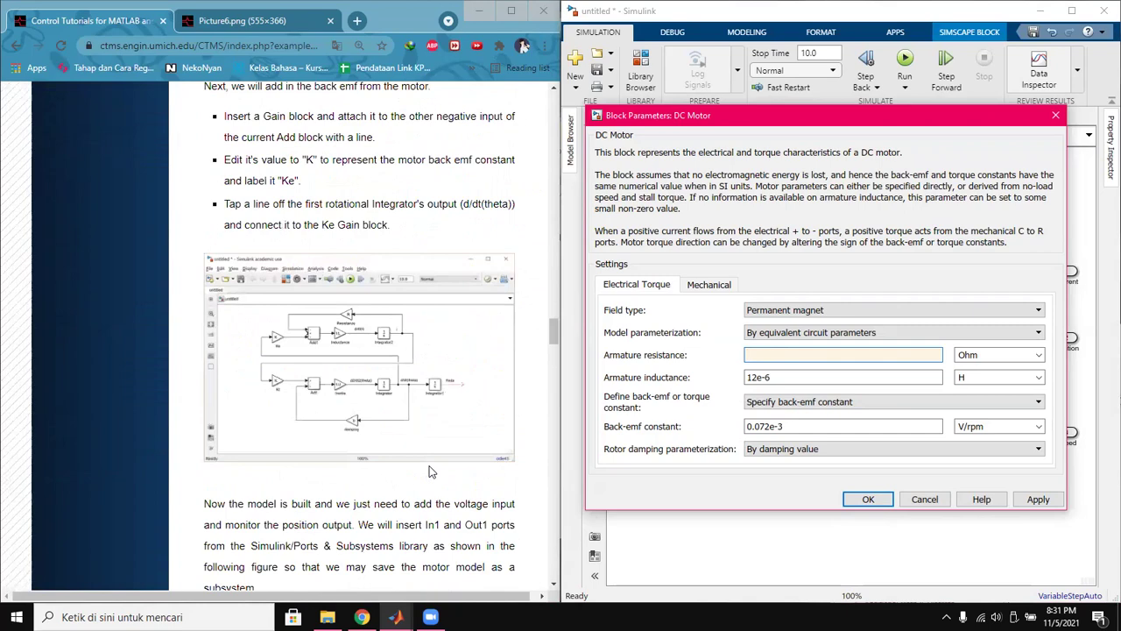
scroll(427, 469, "down", 20)
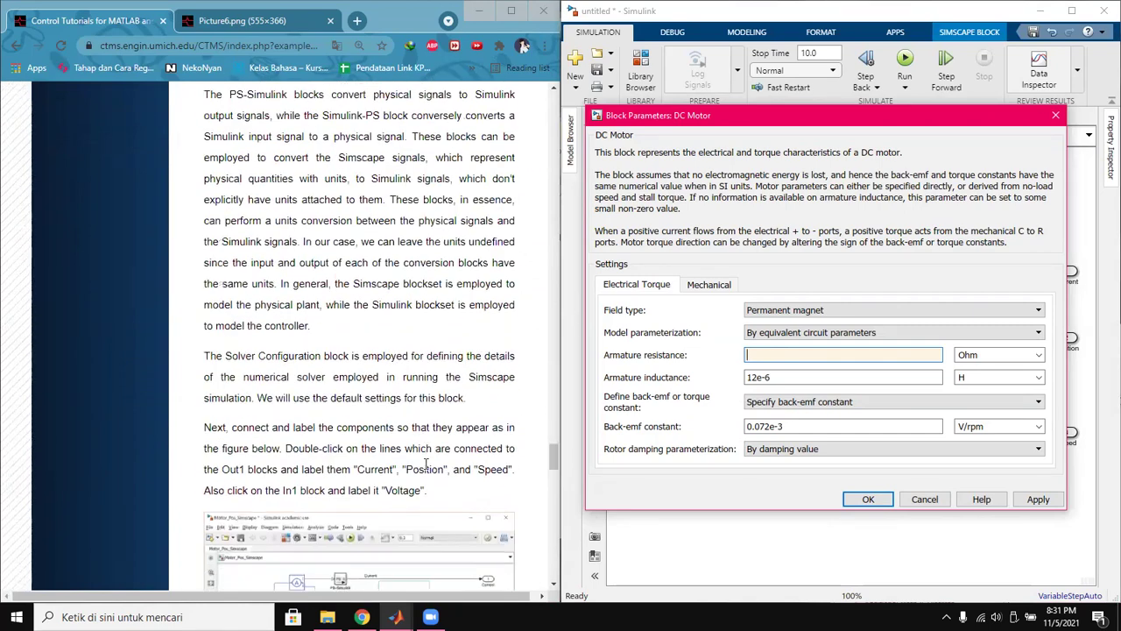
scroll(427, 465, "down", 2)
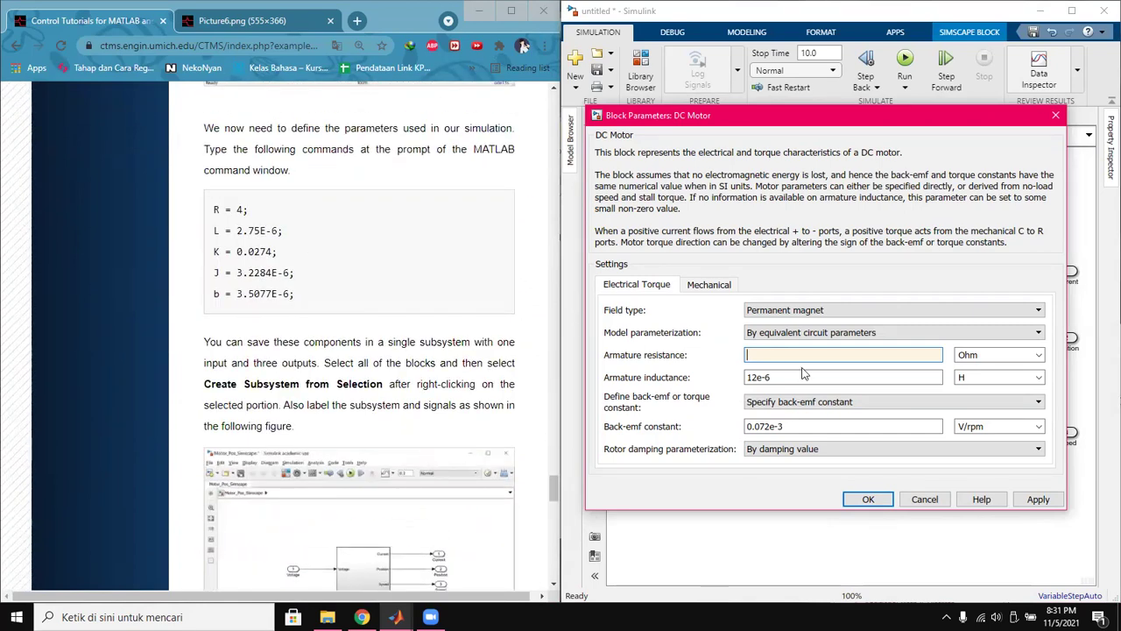
scroll(455, 324, "up", 15)
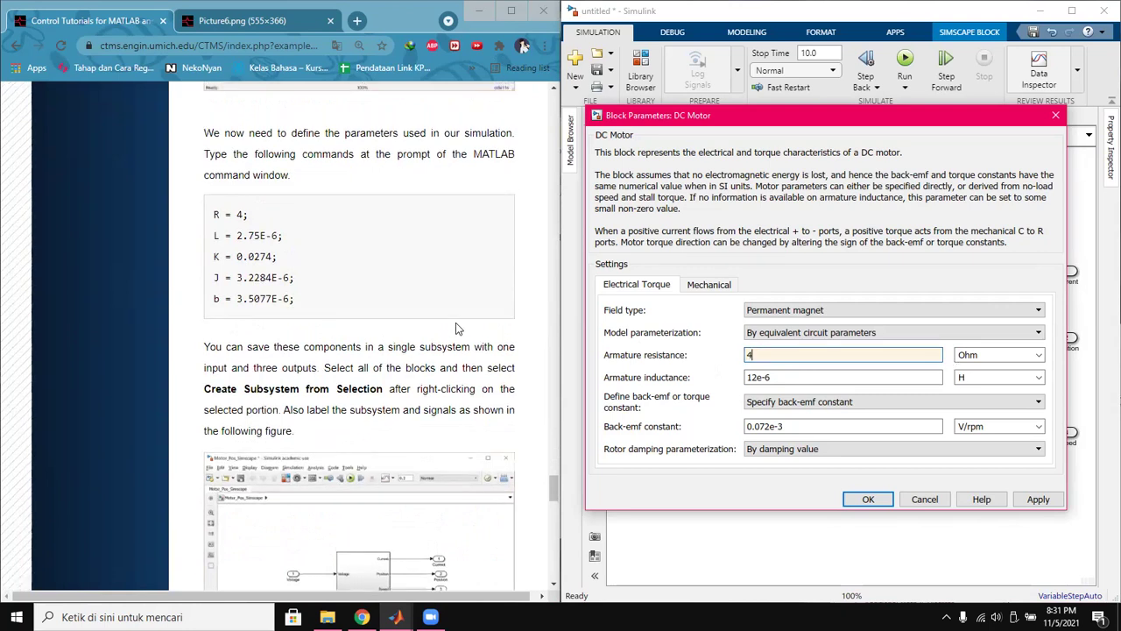
Copy the L value from the tutorial's parameter commands and set the armature inductance to 2.75E-6 H.
scroll(454, 338, "down", 3)
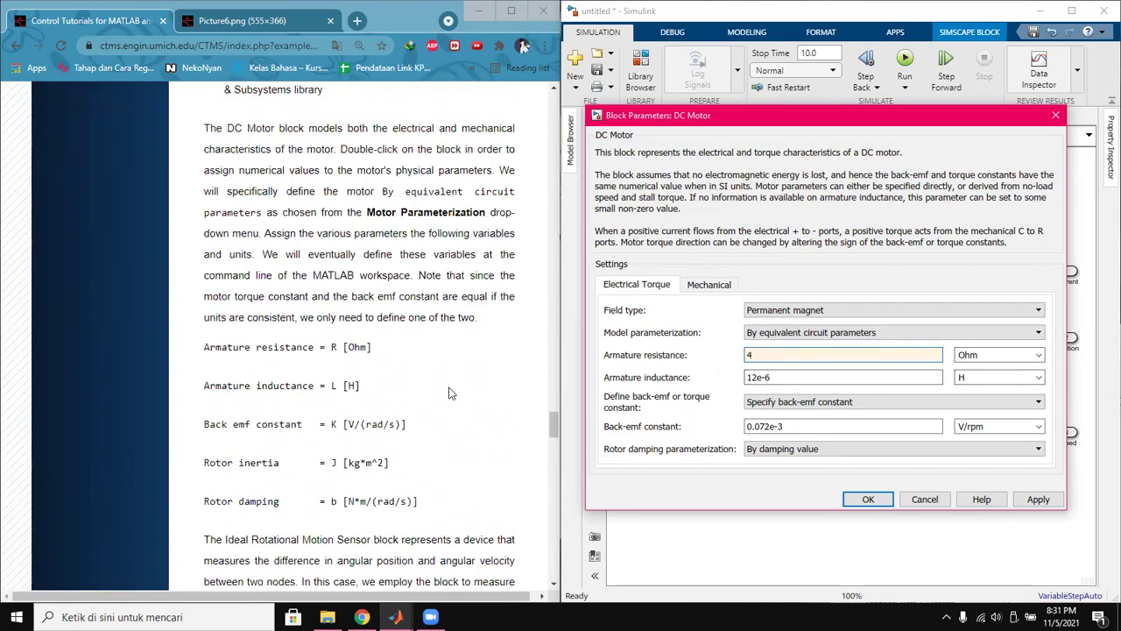
scroll(449, 393, "down", 12)
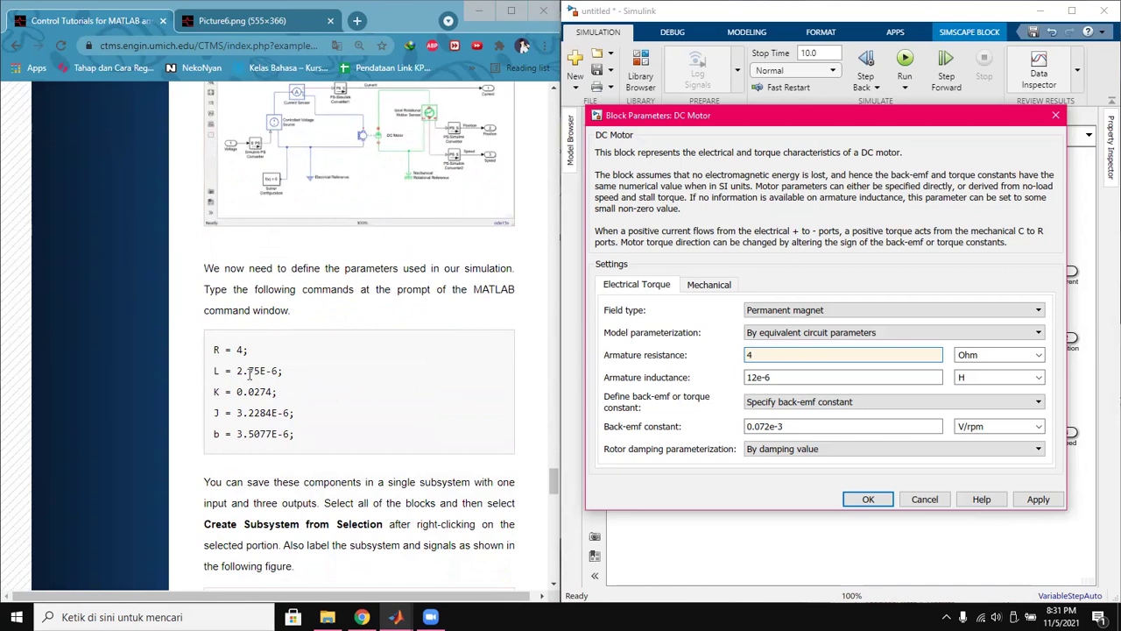
left_click_drag(237, 374, 274, 373)
right_click(278, 373)
left_click(303, 384)
double_click(788, 377)
type("2.75E-6")
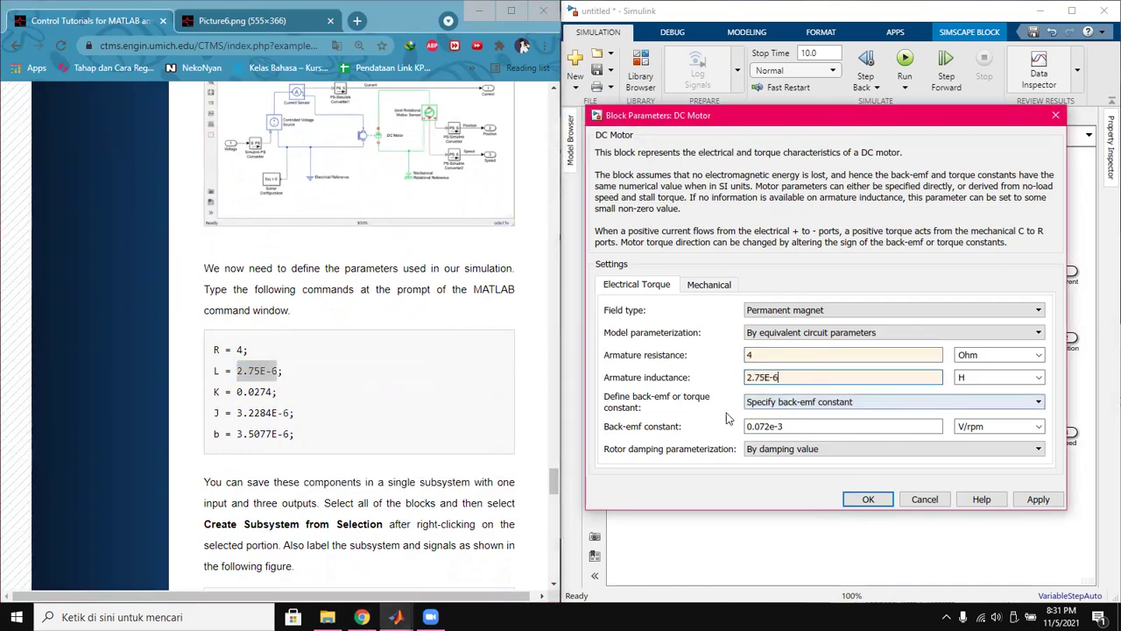
Find the back-emf unit in the tutorial's motor parameter list and set the DC Motor's back-emf constant unit to V/(rad/s).
scroll(422, 366, "down", 10)
scroll(420, 366, "up", 8)
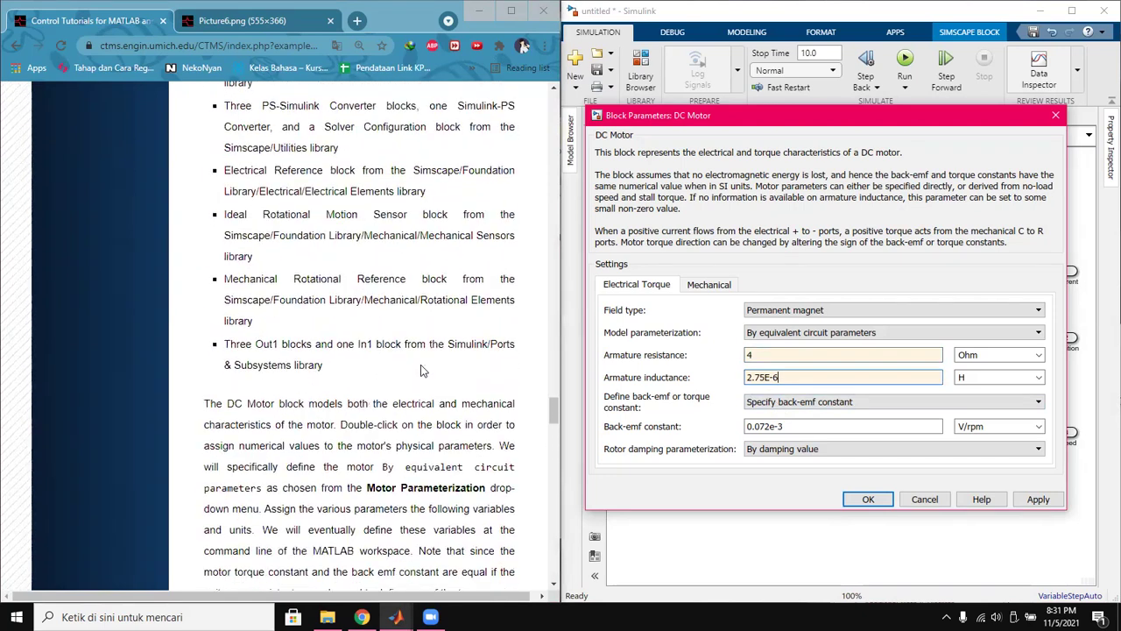
scroll(420, 365, "down", 3)
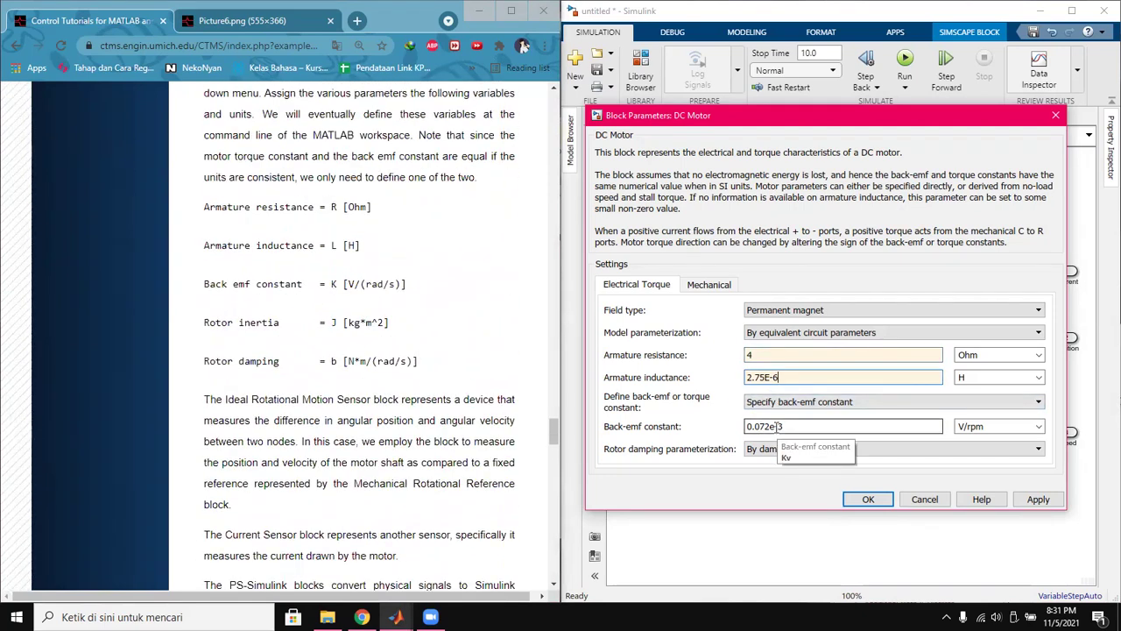
left_click(995, 426)
left_click(1037, 427)
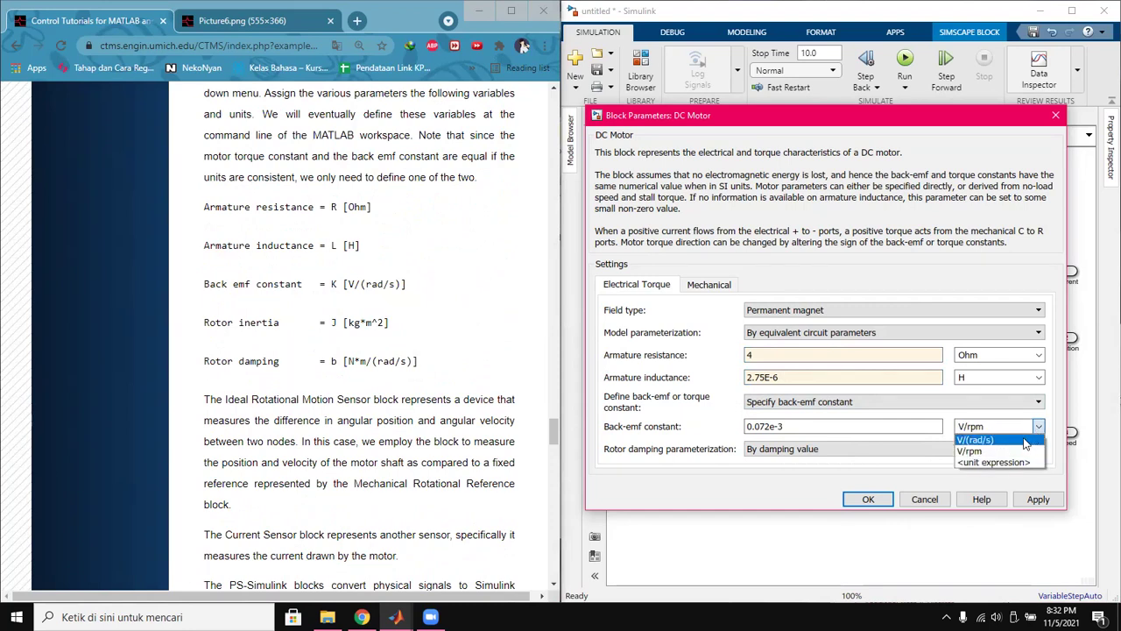
left_click(1025, 440)
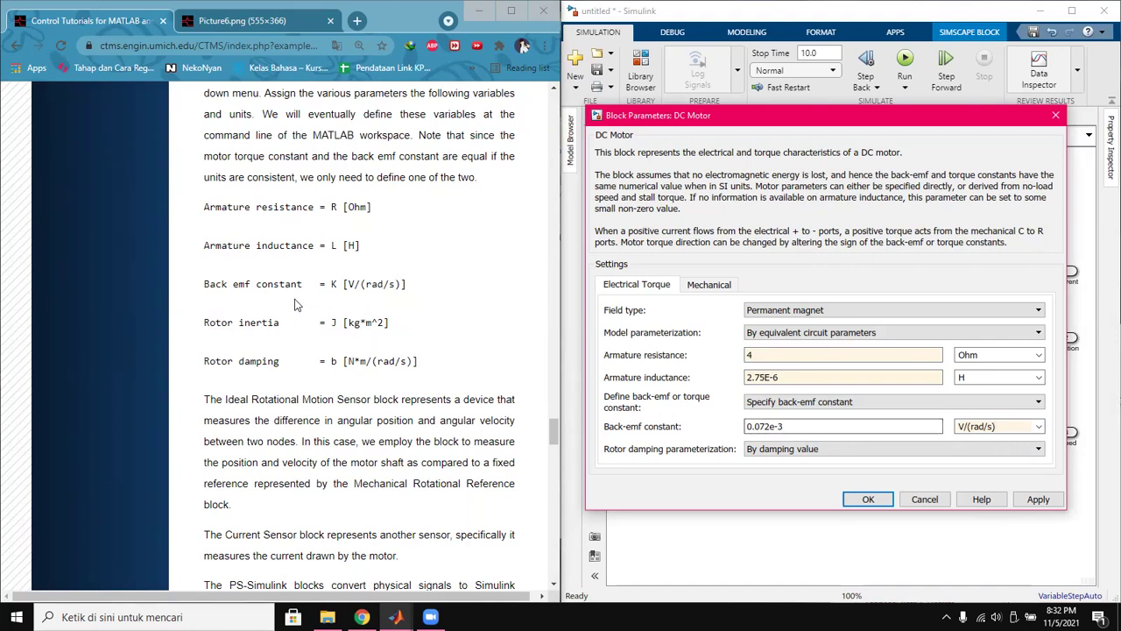
Copy the K value from the tutorial's parameter commands and set the back-emf constant to 0.0274.
scroll(300, 307, "down", 5)
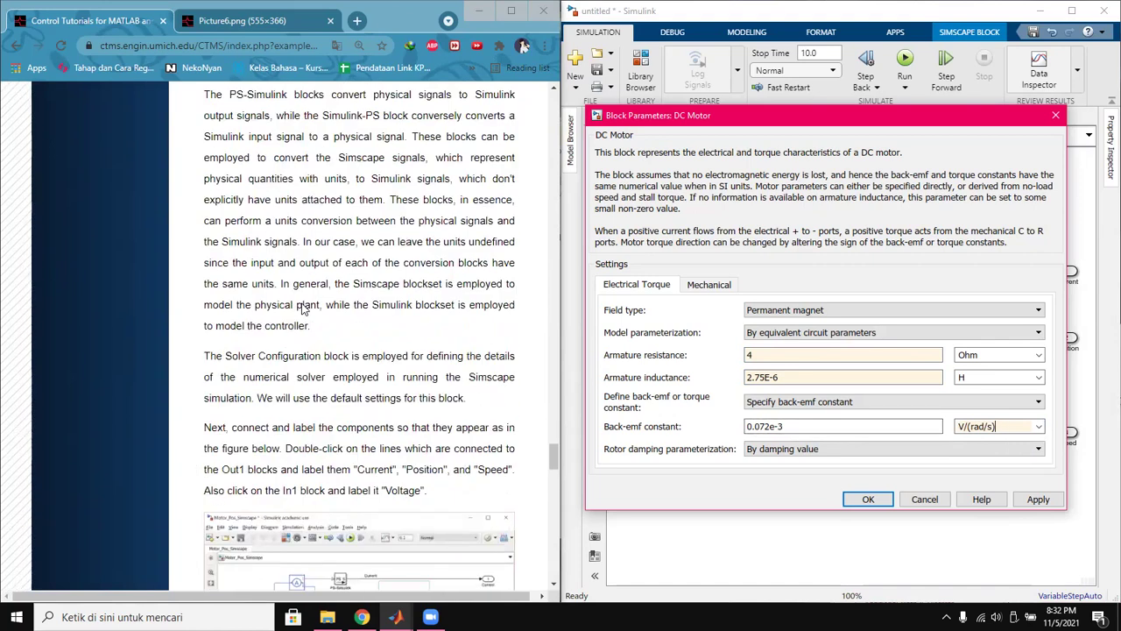
scroll(302, 308, "down", 8)
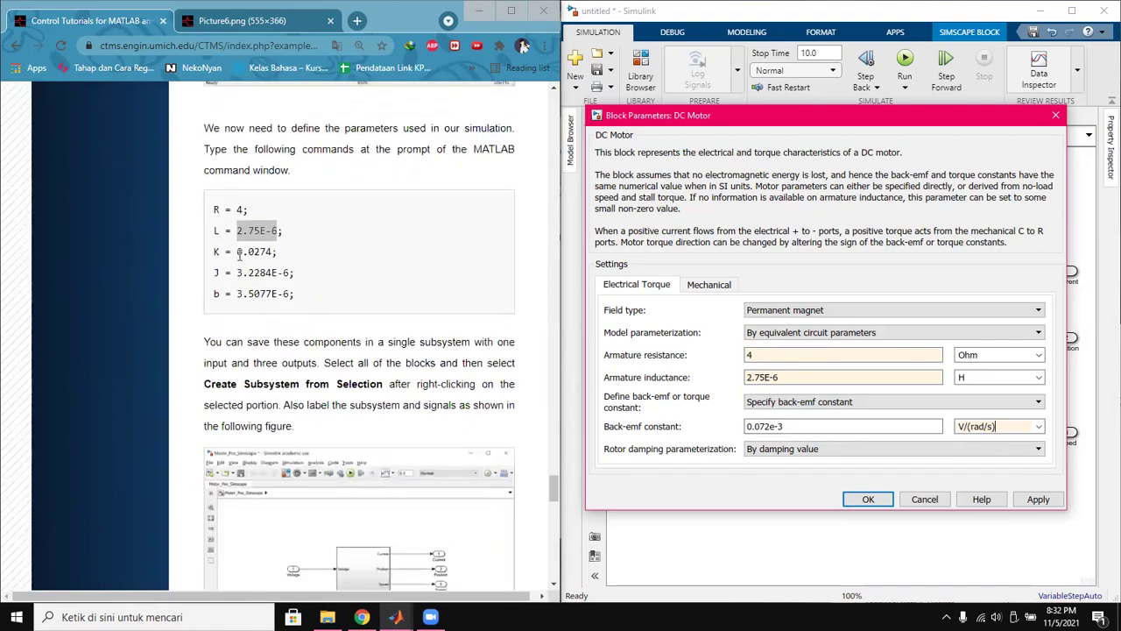
left_click_drag(238, 253, 263, 256)
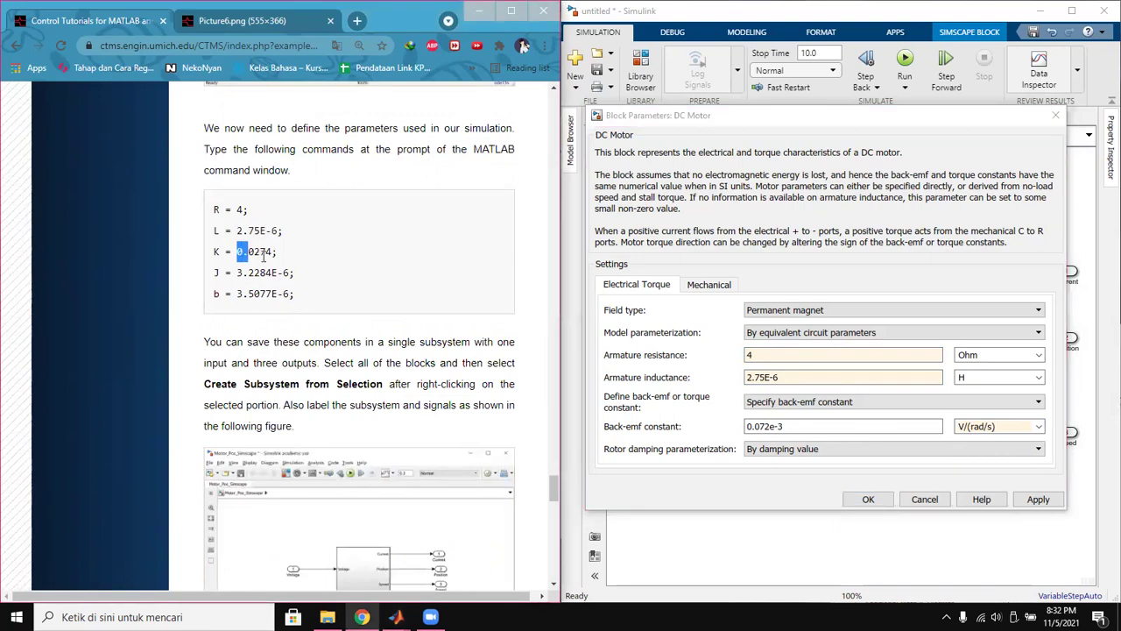
left_click(800, 427)
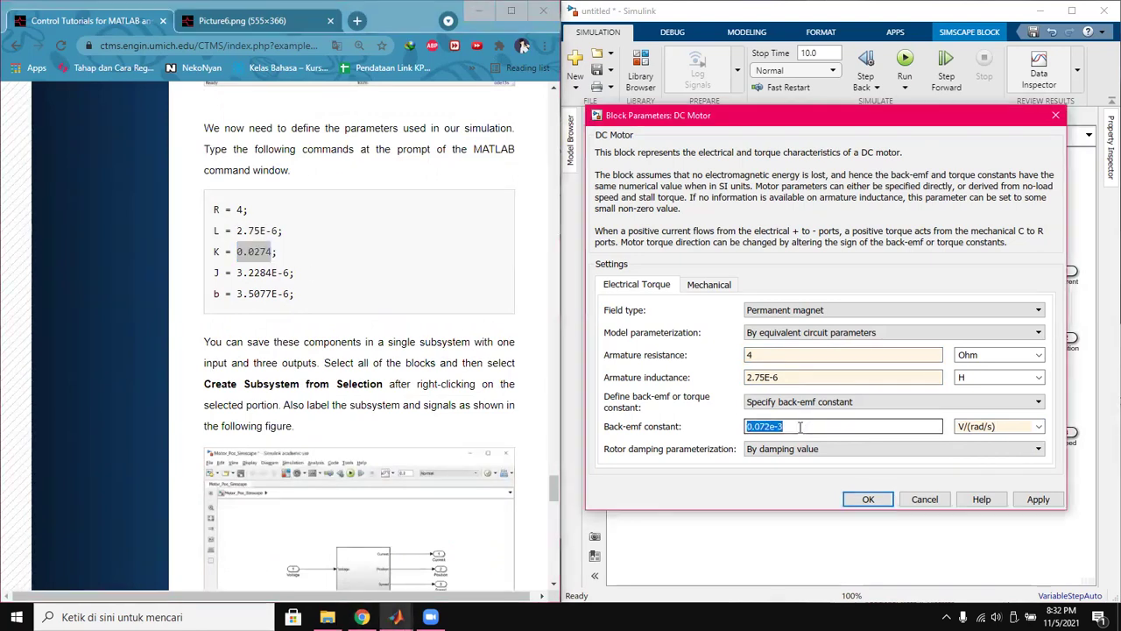
type("0.0274")
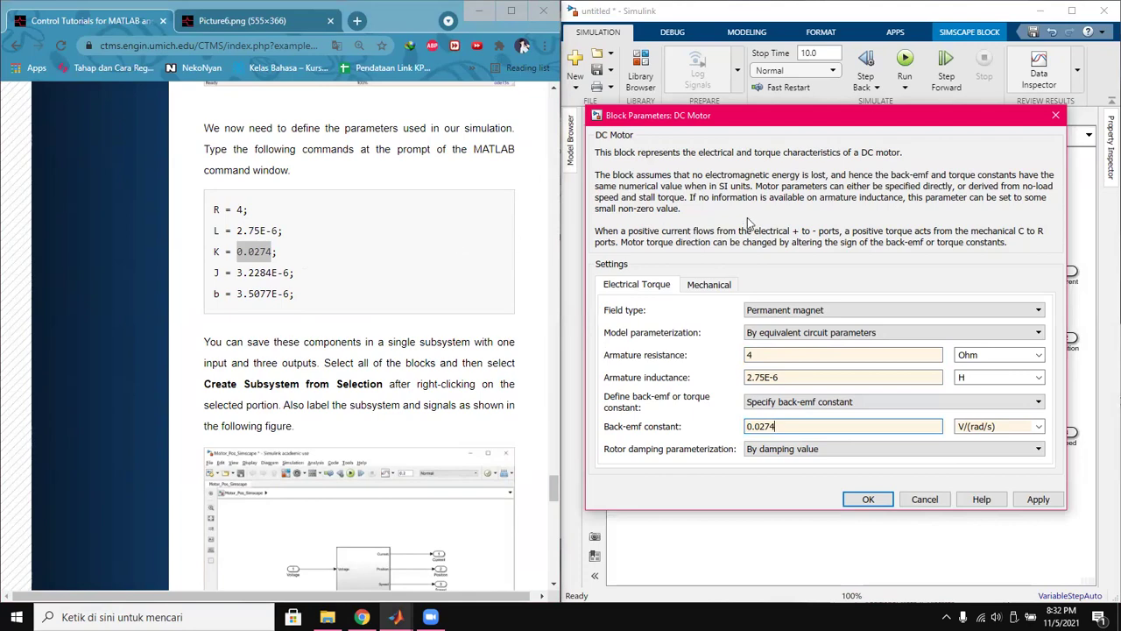
Review the tutorial's physical parameters table and its list of DC Motor variables and units for the rotor parameters.
scroll(324, 363, "up", 15)
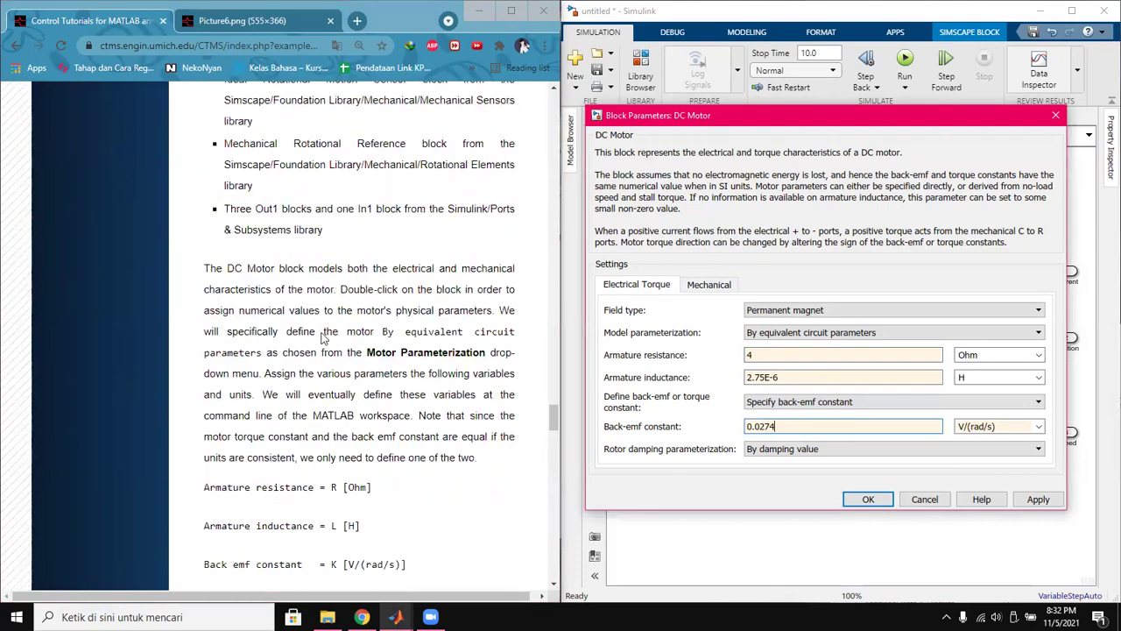
scroll(324, 364, "down", 20)
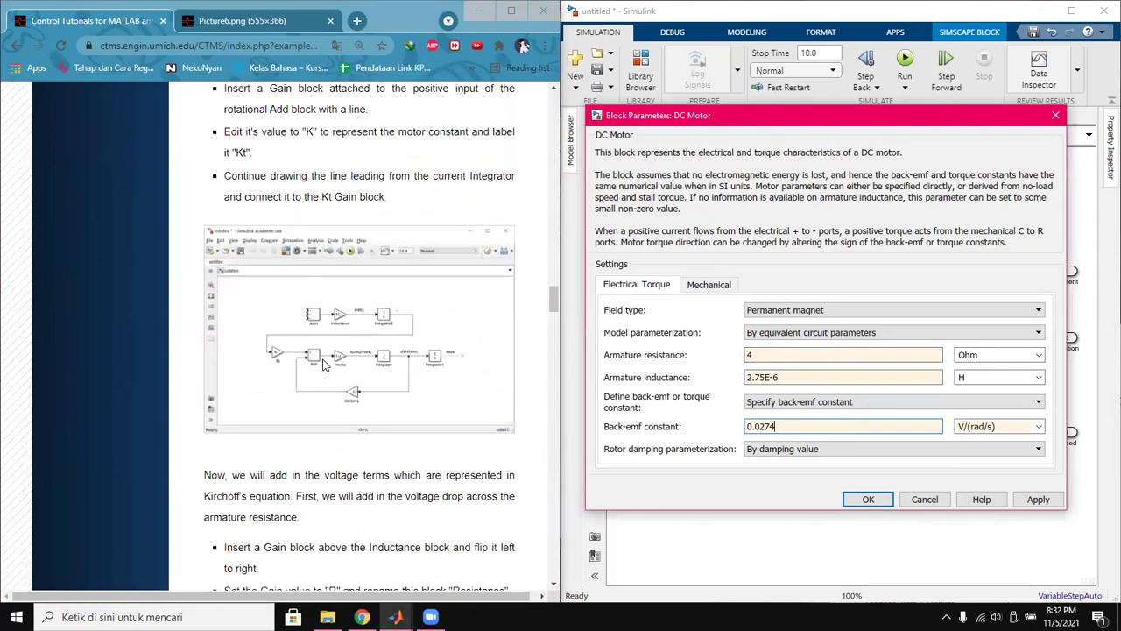
scroll(324, 363, "up", 20)
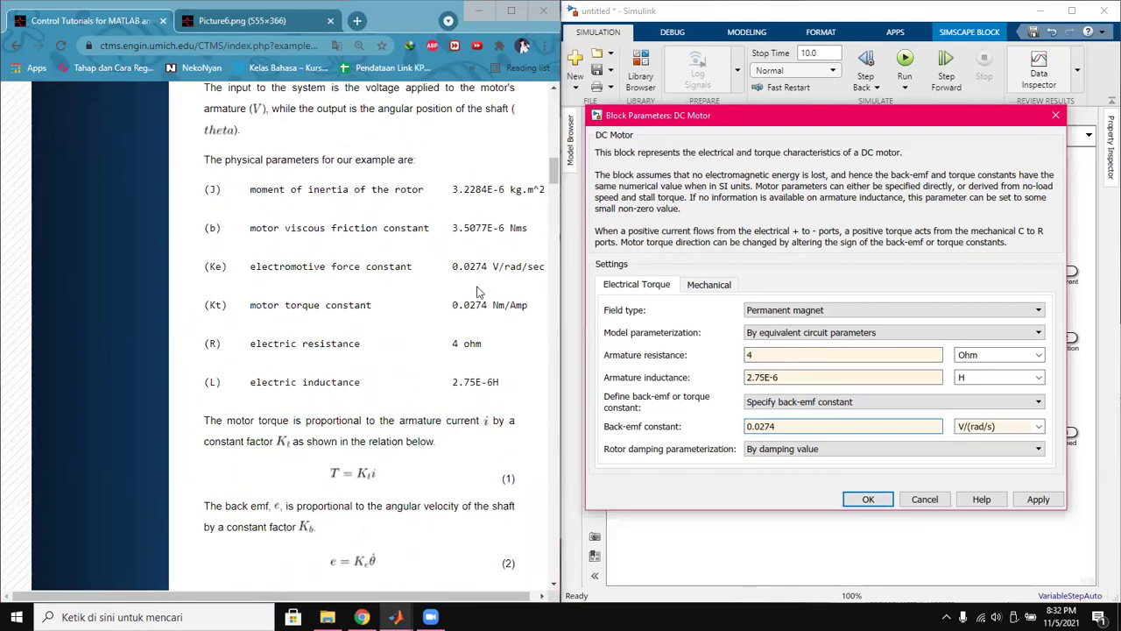
scroll(433, 324, "up", 2)
scroll(433, 323, "down", 20)
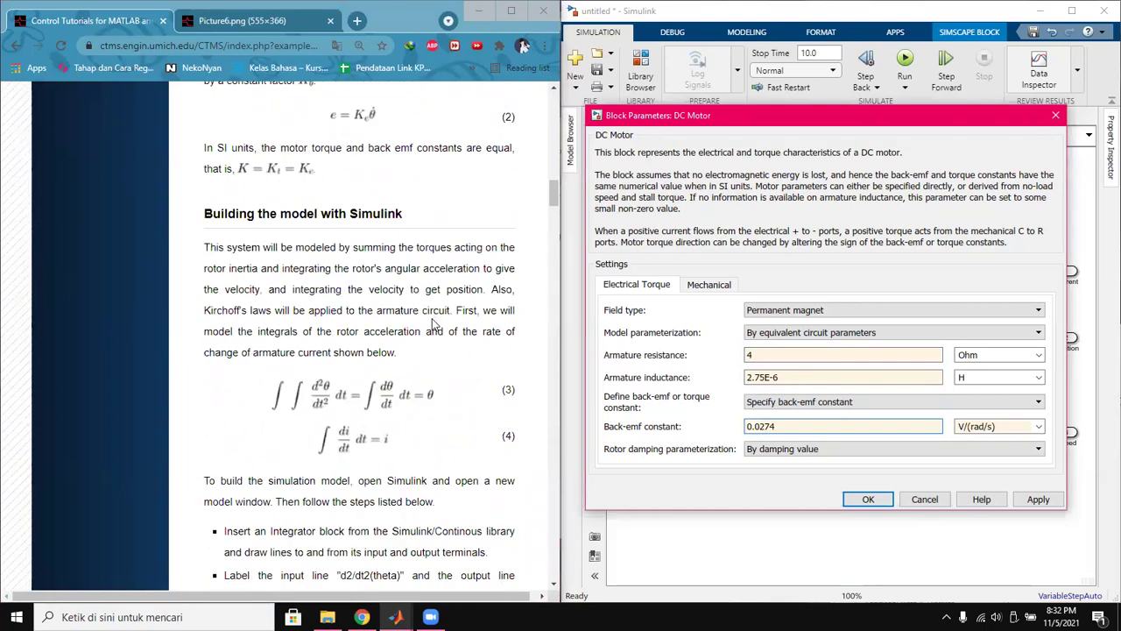
scroll(431, 325, "down", 15)
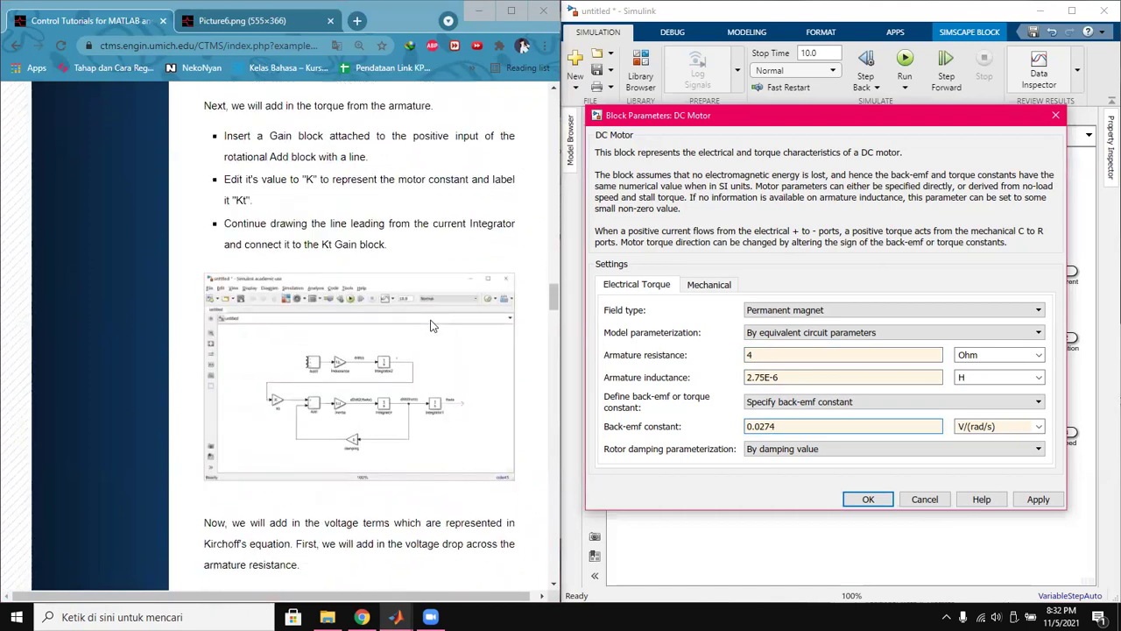
scroll(430, 327, "down", 15)
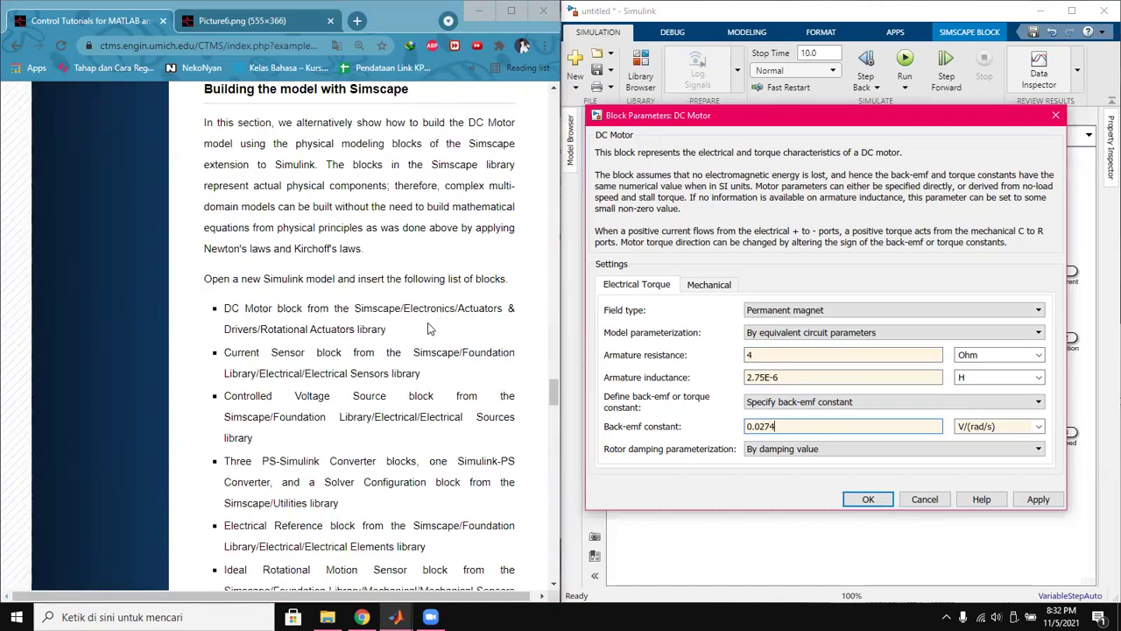
scroll(428, 327, "up", 1)
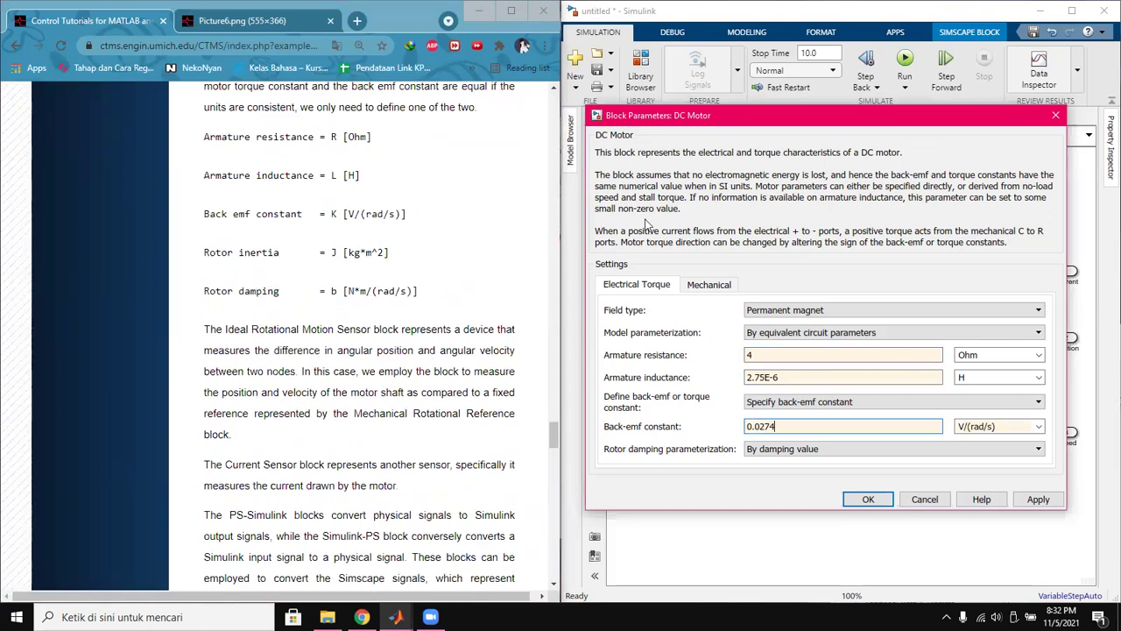
Open the DC Motor's mechanical settings and set the rotor inertia unit to kg*m^2.
left_click(701, 289)
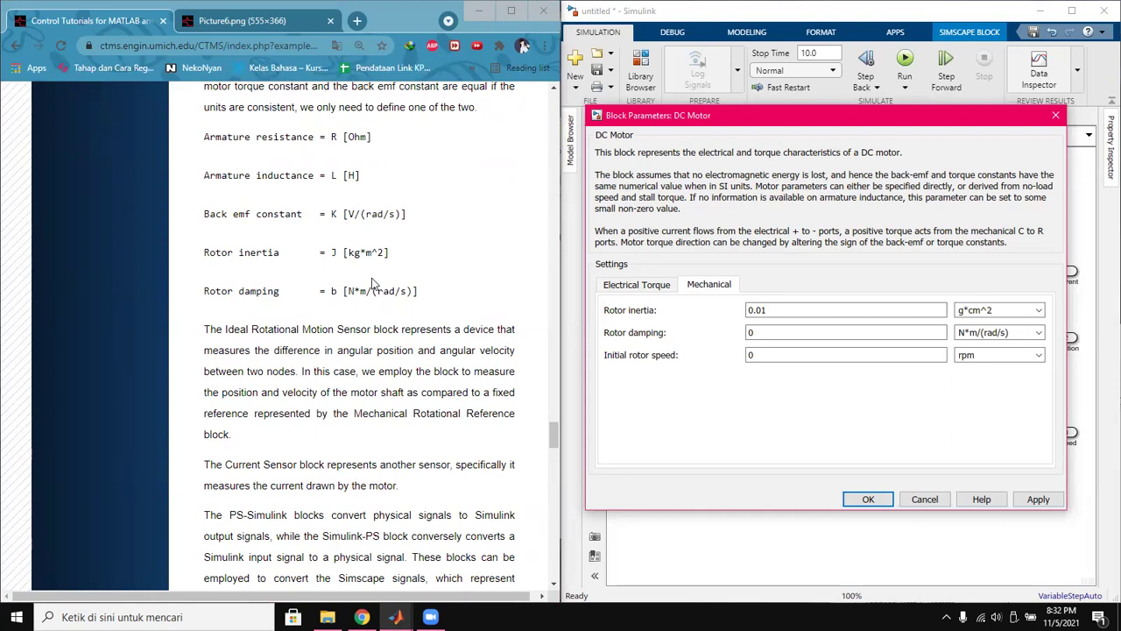
left_click(981, 310)
left_click(1038, 311)
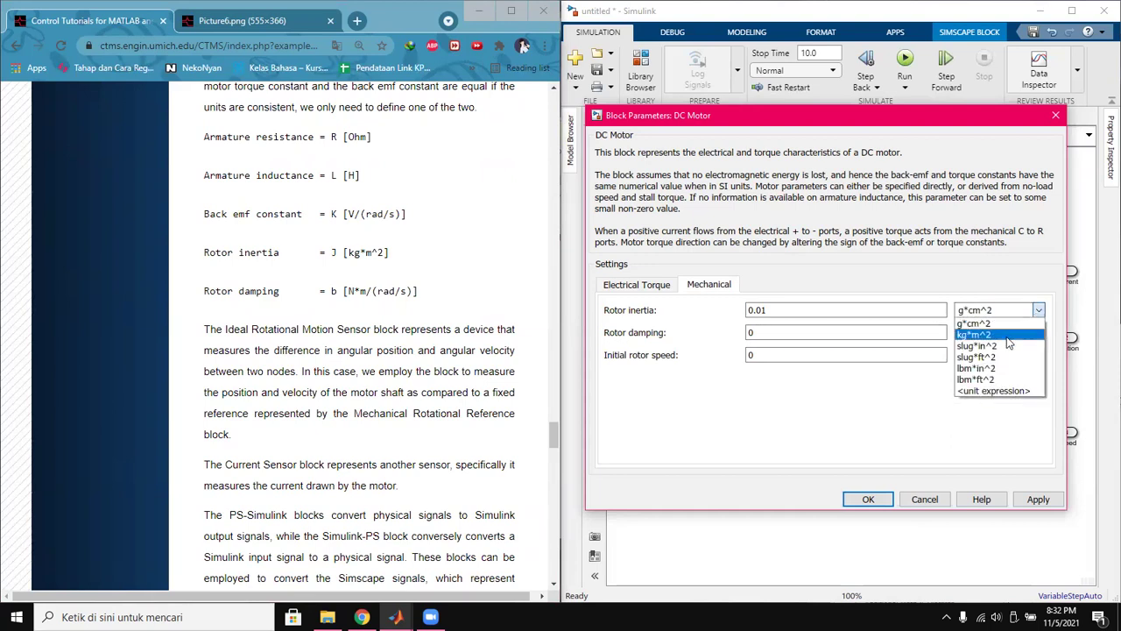
left_click(1007, 338)
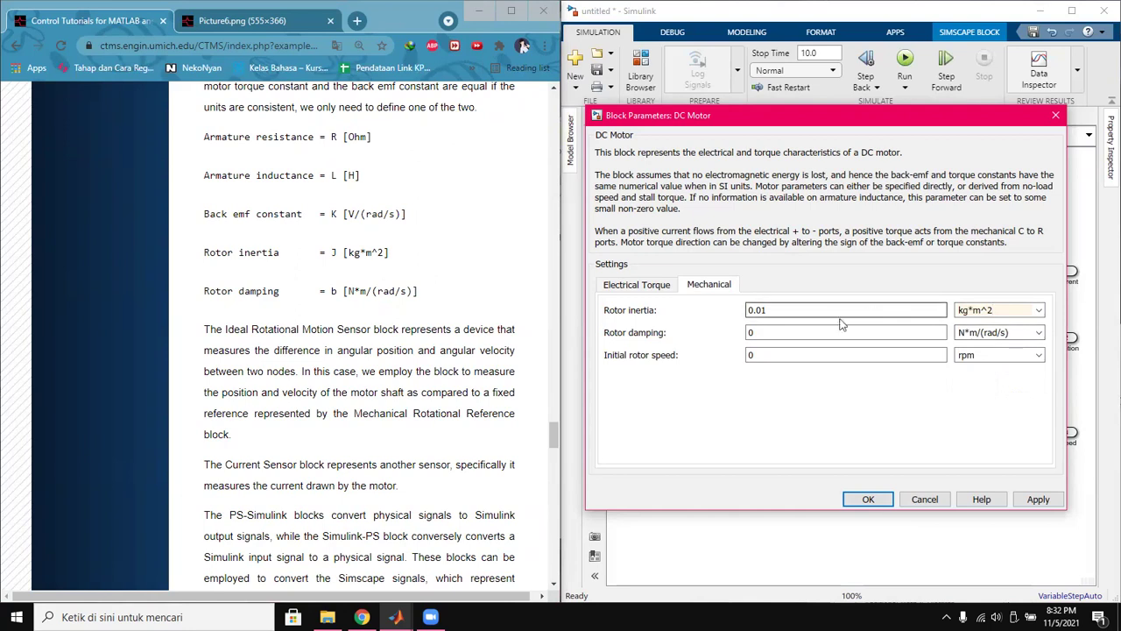
Copy the J value from the tutorial's parameter commands and set the rotor inertia to 3.2284E-6.
scroll(393, 340, "down", 8)
scroll(393, 340, "down", 6)
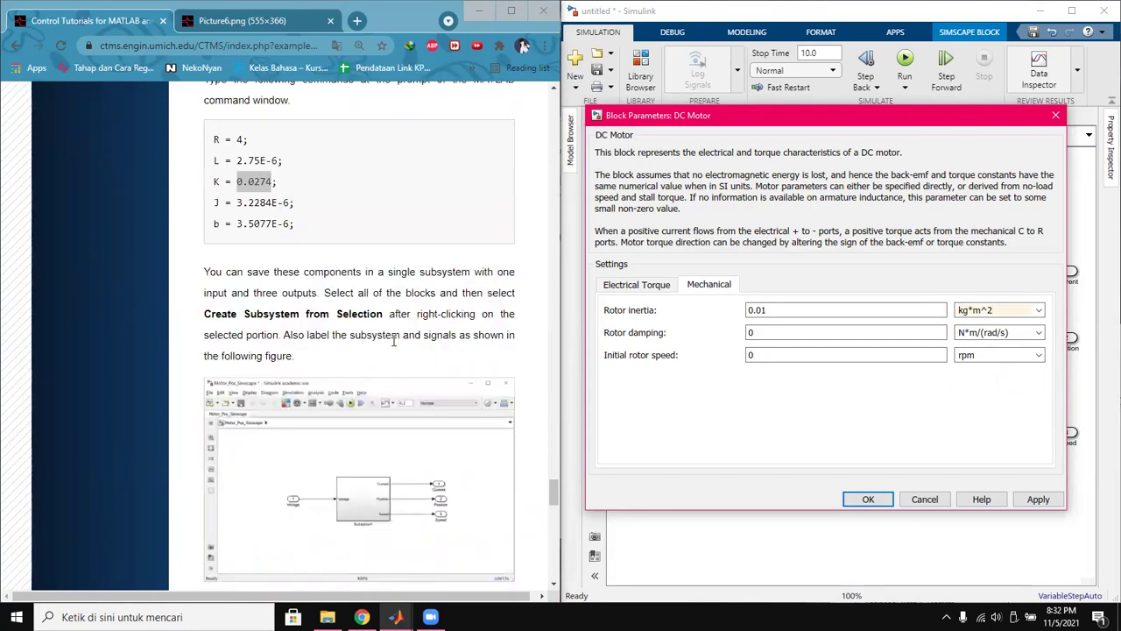
left_click_drag(237, 203, 289, 207)
key("ctrl+c")
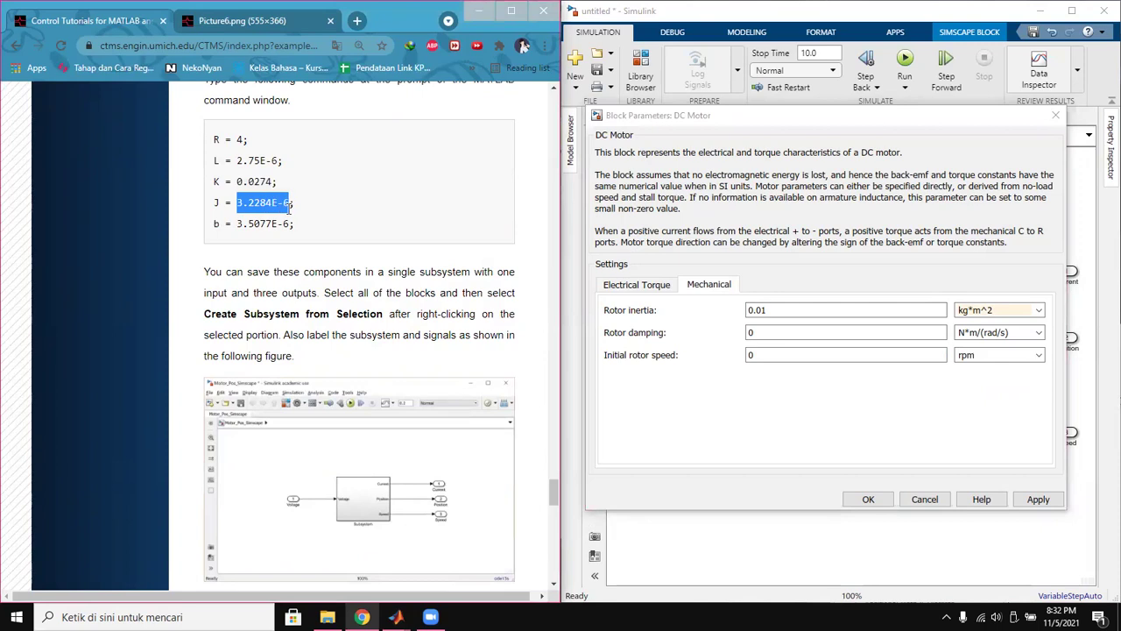
double_click(786, 310)
key("ctrl+v")
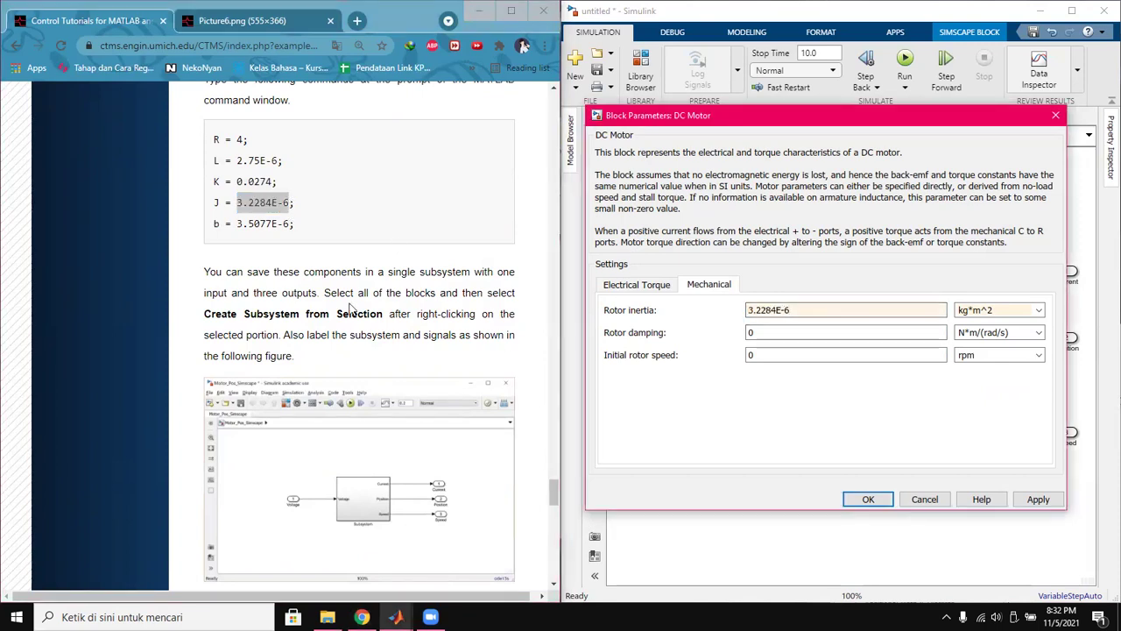
Check the rotor damping variable and unit in the tutorial's parameter list and locate b among the parameter commands.
scroll(349, 307, "up", 15)
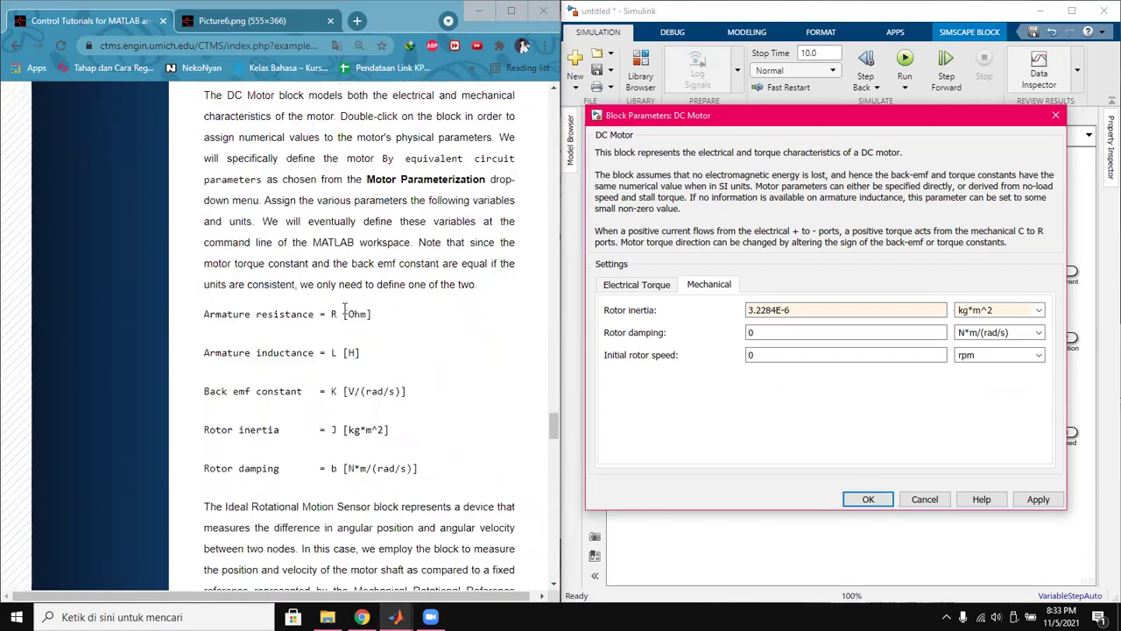
scroll(345, 313, "down", 1)
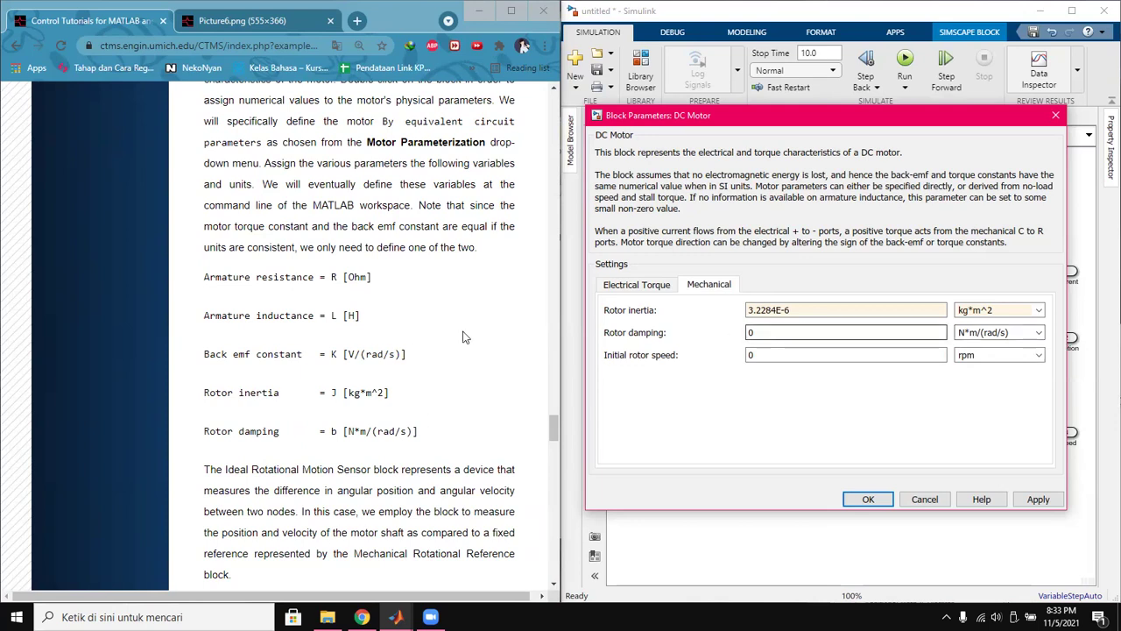
scroll(365, 401, "down", 1)
scroll(363, 401, "up", 20)
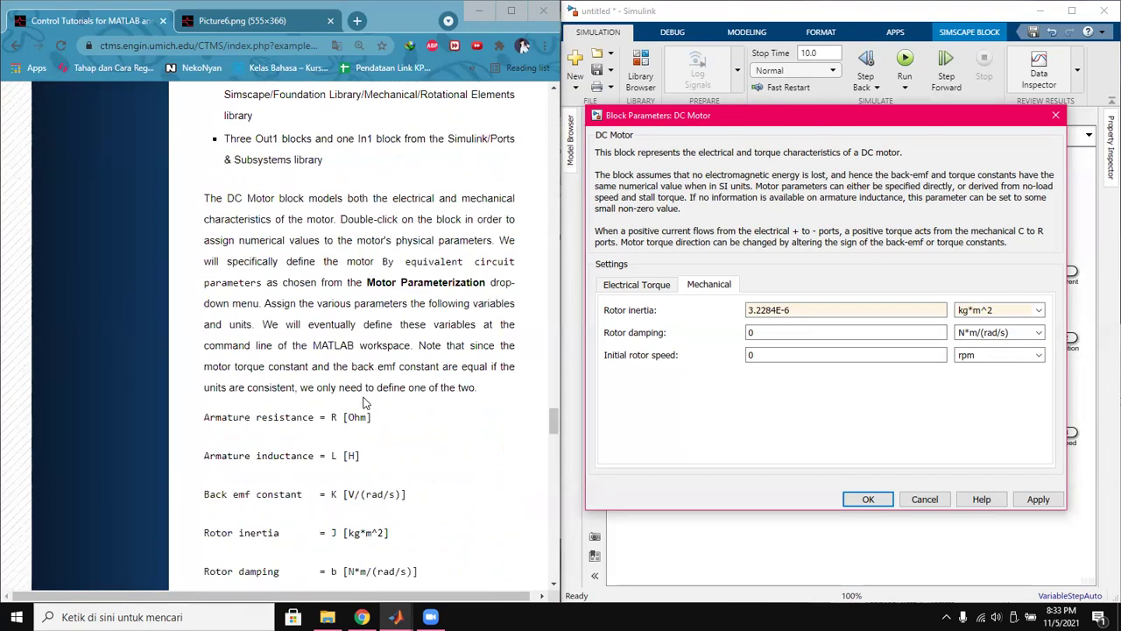
scroll(359, 403, "up", 20)
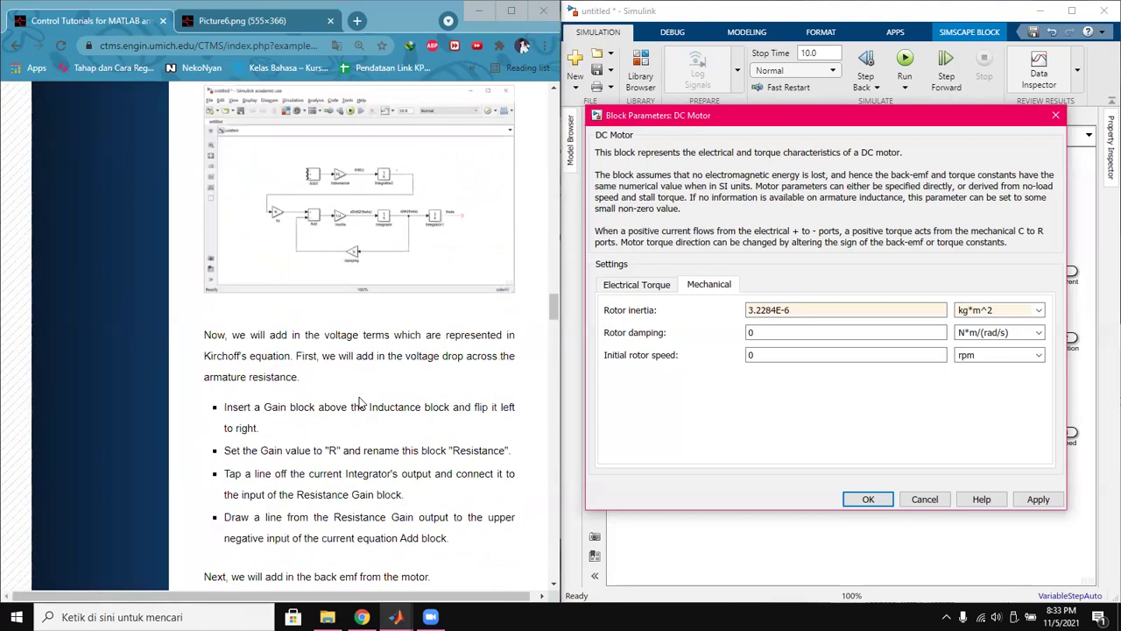
scroll(359, 403, "up", 10)
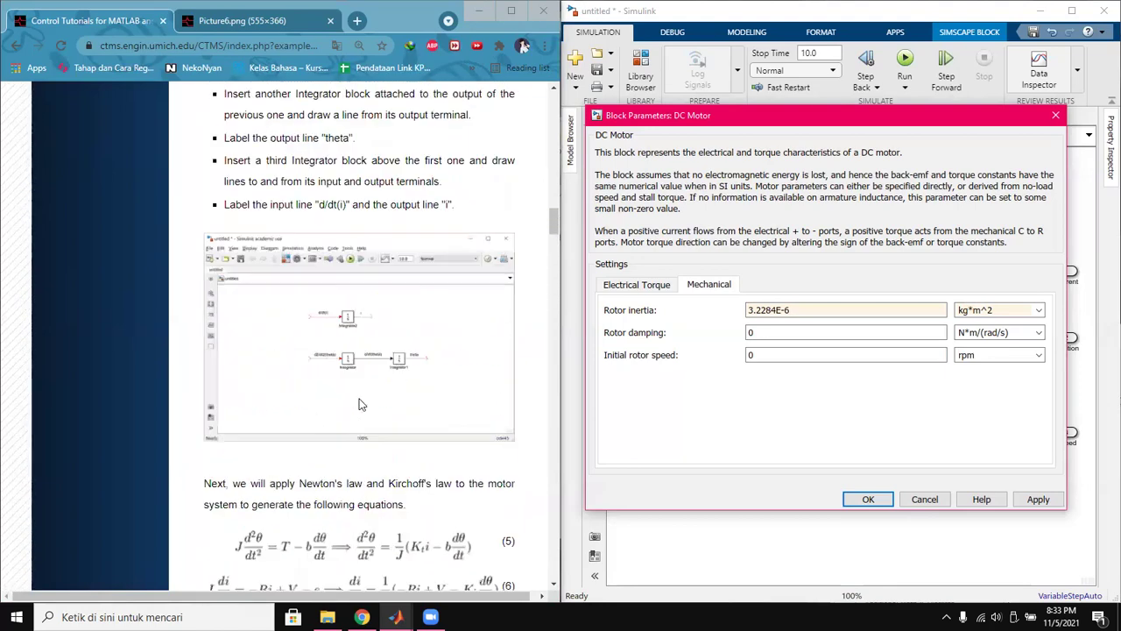
scroll(359, 401, "down", 15)
scroll(359, 400, "down", 15)
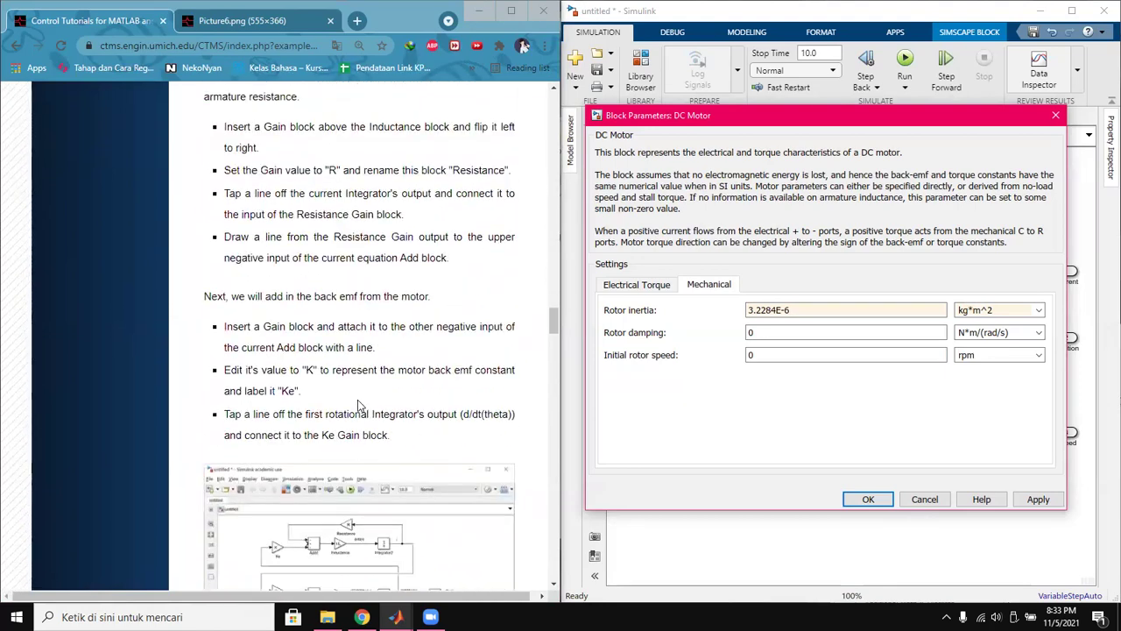
scroll(359, 403, "down", 15)
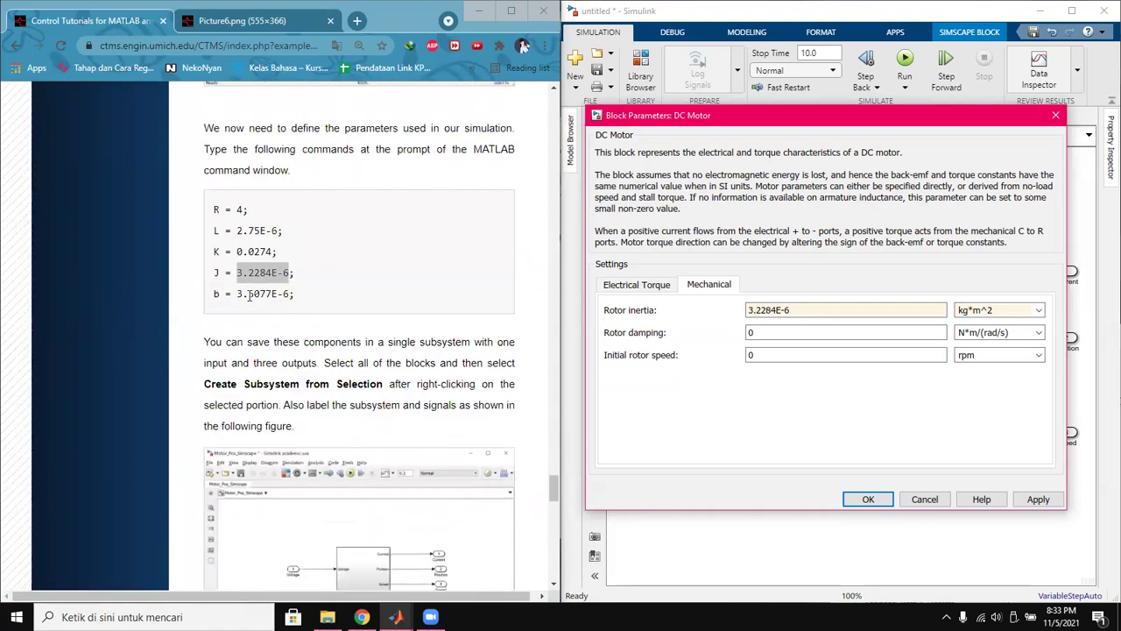
Copy the tutorial's b value, set the rotor damping to 3.5077E-6 N*m/(rad/s), and apply and close the DC Motor parameters.
left_click_drag(239, 295, 292, 309)
right_click(275, 295)
left_click(307, 304)
left_click(829, 330)
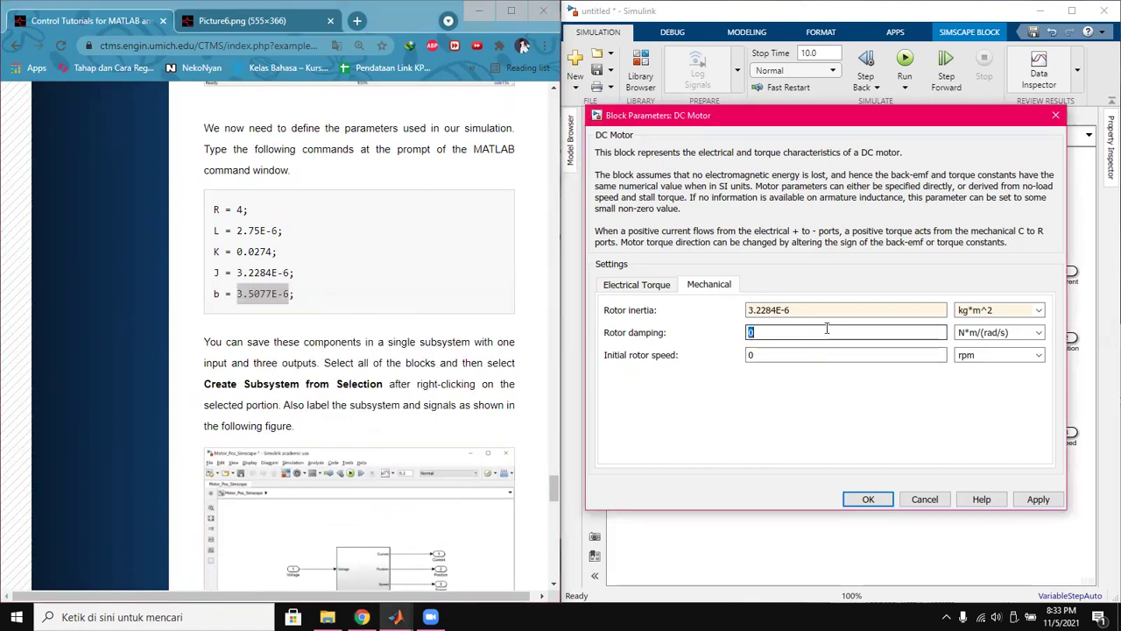
key("ctrl+v")
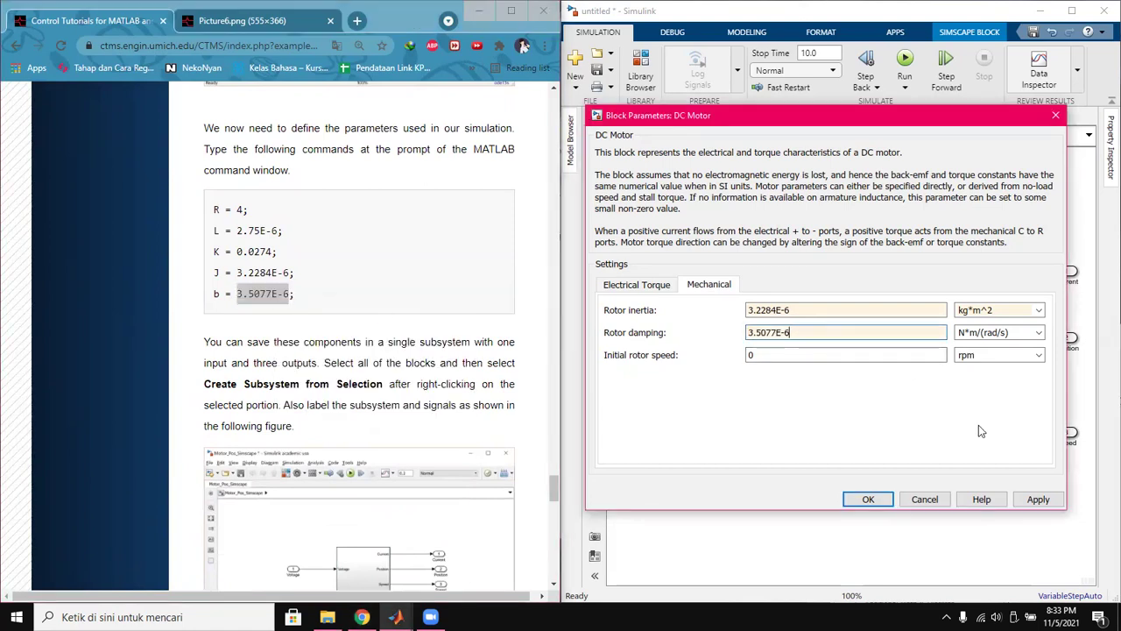
left_click(1036, 499)
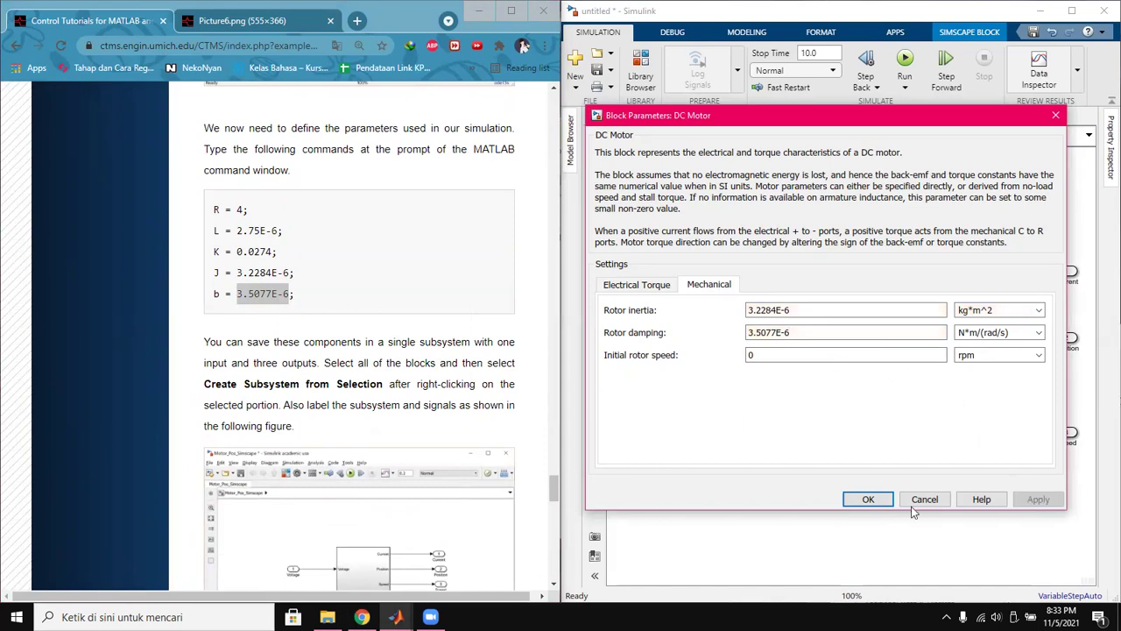
left_click(869, 499)
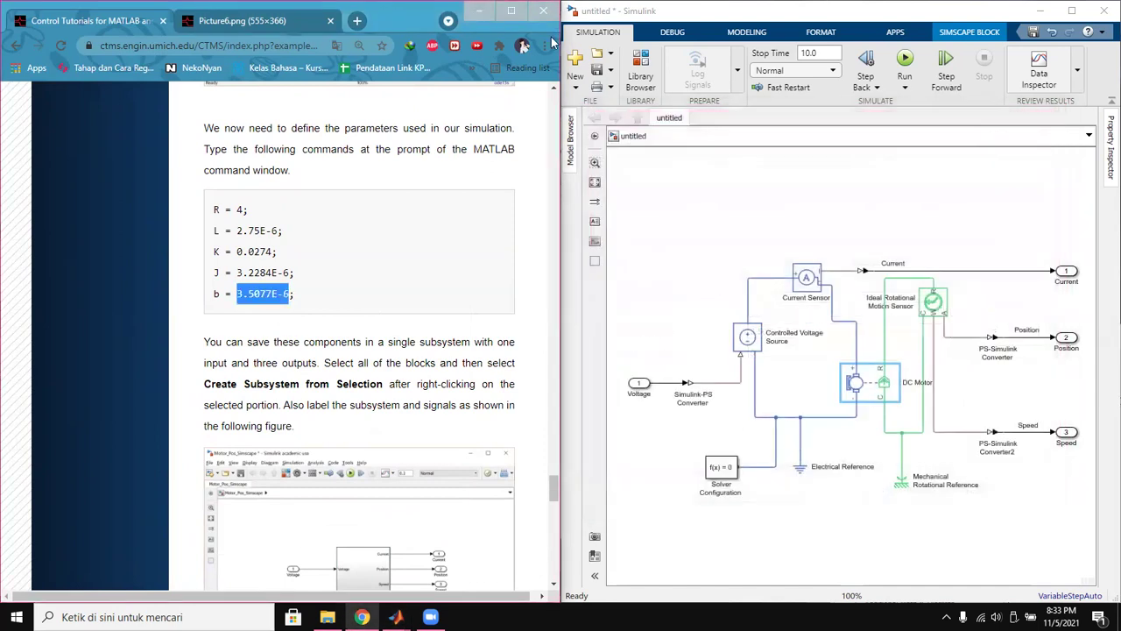